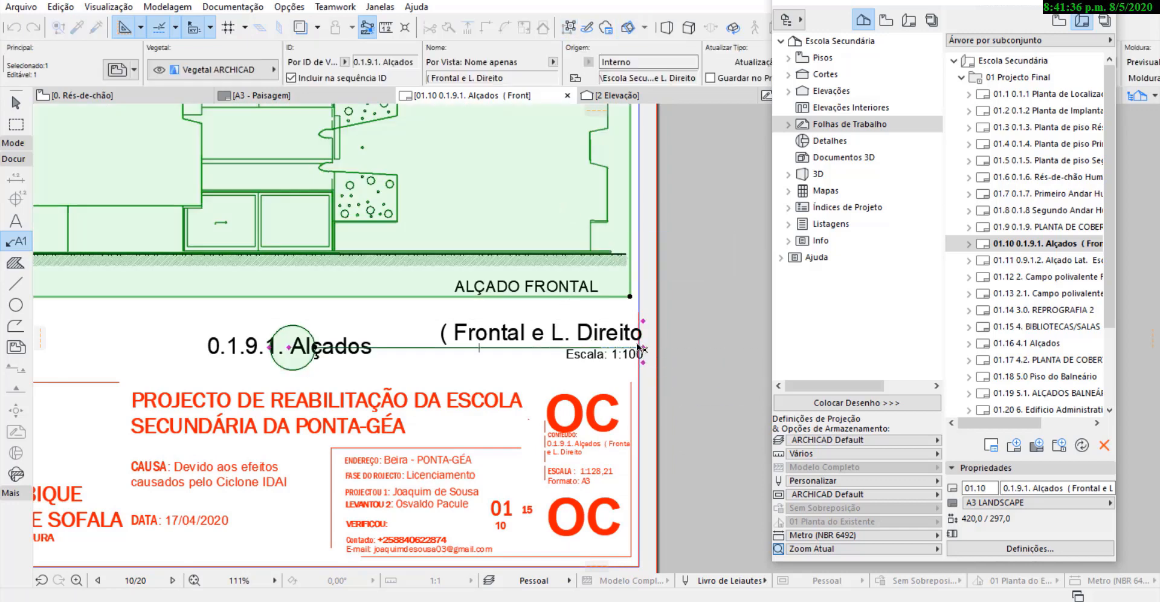
Finish placing the drawing title below the front elevation on layout 01.10 and clear the selection.
{"action": "key", "text": "Escape"}
{"action": "scroll", "coordinate": [622, 338], "scroll_direction": "down", "scroll_amount": 7}
{"action": "left_click", "coordinate": [577, 321], "text": "shift"}
{"action": "key", "text": "Escape"}
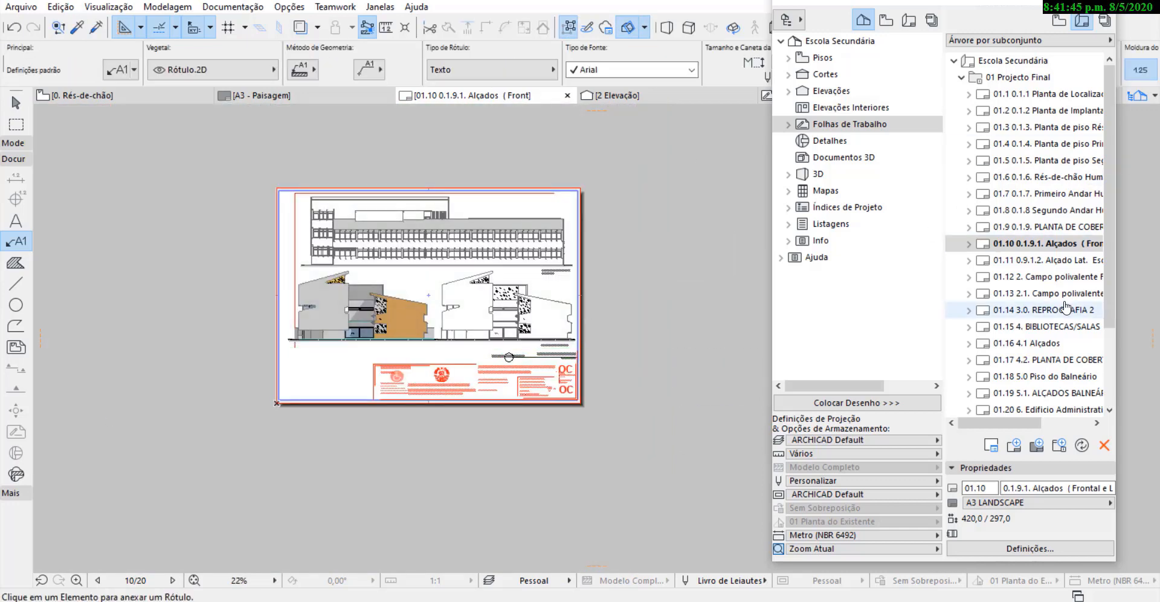
Open layout 01.11 and move its elevations drawing over the sheet.
{"action": "double_click", "coordinate": [1047, 260]}
{"action": "left_click", "coordinate": [677, 390], "text": "shift"}
{"action": "key", "text": "ctrl+d"}
{"action": "left_click", "coordinate": [681, 393]}
{"action": "left_click", "coordinate": [507, 296]}
{"action": "scroll", "coordinate": [551, 59], "scroll_direction": "down", "scroll_amount": 5}
Set the elevations drawing on layout 01.11 to a custom scale of 1:125.
{"action": "left_click", "coordinate": [425, 78]}
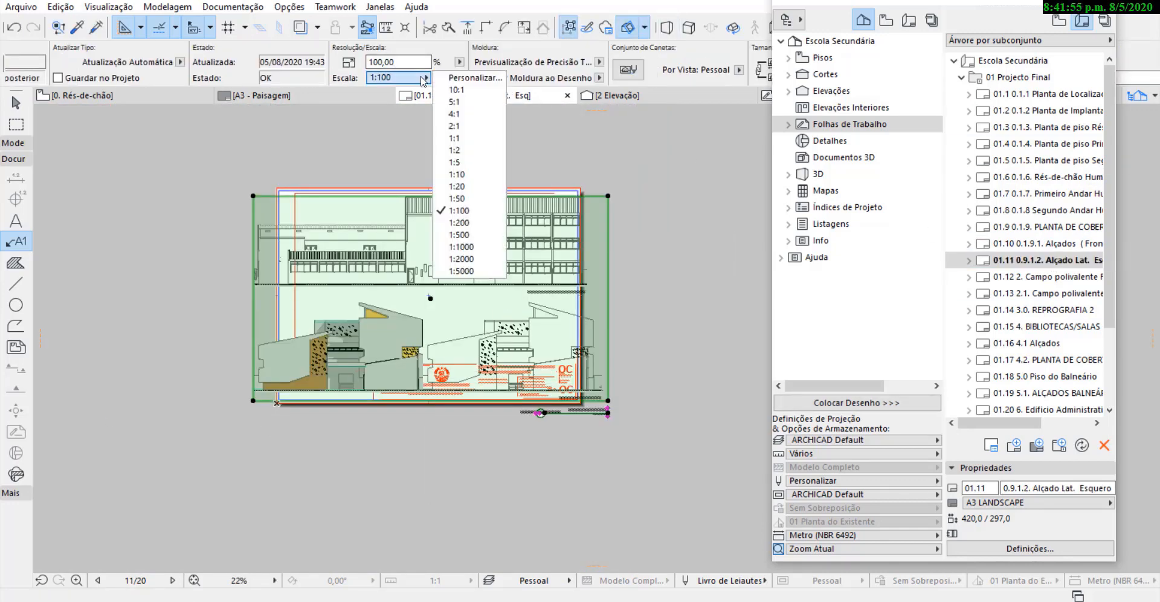
{"action": "left_click", "coordinate": [471, 79]}
{"action": "type", "text": "125"}
{"action": "key", "text": "Return"}
Move the rescaled elevations drawing inside the sheet frame, above the title block.
{"action": "key", "text": "ctrl+d"}
{"action": "left_click", "coordinate": [537, 255]}
{"action": "scroll", "coordinate": [577, 261], "scroll_direction": "up", "scroll_amount": 6}
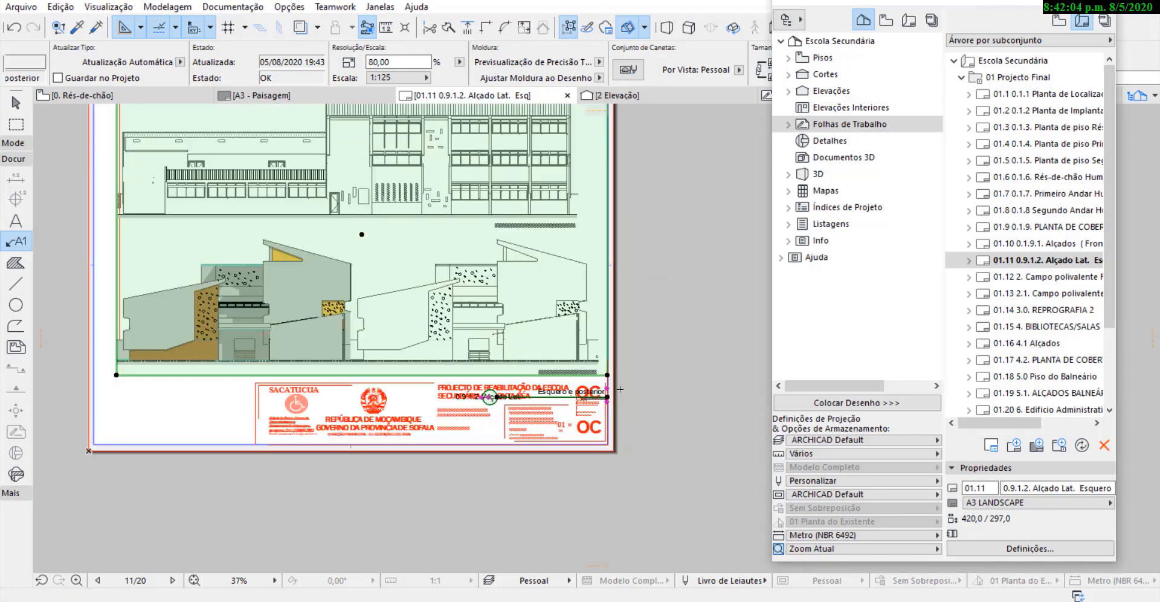
Move the drawing title into the free space beside the title block, clear the selection and pick layout 01.12.
{"action": "left_click", "coordinate": [585, 361]}
{"action": "scroll", "coordinate": [660, 351], "scroll_direction": "down", "scroll_amount": 6}
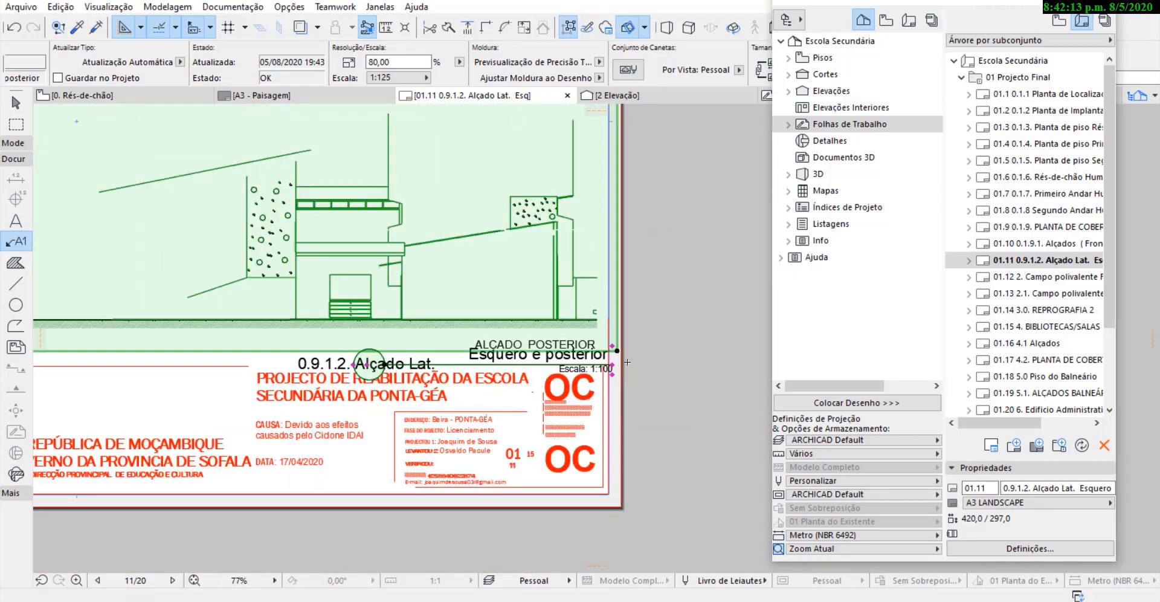
{"action": "left_click", "coordinate": [633, 358]}
{"action": "left_click", "coordinate": [274, 373]}
{"action": "key", "text": "Escape"}
{"action": "scroll", "coordinate": [492, 455], "scroll_direction": "down", "scroll_amount": 1}
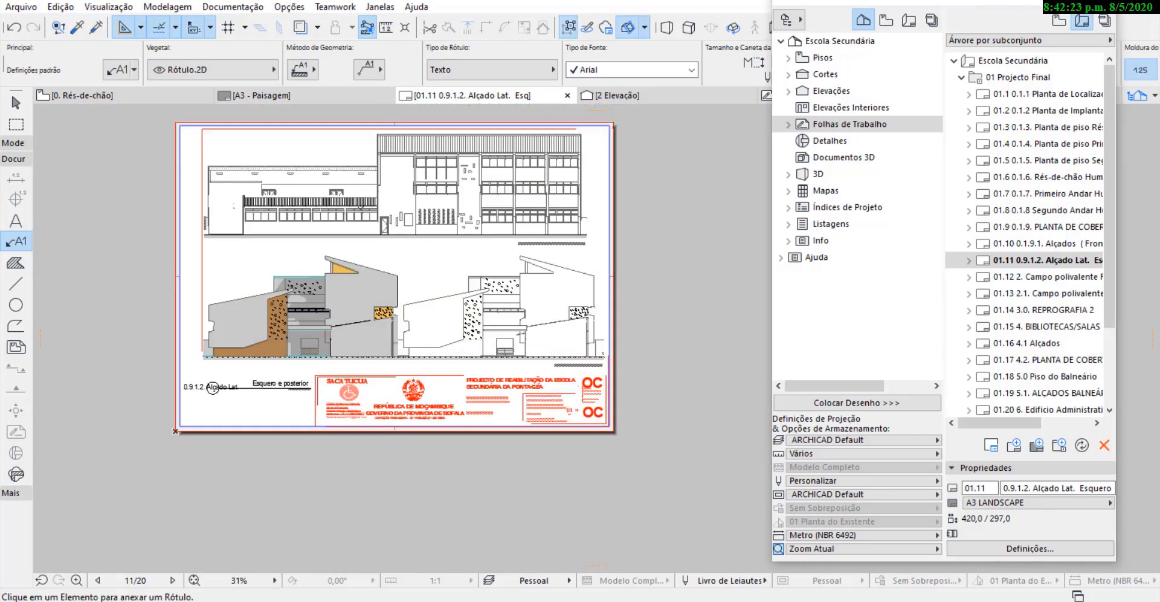
{"action": "left_click", "coordinate": [1045, 276]}
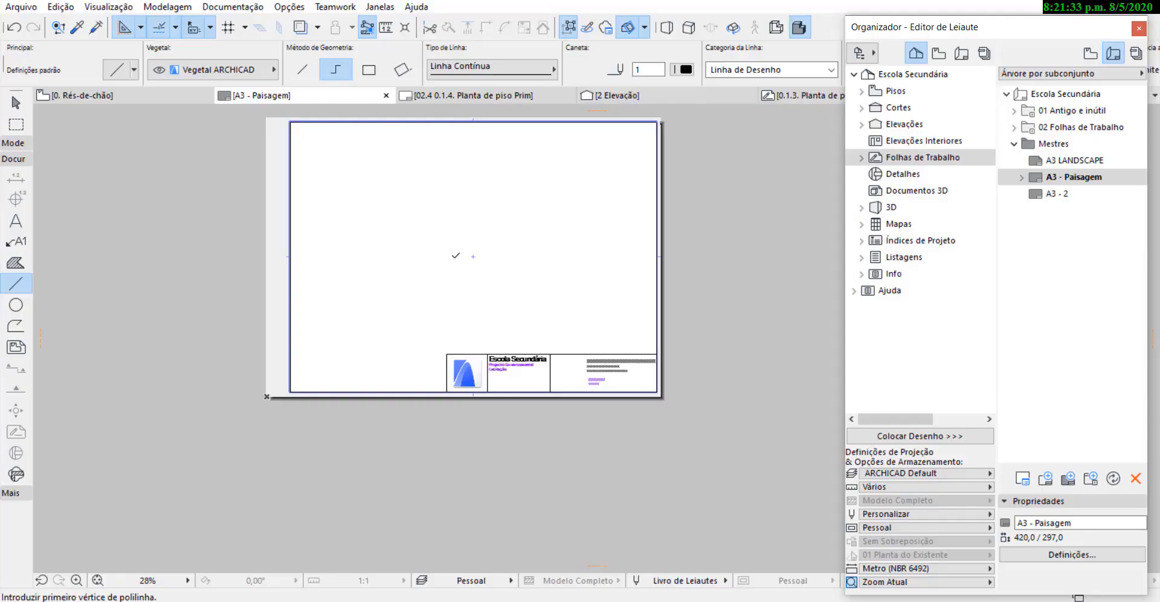
Compare the title blocks of the master layouts A3 - Paisagem and A3 LANDSCAPE.
{"action": "scroll", "coordinate": [457, 272], "scroll_direction": "up", "scroll_amount": 2}
{"action": "scroll", "coordinate": [457, 271], "scroll_direction": "down", "scroll_amount": 1}
{"action": "scroll", "coordinate": [507, 307], "scroll_direction": "up", "scroll_amount": 2}
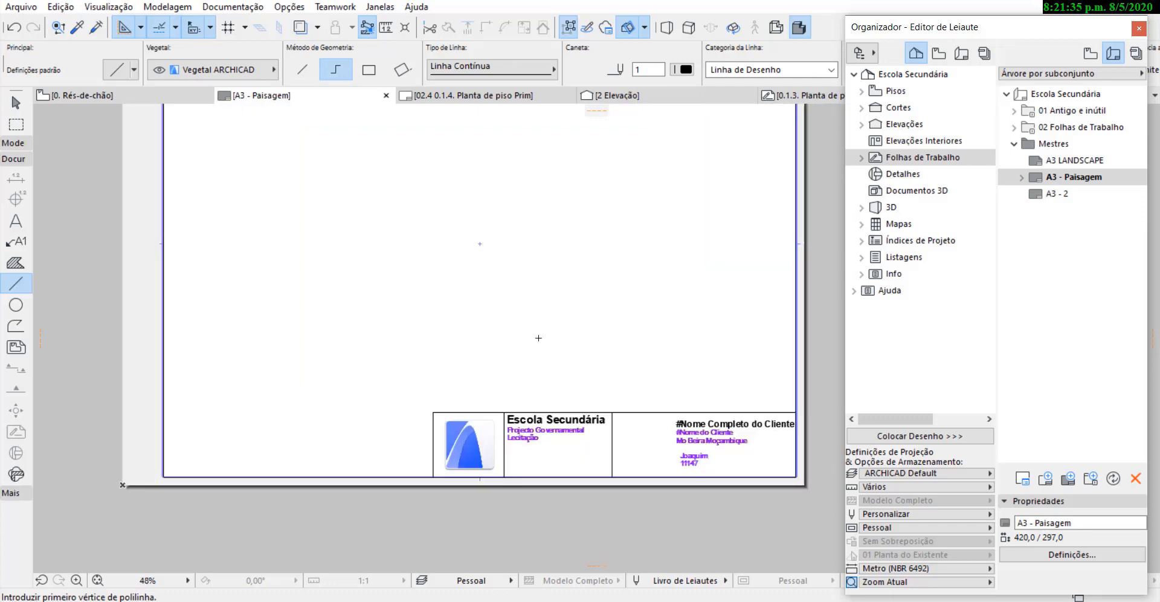
{"action": "scroll", "coordinate": [513, 363], "scroll_direction": "down", "scroll_amount": 1}
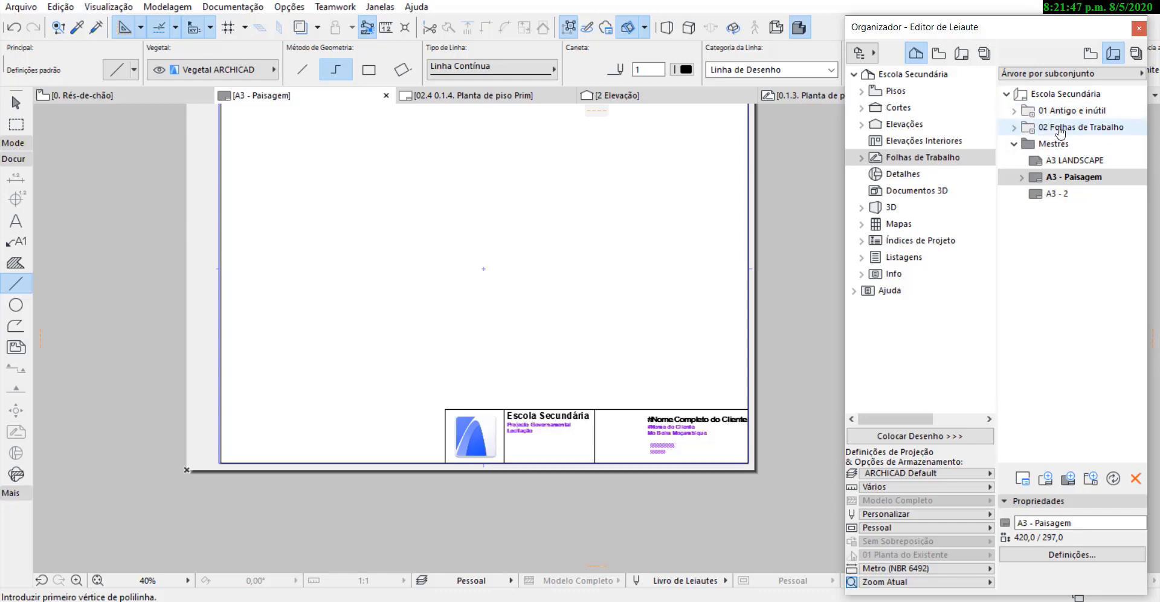
{"action": "double_click", "coordinate": [1039, 161]}
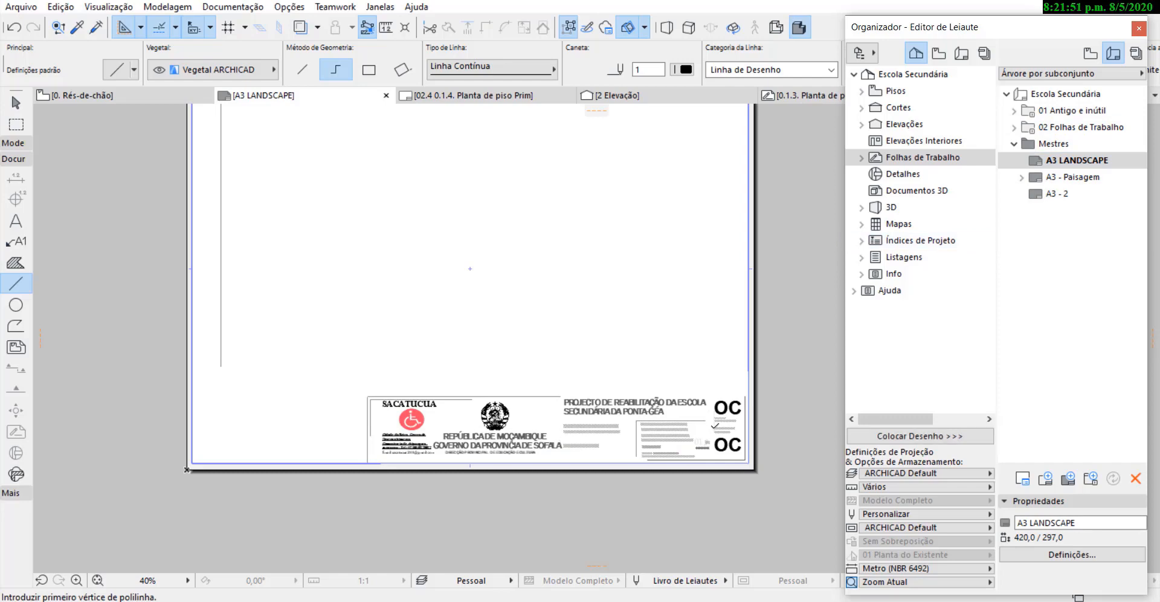
{"action": "scroll", "coordinate": [679, 432], "scroll_direction": "up", "scroll_amount": 5}
{"action": "scroll", "coordinate": [560, 428], "scroll_direction": "down", "scroll_amount": 6}
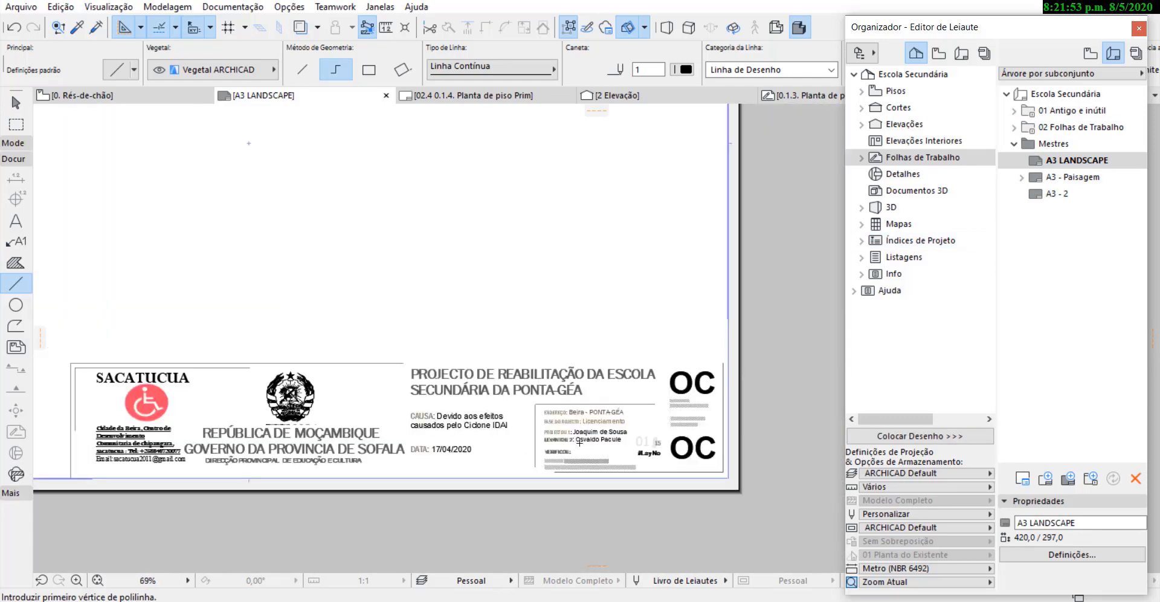
{"action": "double_click", "coordinate": [1078, 181]}
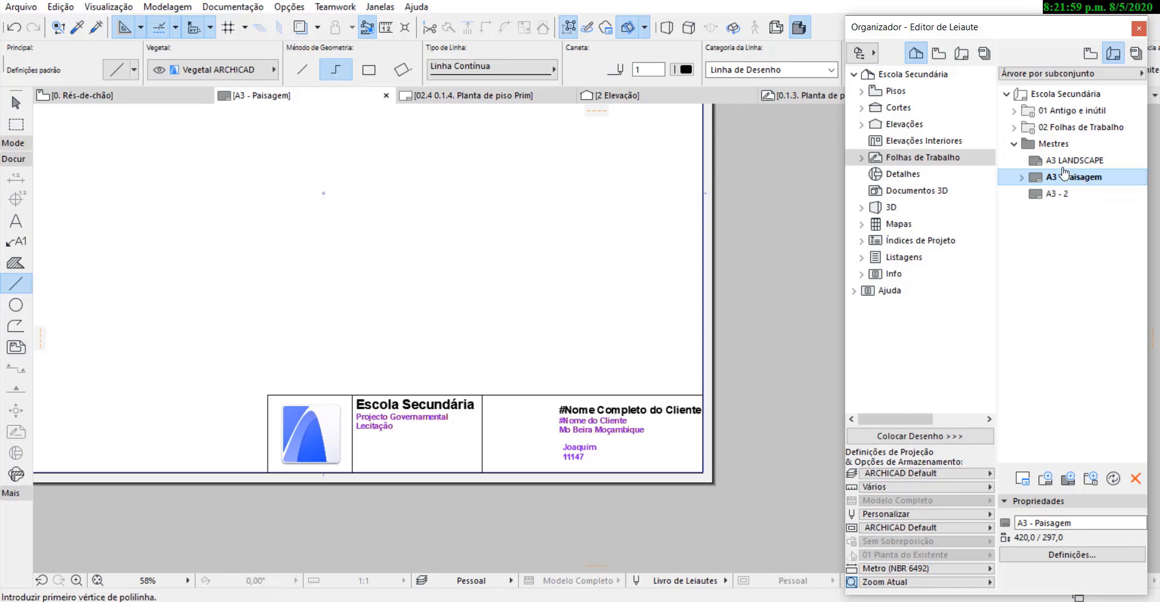
Rename the layout subset 02 Folhas de Trabalho to Projecto Final.
{"action": "left_click", "coordinate": [1015, 127]}
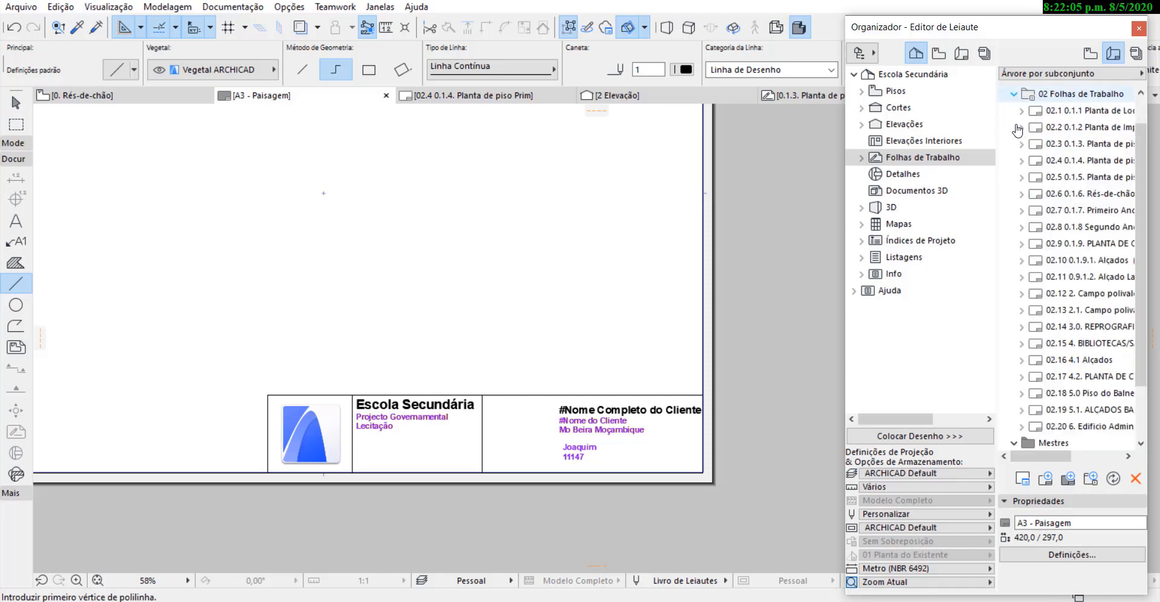
{"action": "left_click", "coordinate": [1015, 94]}
{"action": "left_click", "coordinate": [1076, 128]}
{"action": "right_click", "coordinate": [1076, 129]}
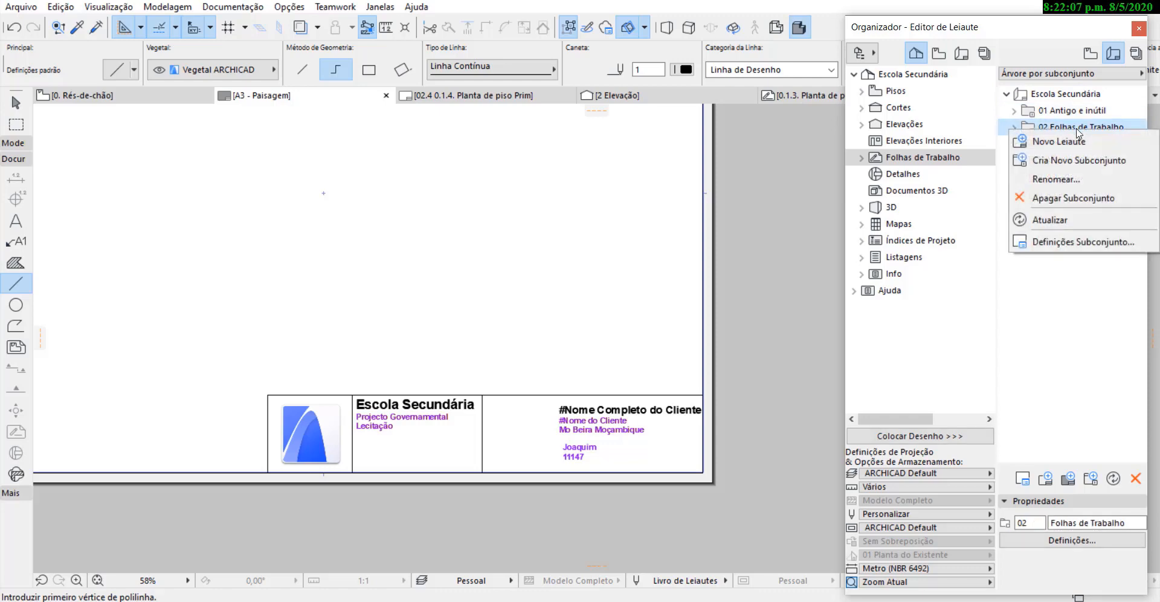
{"action": "left_click", "coordinate": [1073, 175]}
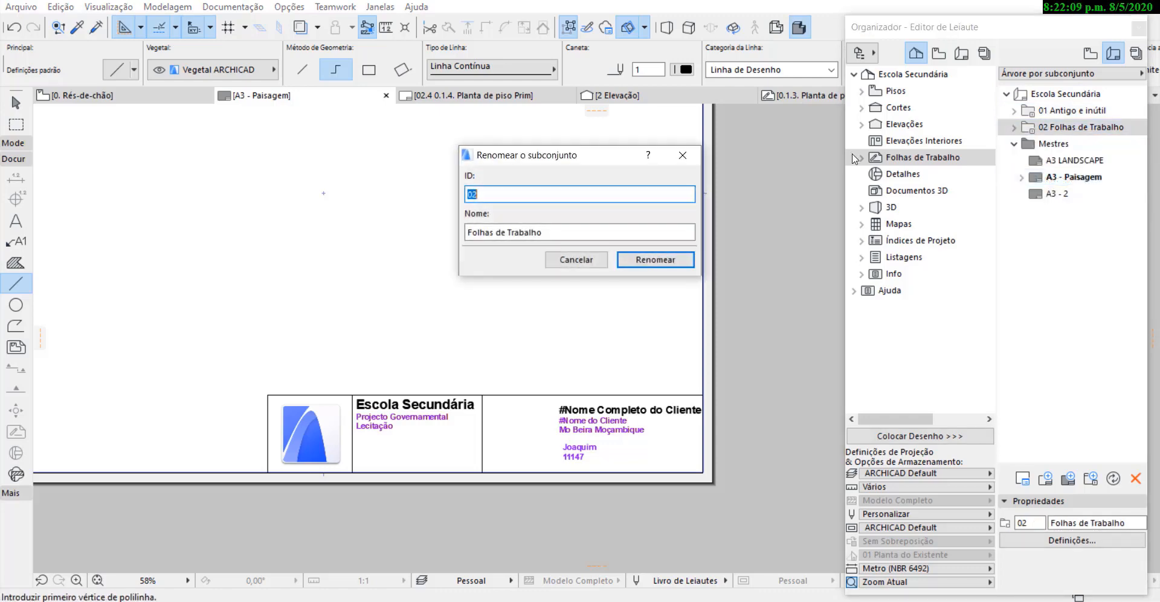
{"action": "left_click_drag", "start_coordinate": [547, 233], "coordinate": [465, 233]}
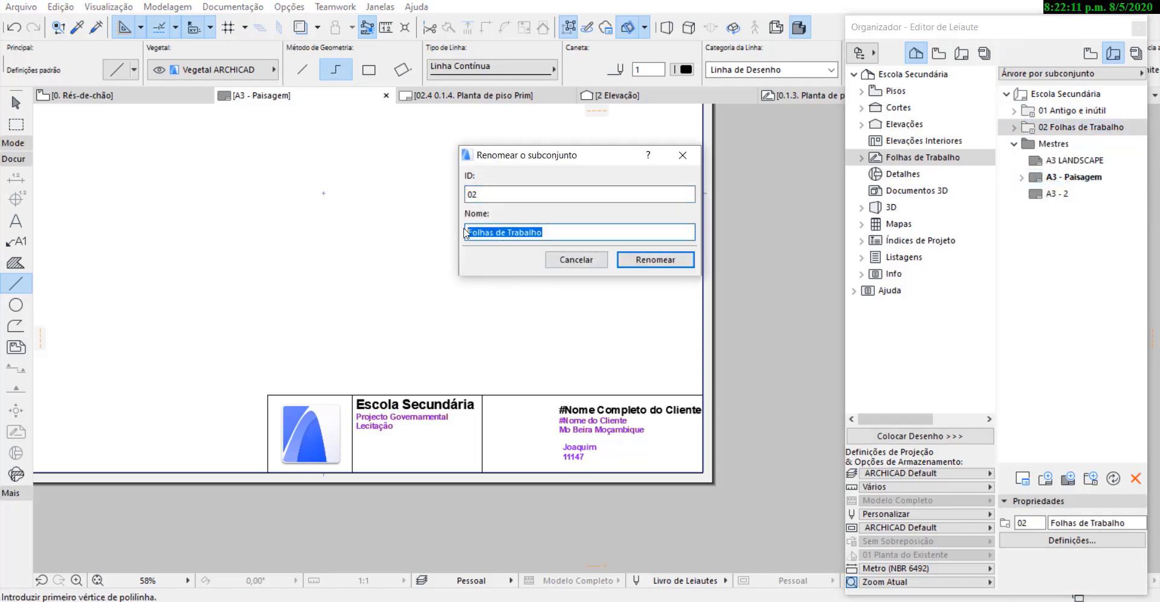
{"action": "key", "text": "BackSpace"}
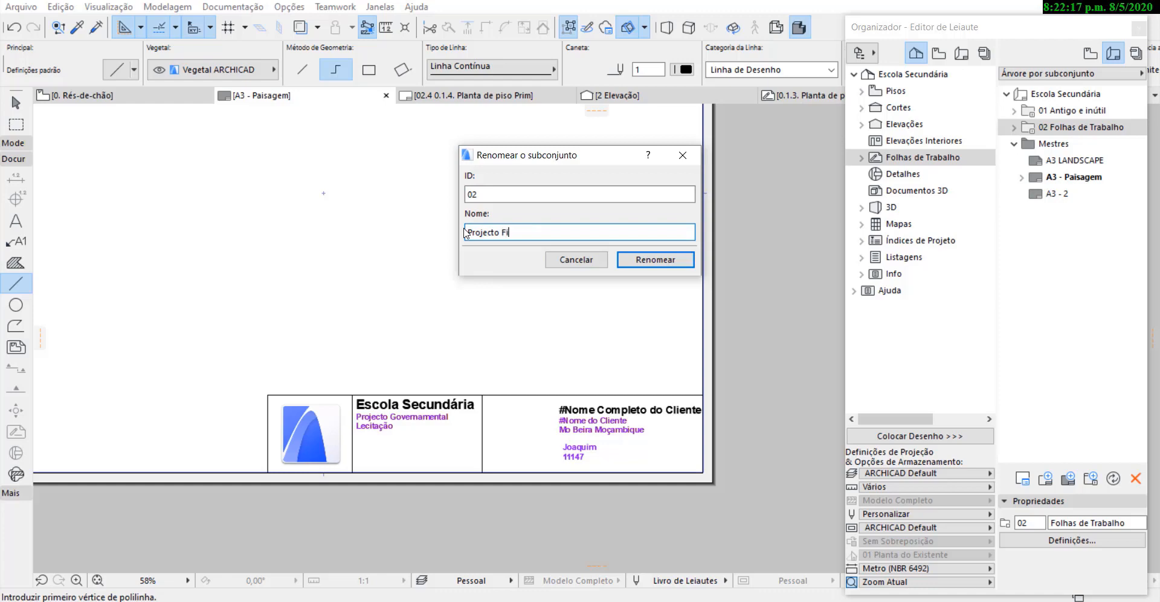
{"action": "left_click", "coordinate": [634, 261]}
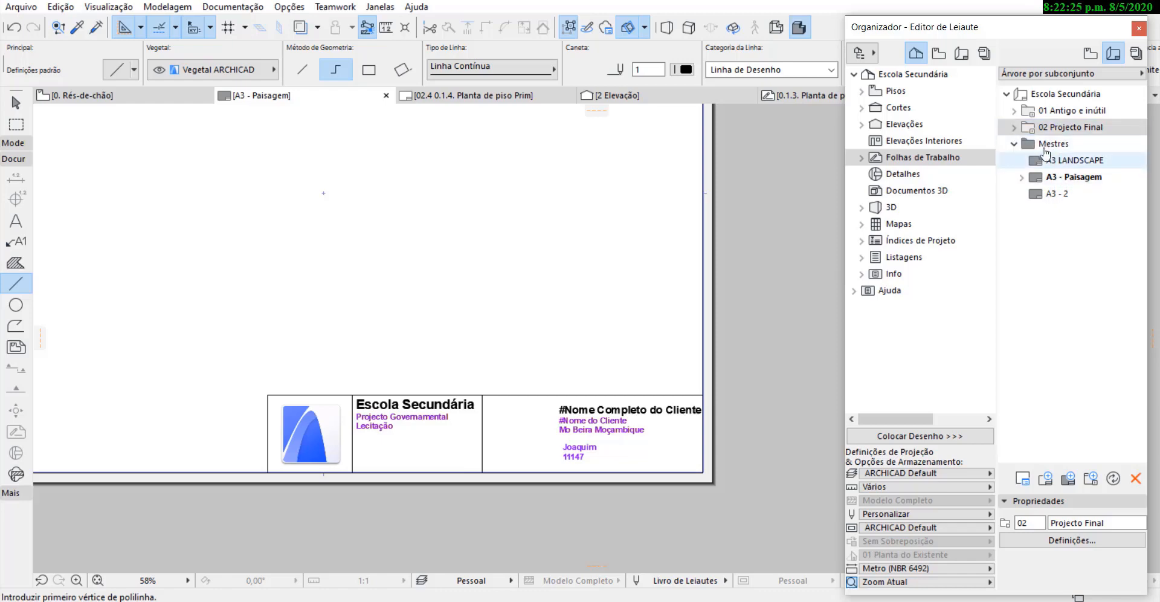
Expand the Projecto Final subset and review how the drawings sit on layouts 02.2 and 02.4.
{"action": "left_click", "coordinate": [1014, 127]}
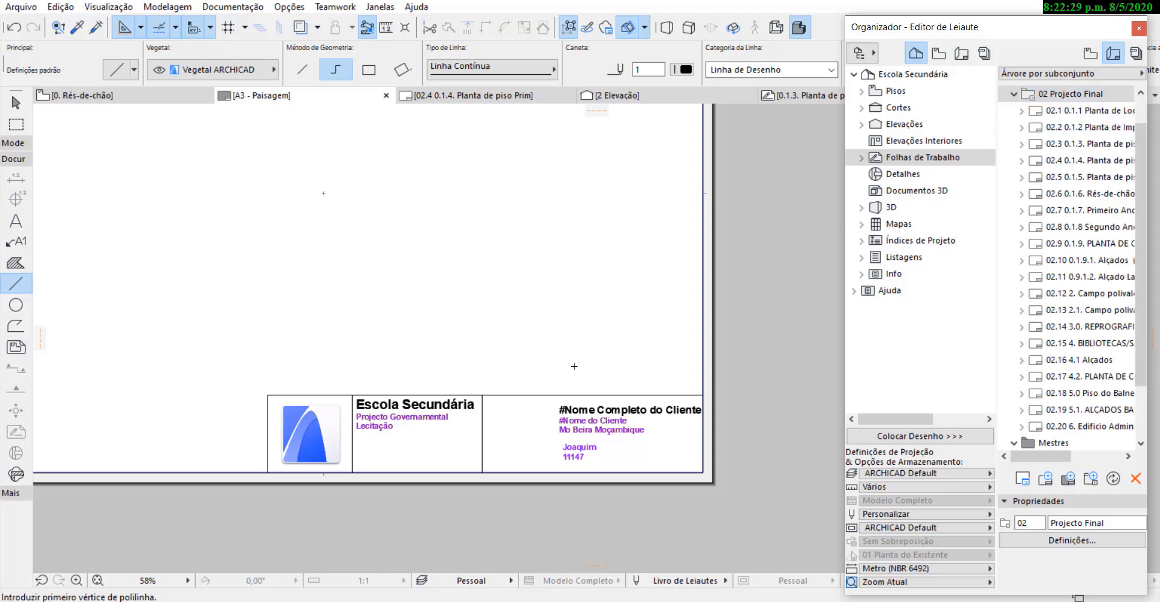
{"action": "scroll", "coordinate": [613, 379], "scroll_direction": "down", "scroll_amount": 6}
{"action": "scroll", "coordinate": [604, 324], "scroll_direction": "up", "scroll_amount": 2}
{"action": "left_click", "coordinate": [1069, 129]}
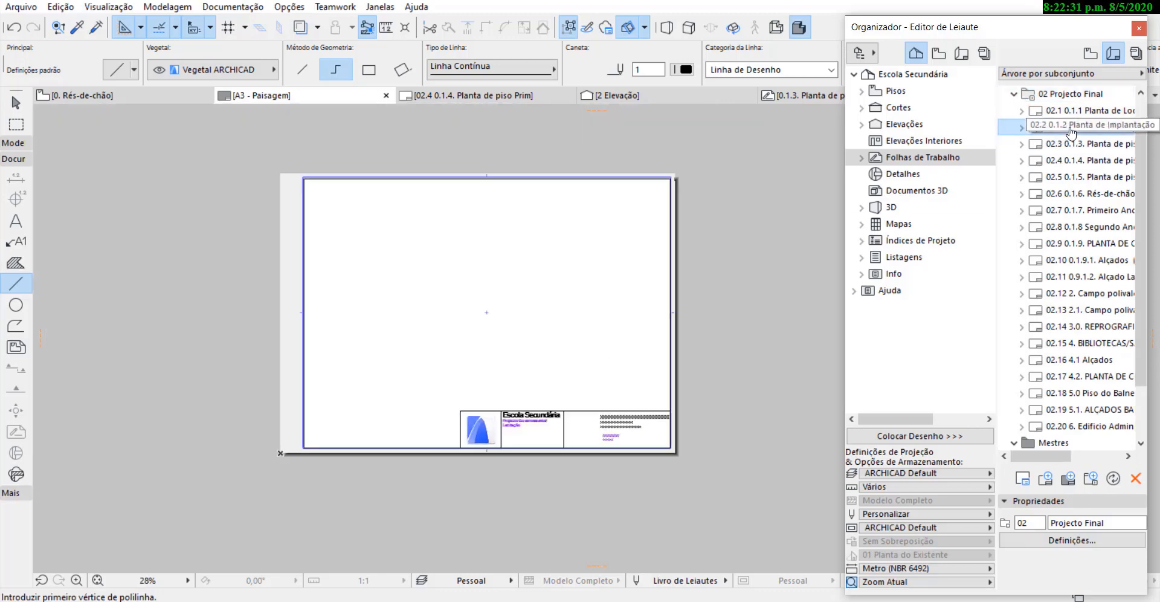
{"action": "double_click", "coordinate": [1071, 132]}
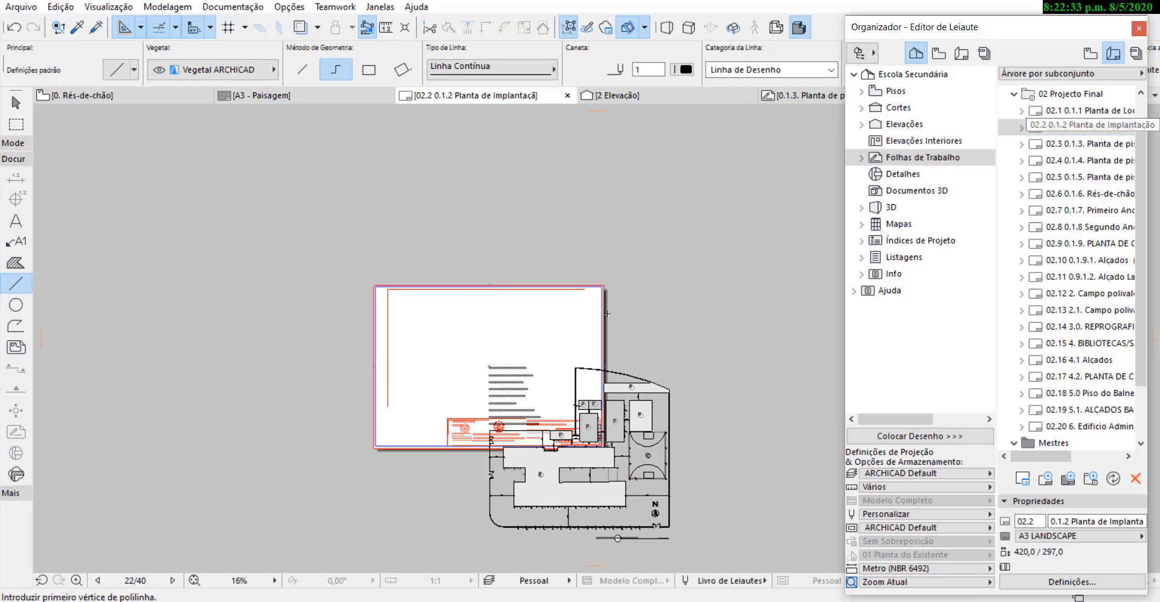
{"action": "scroll", "coordinate": [472, 324], "scroll_direction": "down", "scroll_amount": 1}
{"action": "double_click", "coordinate": [1087, 160]}
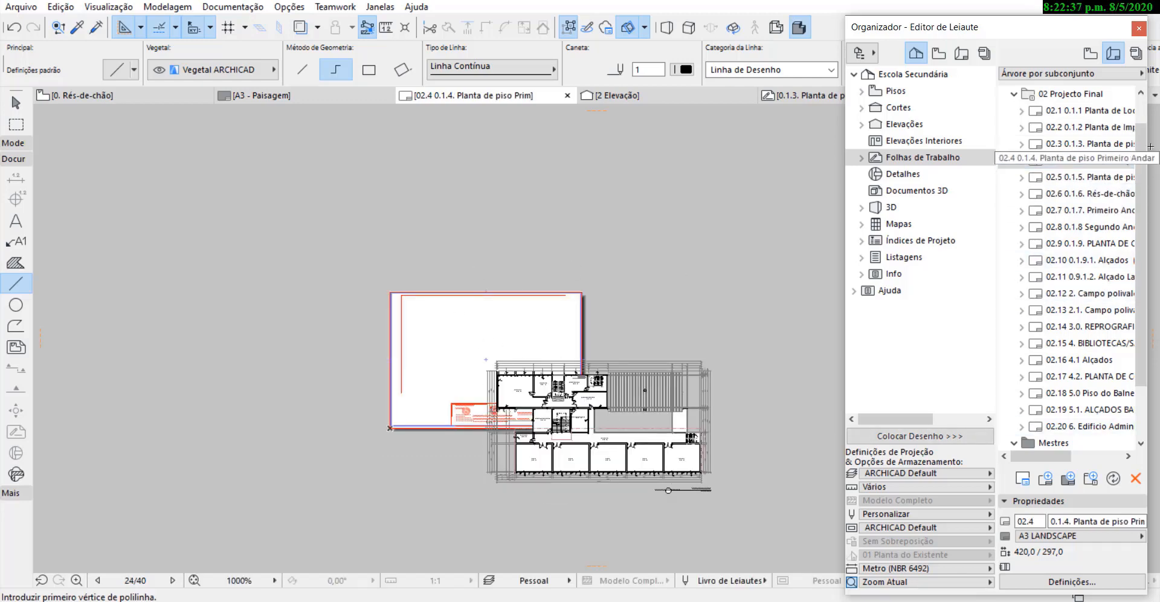
Collapse the Projecto Final subset, check the masters A3 LANDSCAPE and A3 - Paisagem, and expand the subset again.
{"action": "left_click", "coordinate": [1014, 94]}
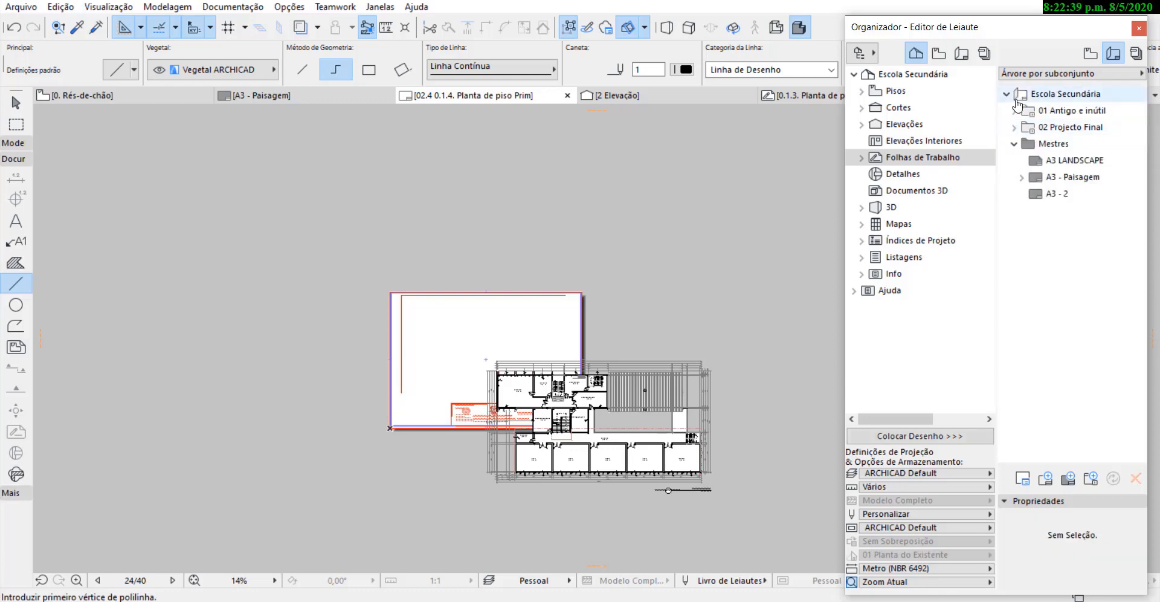
{"action": "left_click", "coordinate": [1057, 160]}
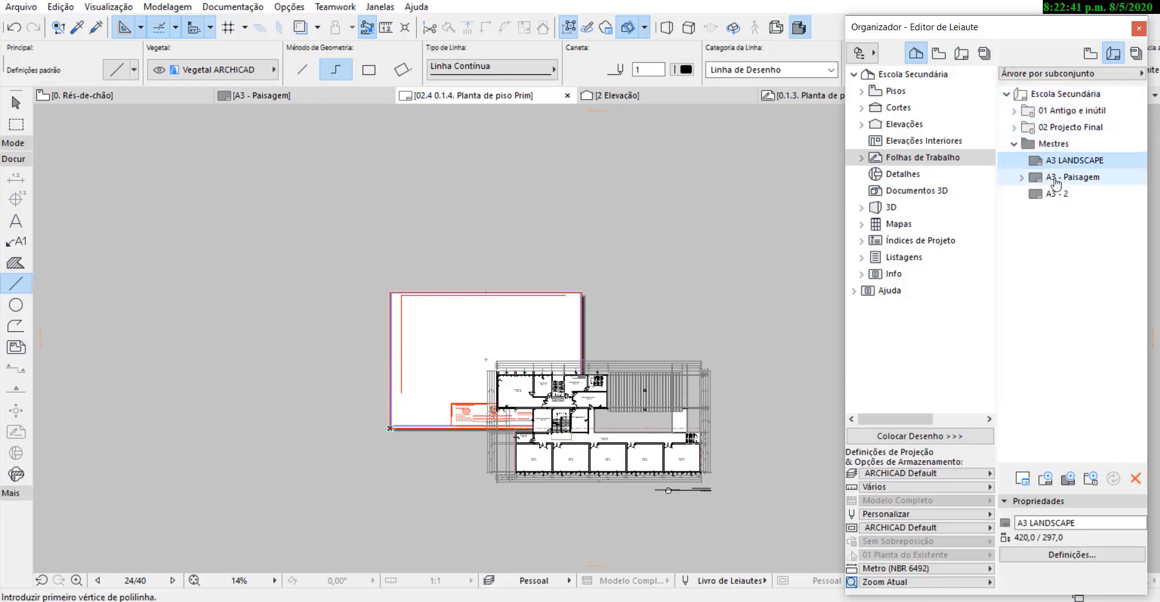
{"action": "left_click", "coordinate": [1062, 177]}
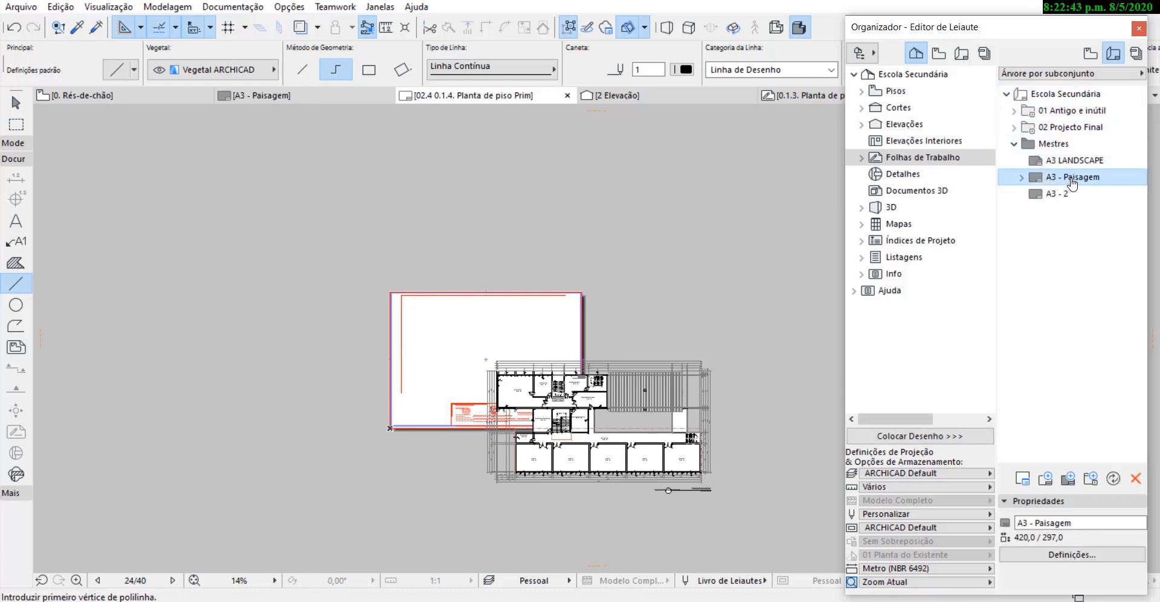
{"action": "mouse_move", "coordinate": [1070, 183]}
{"action": "left_mouse_down"}
{"action": "mouse_move", "coordinate": [1063, 158]}
{"action": "mouse_move", "coordinate": [1074, 178]}
{"action": "left_mouse_up"}
{"action": "left_click", "coordinate": [1013, 128]}
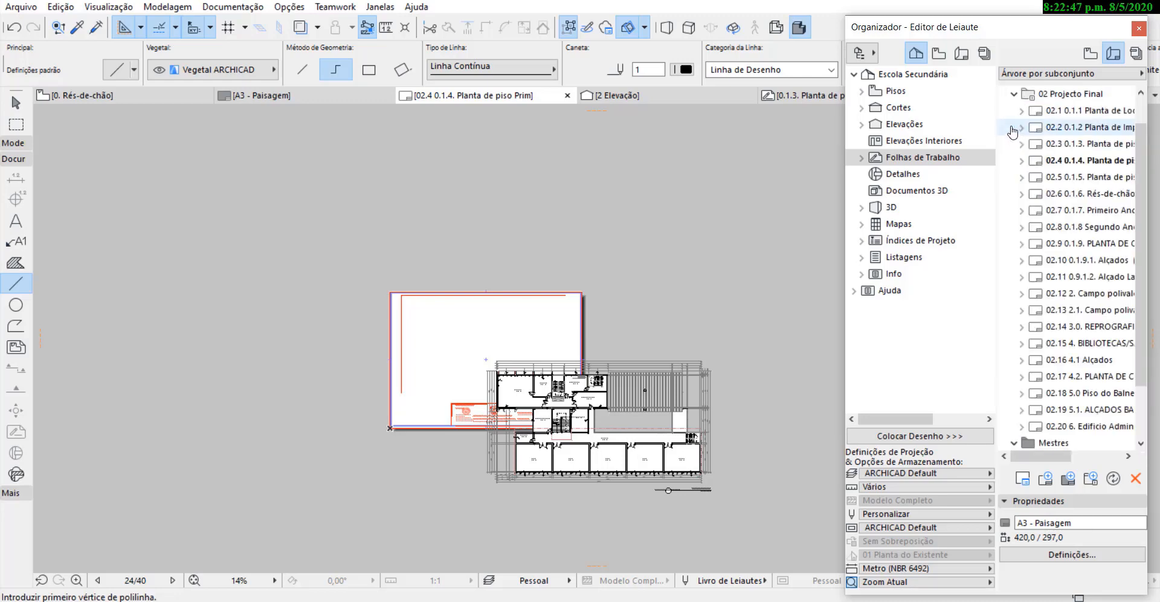
Open layouts 02.1 and 02.3 to review how their drawings fit the sheet.
{"action": "double_click", "coordinate": [1081, 109]}
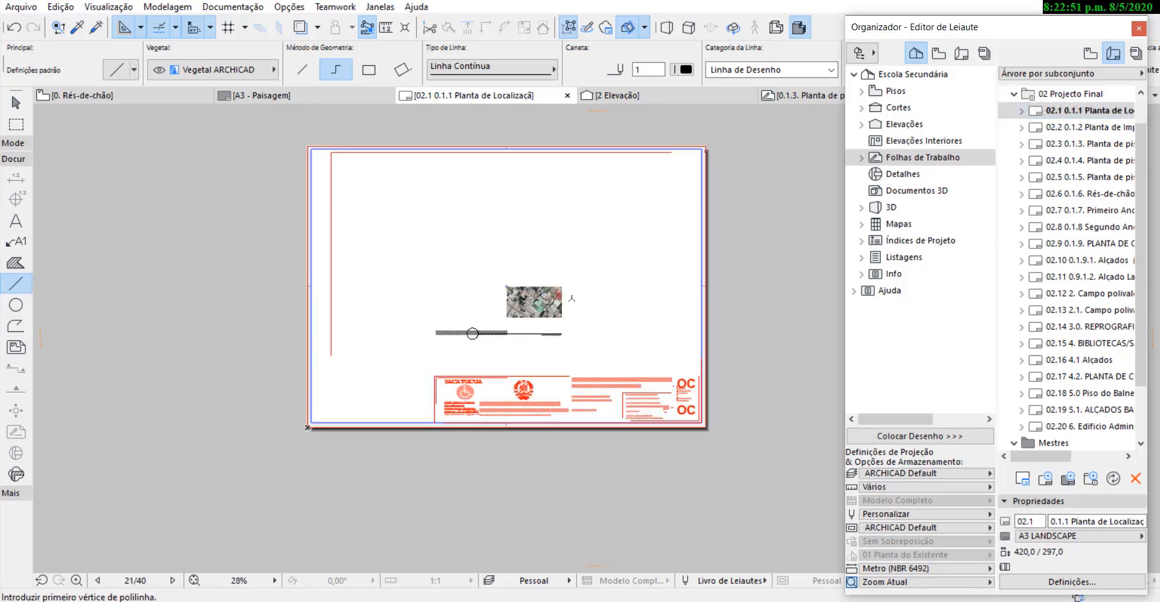
{"action": "scroll", "coordinate": [572, 298], "scroll_direction": "up", "scroll_amount": 1}
{"action": "scroll", "coordinate": [369, 358], "scroll_direction": "down", "scroll_amount": 1}
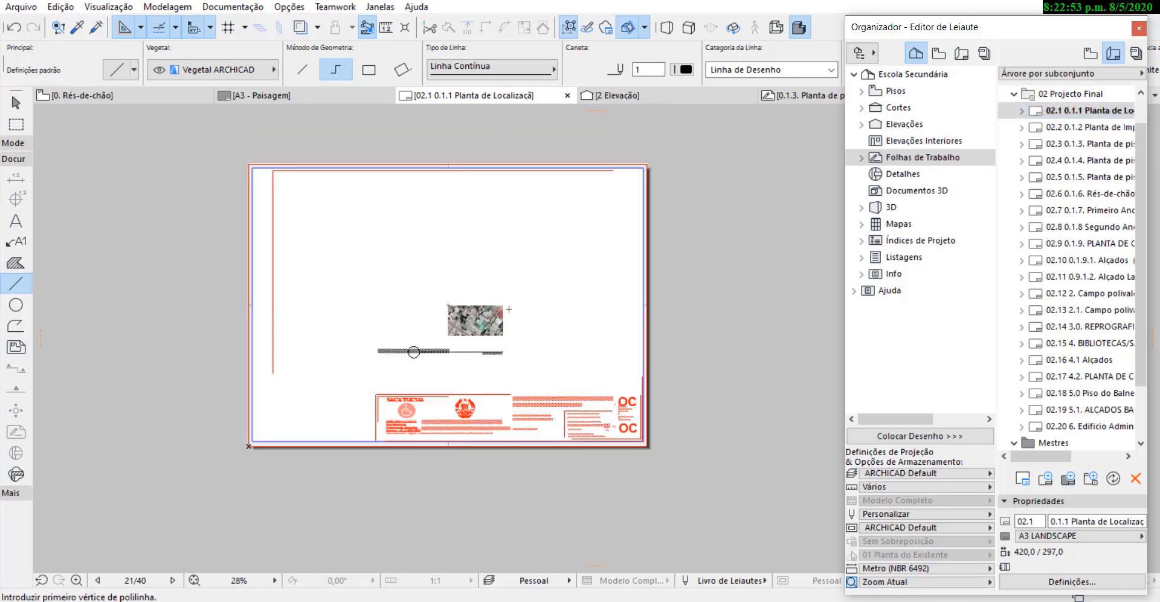
{"action": "double_click", "coordinate": [1092, 145]}
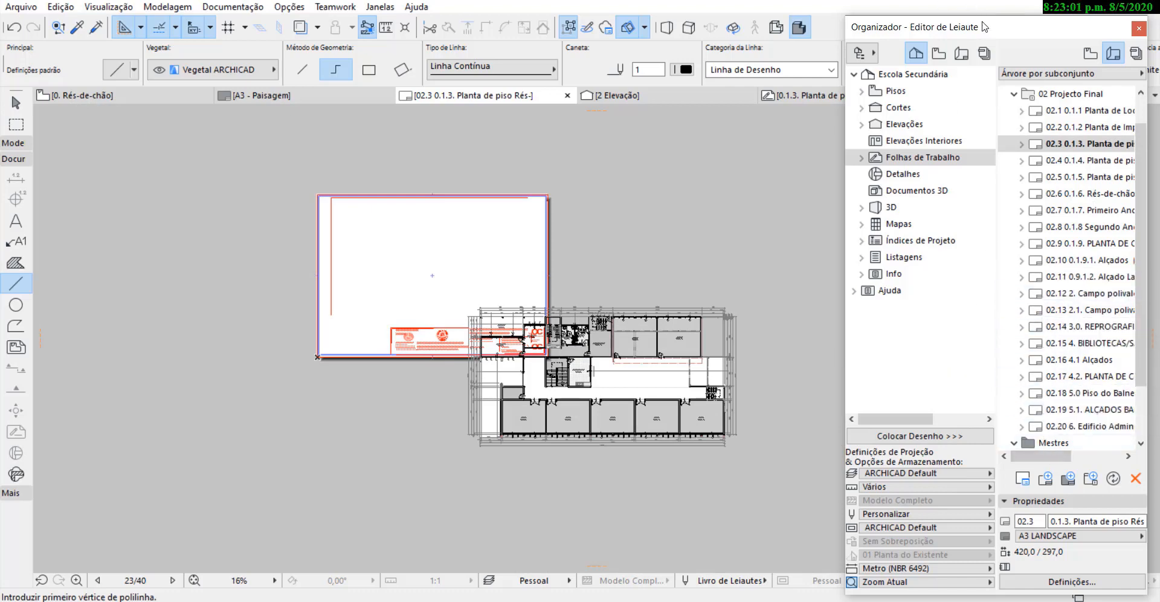
Open layout 02.4 Planta de piso Primeiro Andar and apply the master A3 - Paisagem to it.
{"action": "left_click_drag", "start_coordinate": [983, 26], "coordinate": [928, 17]}
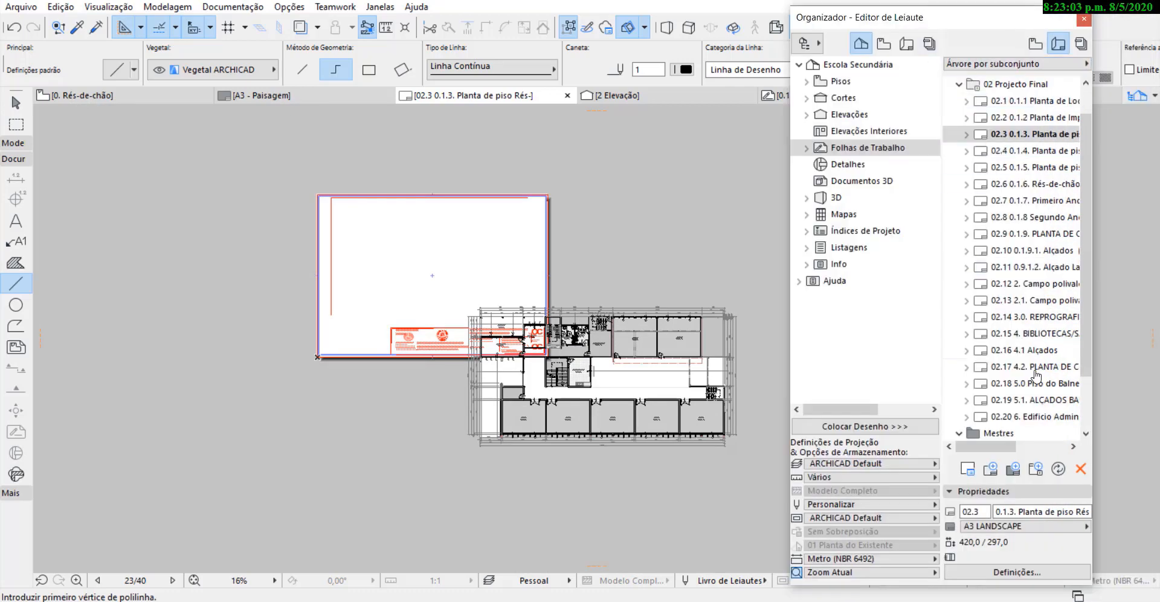
{"action": "scroll", "coordinate": [1026, 387], "scroll_direction": "down", "scroll_amount": 2}
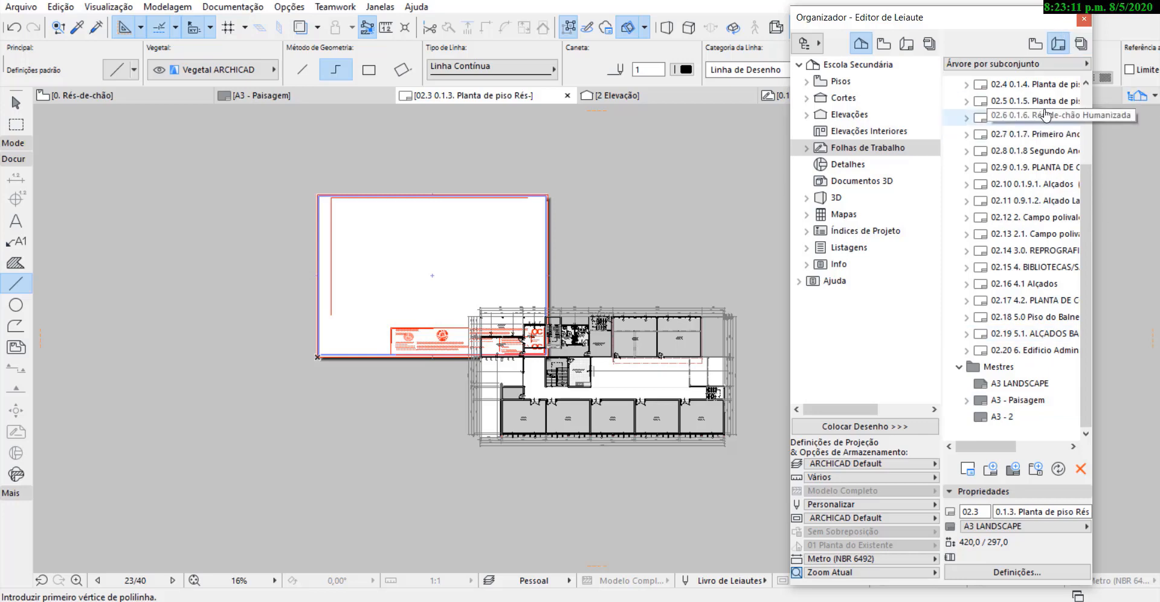
{"action": "double_click", "coordinate": [1041, 88]}
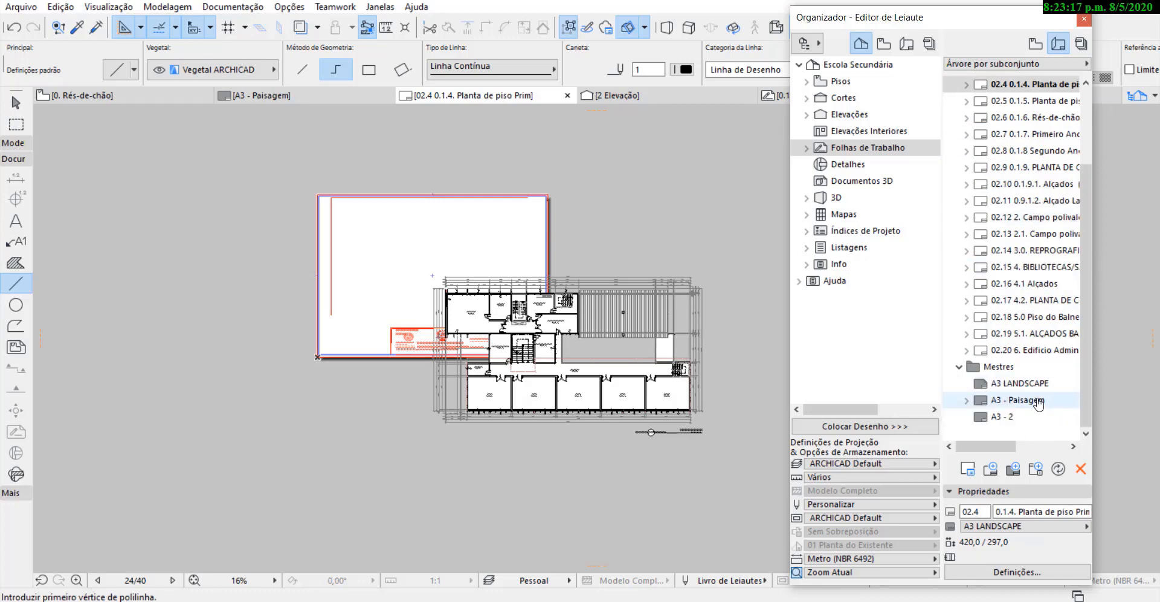
{"action": "left_click", "coordinate": [1037, 401]}
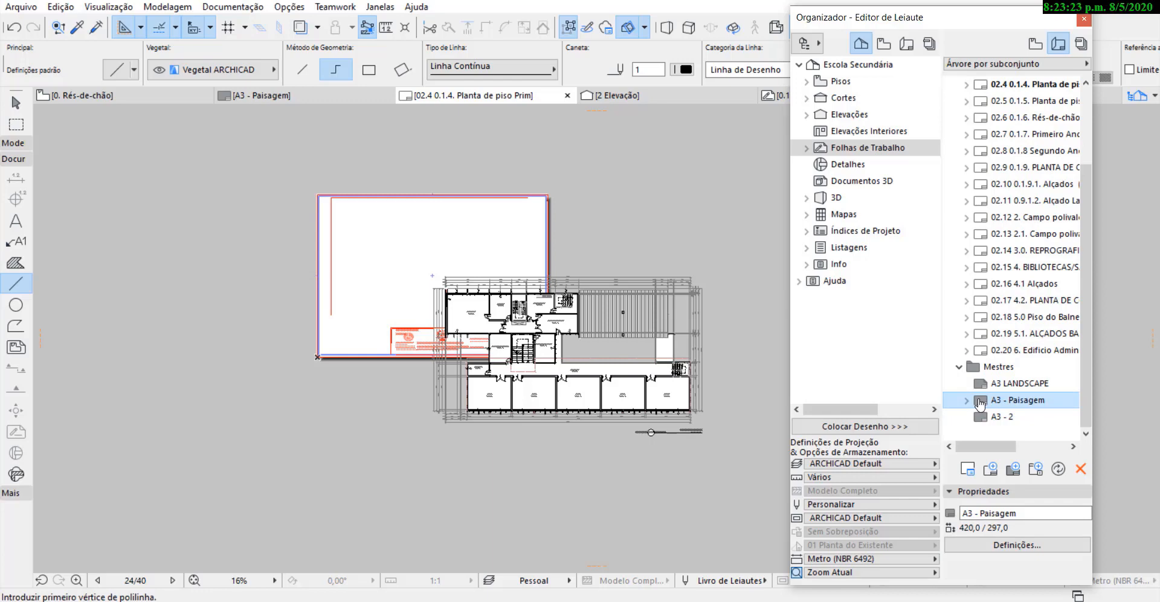
{"action": "left_click_drag", "start_coordinate": [980, 403], "coordinate": [989, 90]}
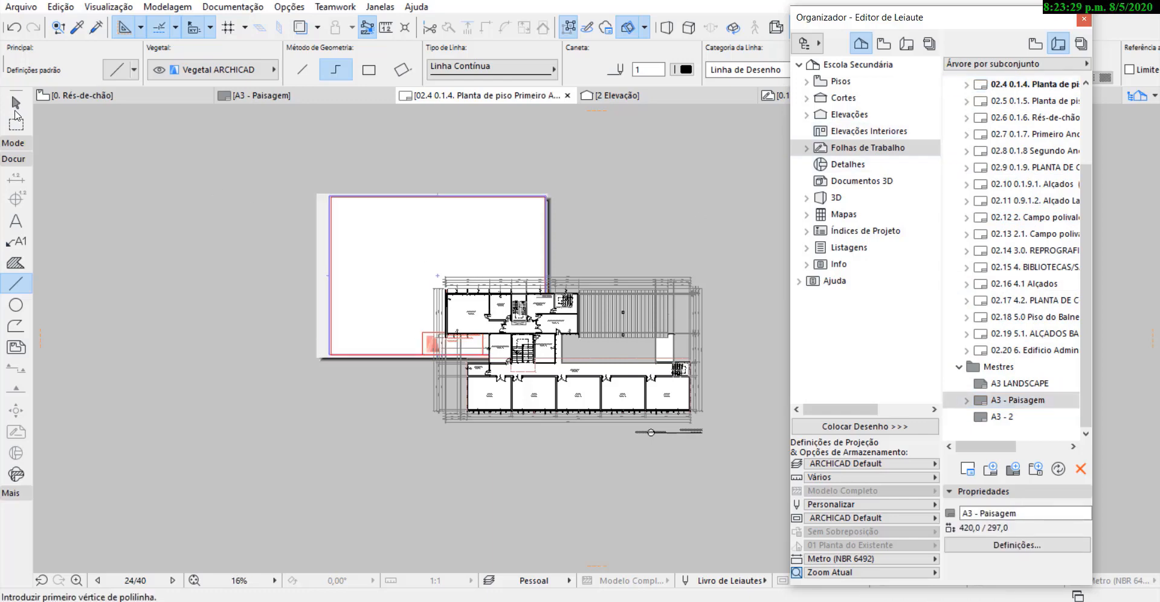
Move the floor plan drawing on layout 02.4 clear of the sheet and examine the title block beneath it.
{"action": "scroll", "coordinate": [590, 332], "scroll_direction": "up", "scroll_amount": 3}
{"action": "left_click", "coordinate": [12, 102]}
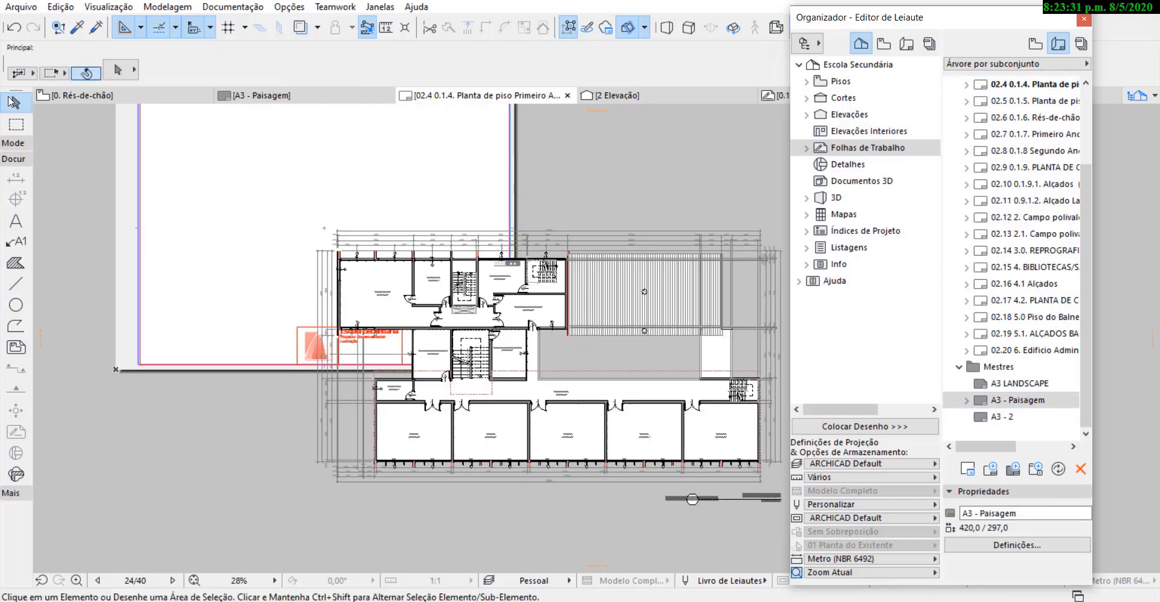
{"action": "left_click", "coordinate": [618, 339]}
{"action": "scroll", "coordinate": [329, 294], "scroll_direction": "down", "scroll_amount": 3}
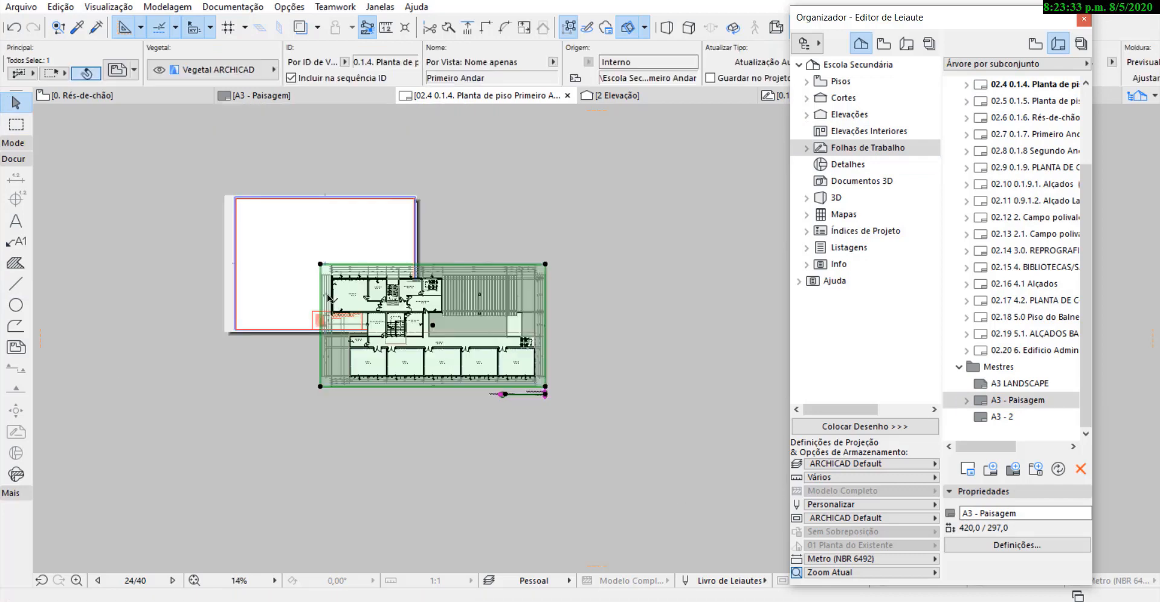
{"action": "mouse_move", "coordinate": [339, 292]}
{"action": "left_mouse_down"}
{"action": "mouse_move", "coordinate": [426, 323]}
{"action": "mouse_move", "coordinate": [582, 325]}
{"action": "left_mouse_up"}
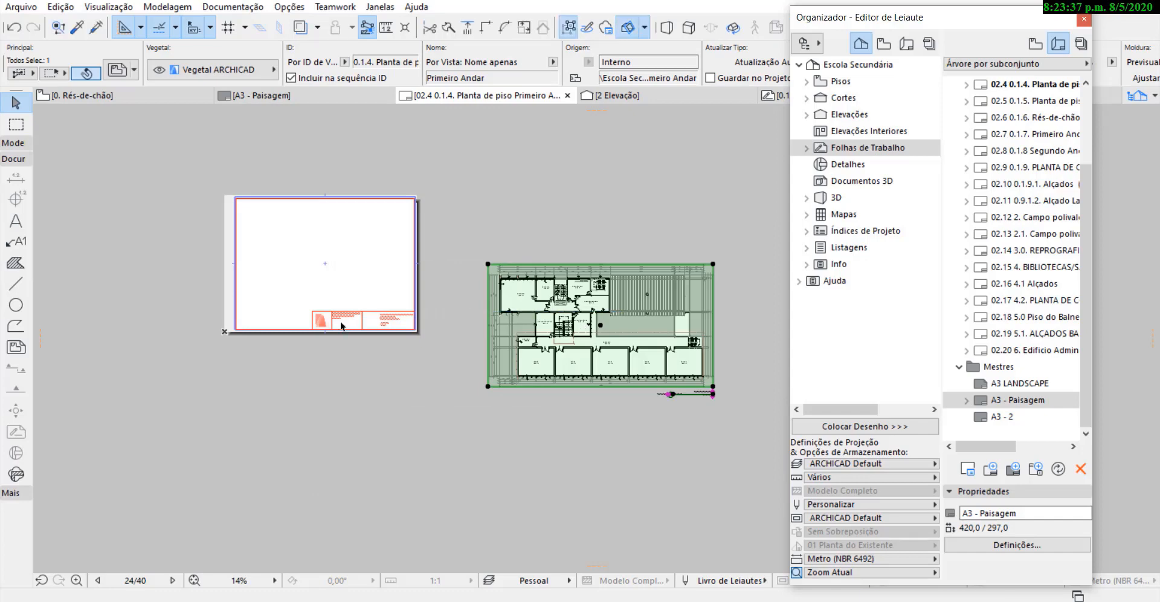
{"action": "scroll", "coordinate": [339, 310], "scroll_direction": "up", "scroll_amount": 5}
{"action": "scroll", "coordinate": [433, 339], "scroll_direction": "down", "scroll_amount": 2}
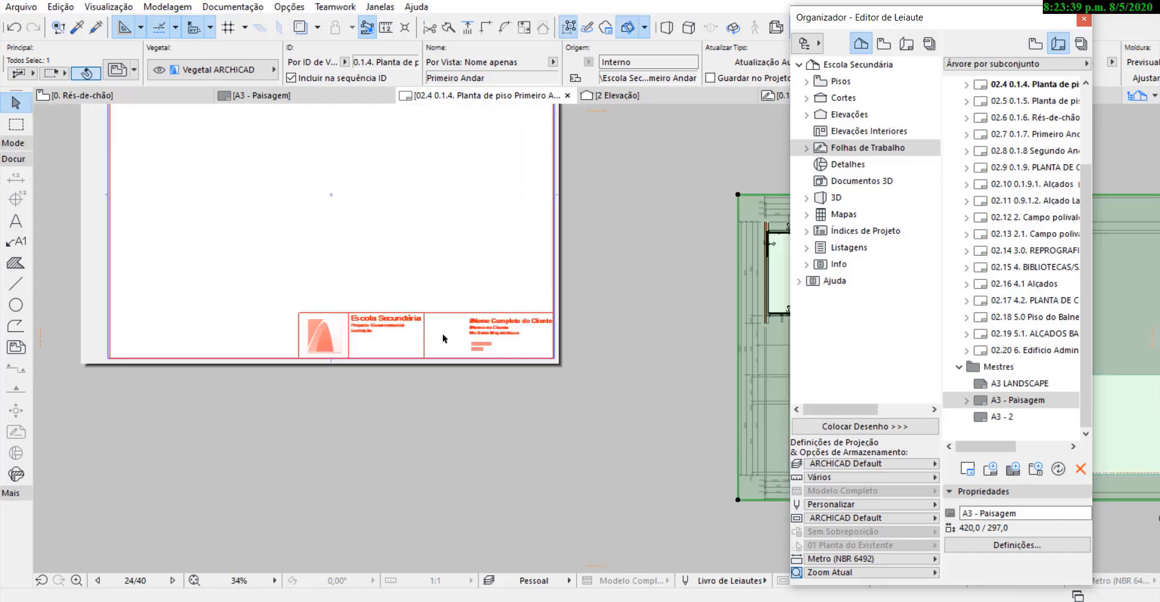
{"action": "scroll", "coordinate": [326, 328], "scroll_direction": "down", "scroll_amount": 3}
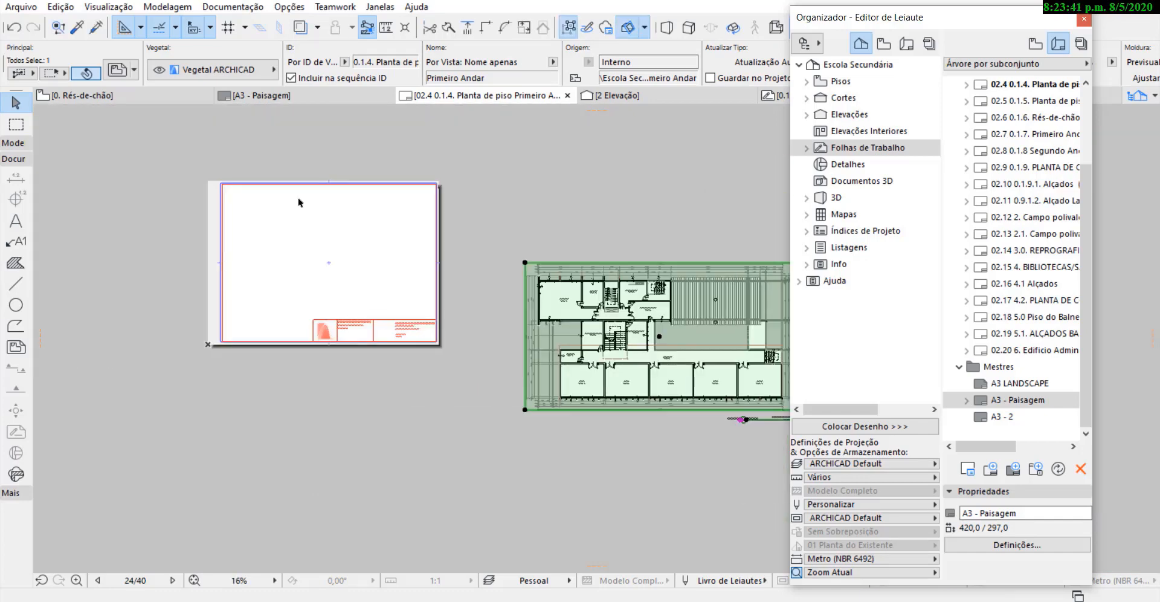
On layout 02.6 Rés-de-chão, move the floor plan drawing off the sheet and examine the title block.
{"action": "double_click", "coordinate": [1019, 117]}
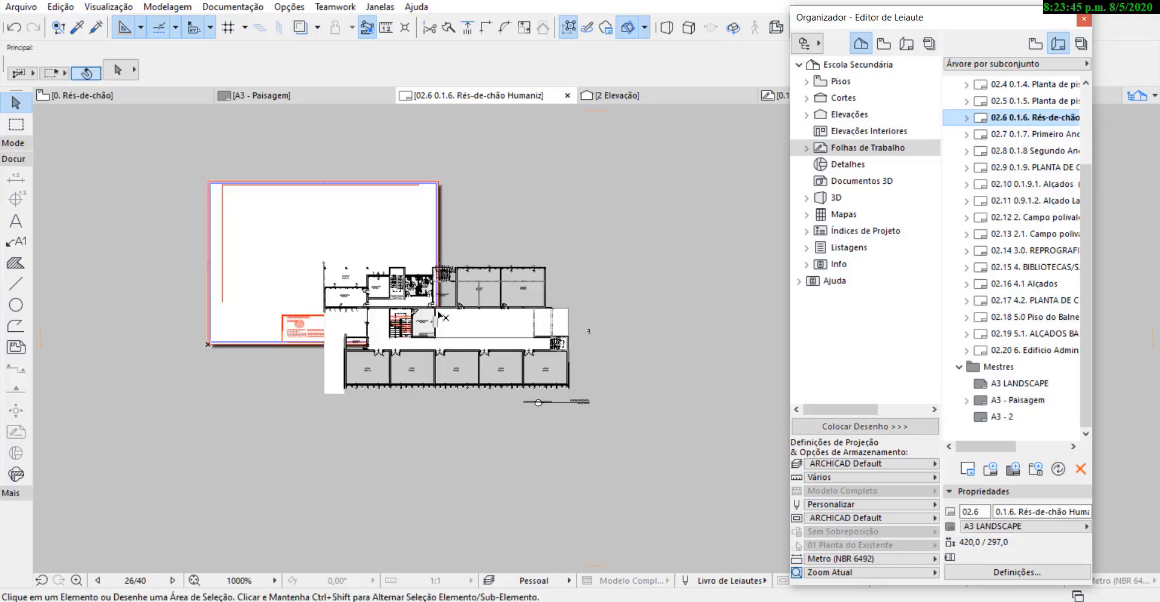
{"action": "left_click", "coordinate": [432, 308]}
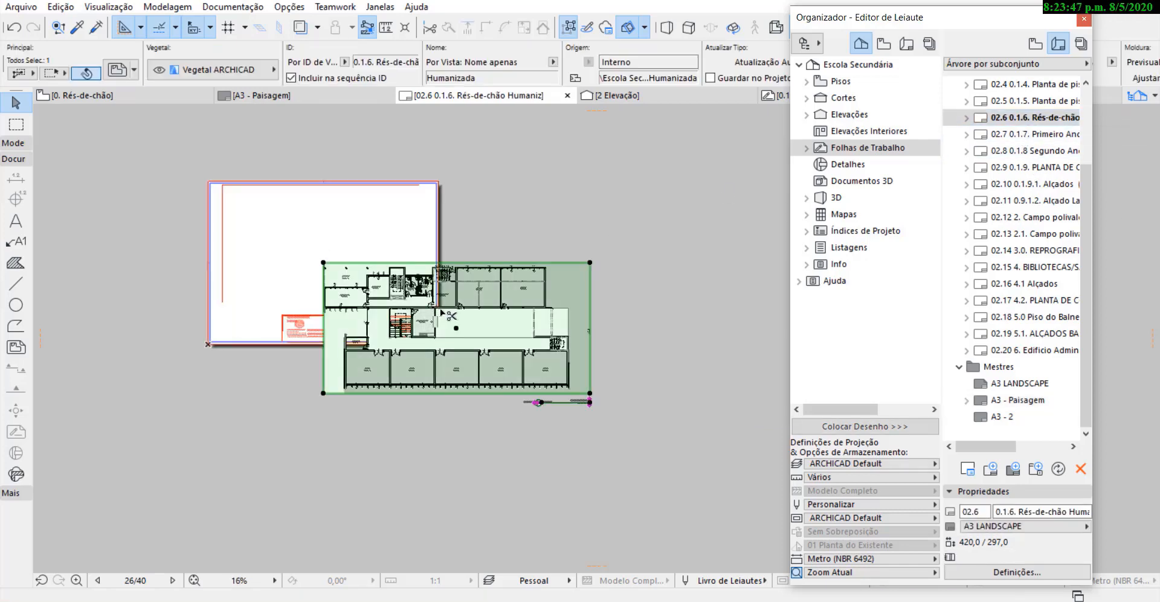
{"action": "left_click_drag", "start_coordinate": [441, 311], "coordinate": [552, 313]}
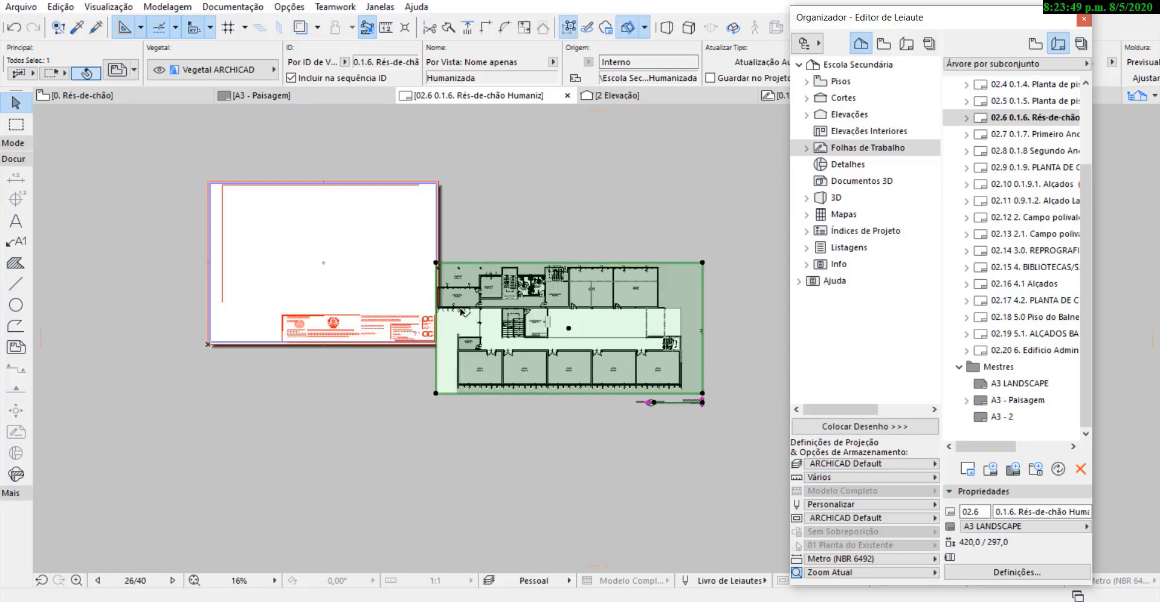
{"action": "left_click_drag", "start_coordinate": [469, 309], "coordinate": [510, 315]}
{"action": "scroll", "coordinate": [321, 319], "scroll_direction": "up", "scroll_amount": 4}
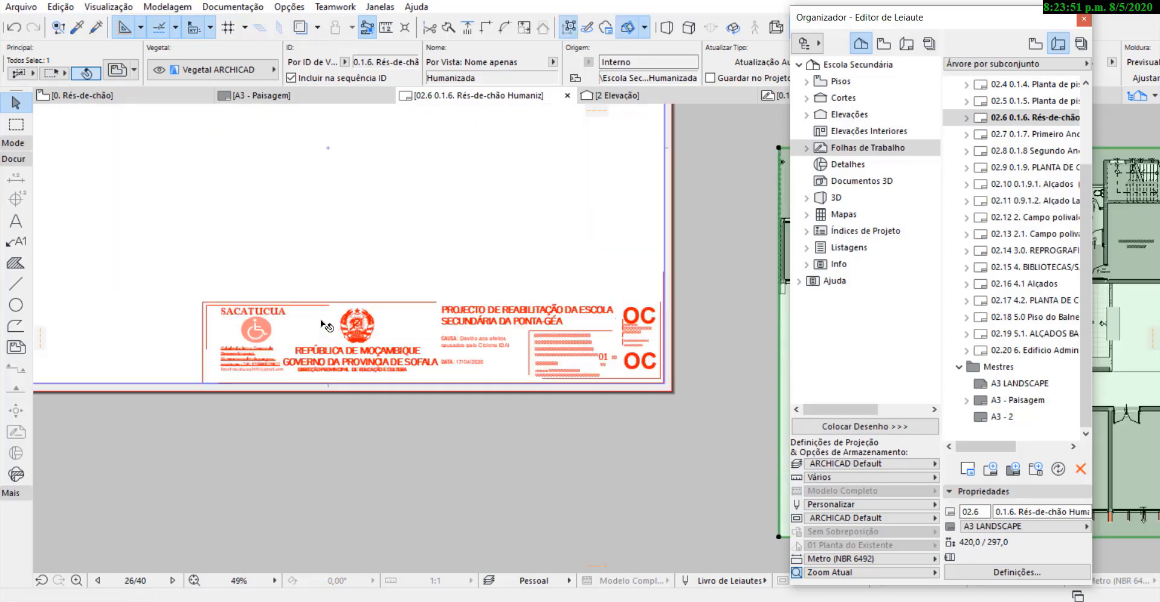
{"action": "scroll", "coordinate": [363, 356], "scroll_direction": "down", "scroll_amount": 3}
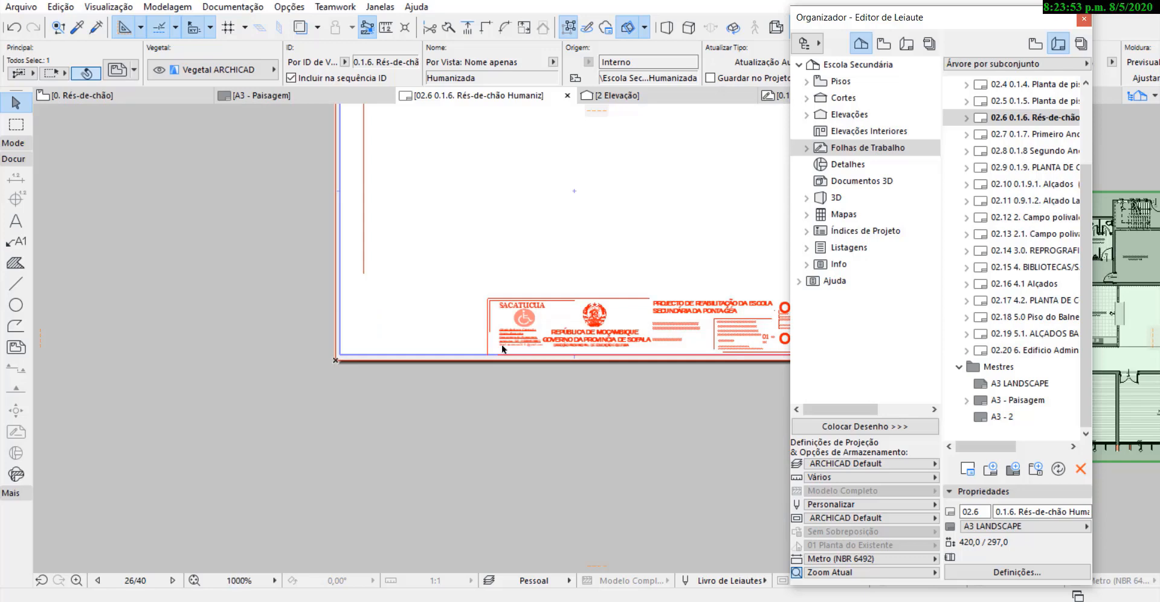
{"action": "scroll", "coordinate": [382, 375], "scroll_direction": "down", "scroll_amount": 2}
{"action": "scroll", "coordinate": [1024, 121], "scroll_direction": "up", "scroll_amount": 2}
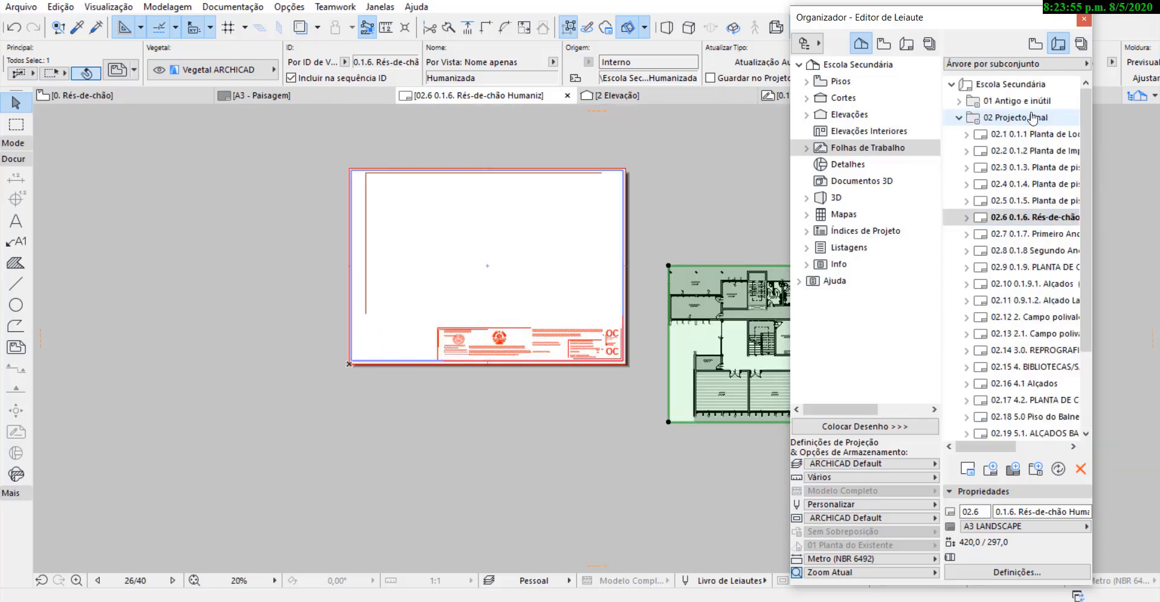
Create a new subset named Projecto Final inside the existing 02 Projecto Final subset.
{"action": "left_click", "coordinate": [958, 118]}
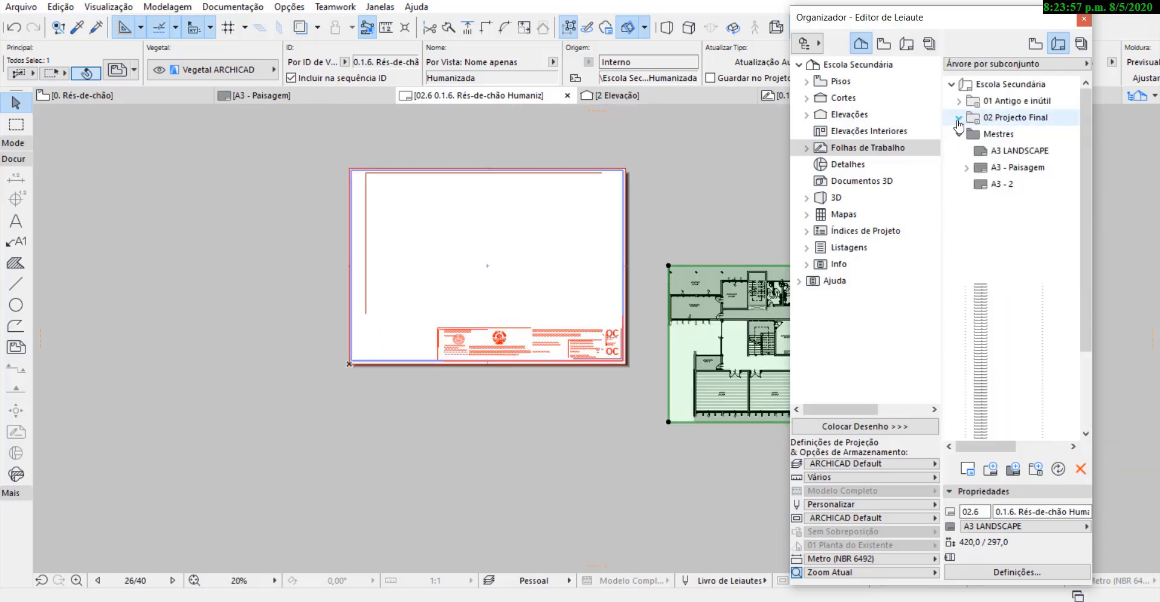
{"action": "left_click", "coordinate": [959, 118]}
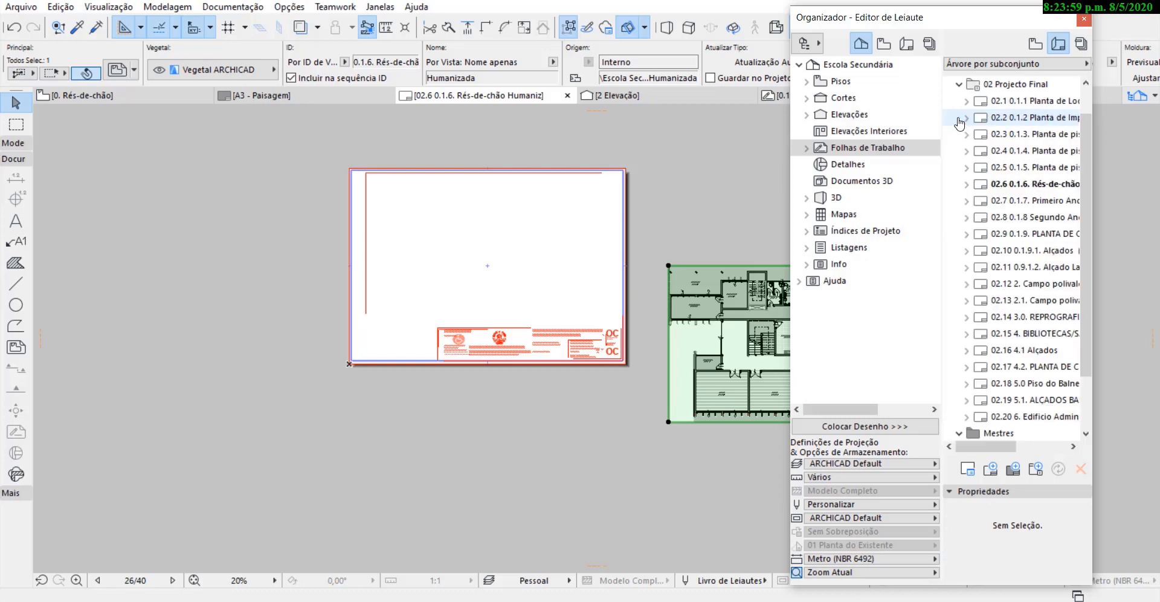
{"action": "left_click", "coordinate": [960, 87]}
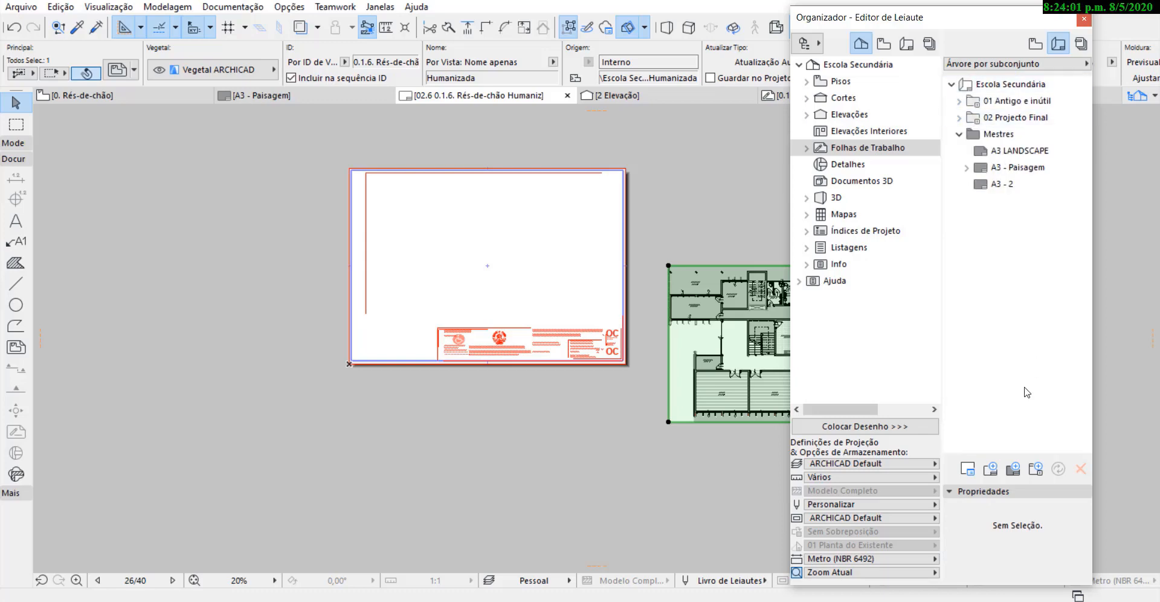
{"action": "left_click", "coordinate": [1020, 120]}
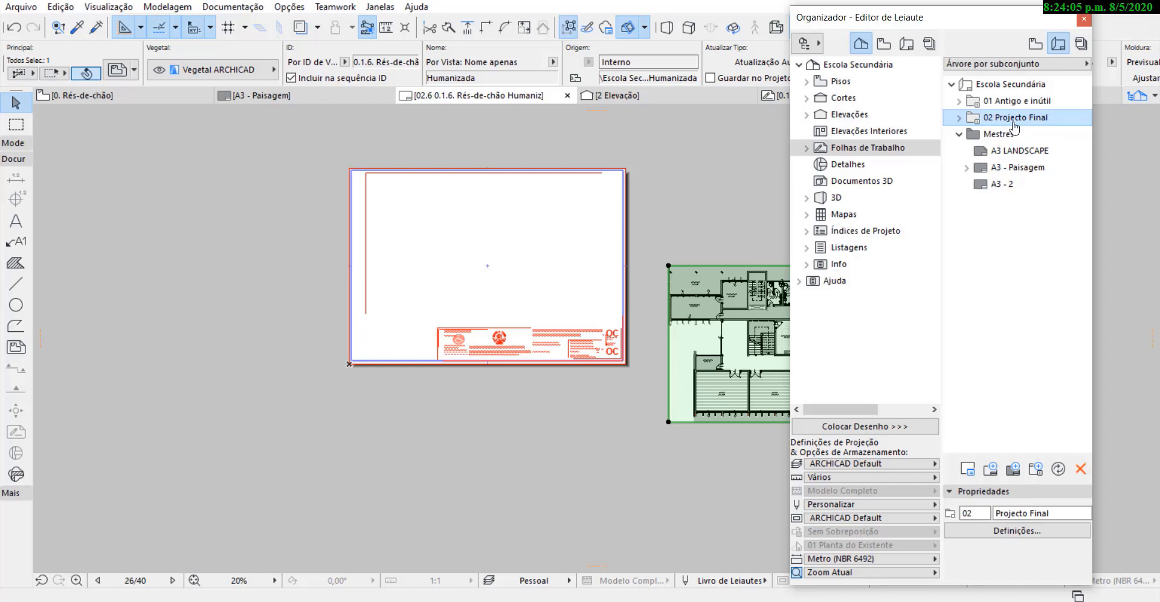
{"action": "left_click", "coordinate": [1036, 469]}
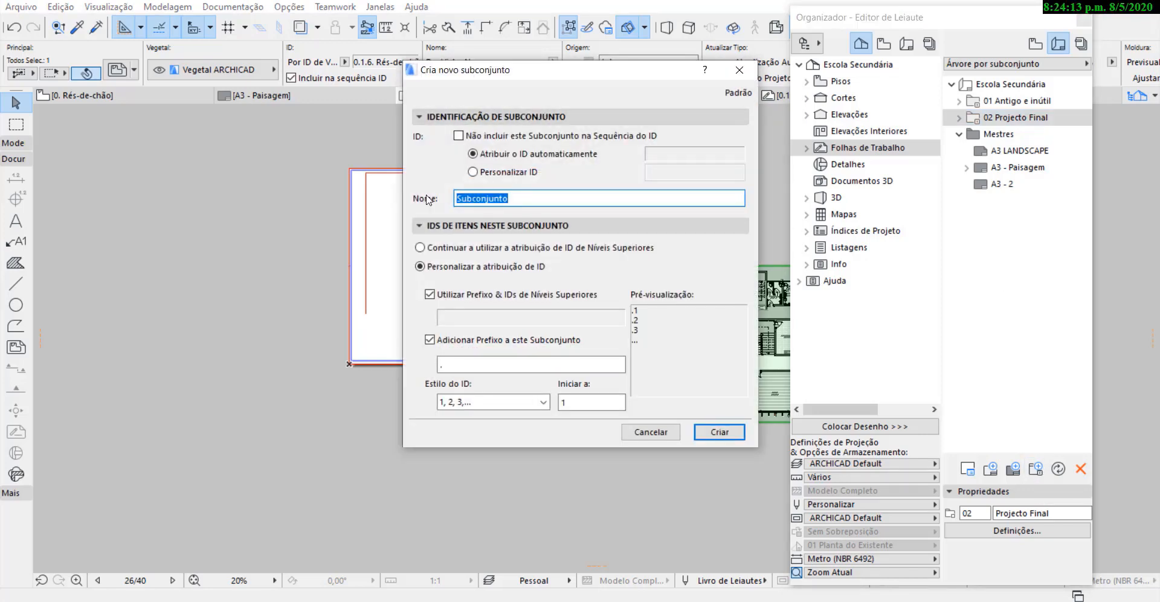
{"action": "type", "text": "Projecto Final"}
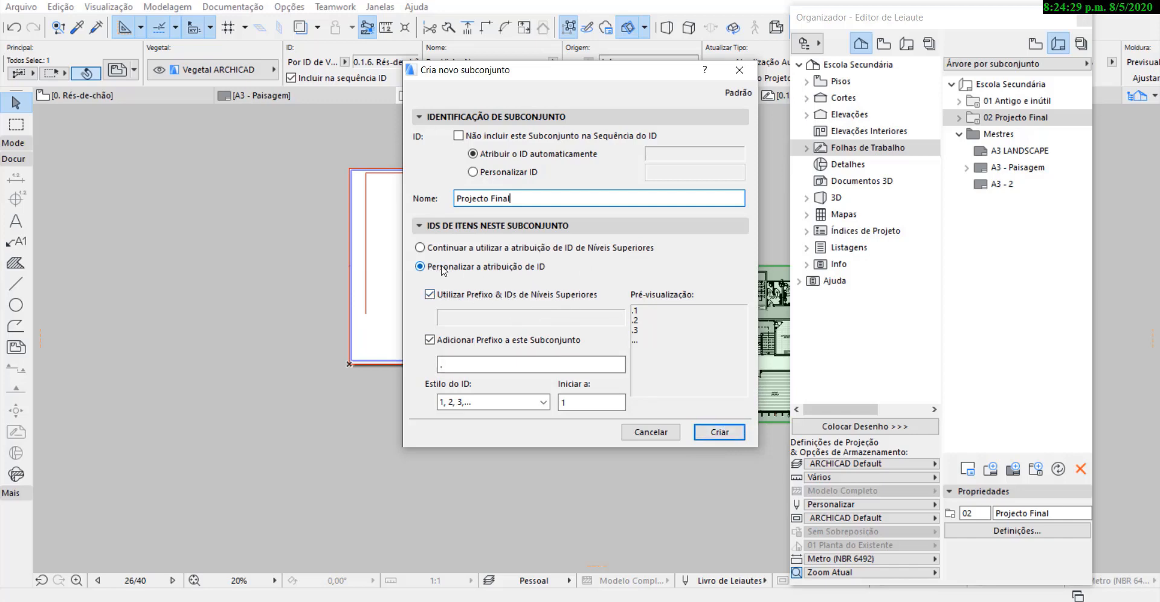
{"action": "left_click", "coordinate": [734, 433]}
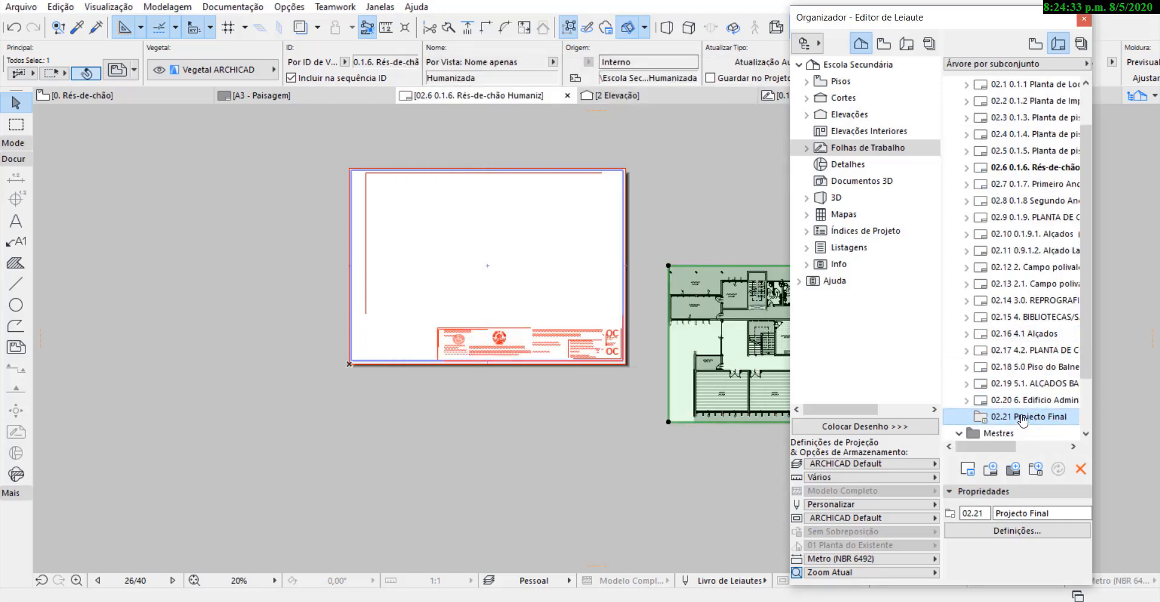
Try to move the new 02.21 Projecto Final subset out of its parent, up beside the 01 and 02 subsets.
{"action": "left_click_drag", "start_coordinate": [1019, 411], "coordinate": [982, 106]}
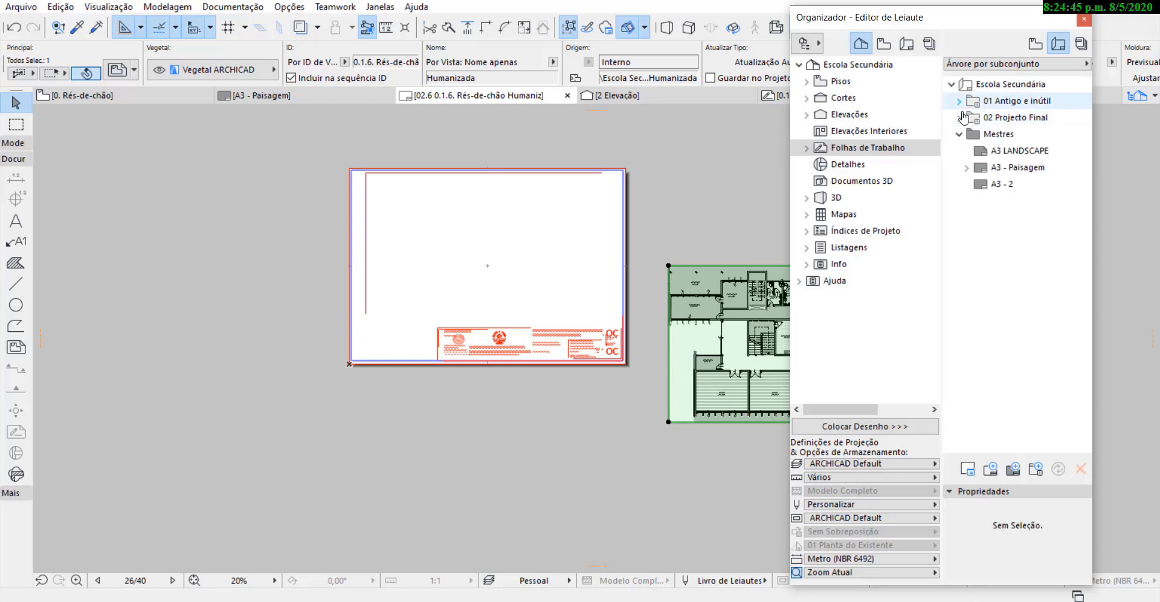
{"action": "left_click", "coordinate": [958, 102]}
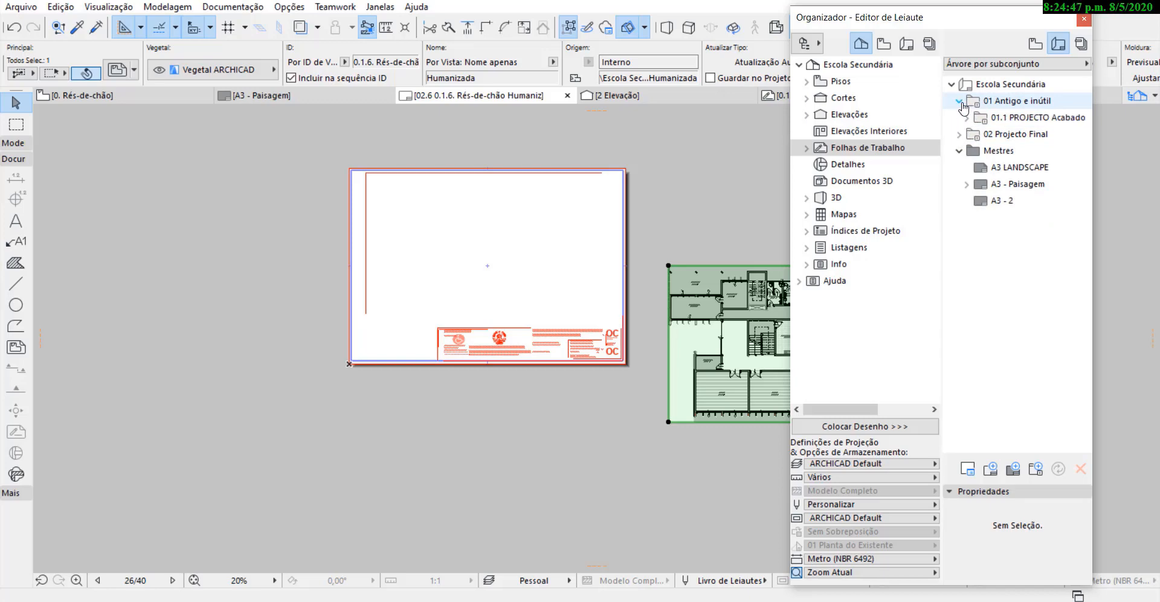
{"action": "left_click", "coordinate": [959, 103]}
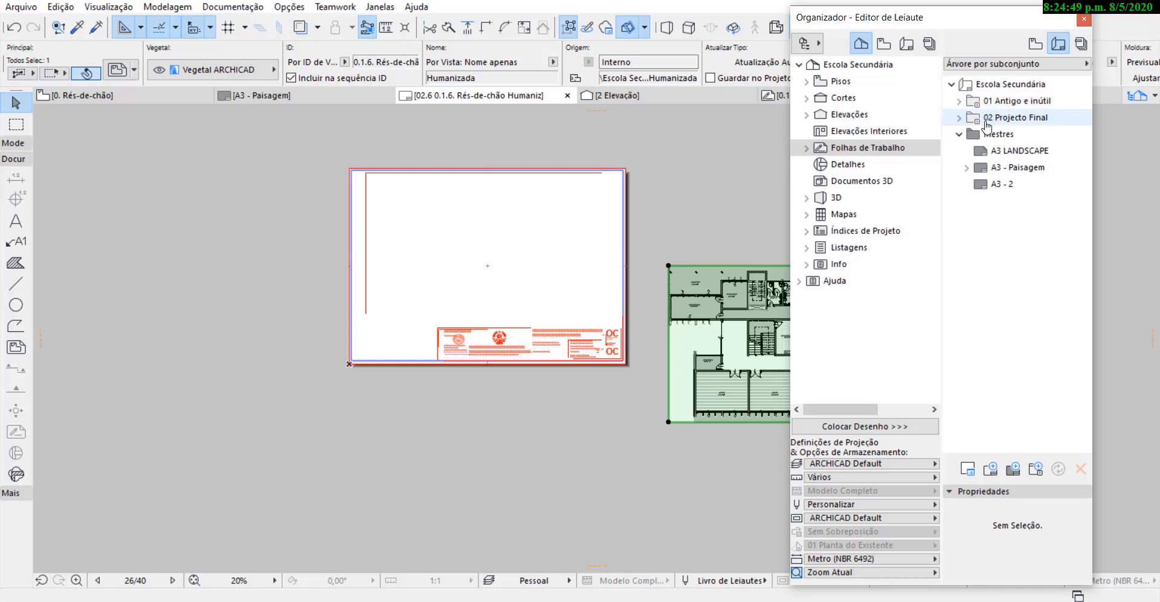
{"action": "left_click", "coordinate": [986, 121]}
{"action": "left_click", "coordinate": [959, 117]}
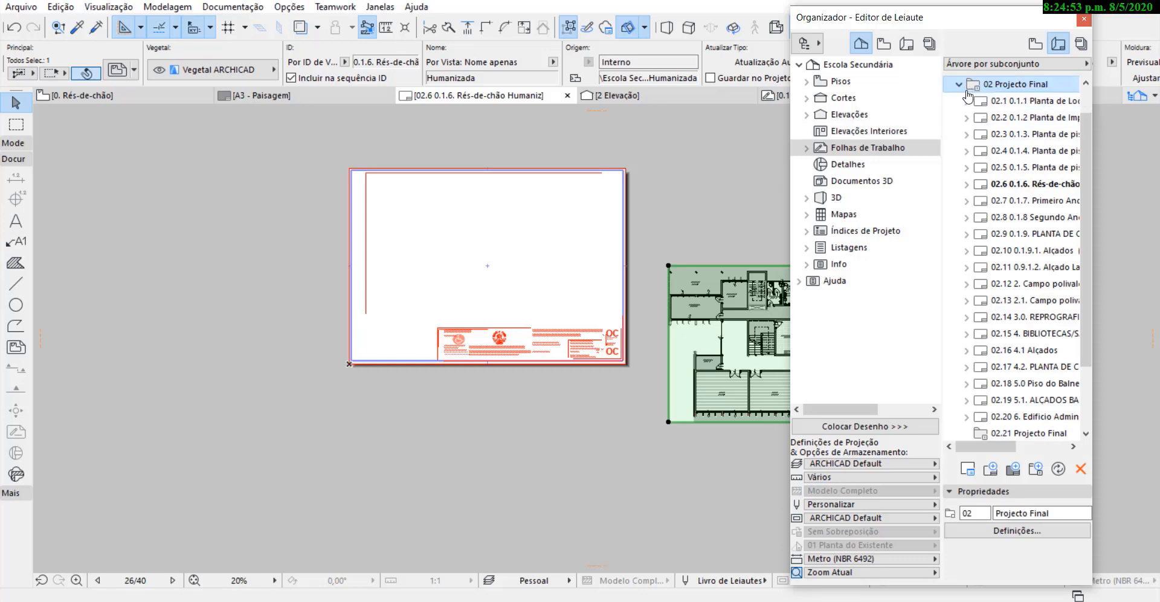
{"action": "left_click", "coordinate": [1029, 432]}
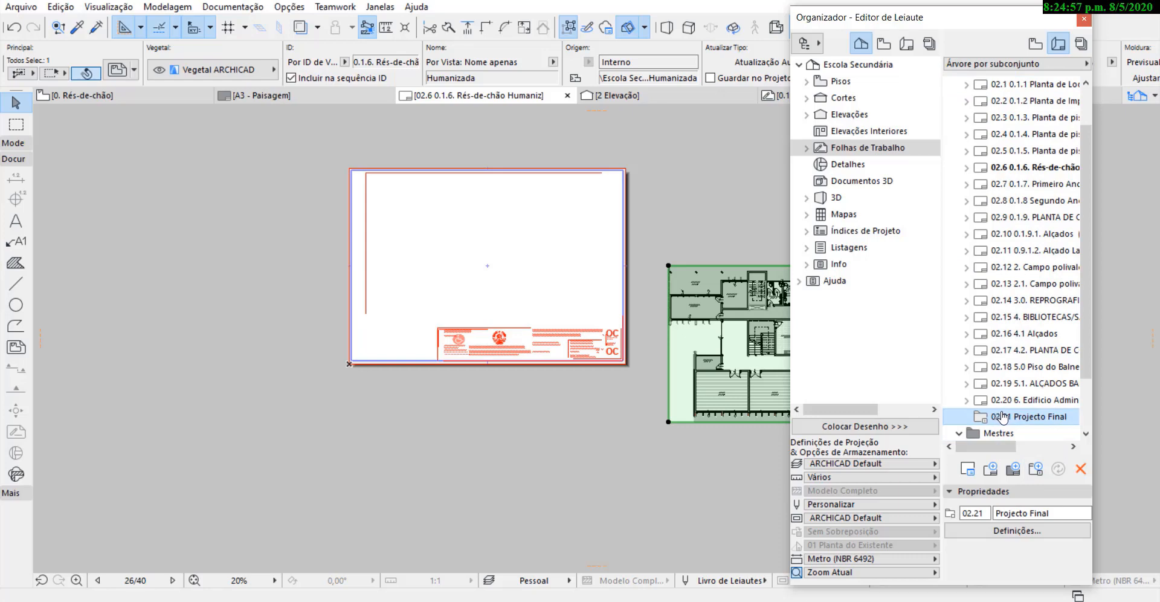
{"action": "left_click_drag", "start_coordinate": [1002, 417], "coordinate": [1009, 120]}
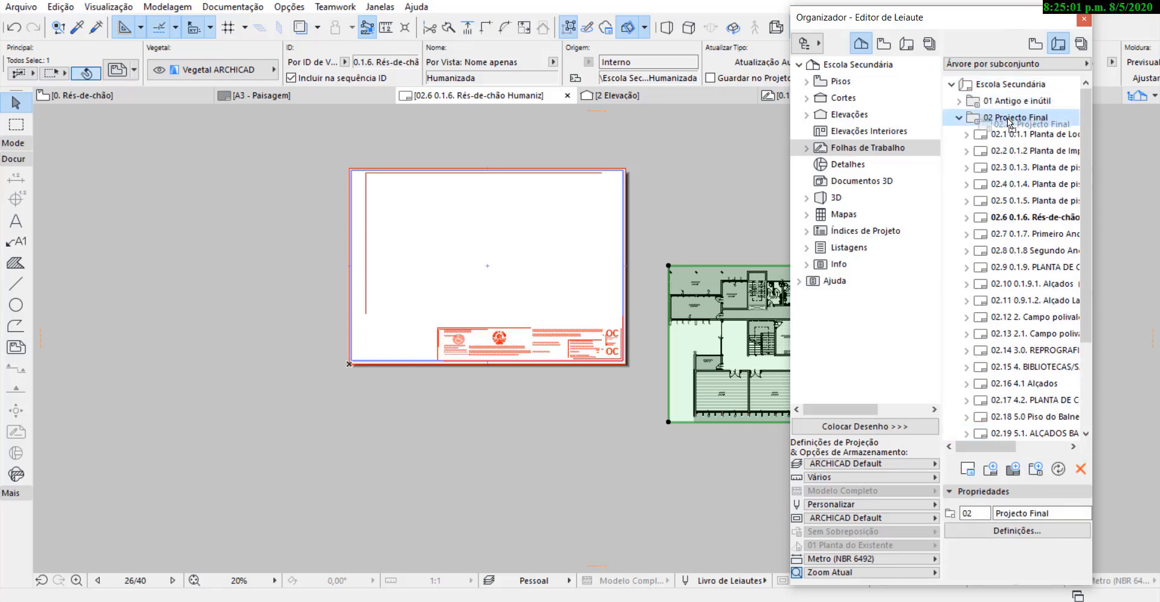
{"action": "scroll", "coordinate": [1010, 304], "scroll_direction": "down", "scroll_amount": 3}
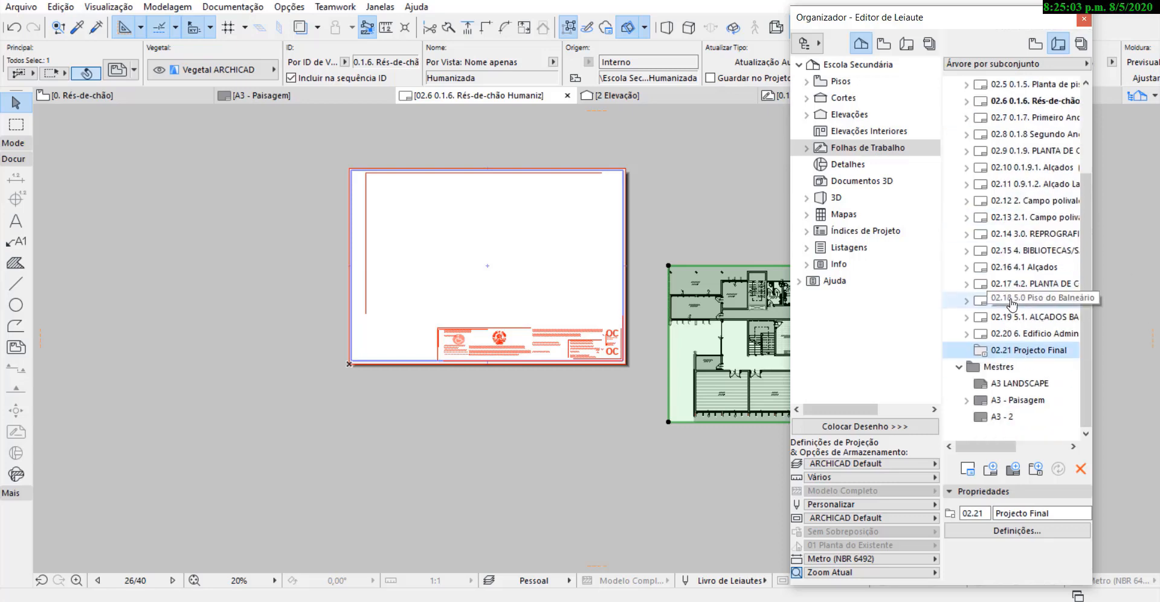
{"action": "scroll", "coordinate": [1028, 279], "scroll_direction": "up", "scroll_amount": 1}
{"action": "scroll", "coordinate": [1027, 260], "scroll_direction": "up", "scroll_amount": 2}
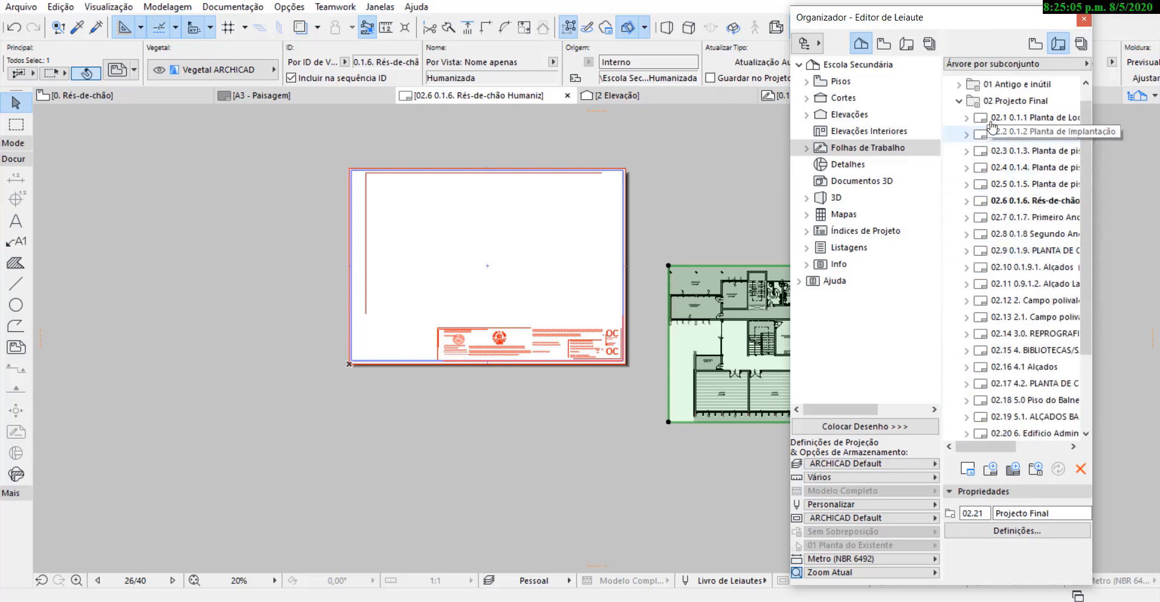
Collapse and re-expand the 02 Projecto Final subset to look through its layouts.
{"action": "left_click", "coordinate": [962, 107]}
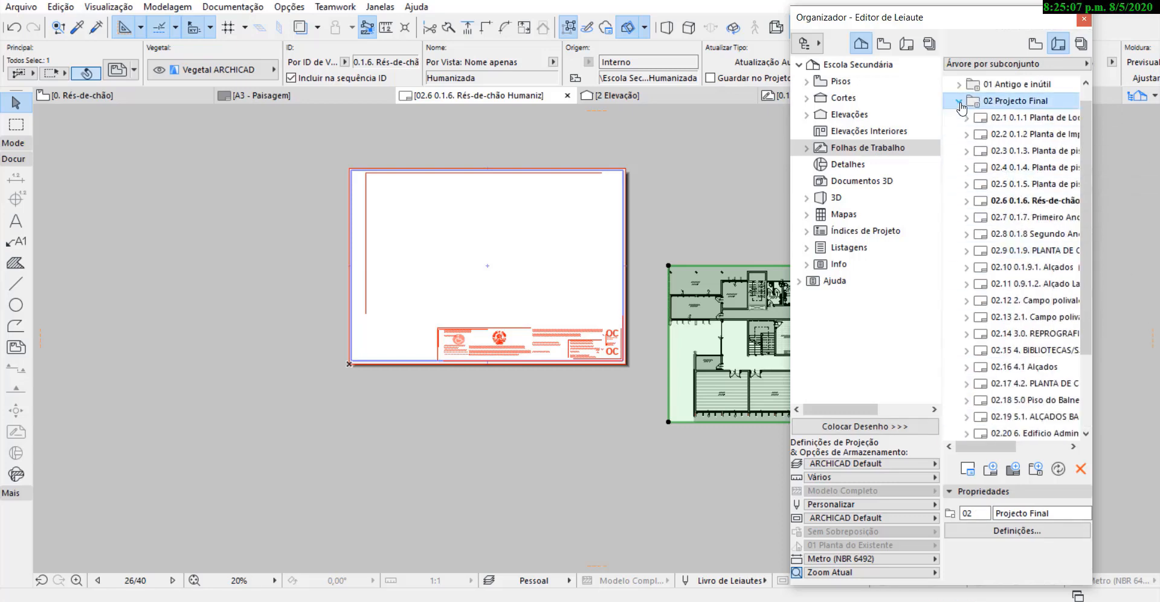
{"action": "left_click", "coordinate": [959, 103]}
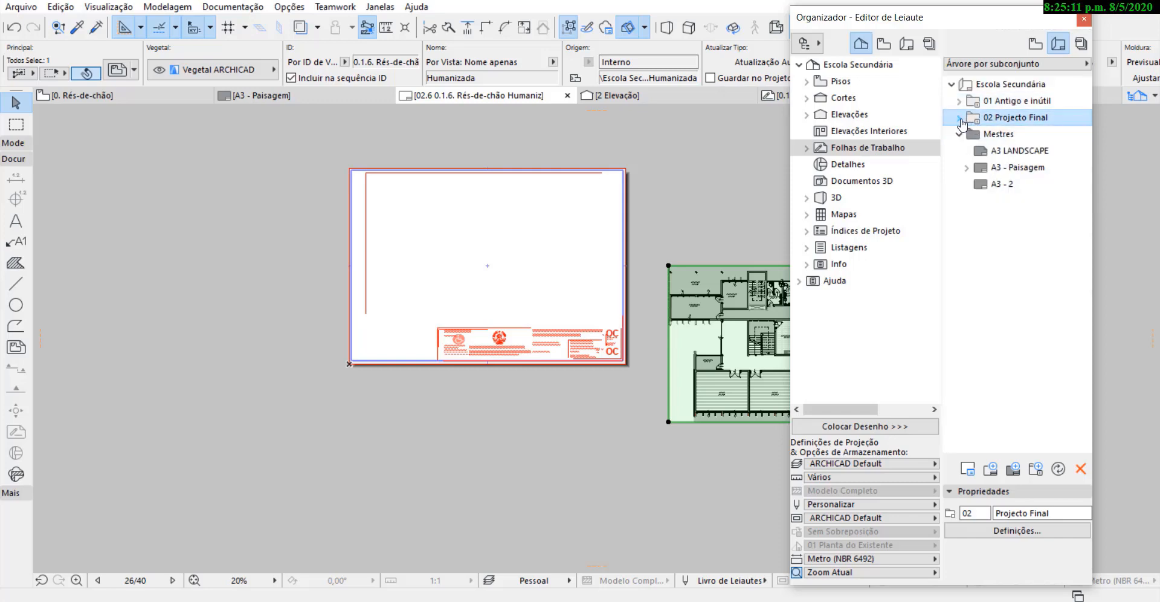
{"action": "left_click", "coordinate": [959, 118]}
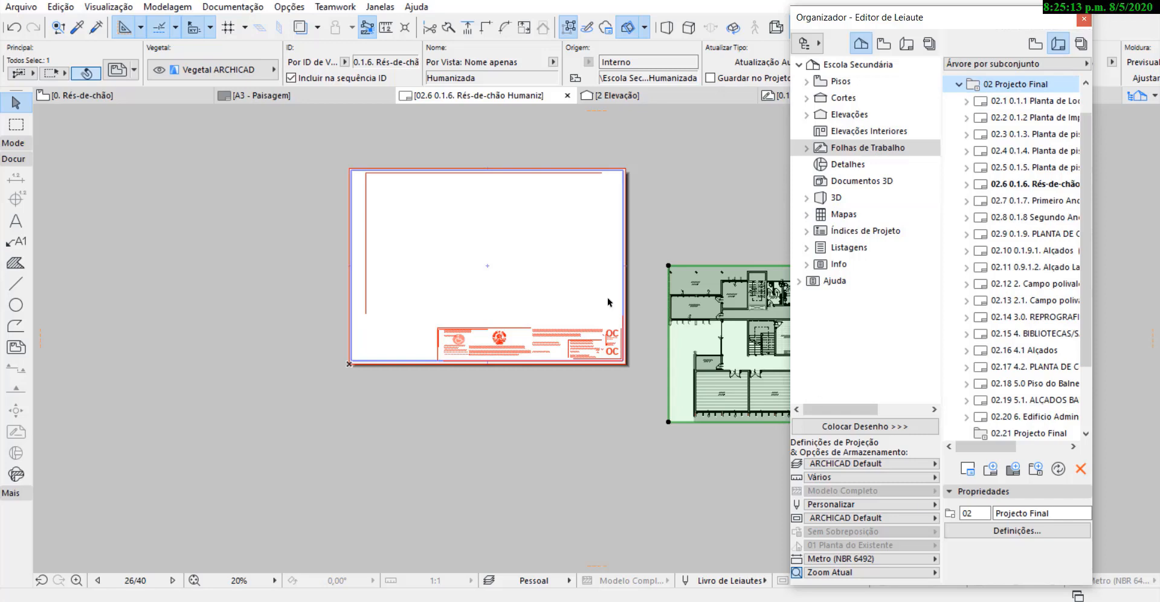
{"action": "scroll", "coordinate": [474, 320], "scroll_direction": "down", "scroll_amount": 2}
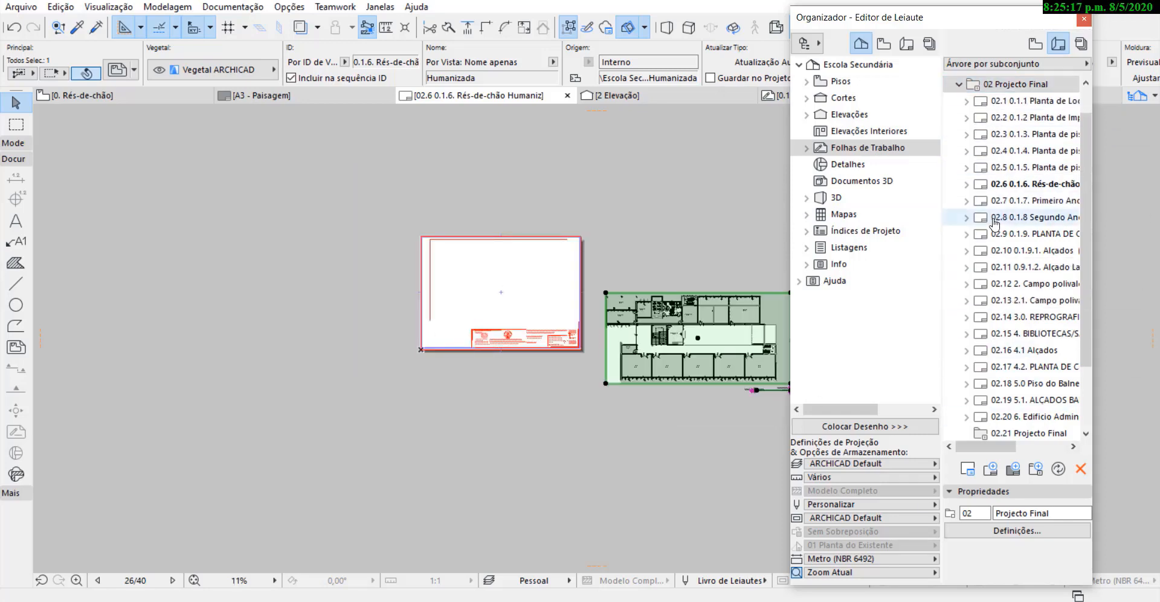
{"action": "scroll", "coordinate": [991, 83], "scroll_direction": "down", "scroll_amount": 2}
{"action": "scroll", "coordinate": [991, 87], "scroll_direction": "up", "scroll_amount": 3}
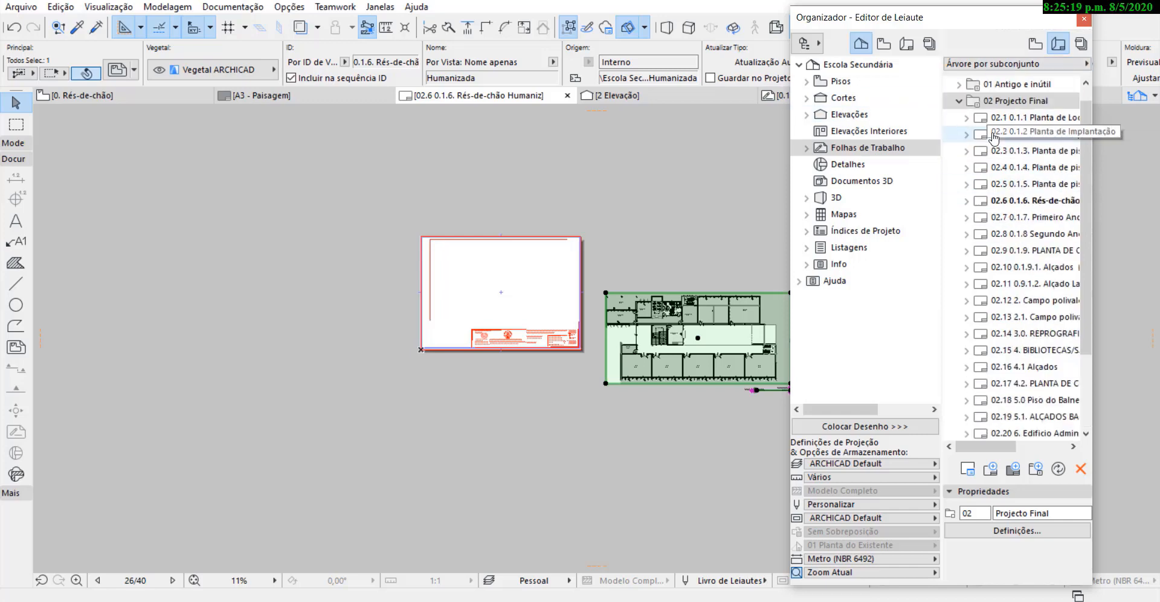
Check the masters A3 LANDSCAPE and A3 - Paisagem, and open layout 02.1 Planta de Localização.
{"action": "left_click", "coordinate": [958, 108]}
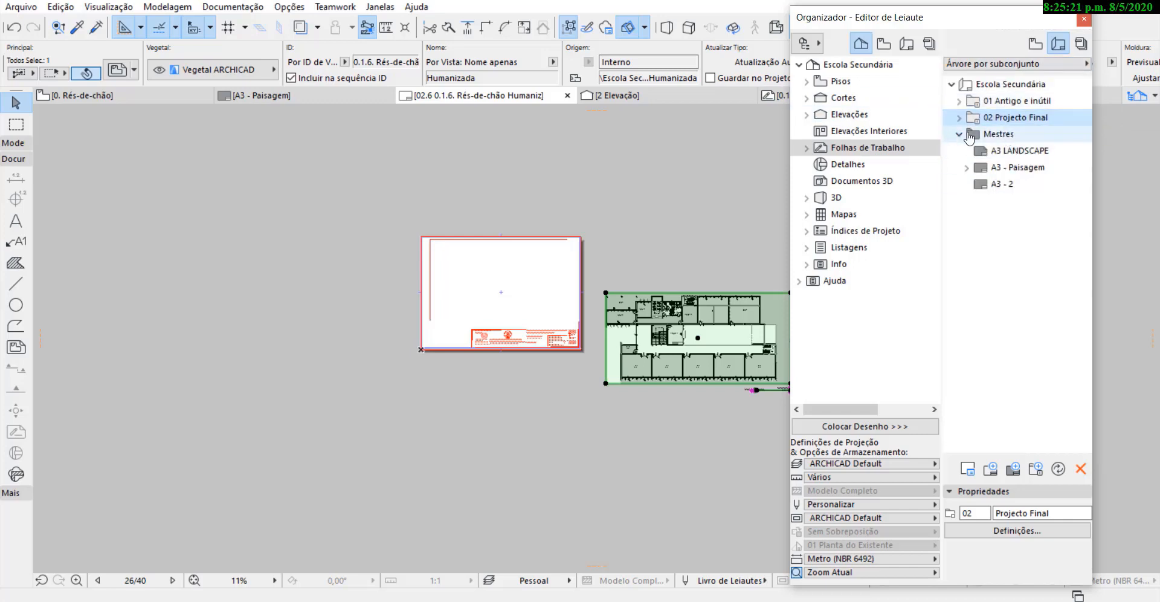
{"action": "left_click", "coordinate": [1019, 155]}
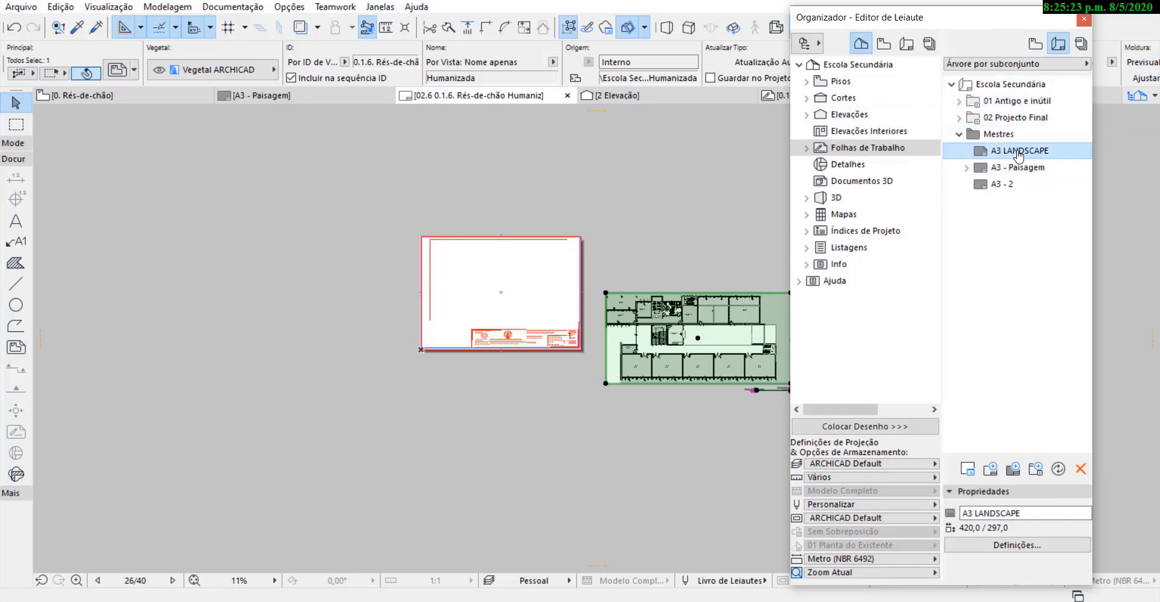
{"action": "left_click", "coordinate": [1024, 168]}
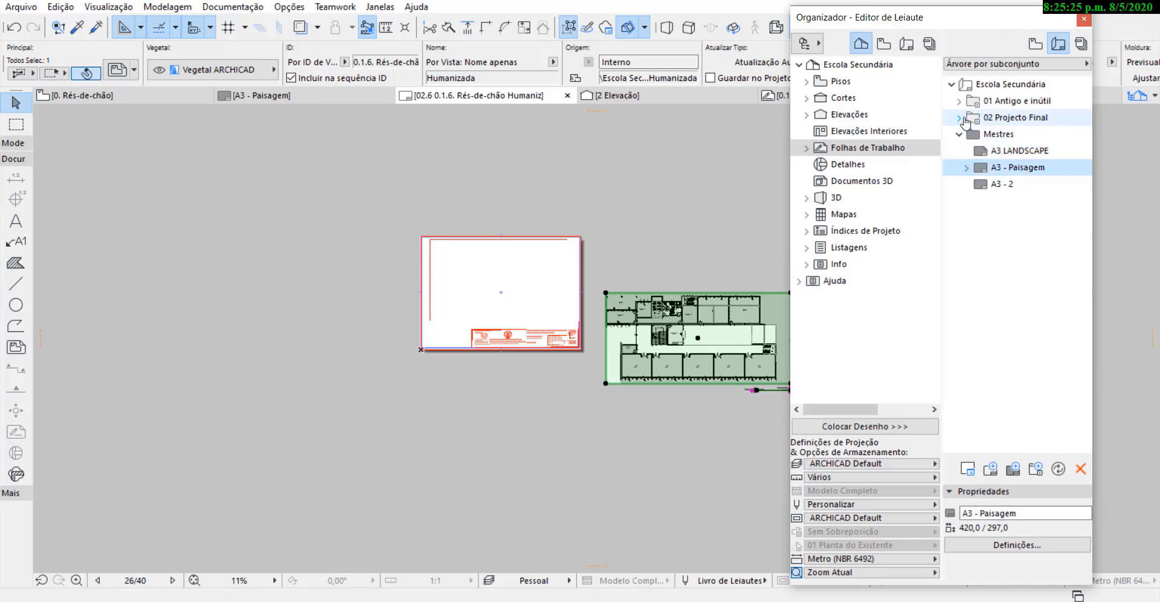
{"action": "left_click", "coordinate": [962, 119]}
{"action": "left_click", "coordinate": [1014, 101]}
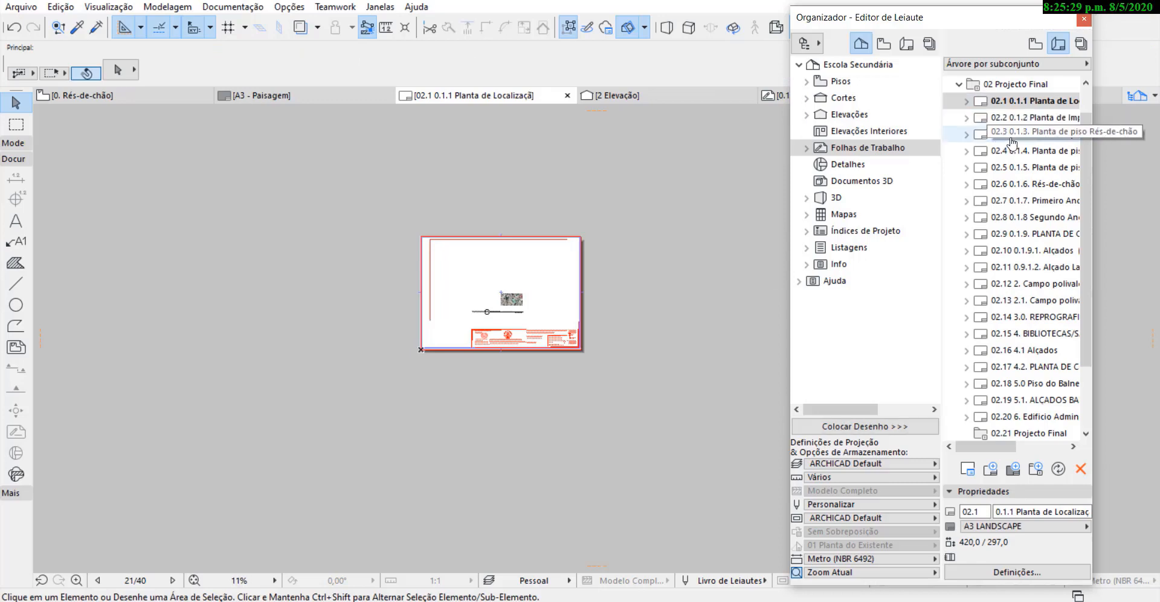
Open layout 02.3 Planta de piso Rés-de-chão and inspect its title block against the floor plan drawing.
{"action": "left_click", "coordinate": [1019, 132]}
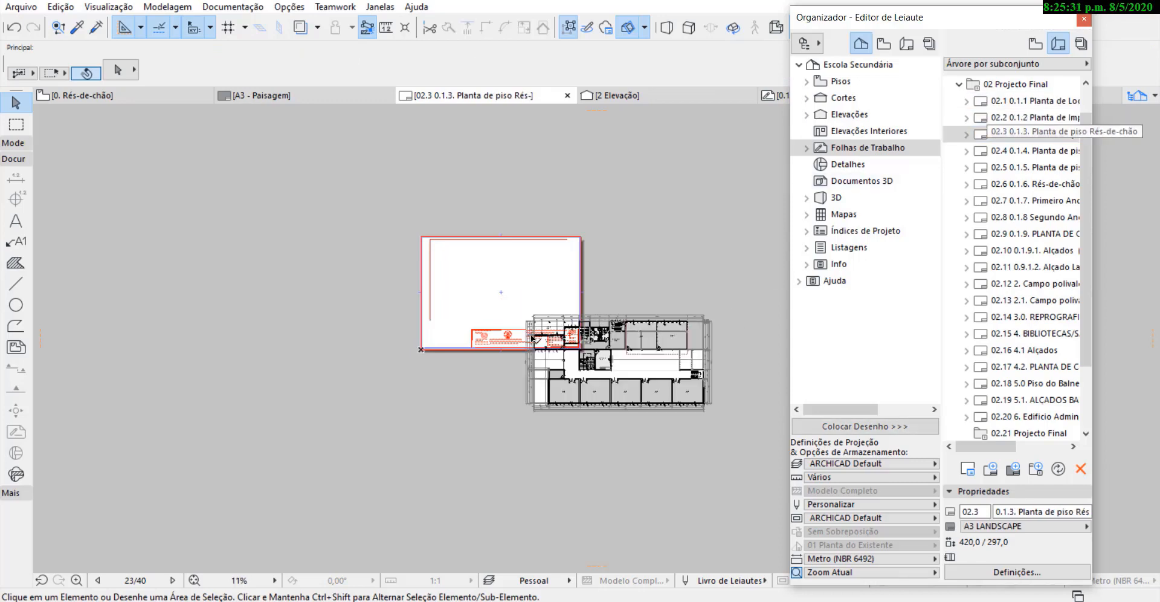
{"action": "scroll", "coordinate": [531, 333], "scroll_direction": "up", "scroll_amount": 4}
{"action": "scroll", "coordinate": [1018, 362], "scroll_direction": "down", "scroll_amount": 5}
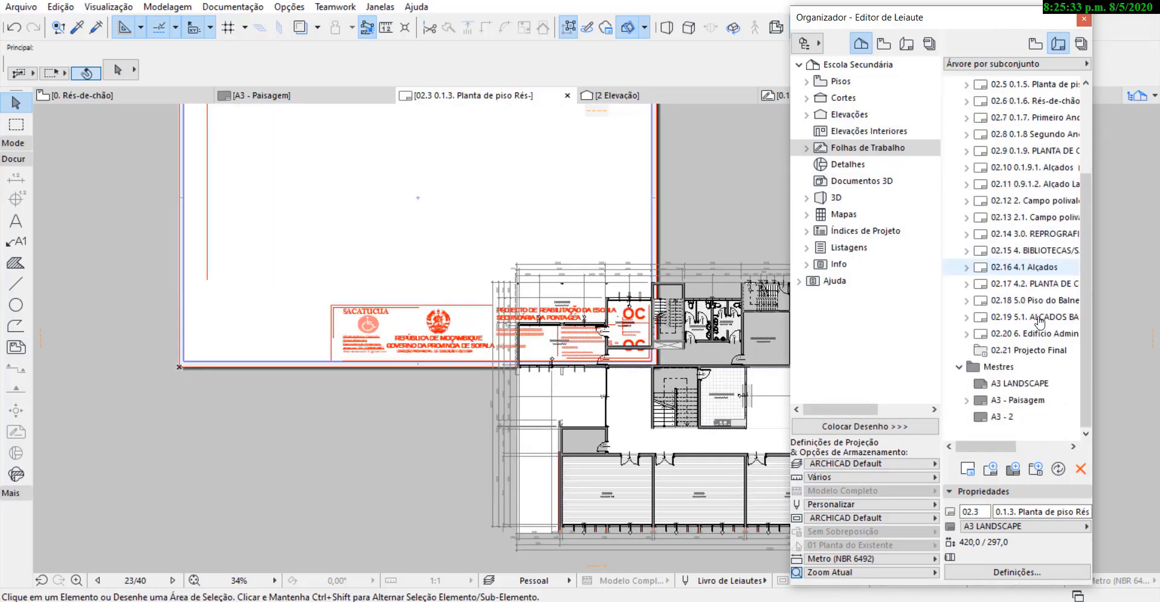
Apply the A3 - Paisagem master to all layouts of the 02 Projecto Final subset.
{"action": "left_click", "coordinate": [1017, 390]}
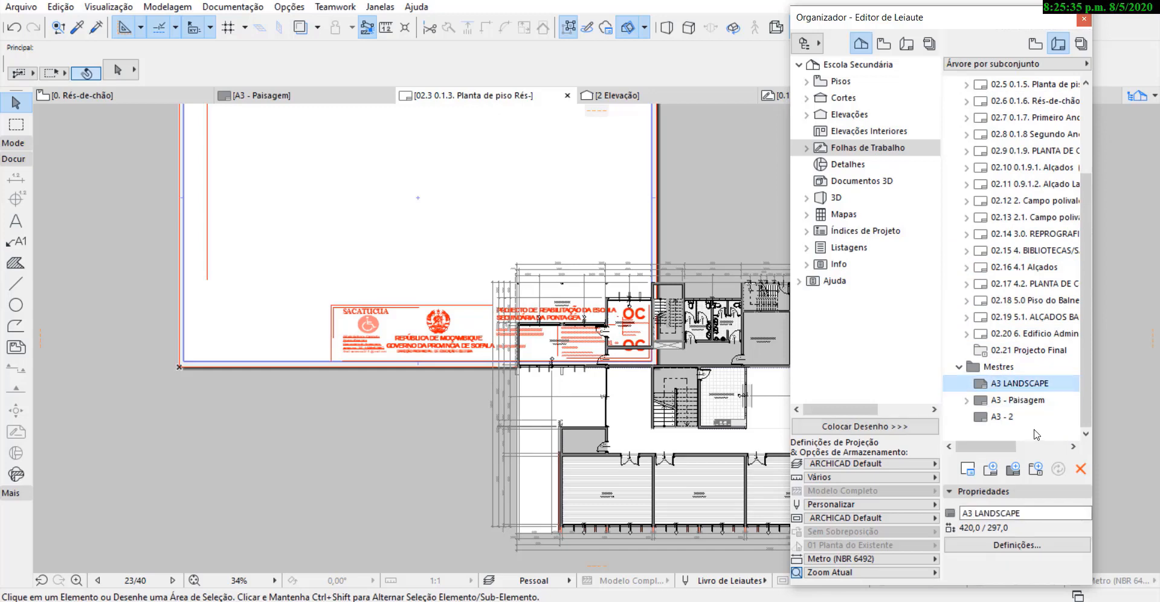
{"action": "scroll", "coordinate": [1037, 433], "scroll_direction": "up", "scroll_amount": 3}
{"action": "scroll", "coordinate": [1032, 423], "scroll_direction": "down", "scroll_amount": 3}
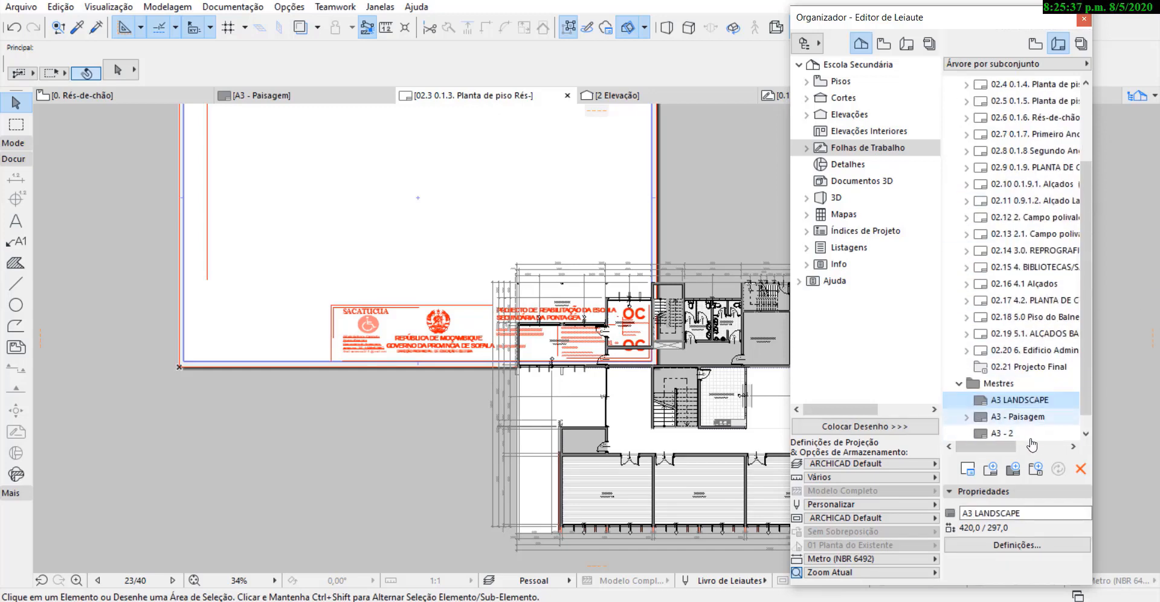
{"action": "scroll", "coordinate": [1027, 362], "scroll_direction": "up", "scroll_amount": 5}
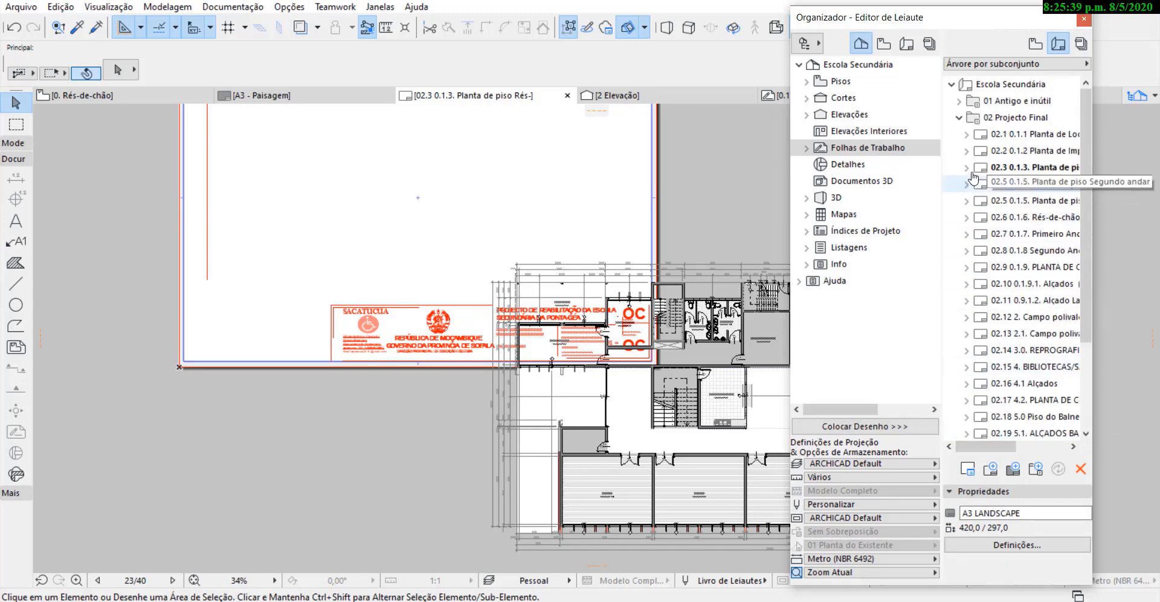
{"action": "left_click", "coordinate": [958, 117]}
{"action": "left_click", "coordinate": [1012, 169]}
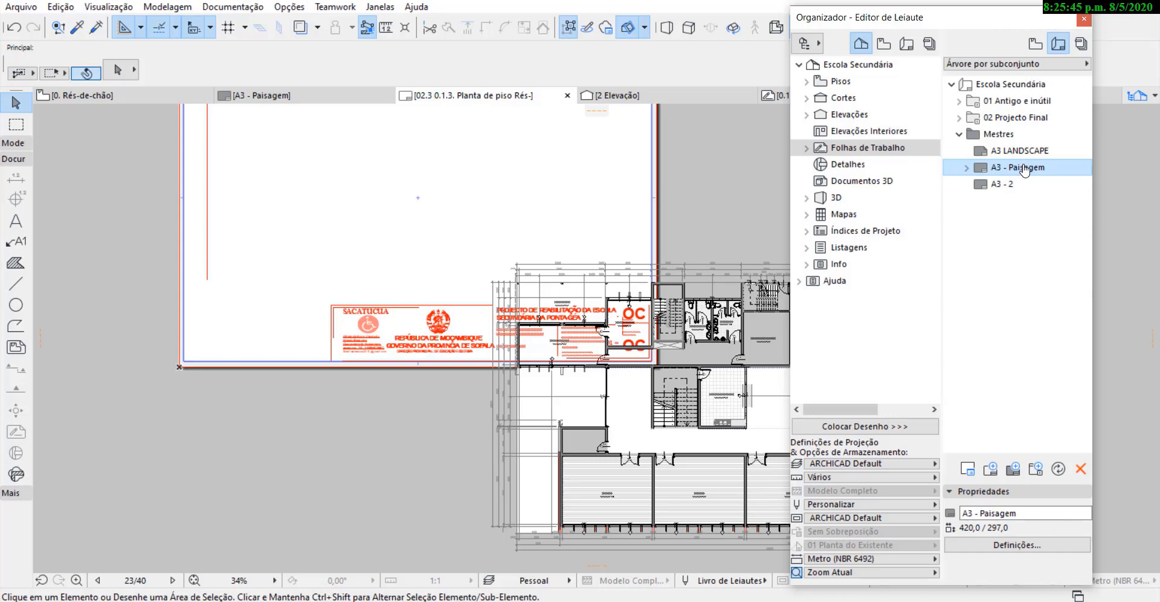
{"action": "left_click_drag", "start_coordinate": [1025, 171], "coordinate": [998, 123]}
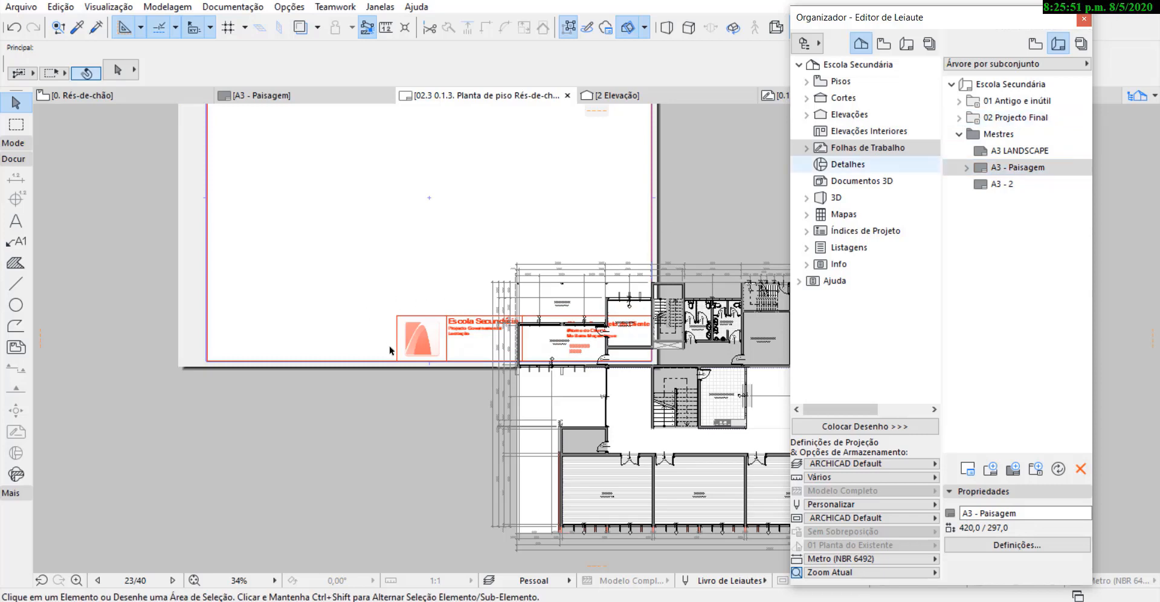
Examine the A3 - Paisagem title block on layout 02.3 and how the floor plan overlaps it.
{"action": "scroll", "coordinate": [389, 345], "scroll_direction": "down", "scroll_amount": 3}
{"action": "scroll", "coordinate": [472, 345], "scroll_direction": "up", "scroll_amount": 4}
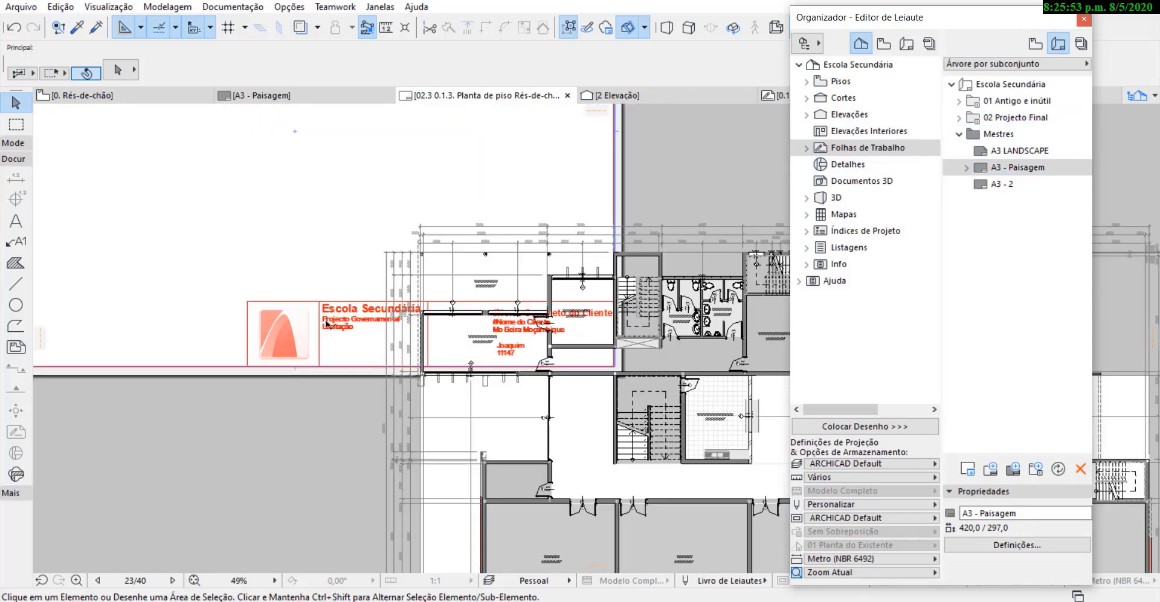
{"action": "scroll", "coordinate": [434, 337], "scroll_direction": "up", "scroll_amount": 2}
{"action": "scroll", "coordinate": [338, 299], "scroll_direction": "down", "scroll_amount": 2}
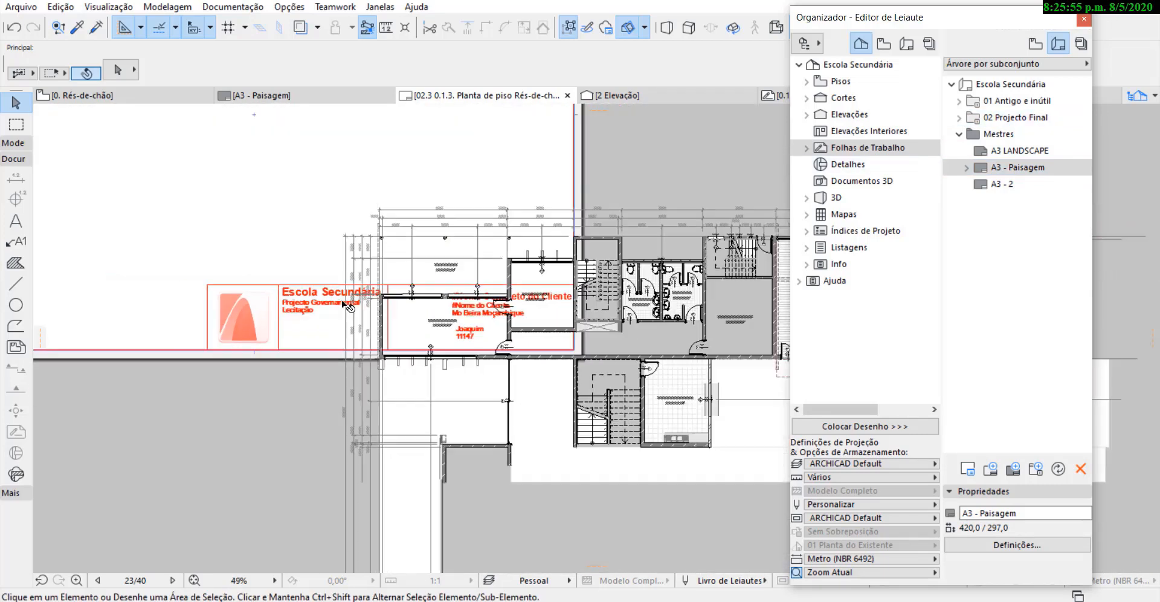
{"action": "scroll", "coordinate": [401, 320], "scroll_direction": "up", "scroll_amount": 3}
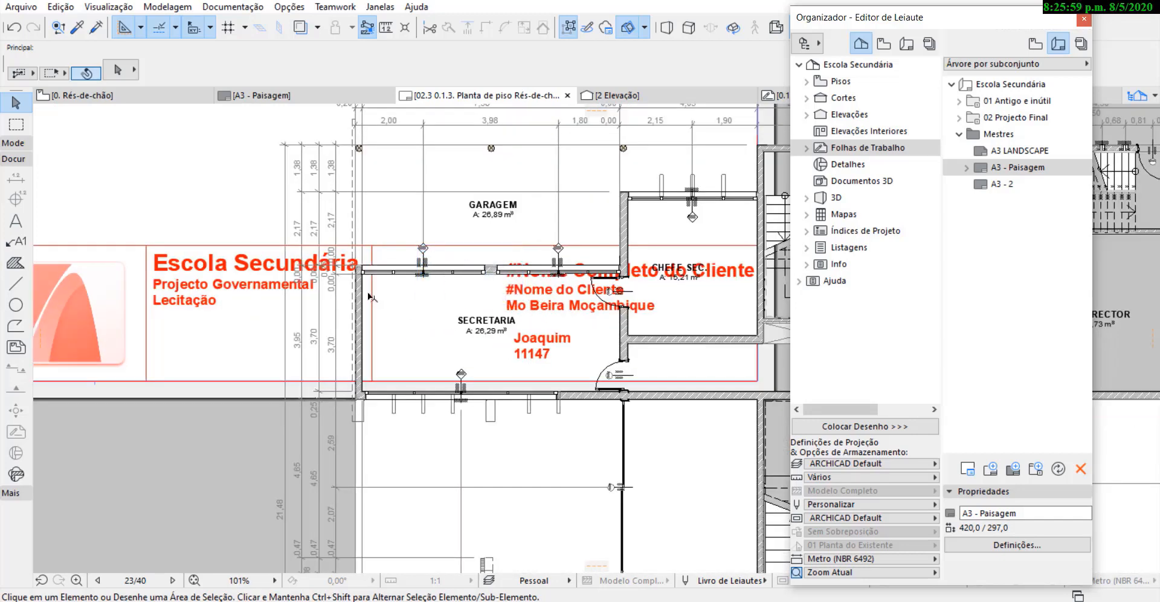
{"action": "scroll", "coordinate": [367, 283], "scroll_direction": "down", "scroll_amount": 3}
{"action": "scroll", "coordinate": [315, 263], "scroll_direction": "up", "scroll_amount": 2}
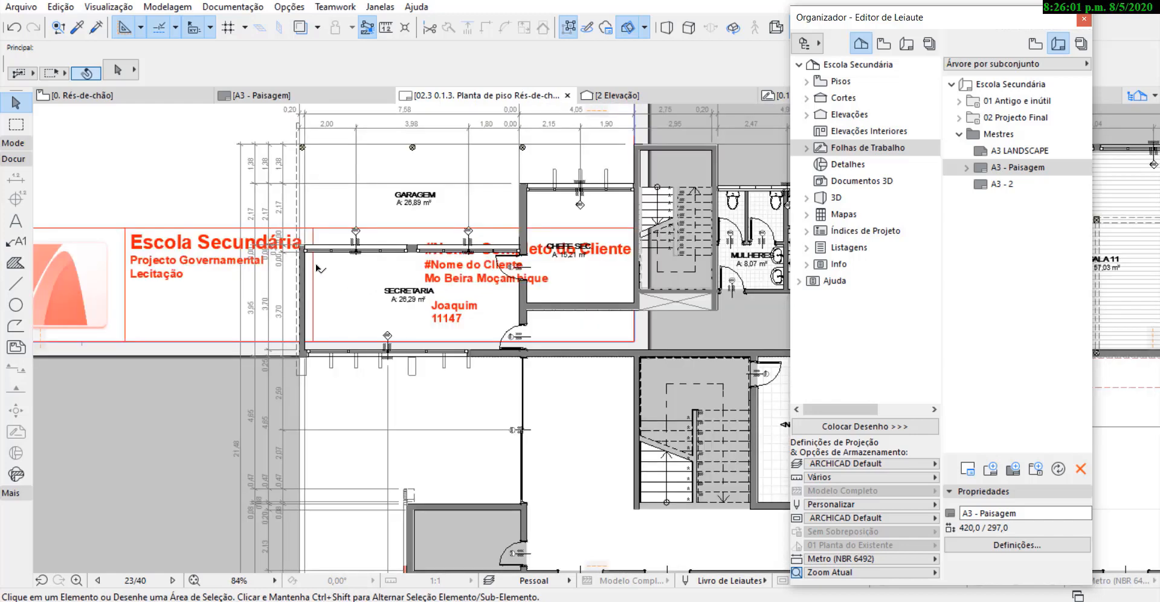
{"action": "scroll", "coordinate": [257, 271], "scroll_direction": "down", "scroll_amount": 2}
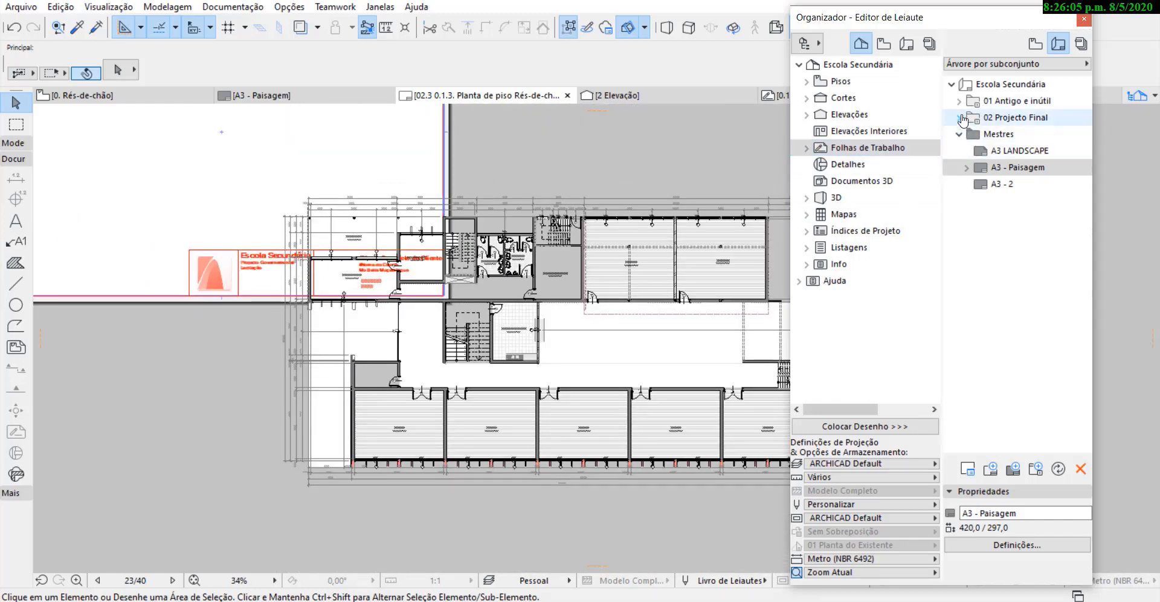
Check the applied master on layouts 02.1, 02.2, 02.4, 02.5 and 02.6 of the 02 Projecto Final subset.
{"action": "left_click", "coordinate": [963, 119]}
{"action": "double_click", "coordinate": [1019, 103]}
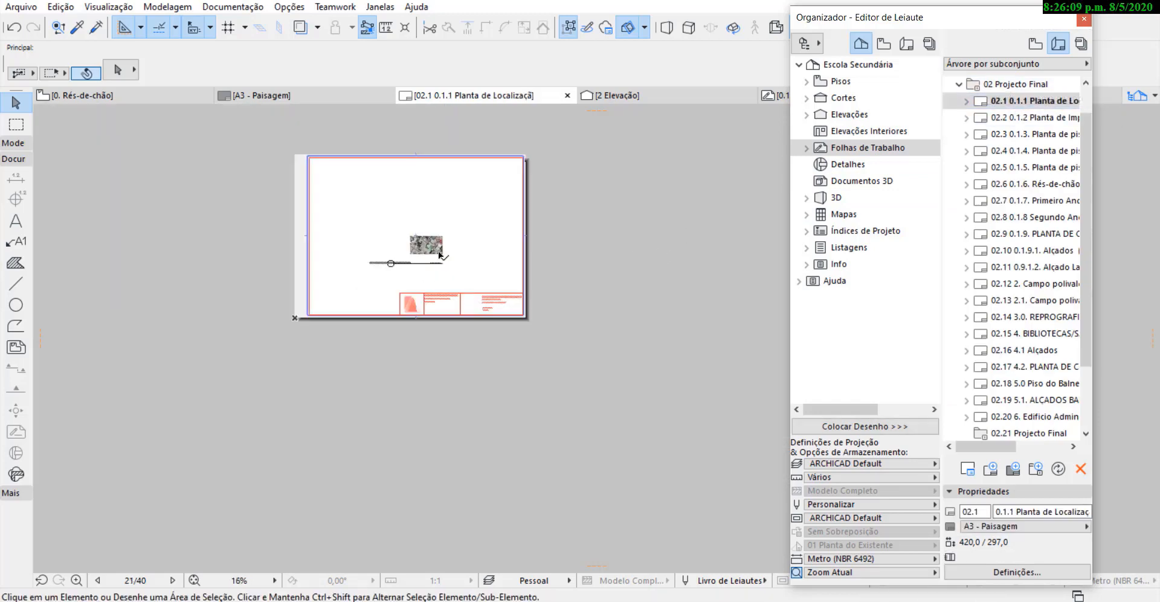
{"action": "double_click", "coordinate": [1027, 119]}
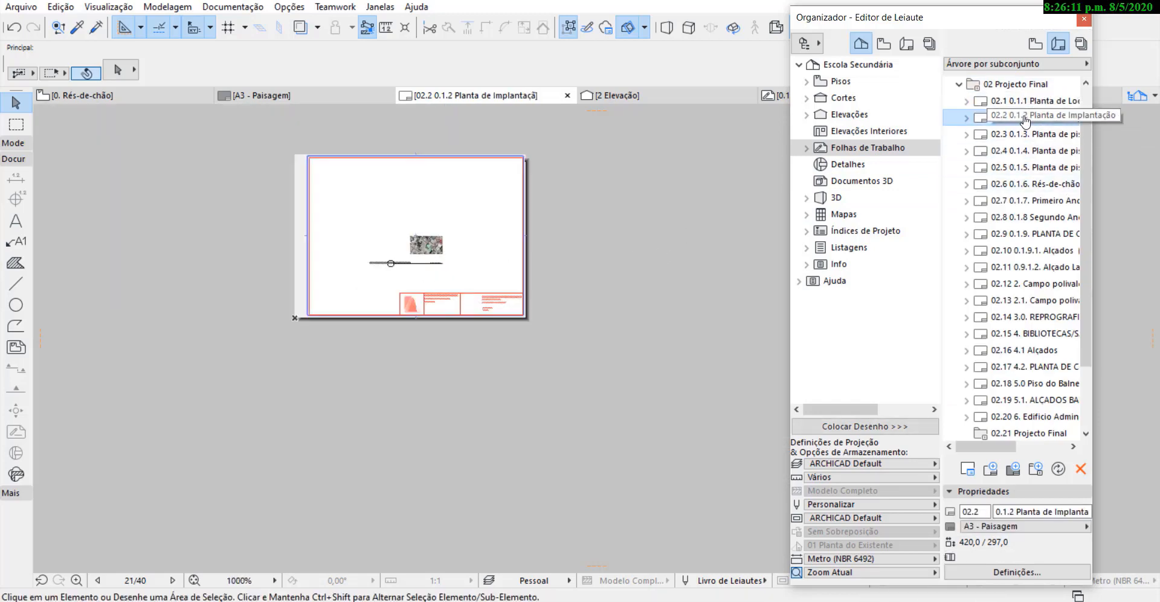
{"action": "double_click", "coordinate": [1031, 150]}
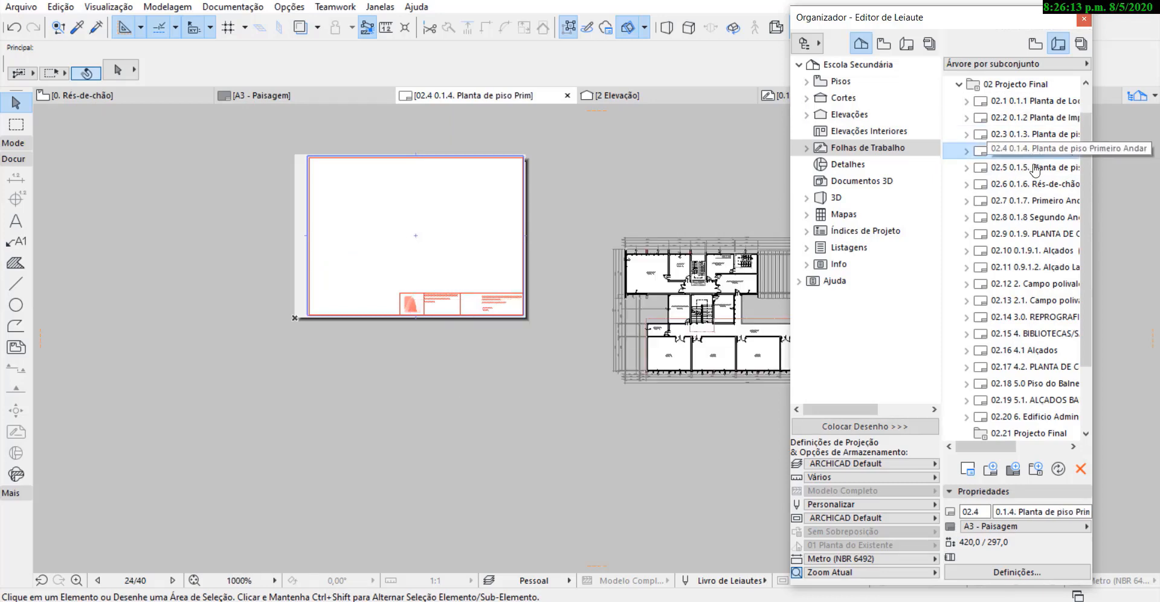
{"action": "left_click", "coordinate": [1034, 168]}
{"action": "double_click", "coordinate": [1029, 187]}
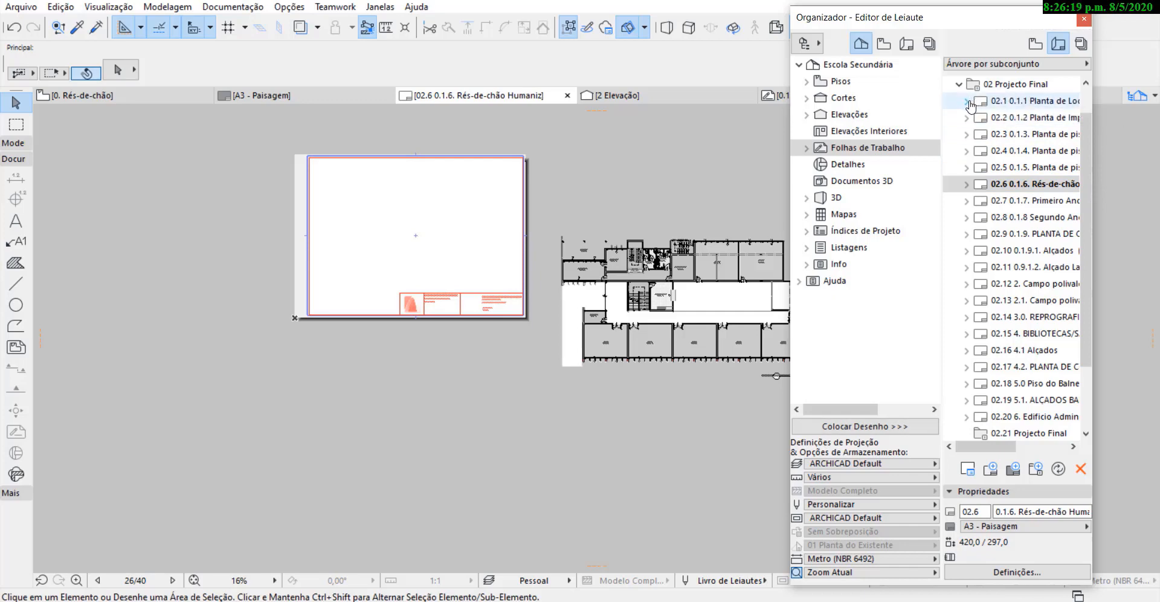
Open the A3 - Paisagem master at its ICON ARCHICAD drawing.
{"action": "left_click", "coordinate": [967, 102]}
{"action": "left_click", "coordinate": [967, 102]}
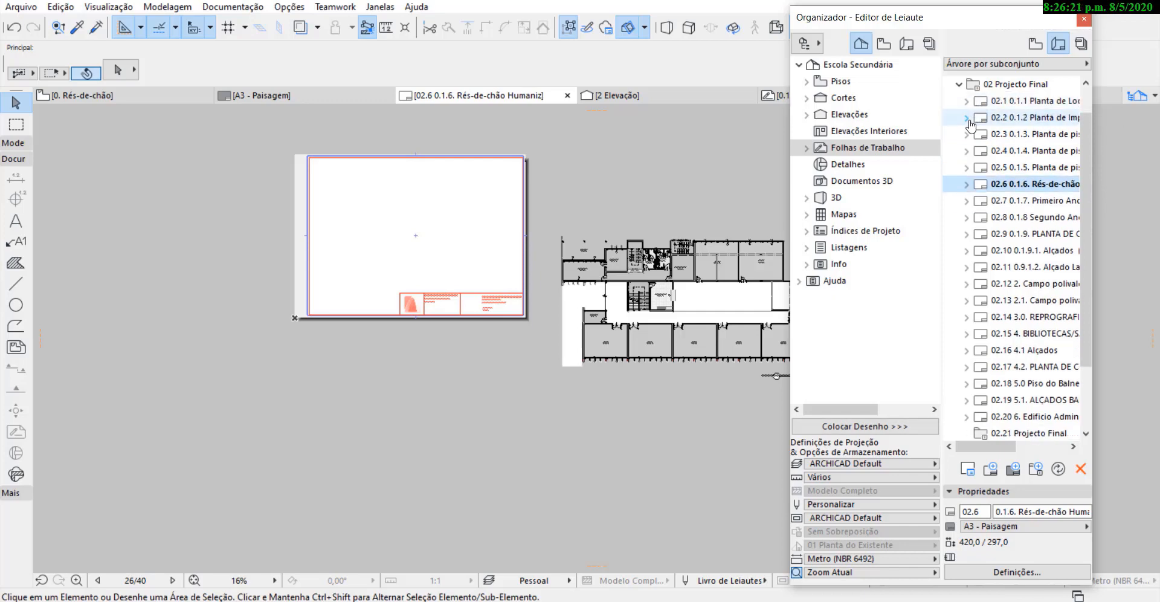
{"action": "left_click", "coordinate": [959, 84]}
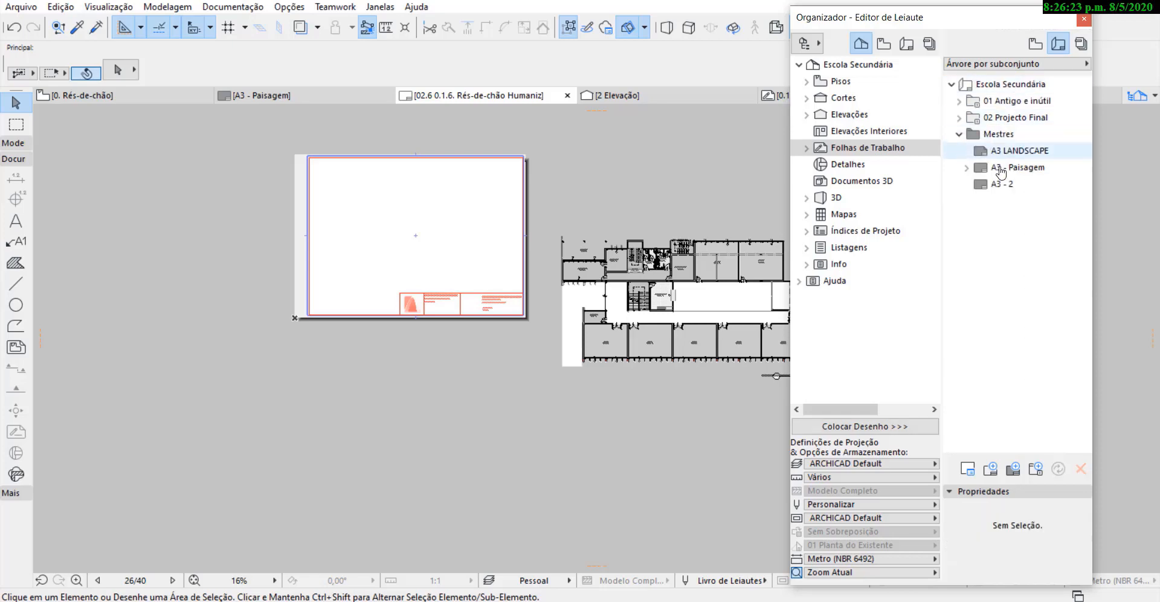
{"action": "left_click", "coordinate": [1013, 155]}
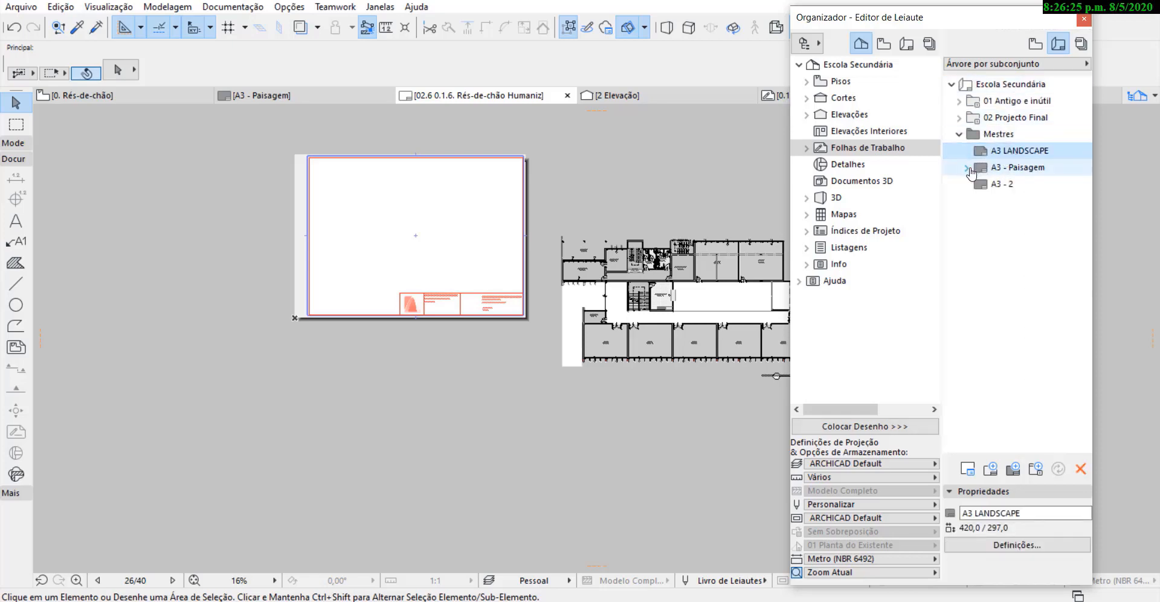
{"action": "left_click", "coordinate": [967, 167]}
{"action": "left_click", "coordinate": [967, 168]}
{"action": "left_click", "coordinate": [1000, 183]}
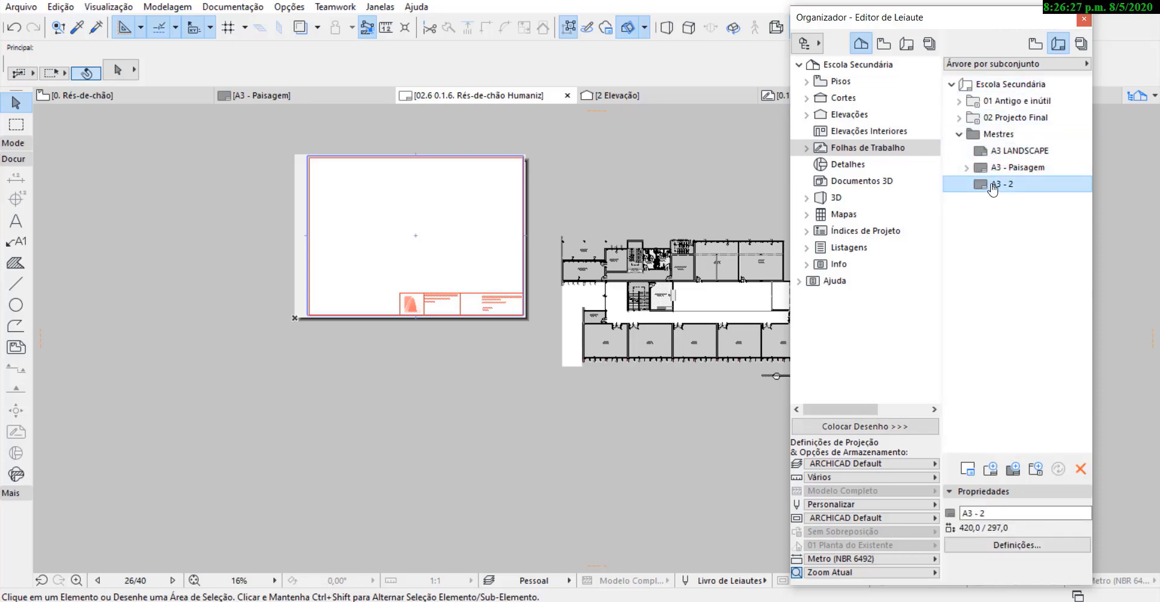
{"action": "left_click", "coordinate": [967, 167]}
{"action": "double_click", "coordinate": [1007, 184]}
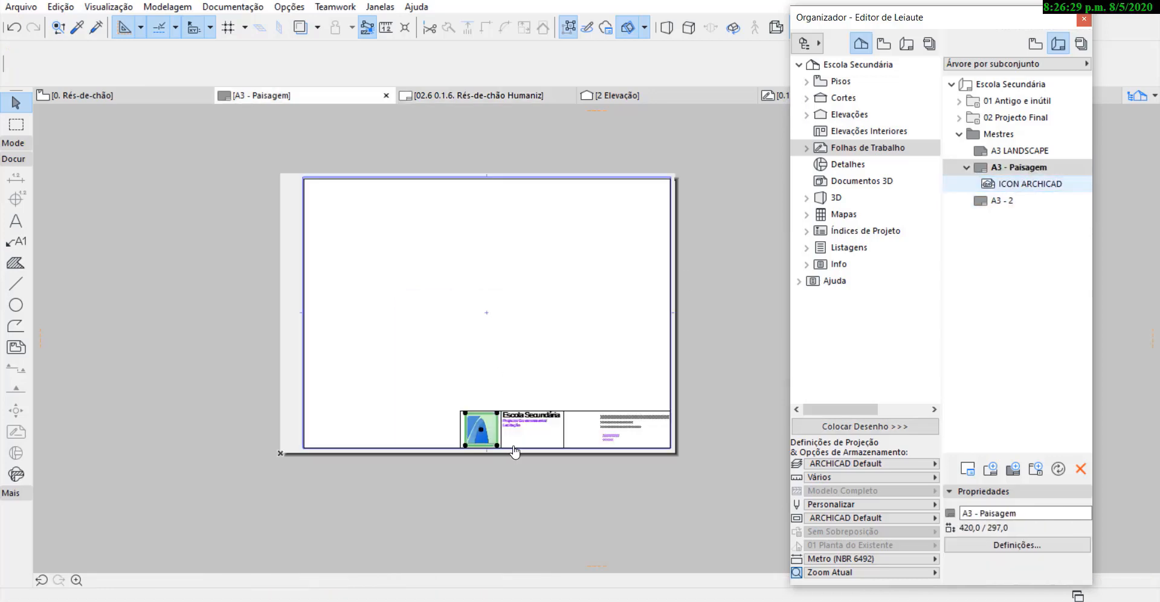
Deselect the logo drawing and examine the title block of the A3 - Paisagem master.
{"action": "scroll", "coordinate": [511, 426], "scroll_direction": "up", "scroll_amount": 5}
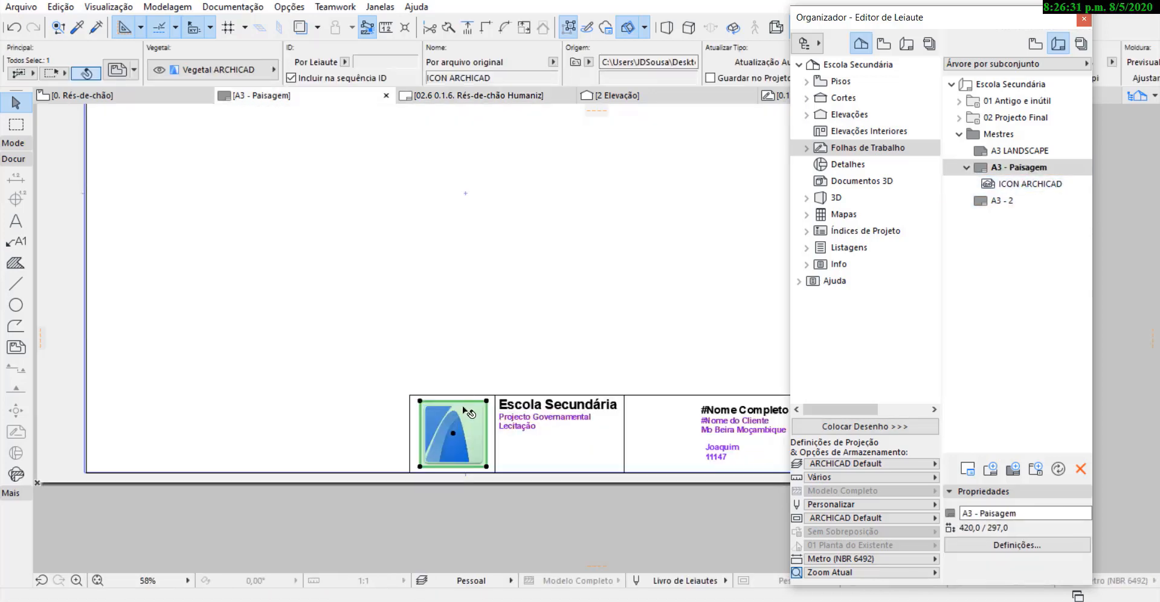
{"action": "scroll", "coordinate": [464, 410], "scroll_direction": "down", "scroll_amount": 4}
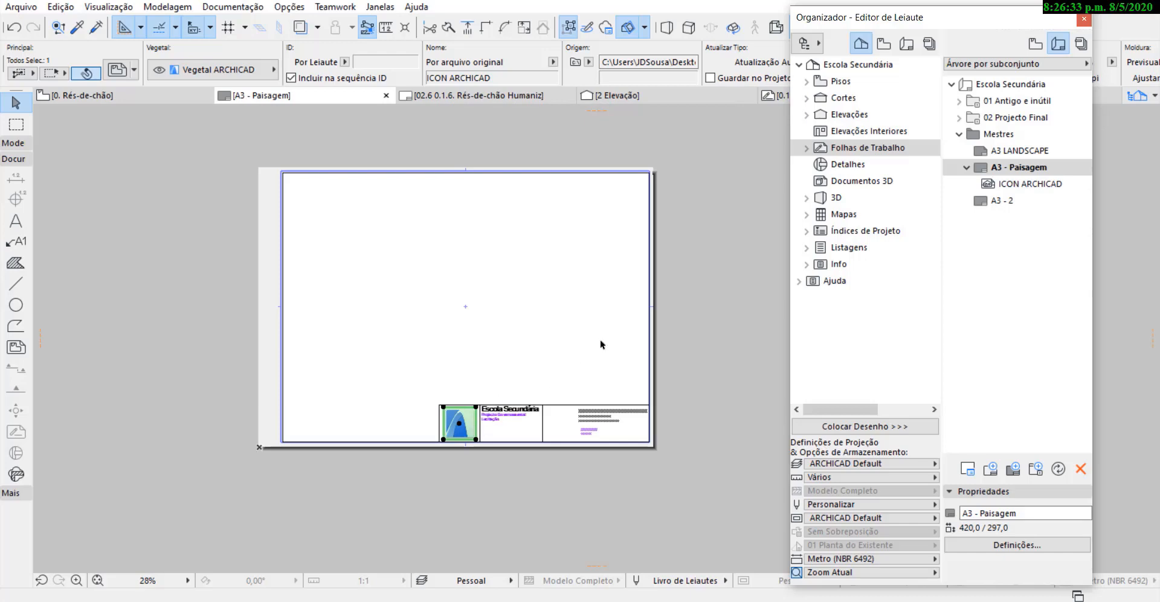
{"action": "left_click", "coordinate": [704, 320]}
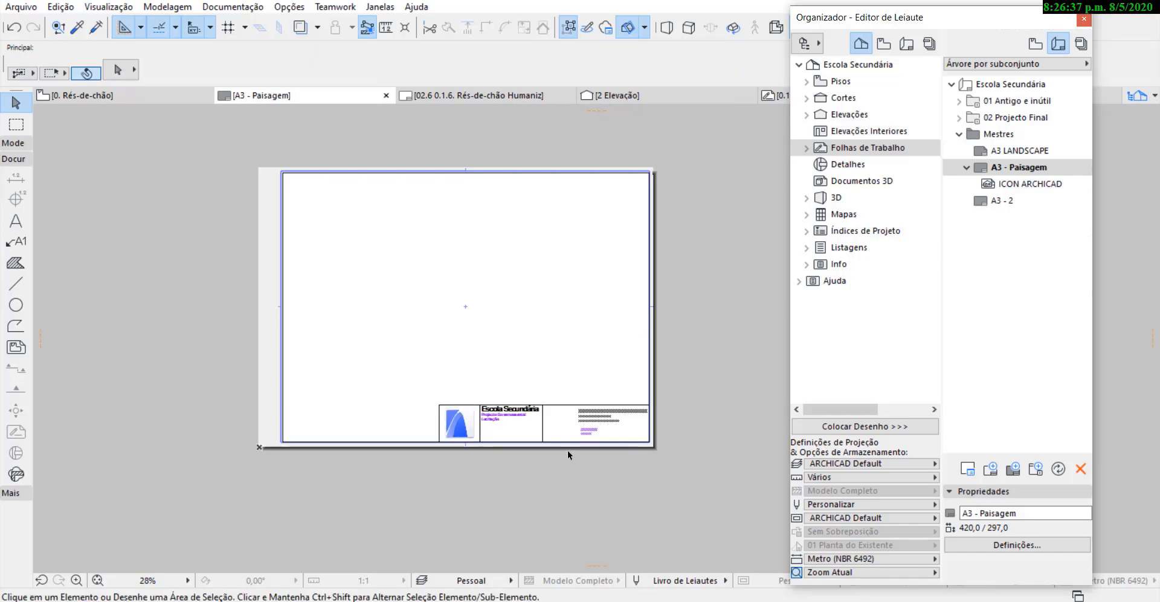
{"action": "scroll", "coordinate": [567, 450], "scroll_direction": "up", "scroll_amount": 4}
{"action": "scroll", "coordinate": [563, 406], "scroll_direction": "down", "scroll_amount": 3}
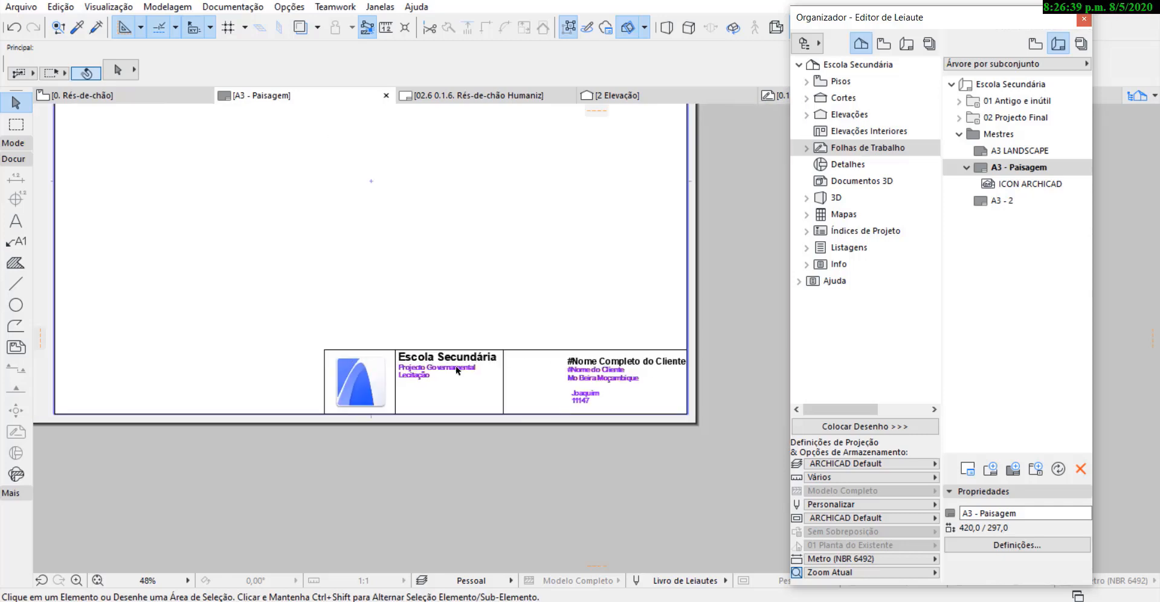
{"action": "scroll", "coordinate": [567, 322], "scroll_direction": "down", "scroll_amount": 2}
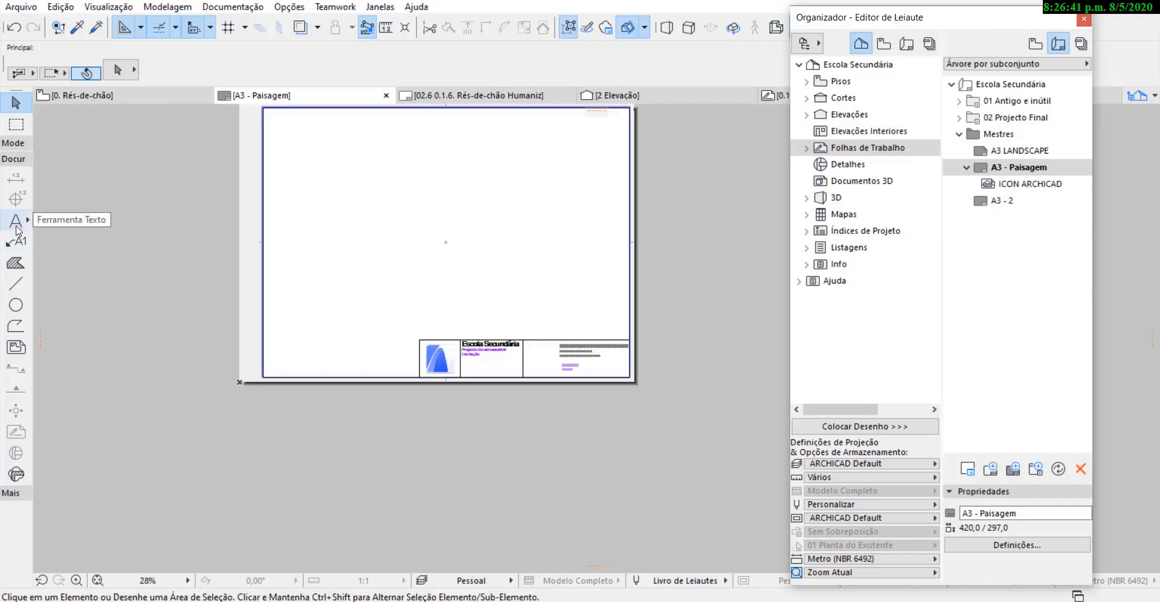
Place a text block below Lecitação in the title block with the autotext Número de Leiaute from the Leiaute category.
{"action": "left_click", "coordinate": [16, 222]}
{"action": "scroll", "coordinate": [457, 377], "scroll_direction": "up", "scroll_amount": 3}
{"action": "double_click", "coordinate": [478, 347]}
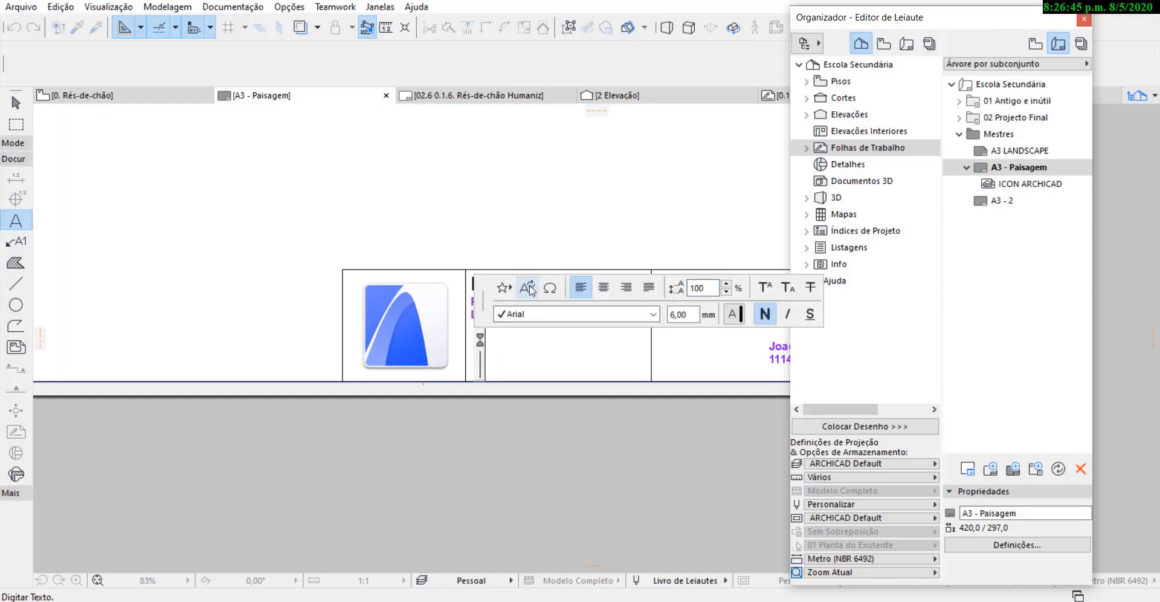
{"action": "left_click", "coordinate": [529, 289]}
{"action": "left_click", "coordinate": [584, 134]}
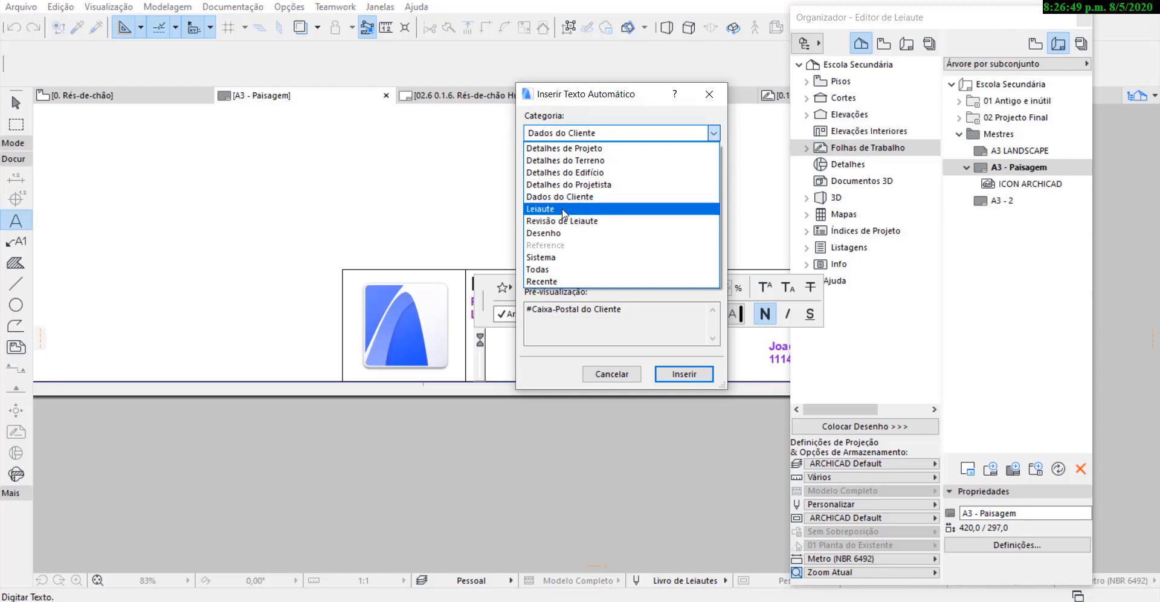
{"action": "left_click", "coordinate": [565, 209]}
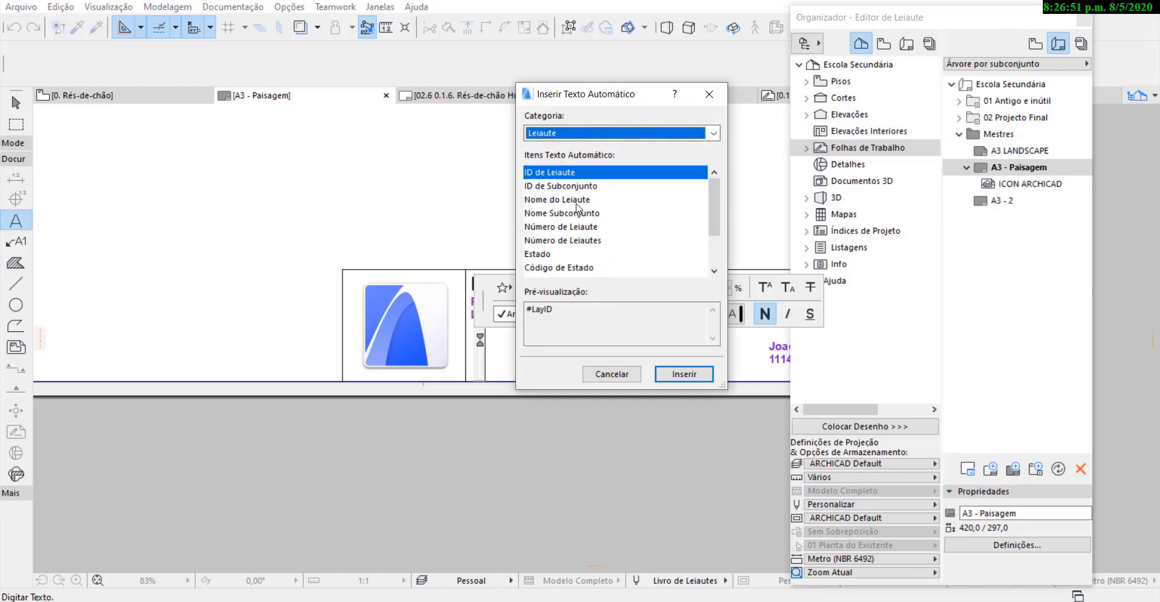
{"action": "left_click", "coordinate": [551, 228]}
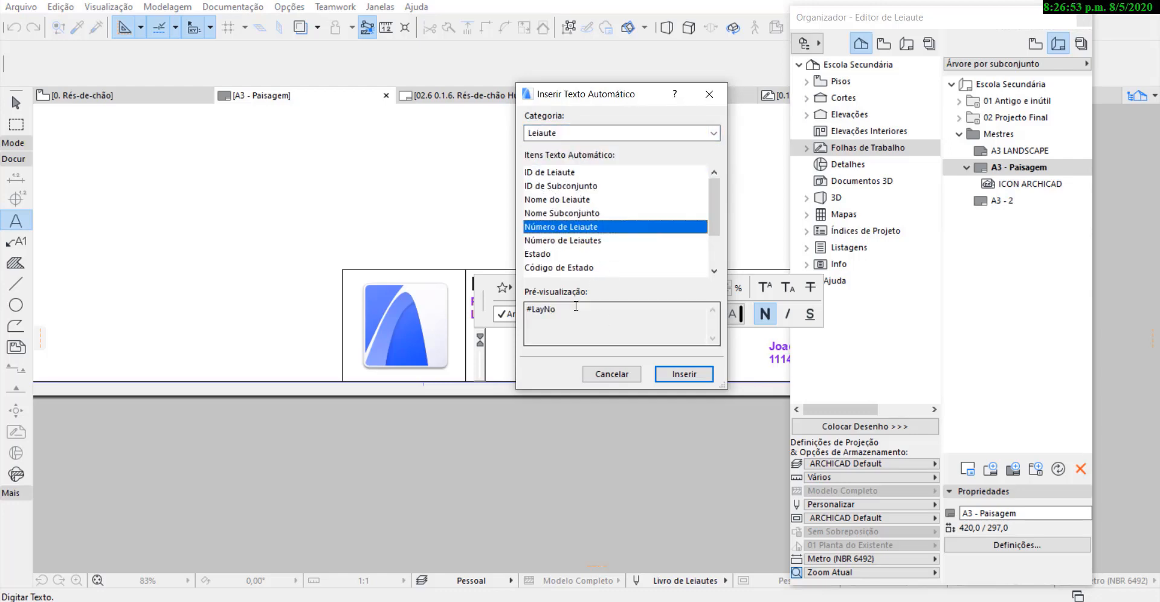
{"action": "left_click", "coordinate": [677, 375]}
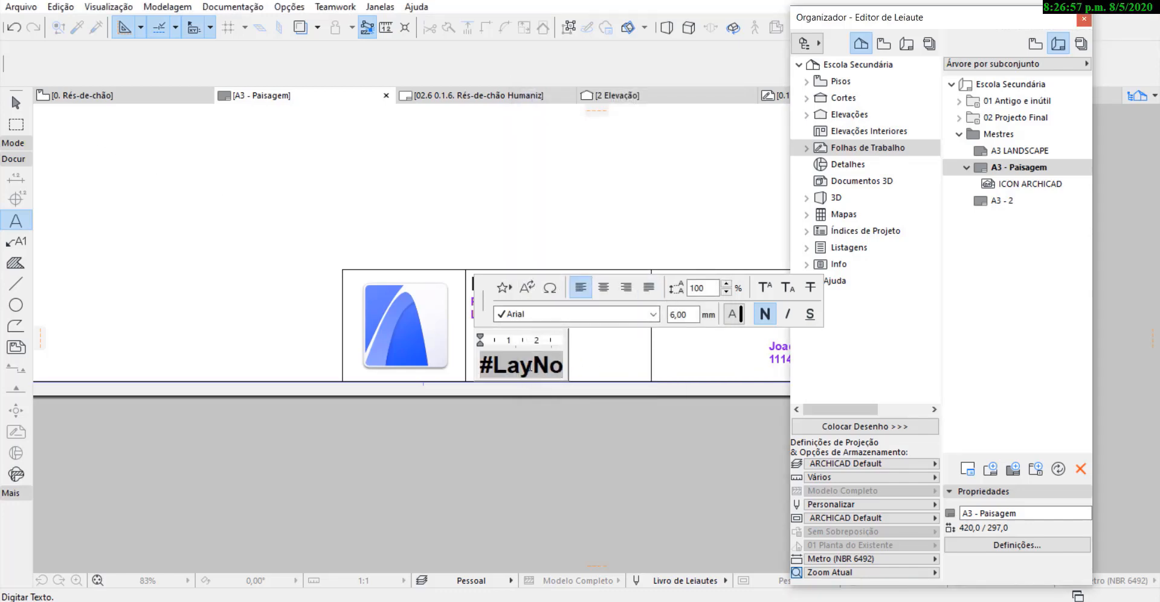
Set the #LayNo text's height to 2 mm and finish editing the text block.
{"action": "left_click", "coordinate": [667, 315]}
{"action": "key", "text": "Return"}
{"action": "double_click", "coordinate": [556, 366]}
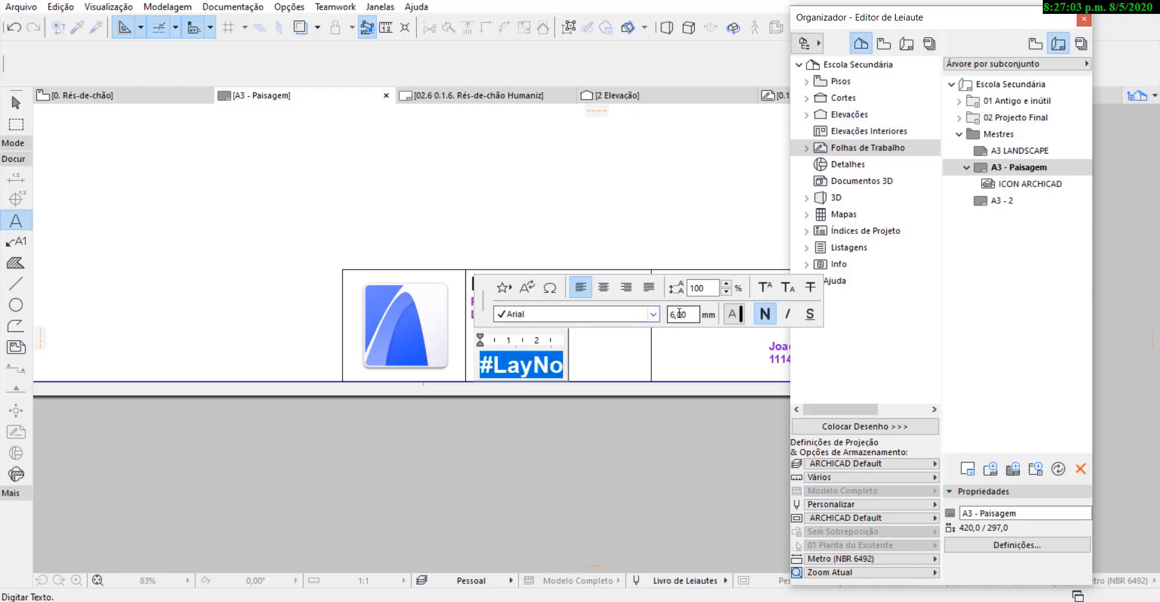
{"action": "left_click", "coordinate": [670, 314]}
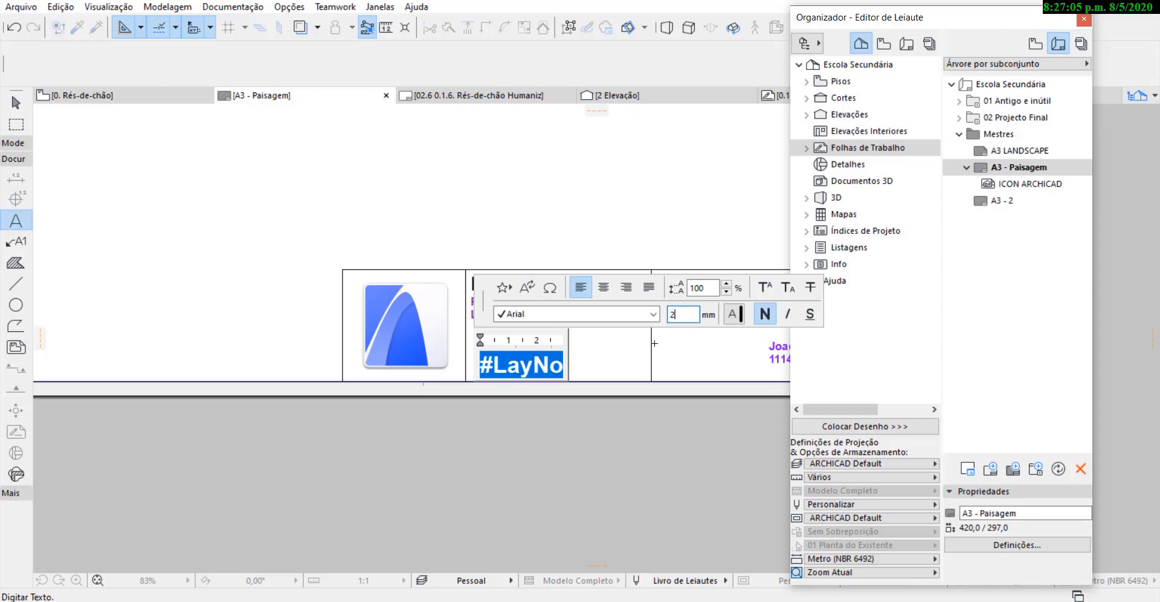
{"action": "key", "text": "Return"}
{"action": "left_click", "coordinate": [625, 363]}
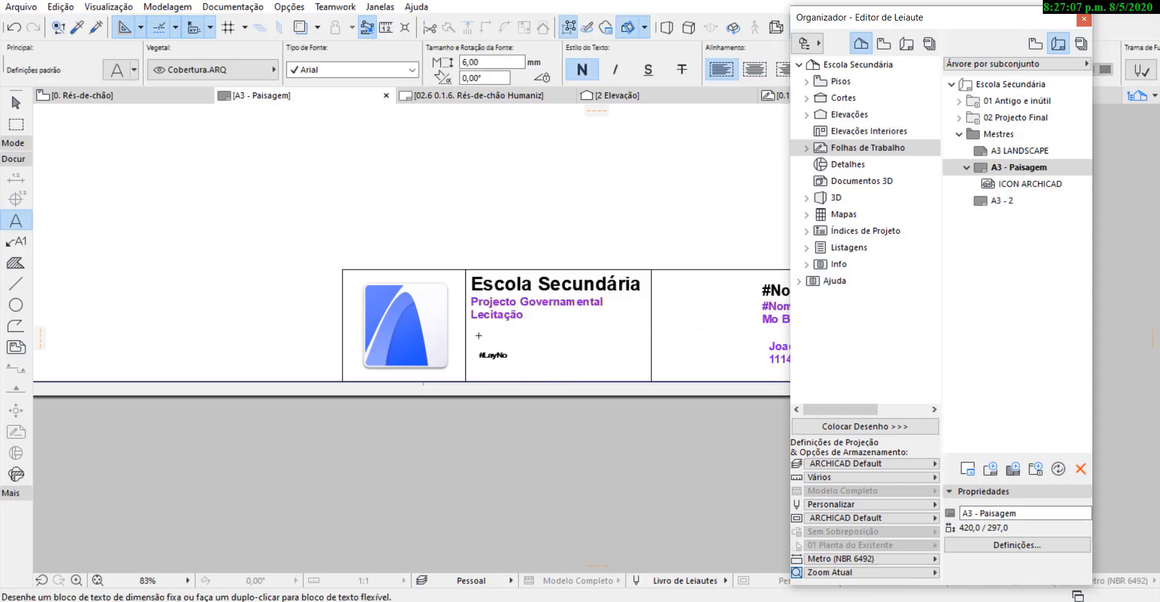
Move the #LayNo text to the lower-left corner of the title block cell containing the project name and deselect it.
{"action": "left_click", "coordinate": [16, 102]}
{"action": "left_click", "coordinate": [494, 356]}
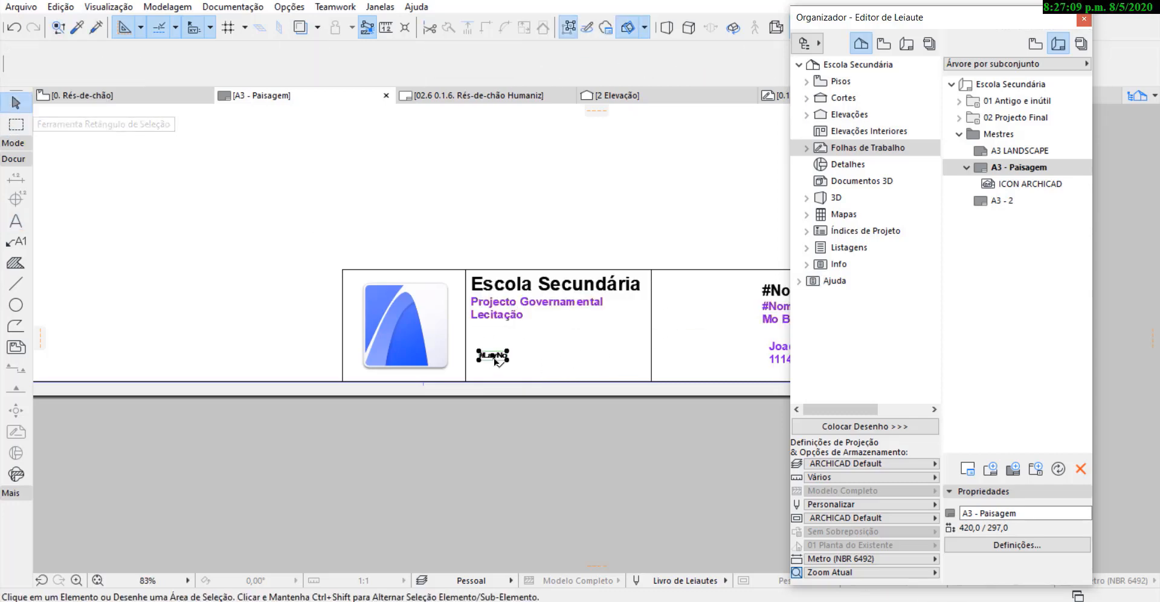
{"action": "left_click_drag", "start_coordinate": [495, 361], "coordinate": [486, 378]}
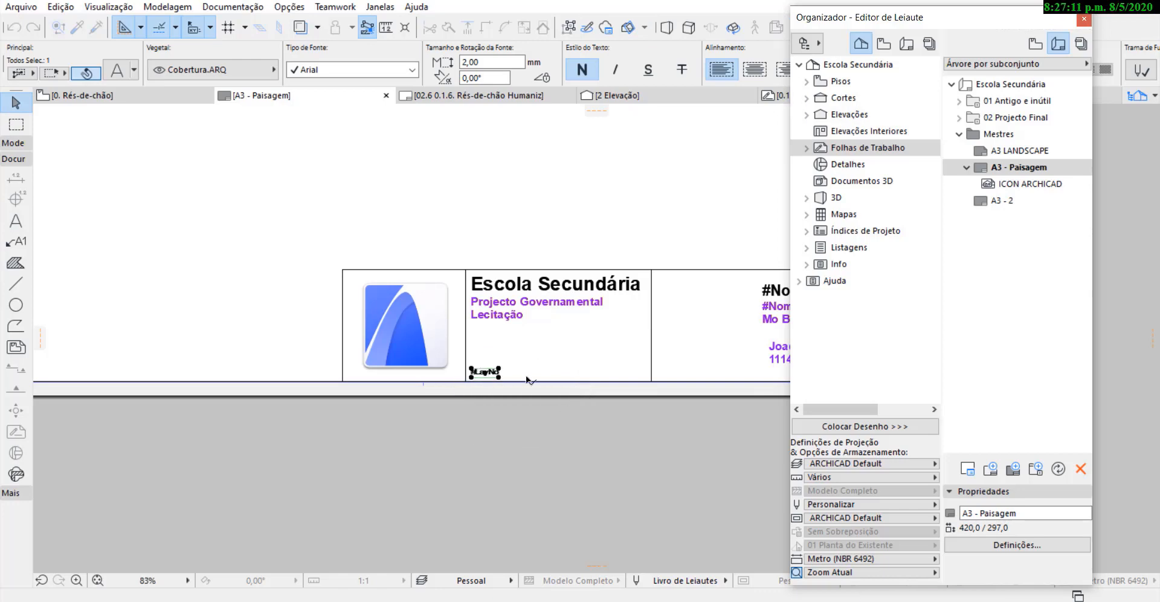
{"action": "left_click", "coordinate": [440, 244]}
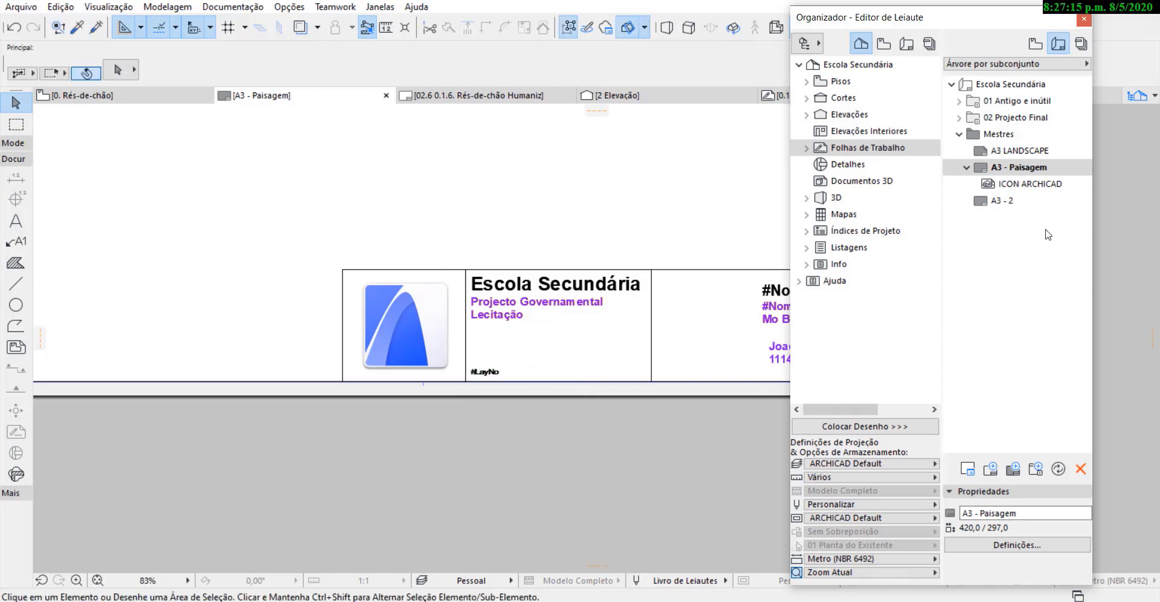
{"action": "scroll", "coordinate": [504, 359], "scroll_direction": "up", "scroll_amount": 4}
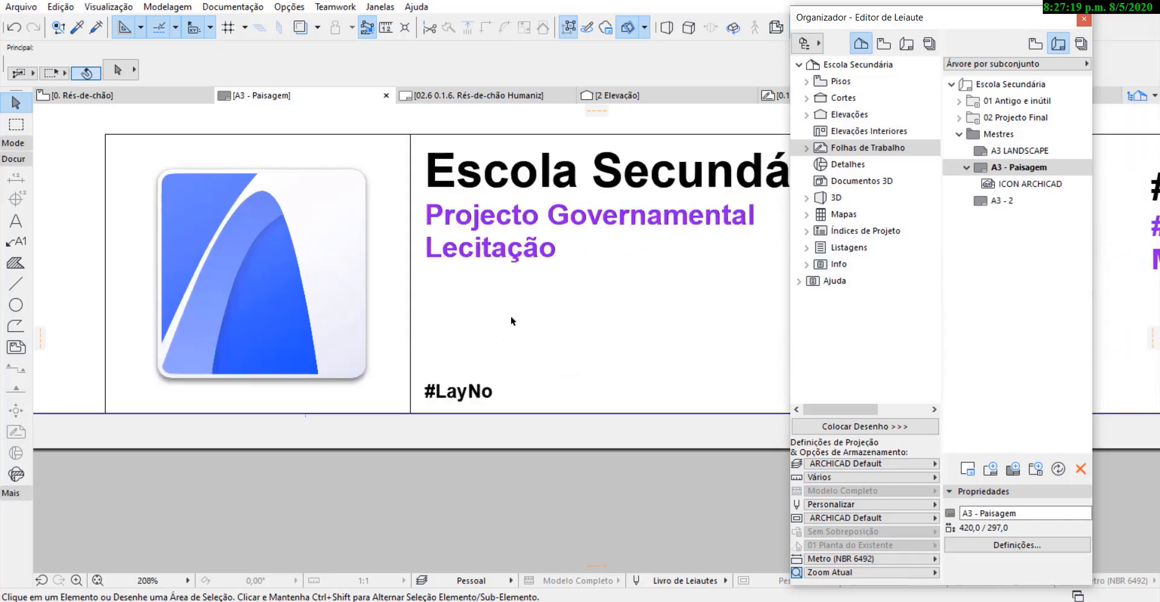
{"action": "scroll", "coordinate": [462, 369], "scroll_direction": "down", "scroll_amount": 2}
{"action": "left_click", "coordinate": [966, 168]}
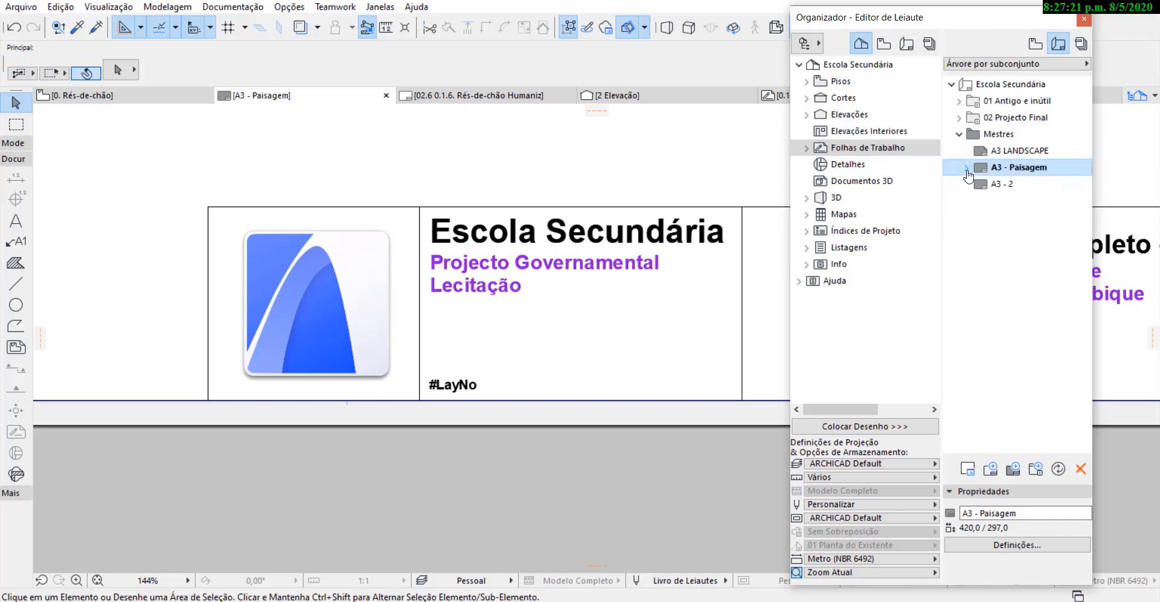
{"action": "scroll", "coordinate": [544, 350], "scroll_direction": "down", "scroll_amount": 6}
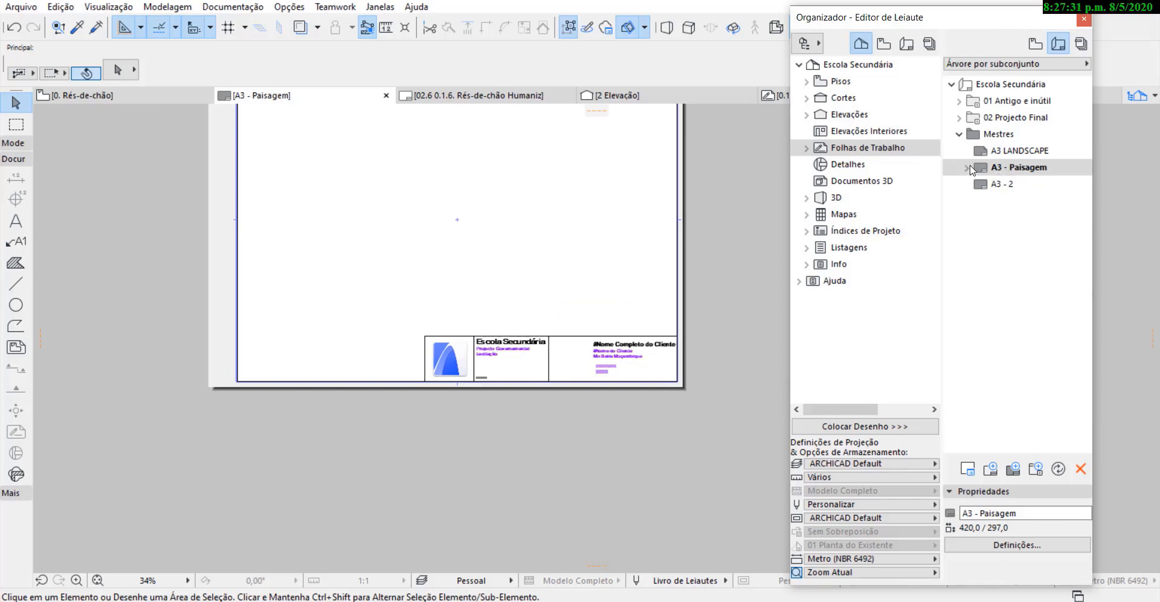
{"action": "scroll", "coordinate": [613, 200], "scroll_direction": "down", "scroll_amount": 1}
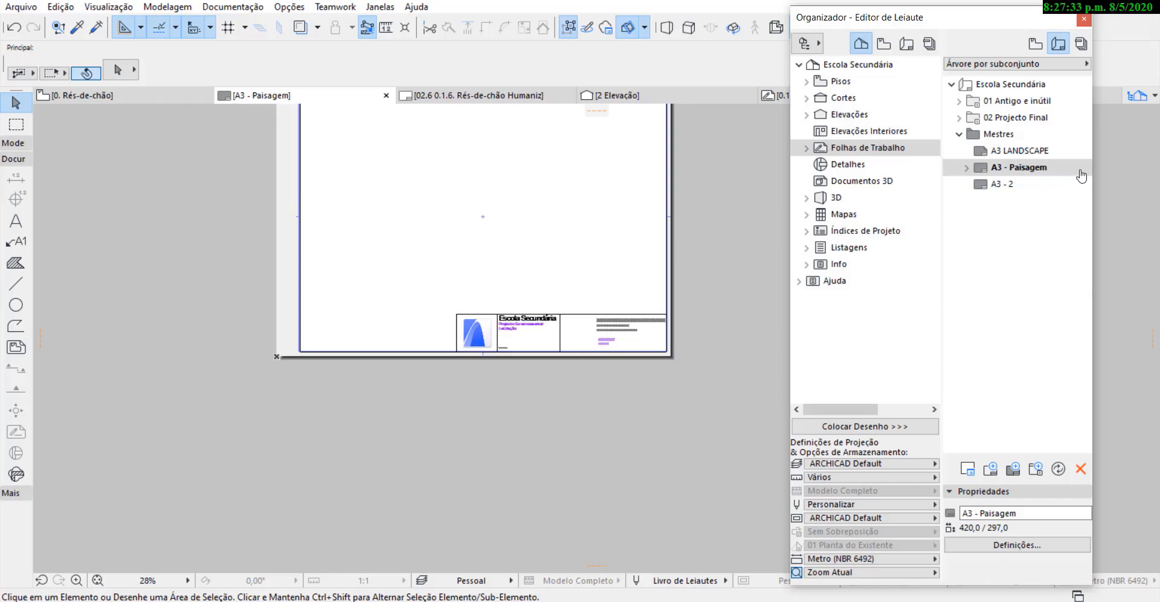
{"action": "left_click", "coordinate": [1030, 171]}
{"action": "left_click", "coordinate": [967, 169]}
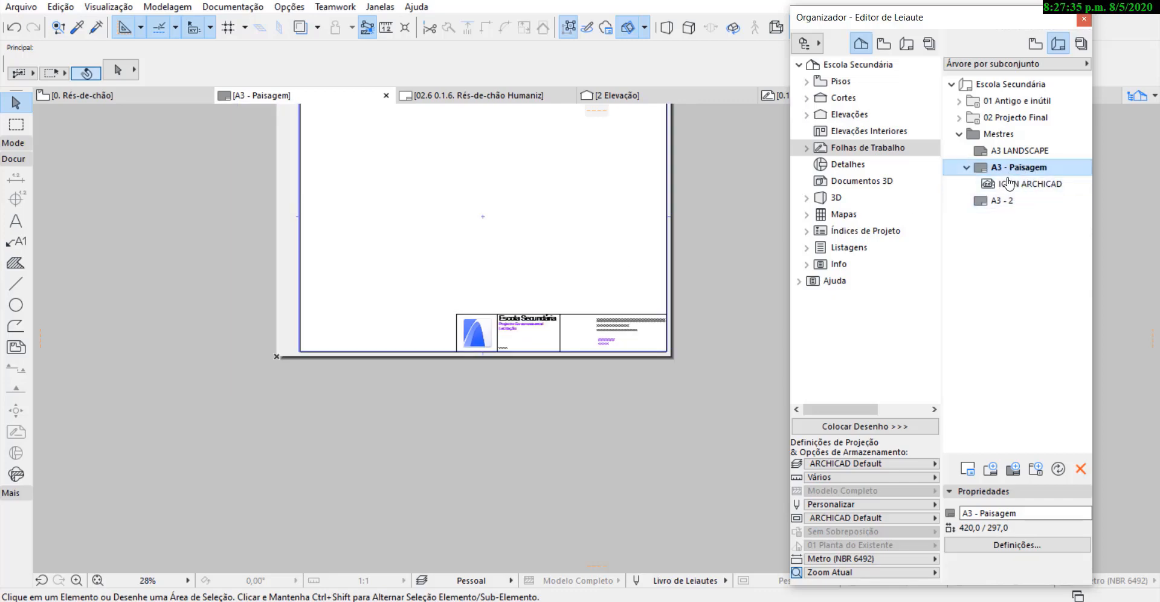
{"action": "left_click", "coordinate": [967, 169]}
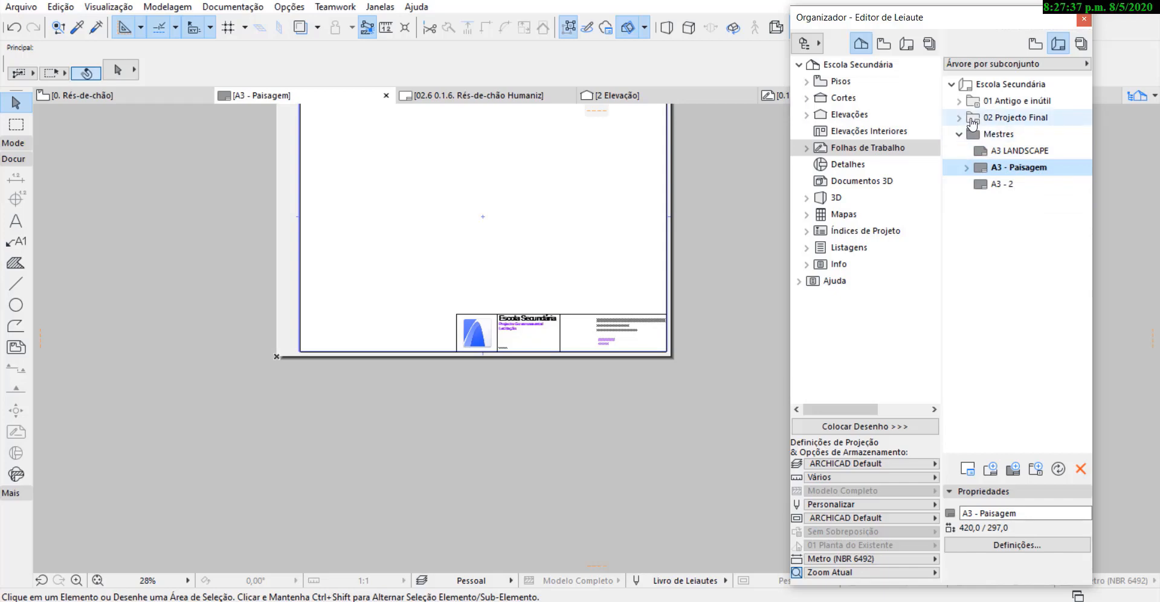
Open layouts 02.1, 02.2 and 02.4 of the 02 Projecto Final subset and examine the title block on the sheet.
{"action": "left_click", "coordinate": [959, 118]}
{"action": "double_click", "coordinate": [1020, 101]}
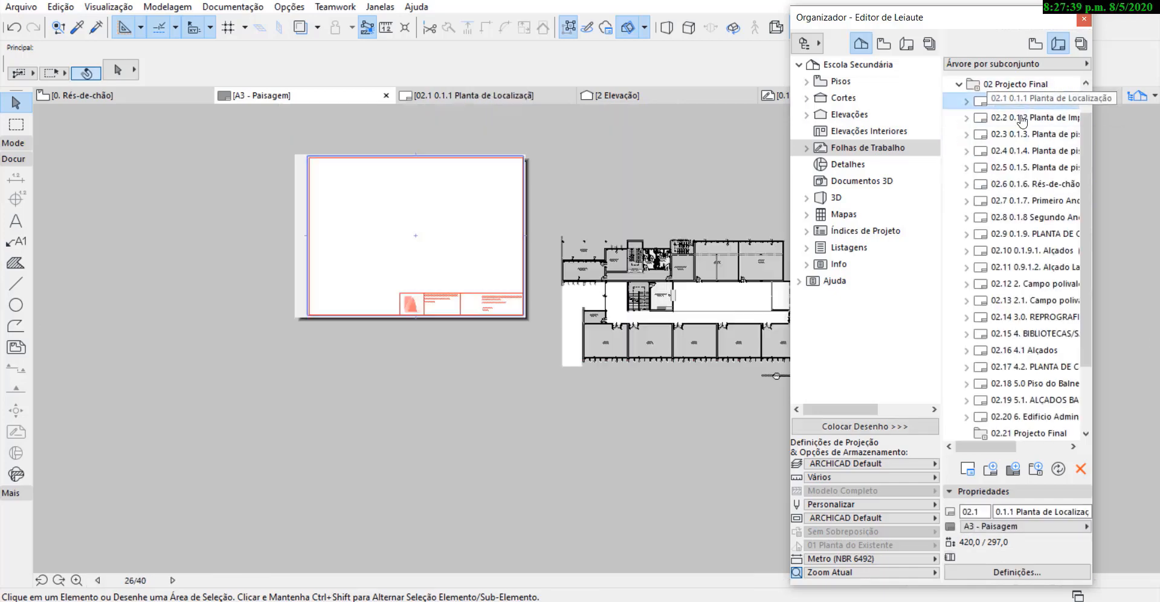
{"action": "double_click", "coordinate": [1020, 118]}
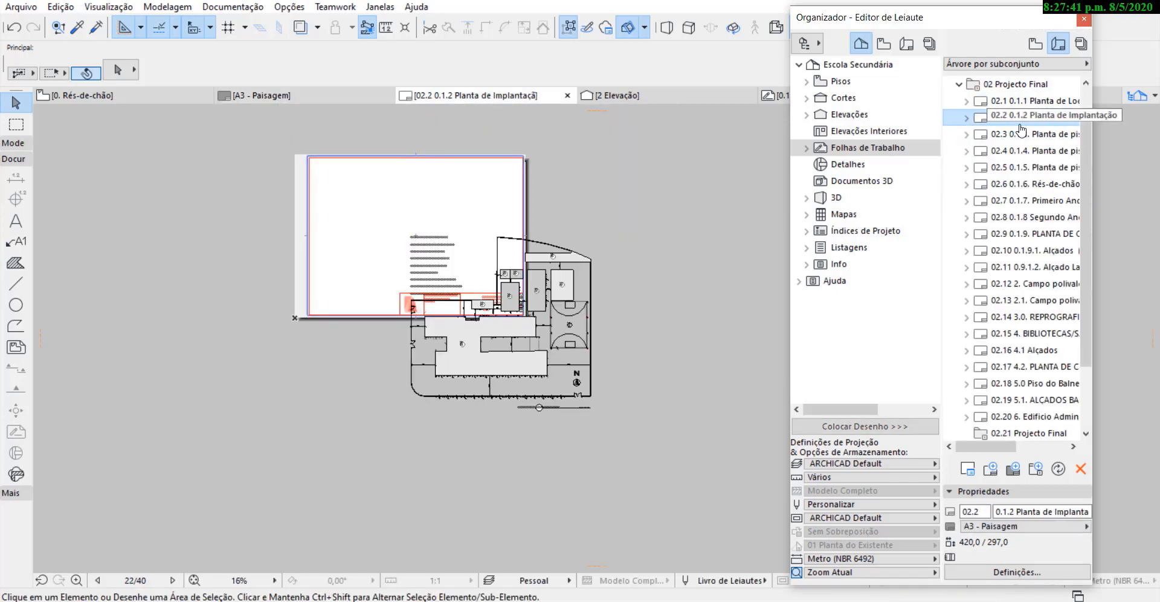
{"action": "left_click", "coordinate": [1019, 149]}
{"action": "double_click", "coordinate": [1020, 150]}
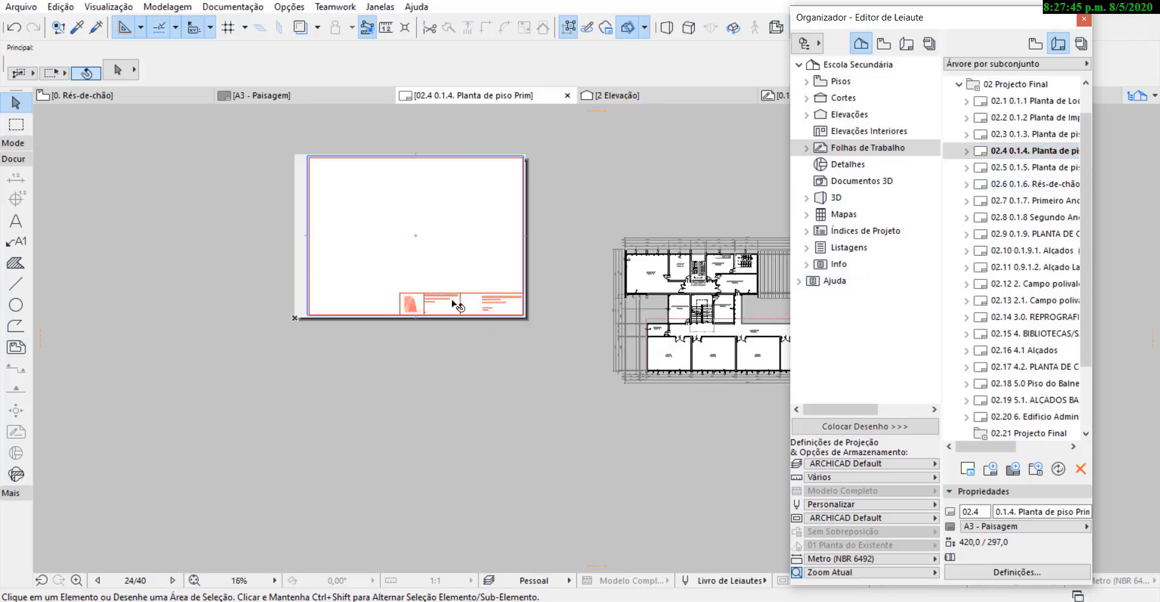
{"action": "scroll", "coordinate": [453, 304], "scroll_direction": "up", "scroll_amount": 3}
{"action": "scroll", "coordinate": [417, 389], "scroll_direction": "down", "scroll_amount": 3}
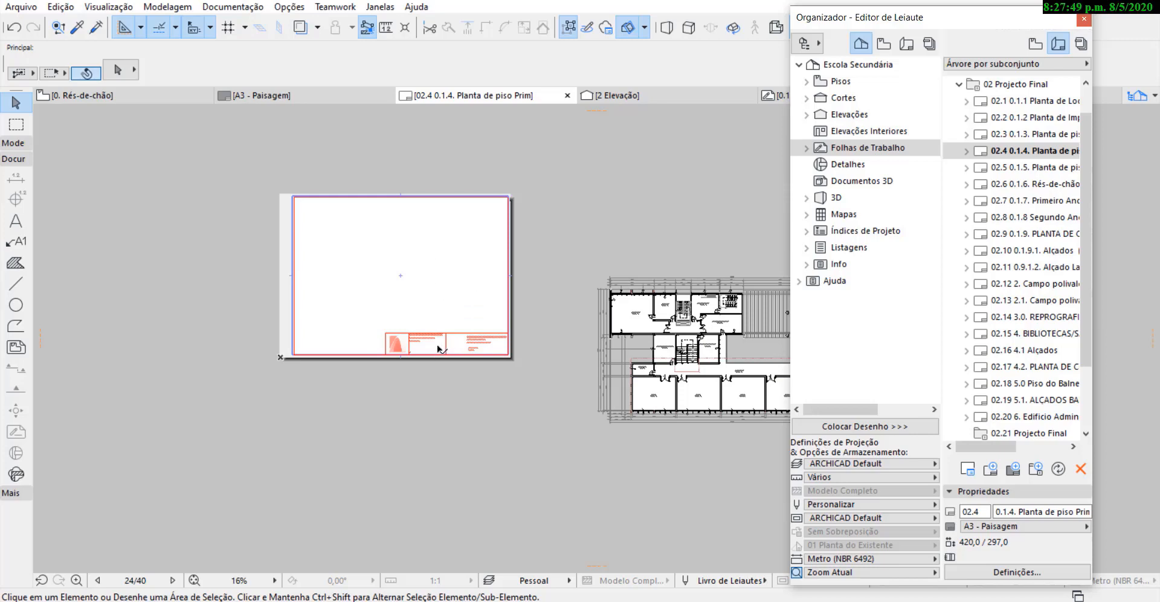
{"action": "scroll", "coordinate": [438, 349], "scroll_direction": "up", "scroll_amount": 6}
{"action": "scroll", "coordinate": [389, 327], "scroll_direction": "down", "scroll_amount": 2}
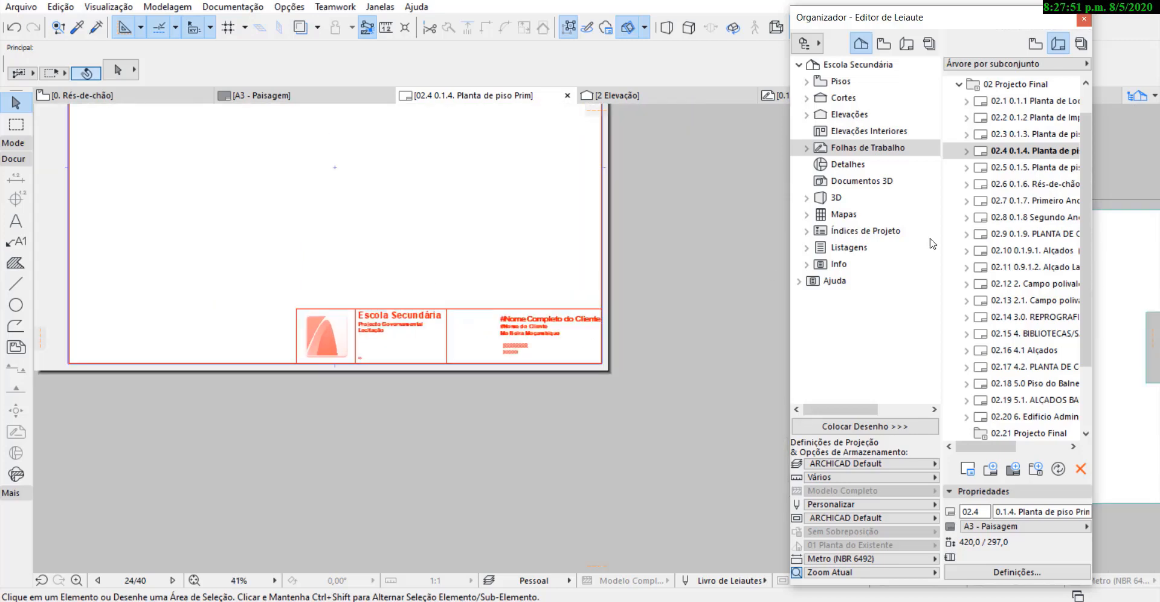
Apply the A3 LANDSCAPE master to the whole 02 Projecto Final subset.
{"action": "scroll", "coordinate": [989, 333], "scroll_direction": "down", "scroll_amount": 2}
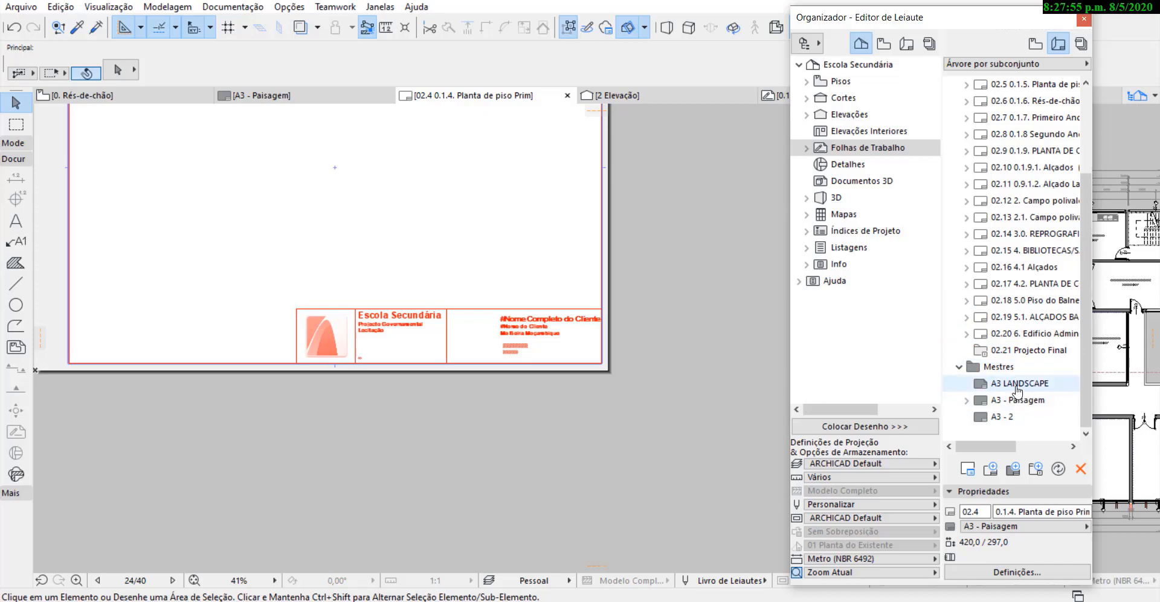
{"action": "scroll", "coordinate": [1013, 364], "scroll_direction": "up", "scroll_amount": 2}
{"action": "left_click", "coordinate": [961, 103]}
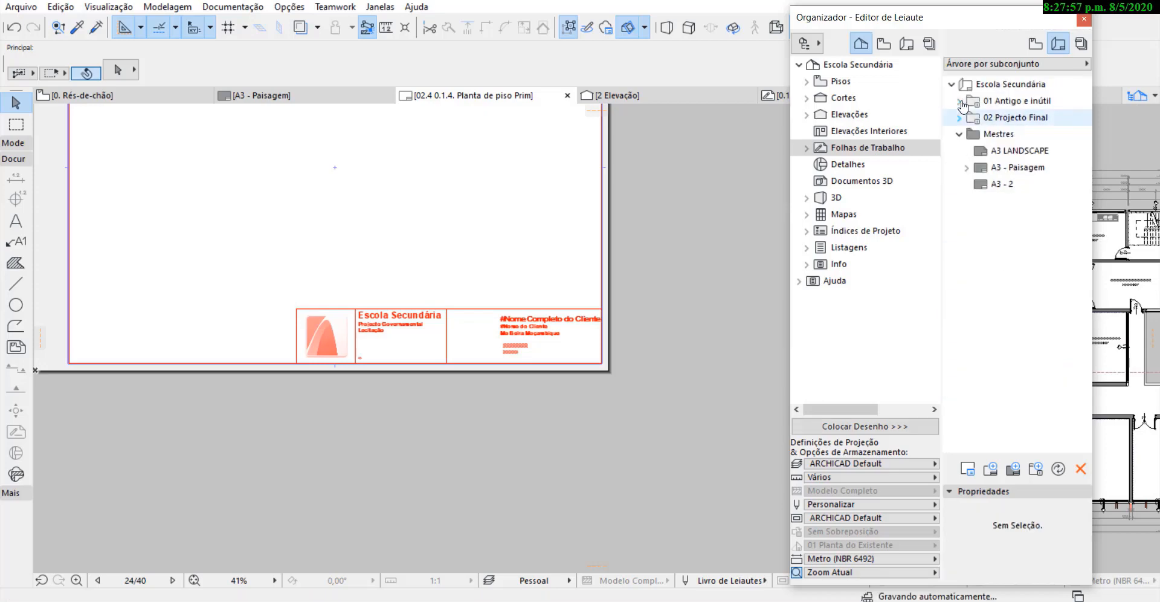
{"action": "left_click", "coordinate": [1006, 118]}
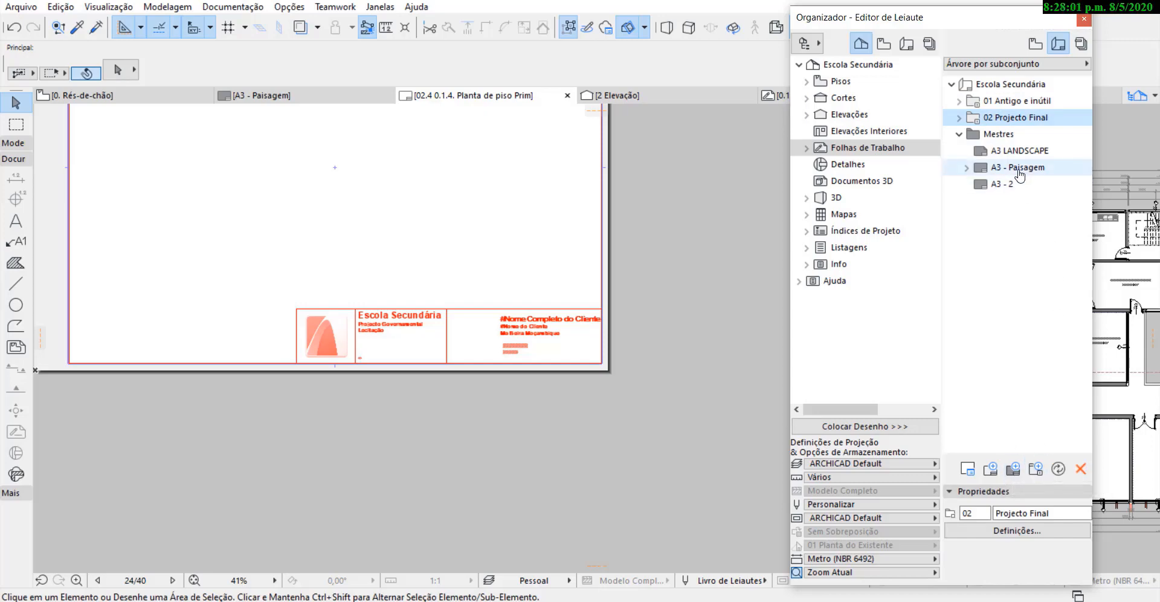
{"action": "left_click_drag", "start_coordinate": [1015, 154], "coordinate": [998, 125]}
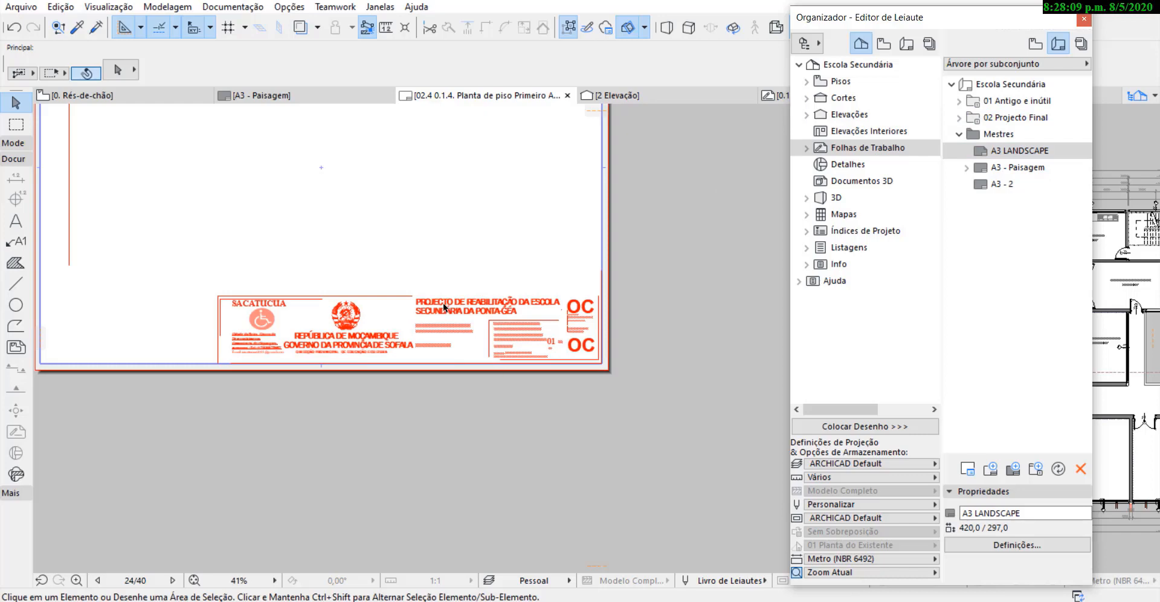
{"action": "scroll", "coordinate": [359, 282], "scroll_direction": "down", "scroll_amount": 8}
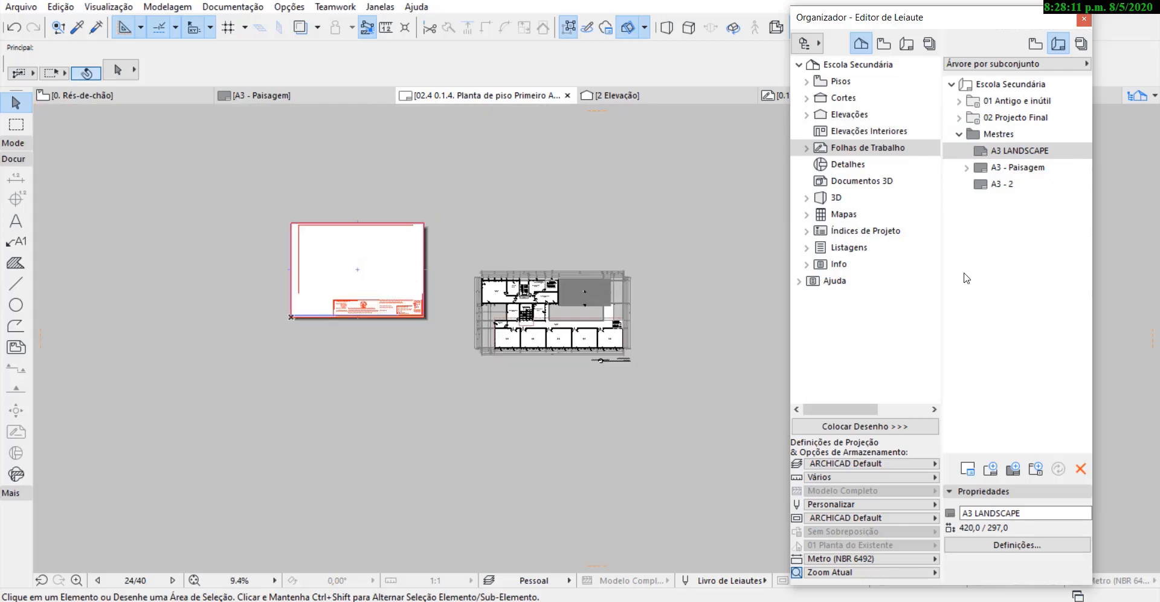
Delete the 01 Antigo e inútil subset with its layouts from the layout book.
{"action": "left_click", "coordinate": [959, 117]}
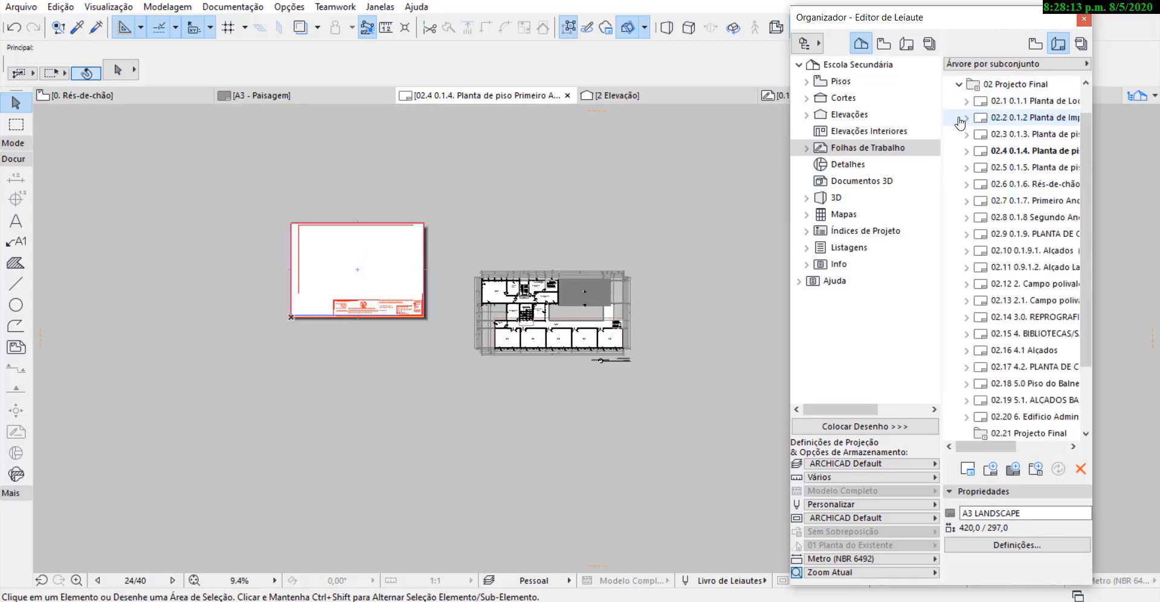
{"action": "left_click", "coordinate": [959, 84]}
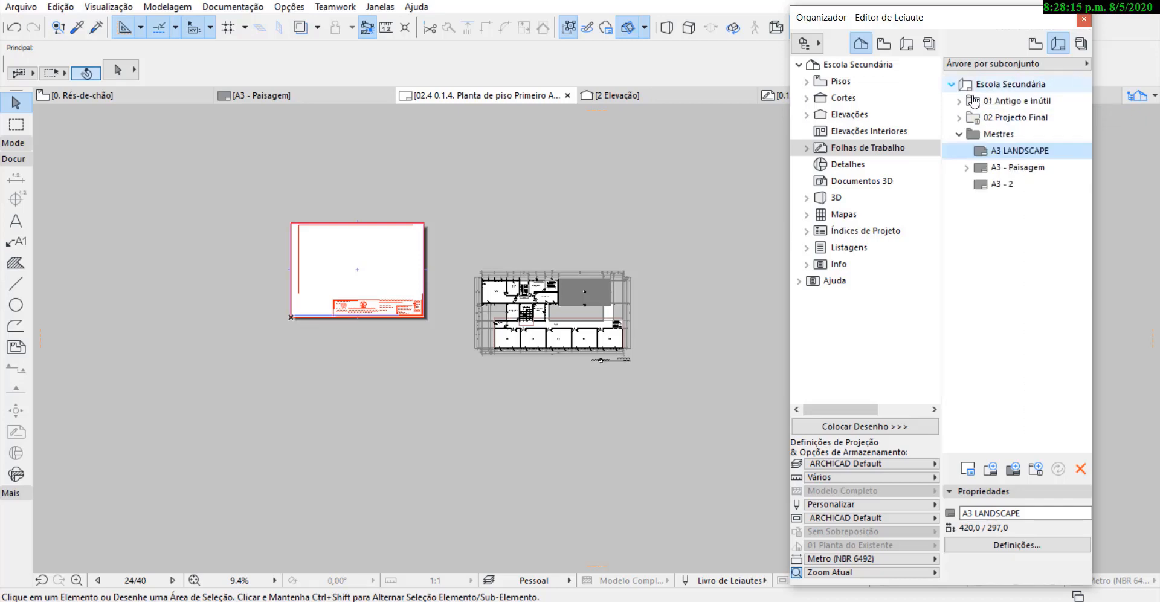
{"action": "left_click", "coordinate": [973, 100]}
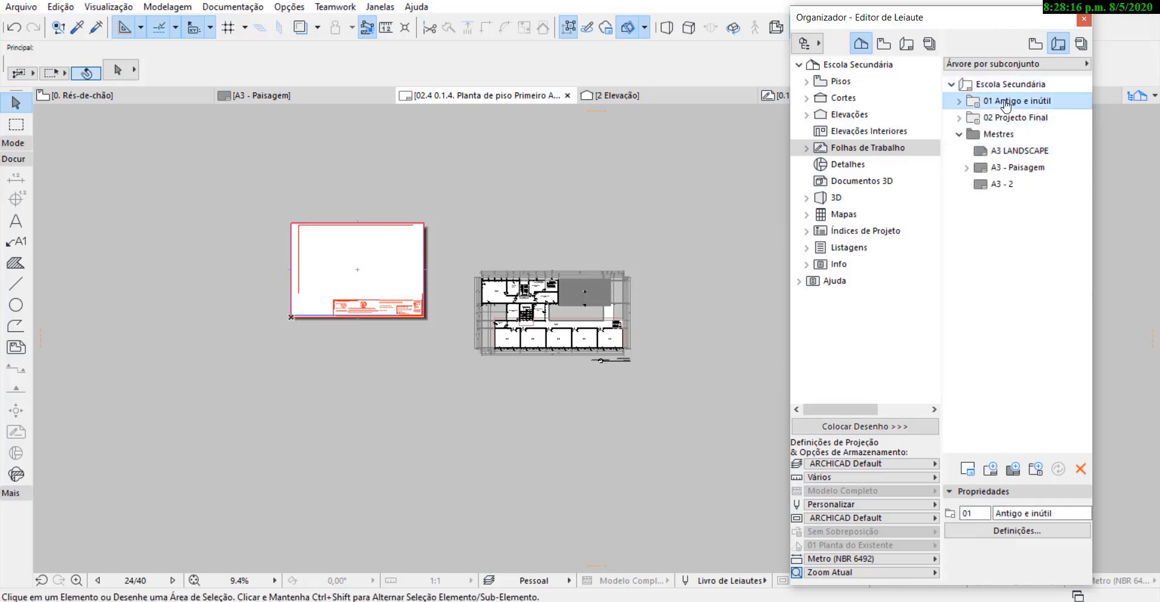
{"action": "left_click", "coordinate": [1081, 468]}
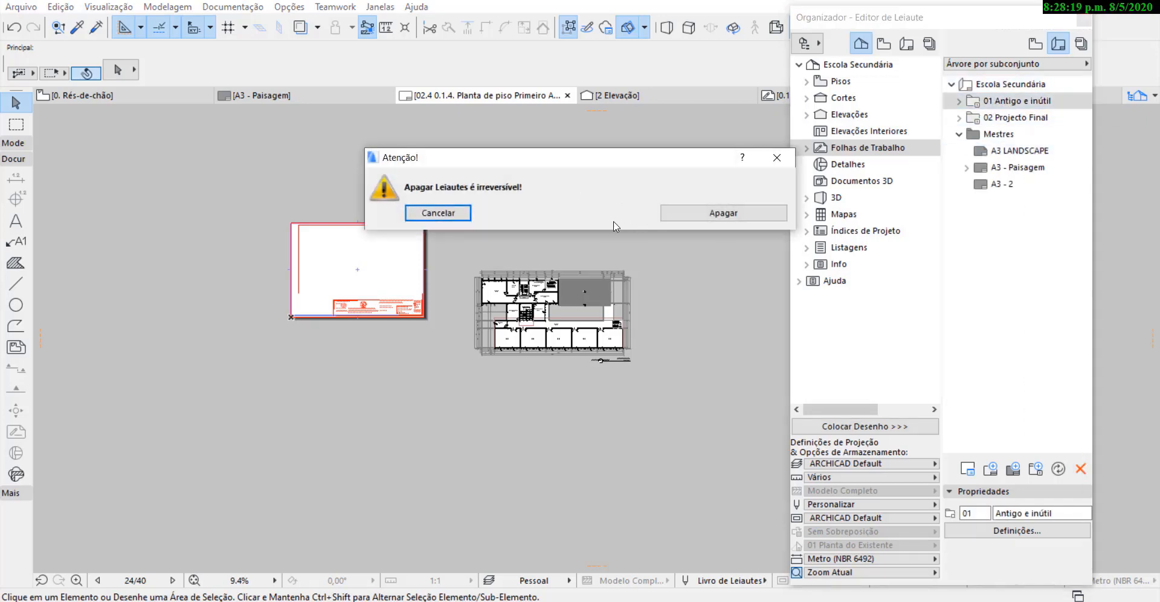
{"action": "left_click", "coordinate": [718, 215]}
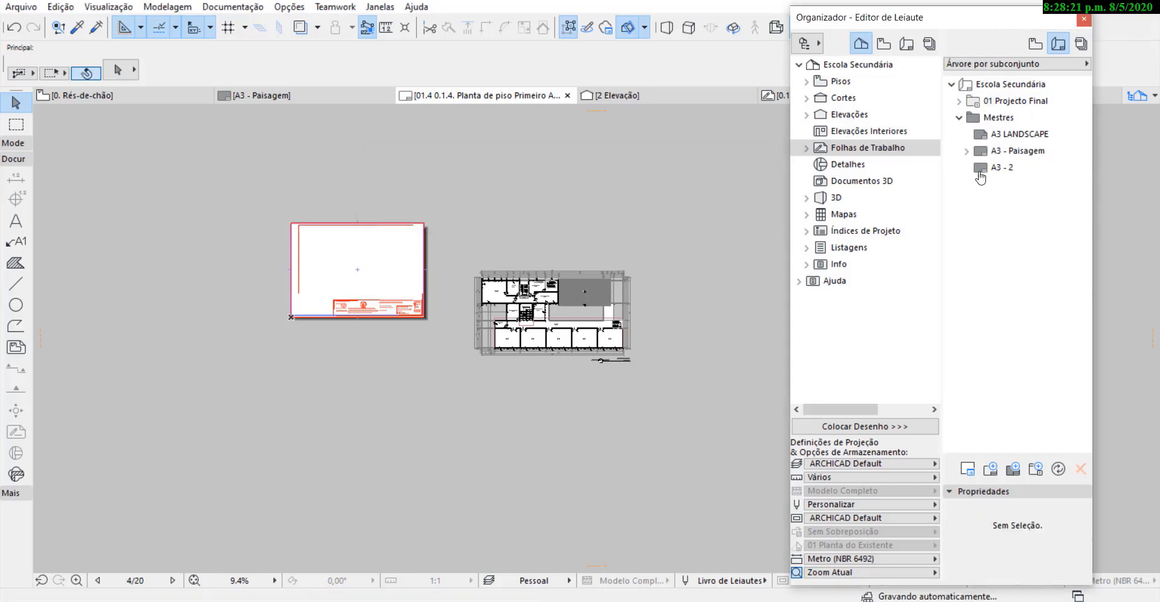
Open the layout 01.20 6. Edificio Administrativo Piso from the 01 Projecto Final subset.
{"action": "left_click", "coordinate": [1003, 102]}
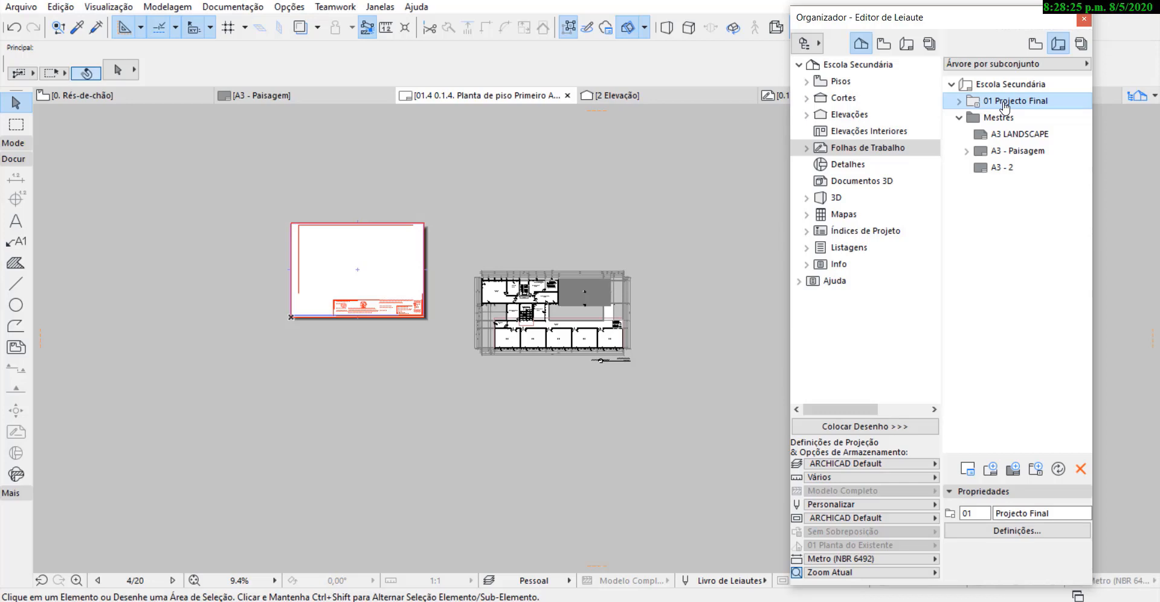
{"action": "left_click", "coordinate": [960, 102]}
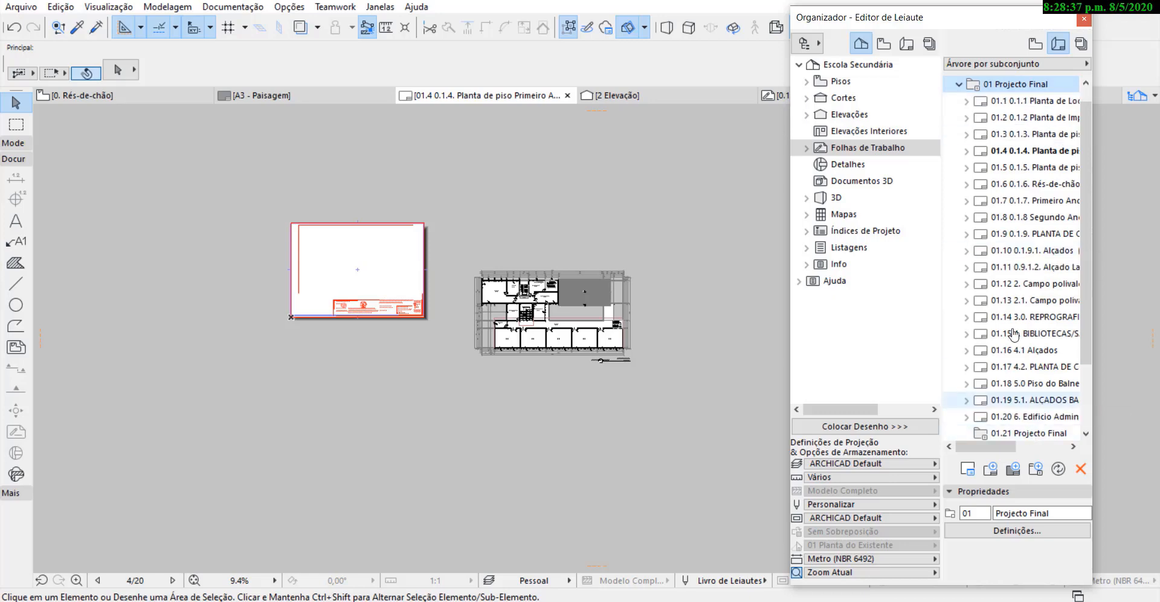
{"action": "left_click", "coordinate": [959, 84]}
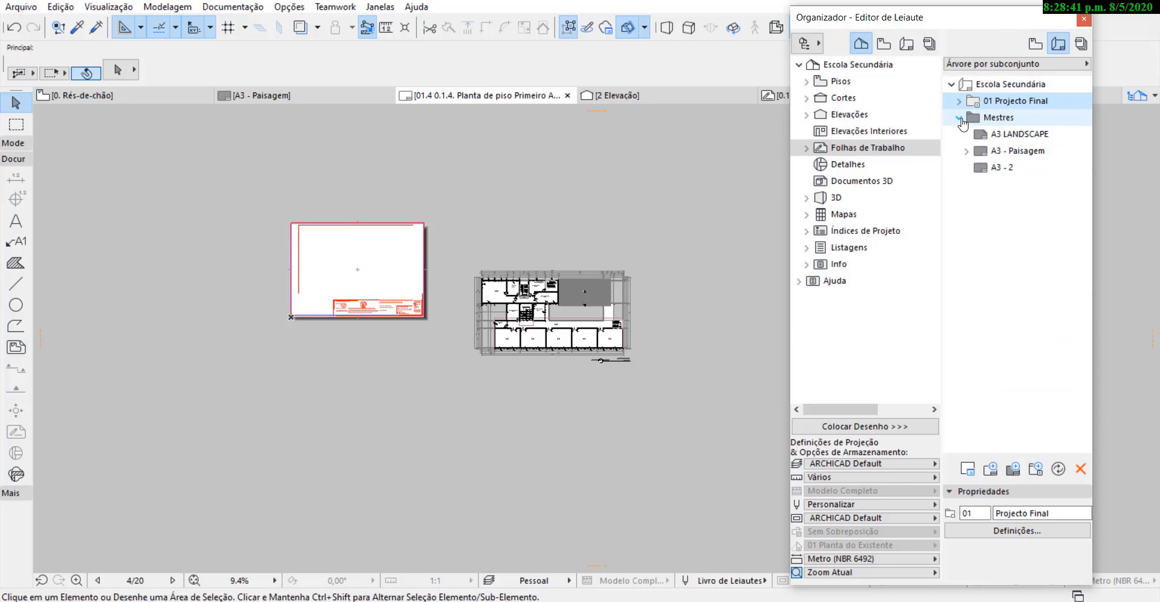
{"action": "left_click", "coordinate": [959, 101]}
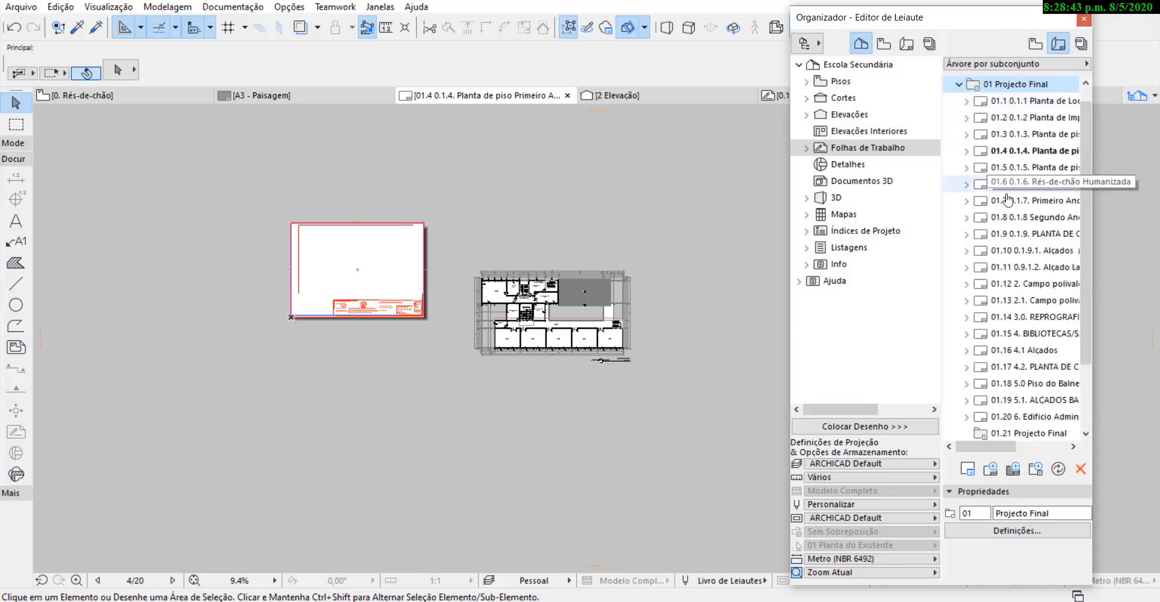
{"action": "scroll", "coordinate": [1003, 232], "scroll_direction": "down", "scroll_amount": 2}
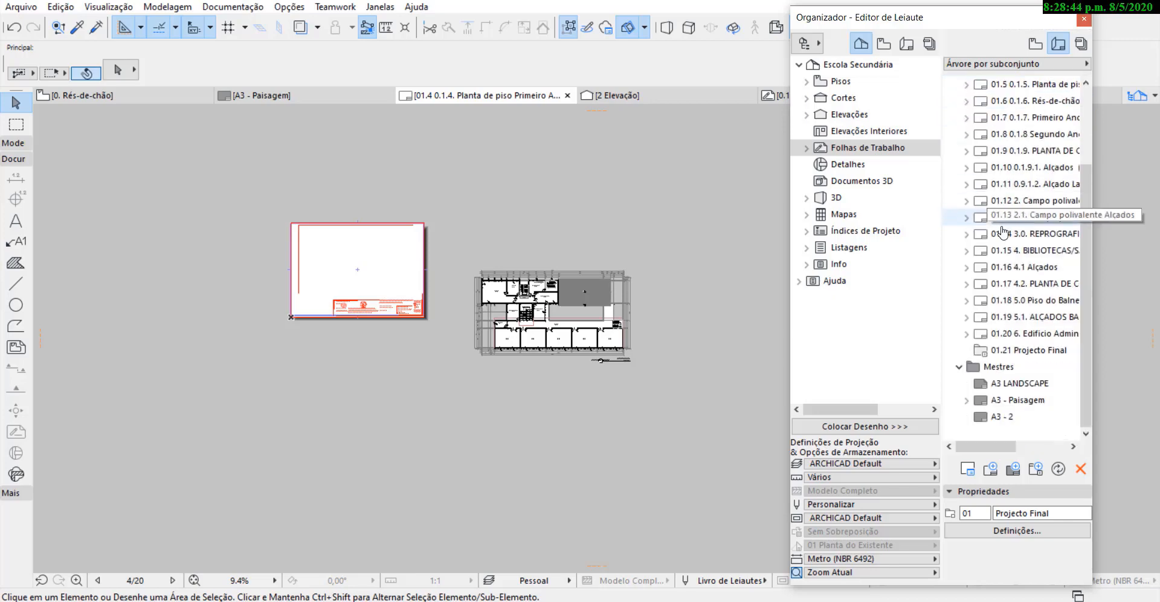
{"action": "left_click", "coordinate": [1026, 340]}
{"action": "double_click", "coordinate": [1027, 340]}
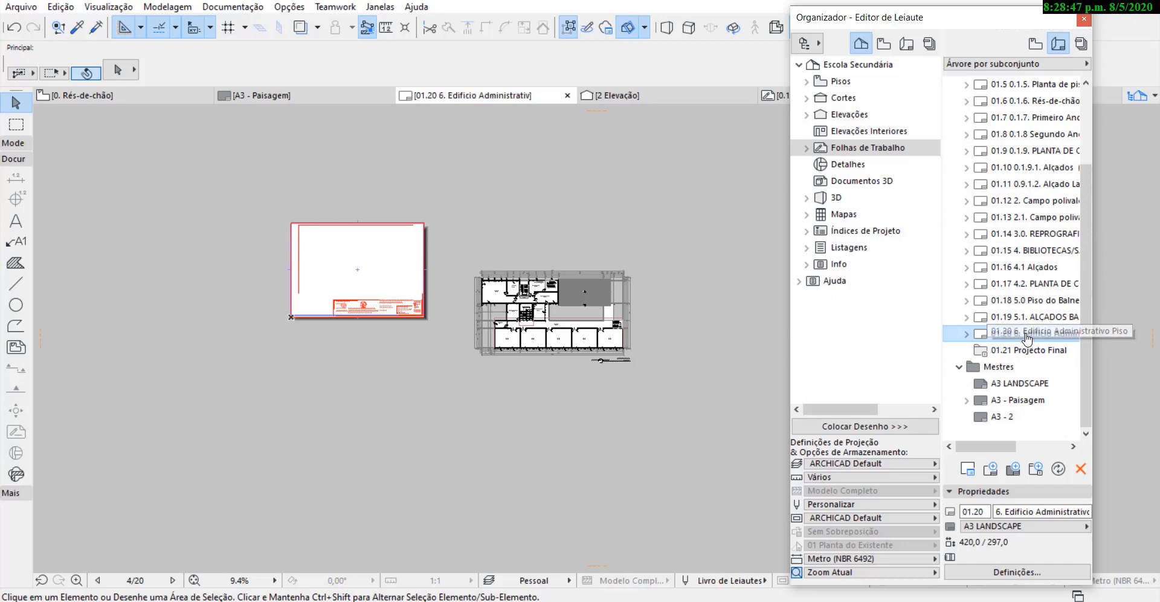
{"action": "scroll", "coordinate": [389, 271], "scroll_direction": "up", "scroll_amount": 2}
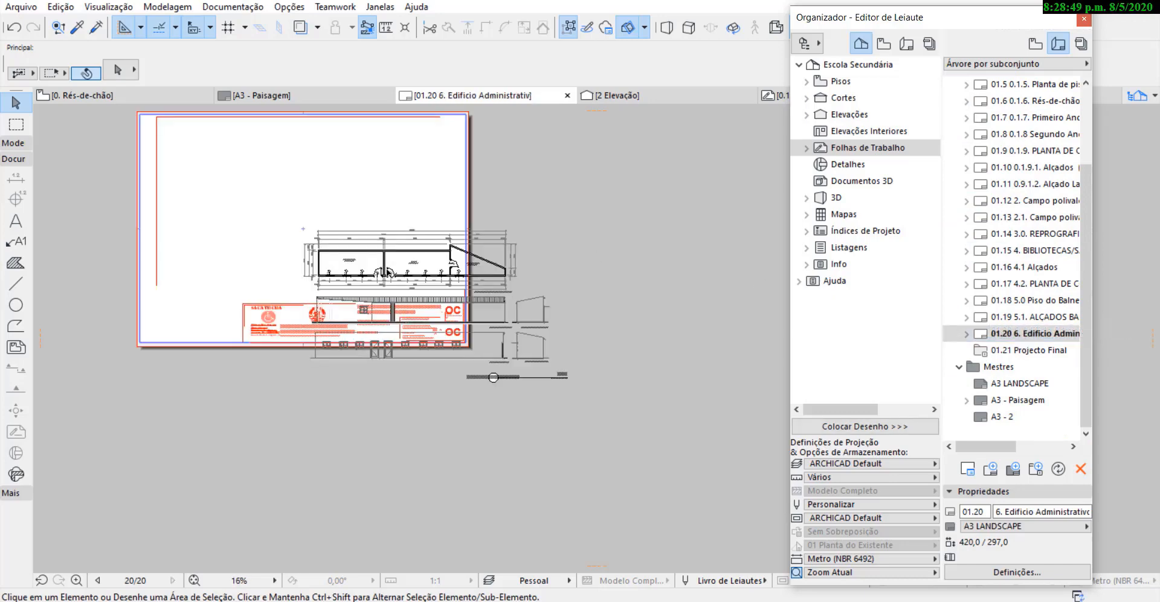
Apply the A3 - Paisagem master to layout 01.20 and inspect the layout number in its title block.
{"action": "left_click", "coordinate": [1018, 384]}
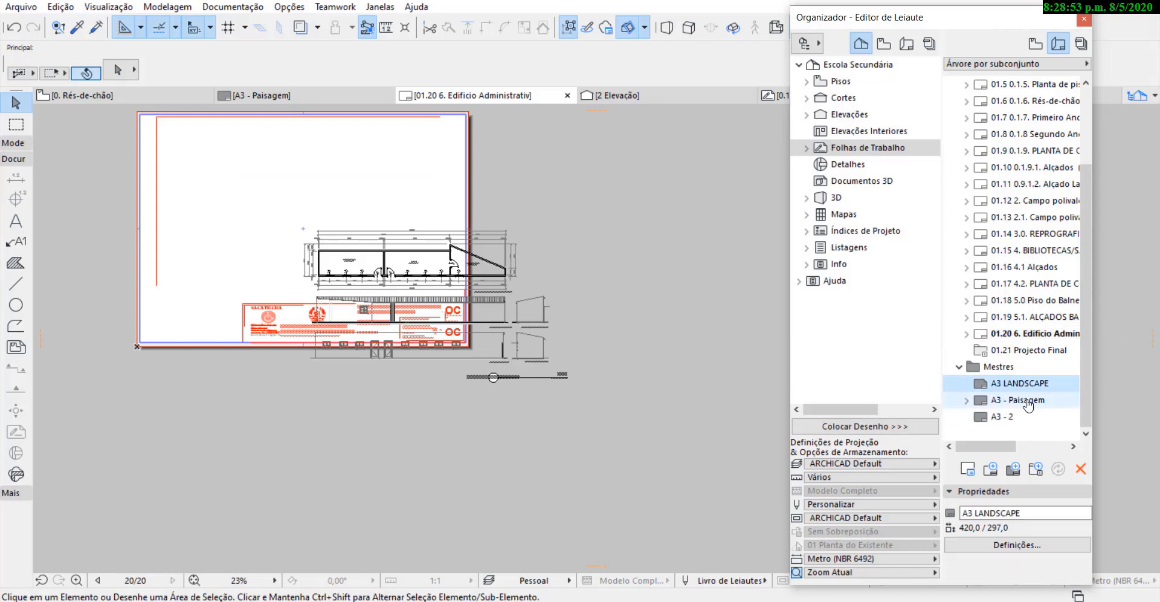
{"action": "left_click", "coordinate": [1023, 404]}
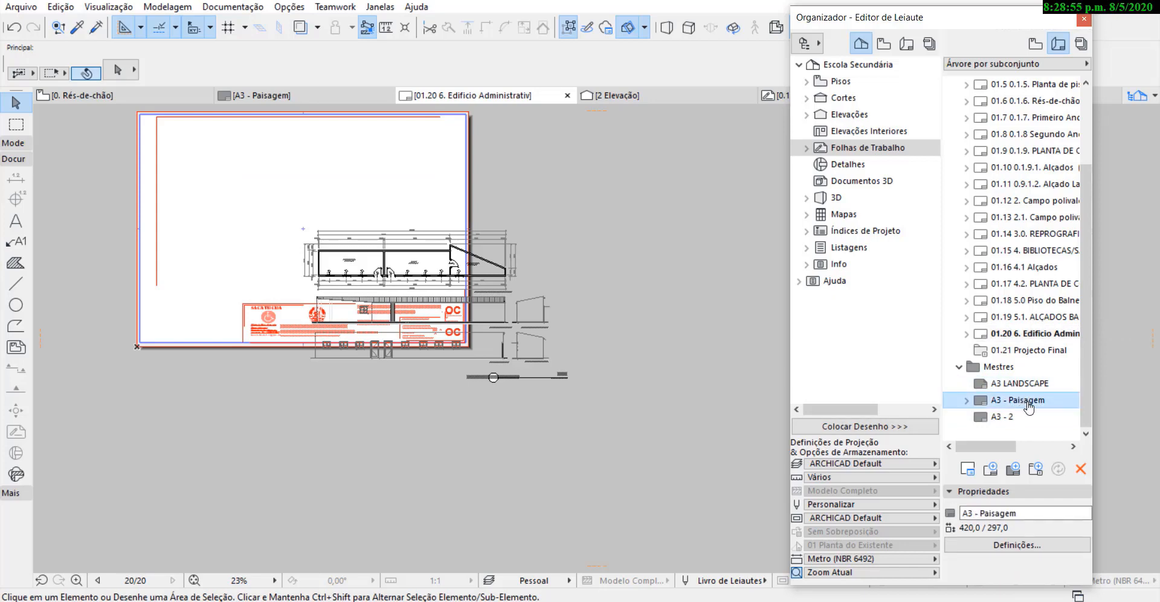
{"action": "mouse_move", "coordinate": [1032, 404]}
{"action": "left_mouse_down"}
{"action": "mouse_move", "coordinate": [1003, 396]}
{"action": "mouse_move", "coordinate": [1023, 339]}
{"action": "left_mouse_up"}
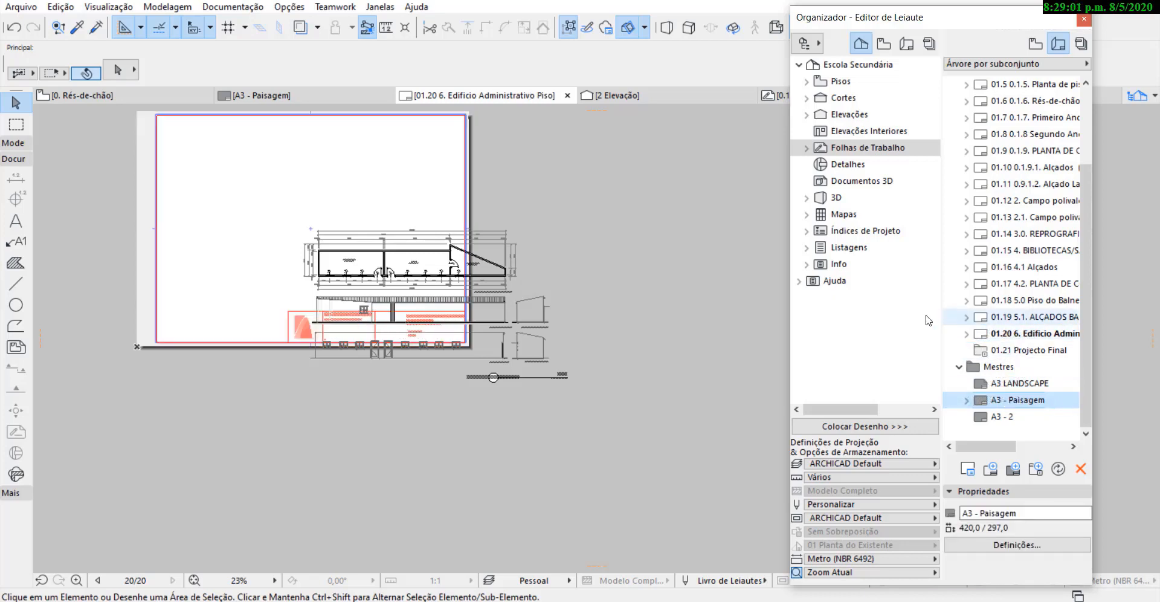
{"action": "scroll", "coordinate": [345, 328], "scroll_direction": "up", "scroll_amount": 3}
{"action": "scroll", "coordinate": [345, 327], "scroll_direction": "up", "scroll_amount": 2}
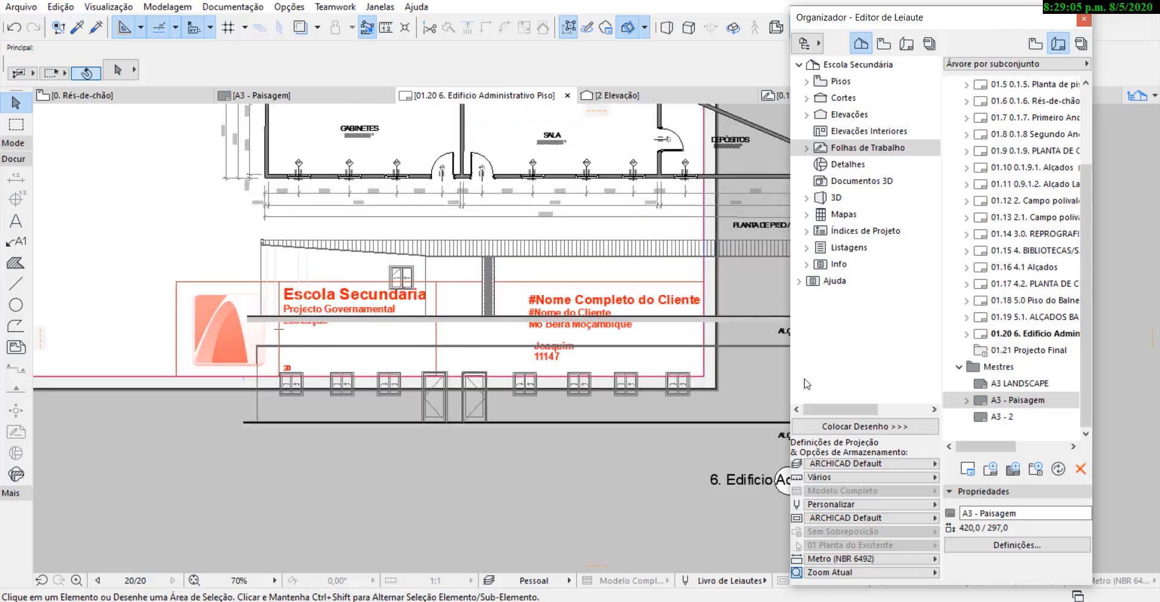
{"action": "scroll", "coordinate": [1015, 150], "scroll_direction": "up", "scroll_amount": 2}
{"action": "scroll", "coordinate": [446, 270], "scroll_direction": "down", "scroll_amount": 3}
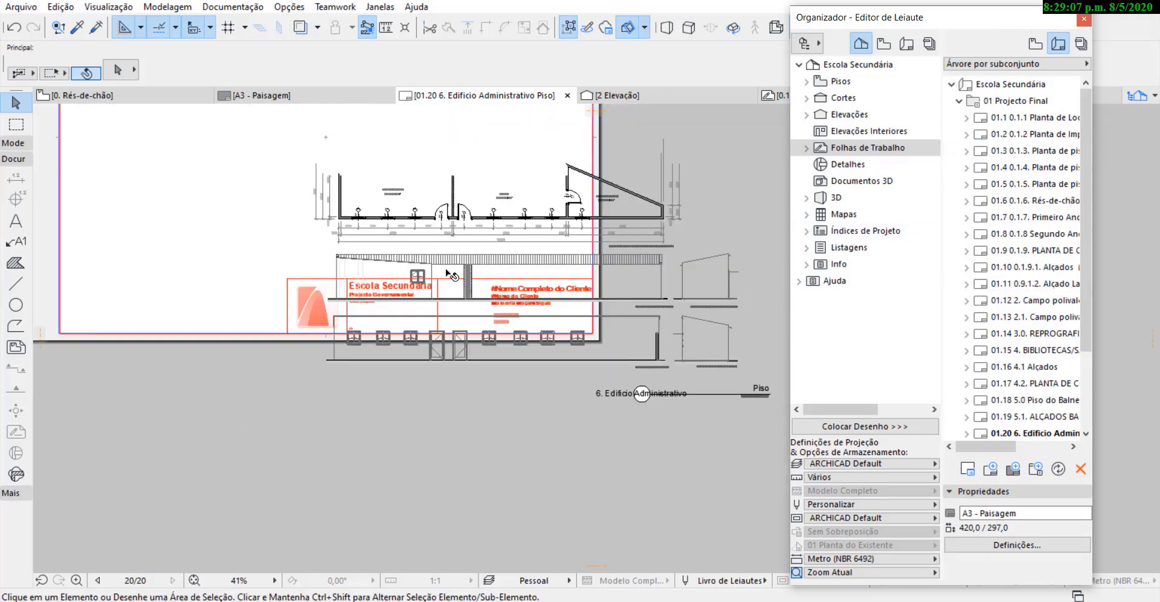
{"action": "scroll", "coordinate": [447, 272], "scroll_direction": "down", "scroll_amount": 3}
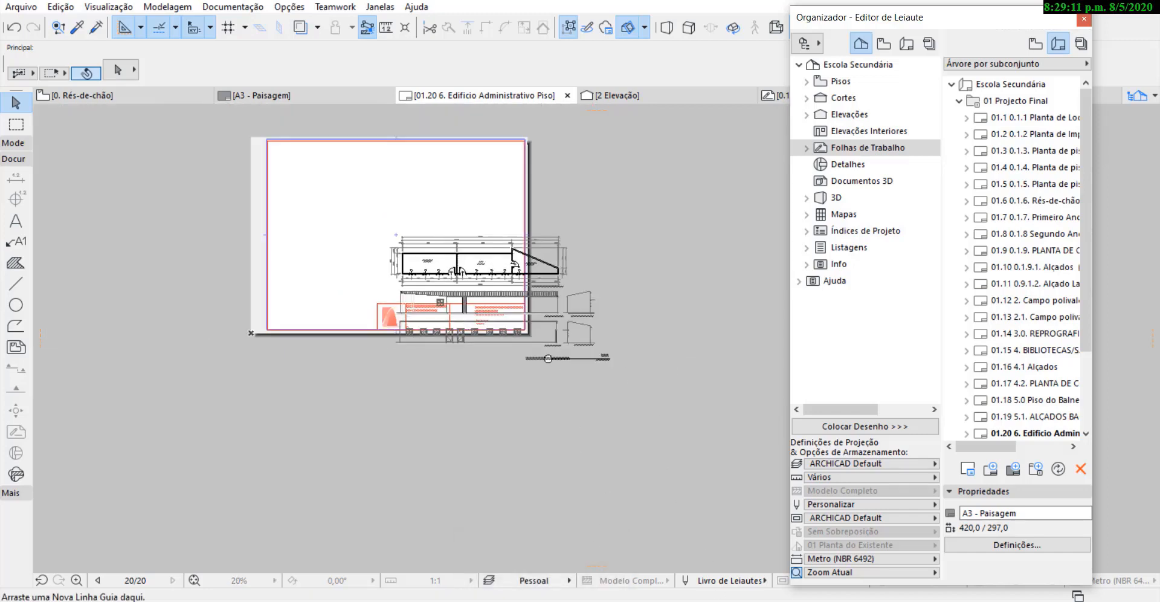
{"action": "left_click", "coordinate": [543, 601]}
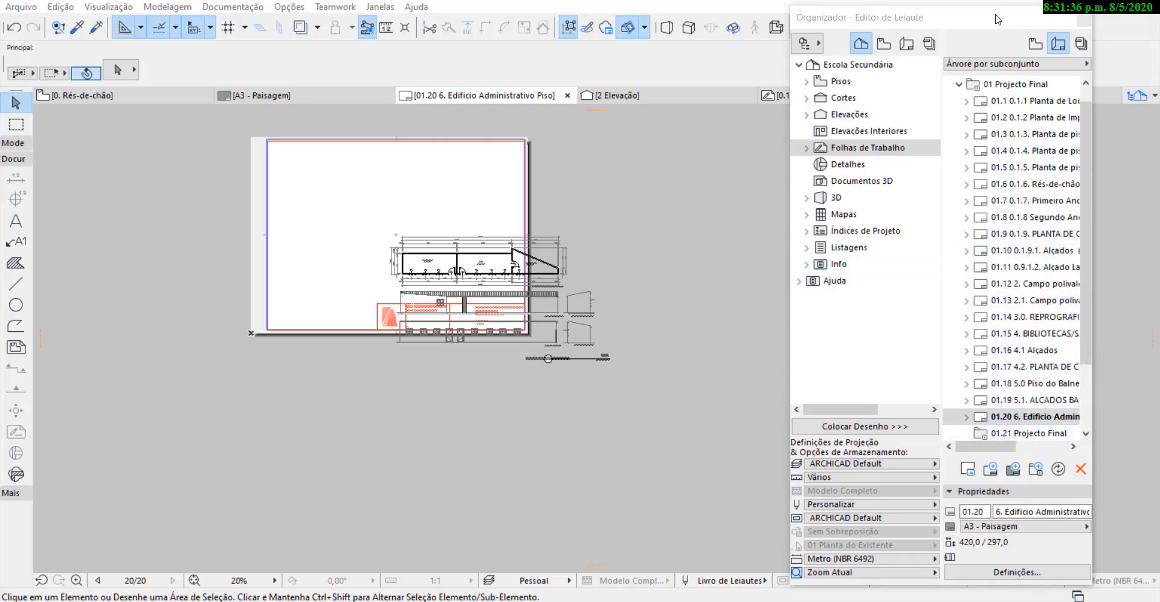
Open layout 01.19 5.1. ALÇADOS BALNEÁRIOS and apply the A3 - Paisagem master to it.
{"action": "left_click_drag", "start_coordinate": [996, 19], "coordinate": [979, 0]}
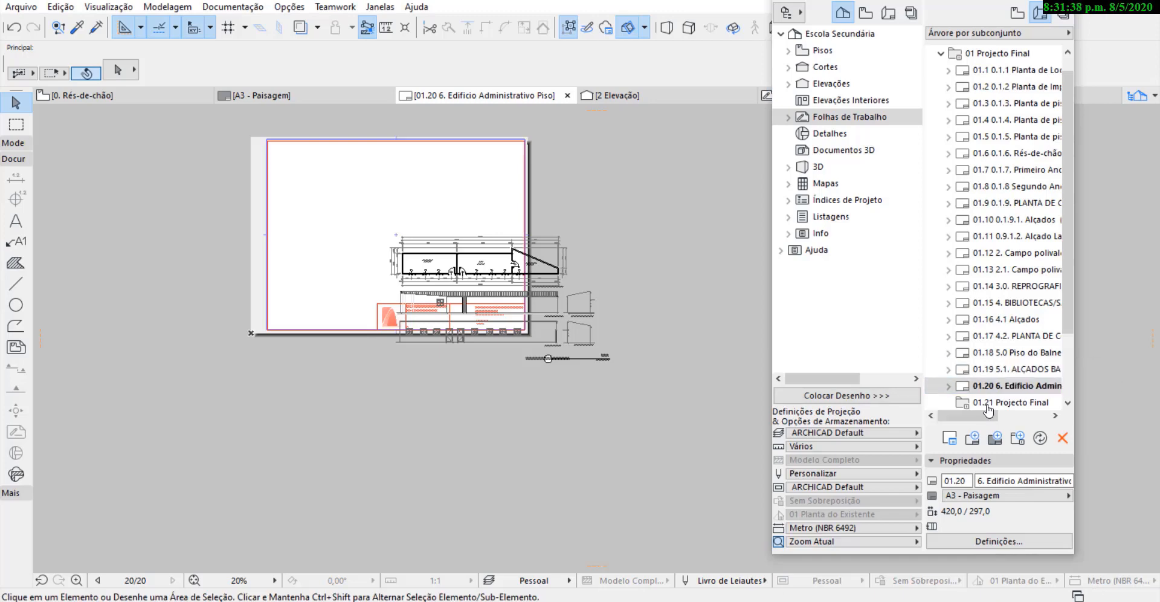
{"action": "scroll", "coordinate": [990, 387], "scroll_direction": "down", "scroll_amount": 3}
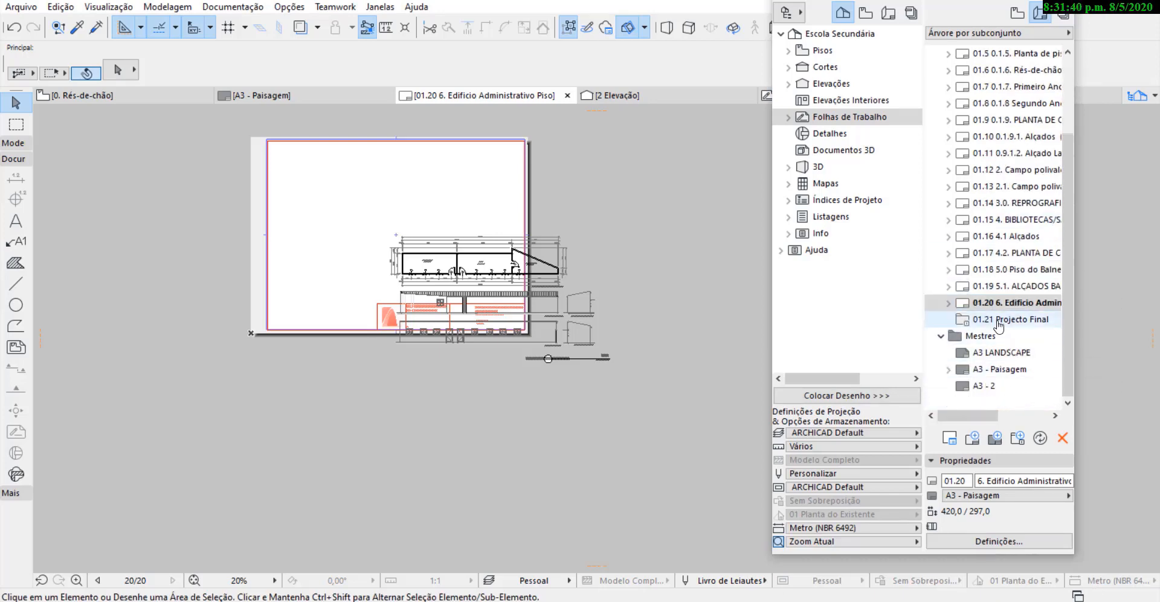
{"action": "double_click", "coordinate": [995, 288]}
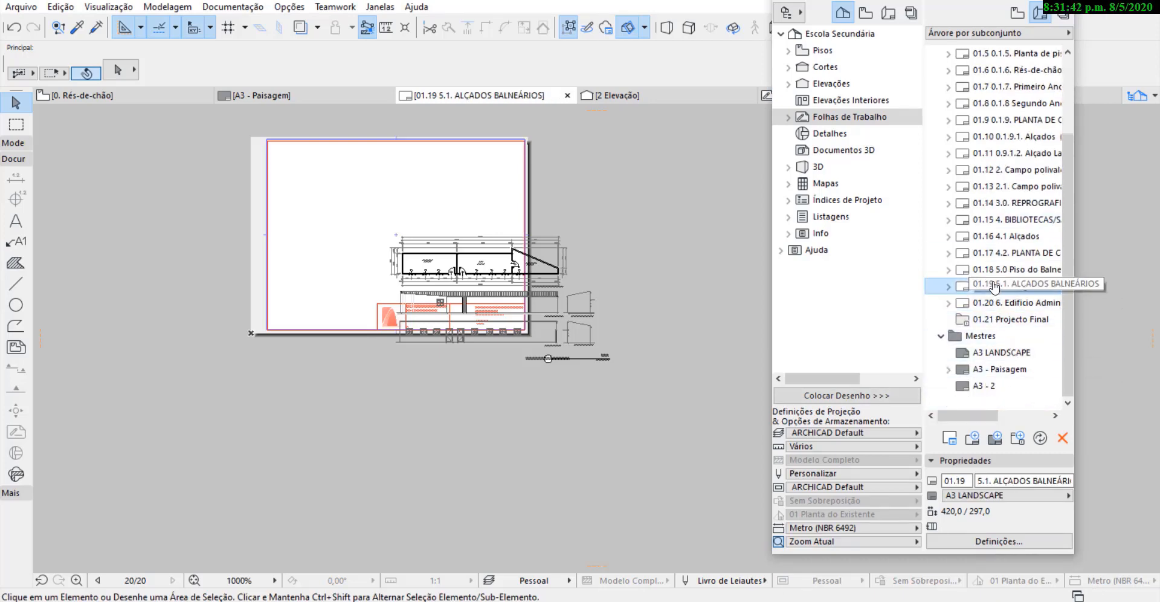
{"action": "scroll", "coordinate": [443, 320], "scroll_direction": "up", "scroll_amount": 2}
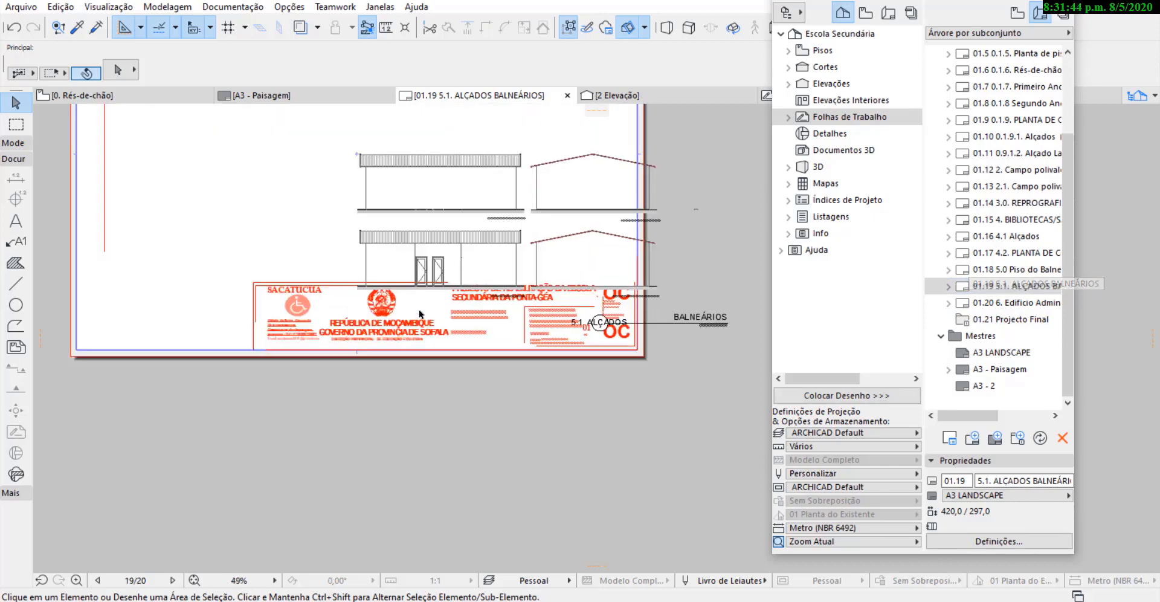
{"action": "scroll", "coordinate": [418, 309], "scroll_direction": "up", "scroll_amount": 2}
{"action": "scroll", "coordinate": [476, 320], "scroll_direction": "down", "scroll_amount": 2}
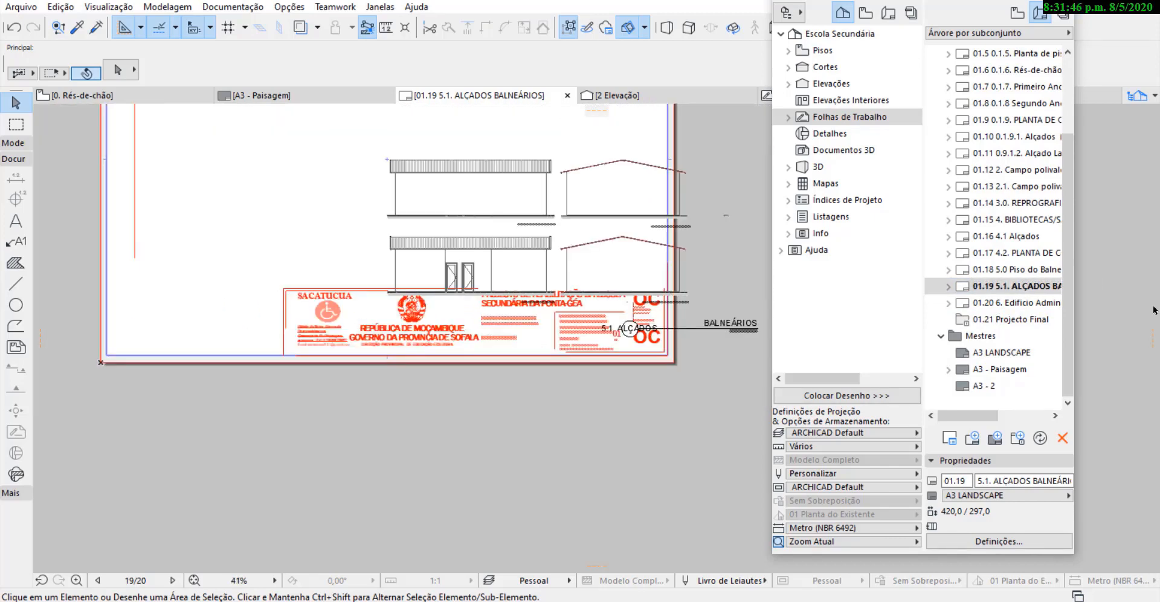
{"action": "left_click", "coordinate": [1003, 370]}
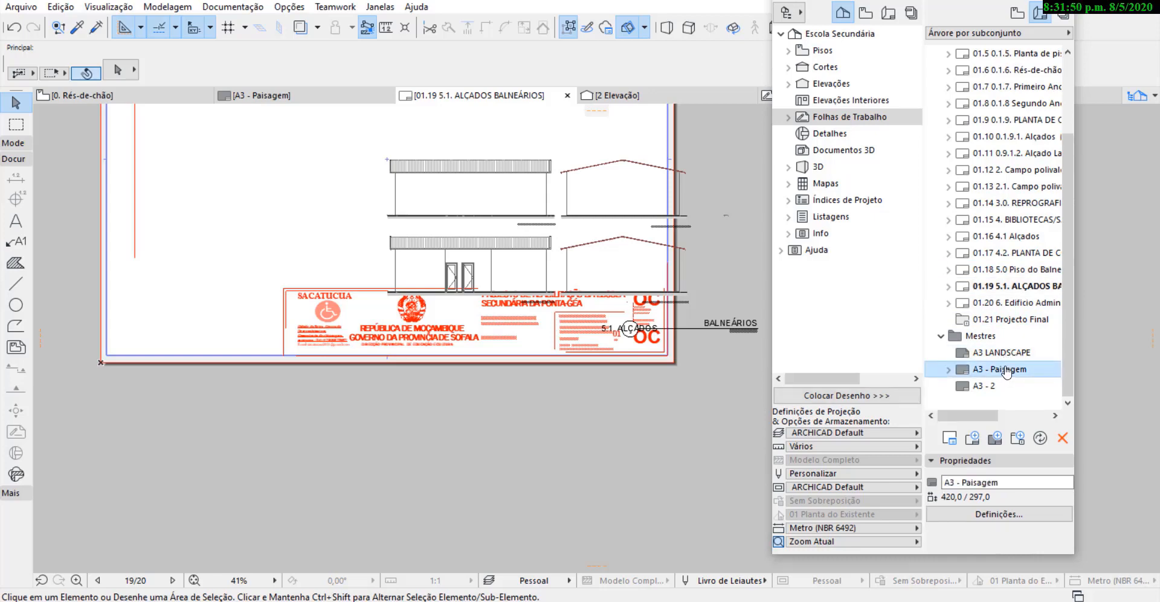
{"action": "left_click_drag", "start_coordinate": [1006, 371], "coordinate": [1006, 289]}
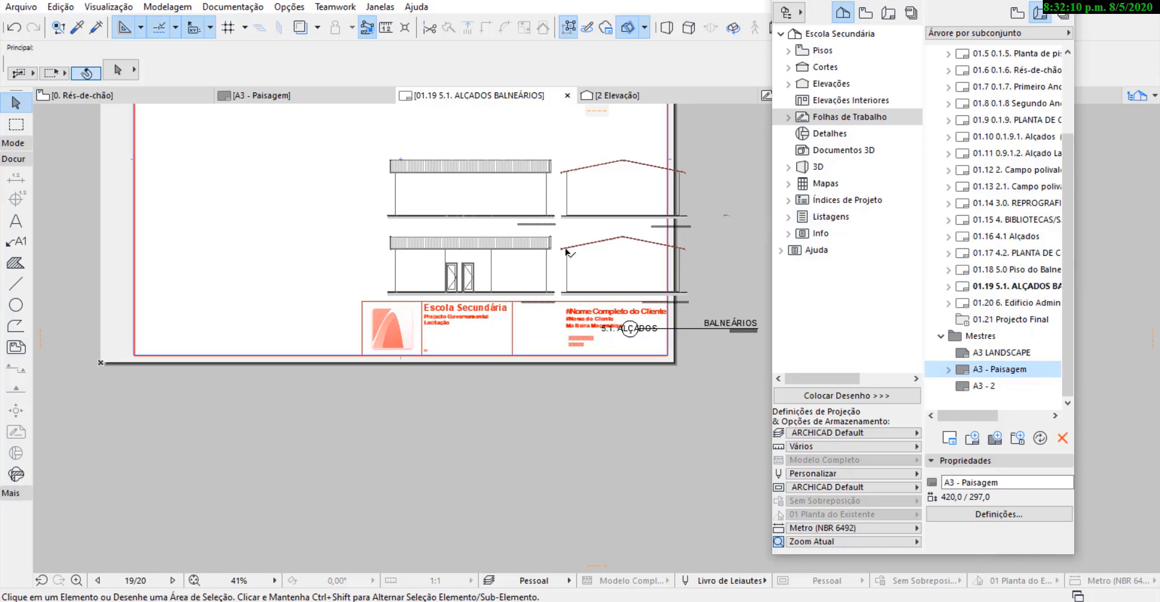
Open layout 01.1 0.1.1 Planta de Localização from the 01 Projecto Final subset.
{"action": "scroll", "coordinate": [966, 207], "scroll_direction": "up", "scroll_amount": 2}
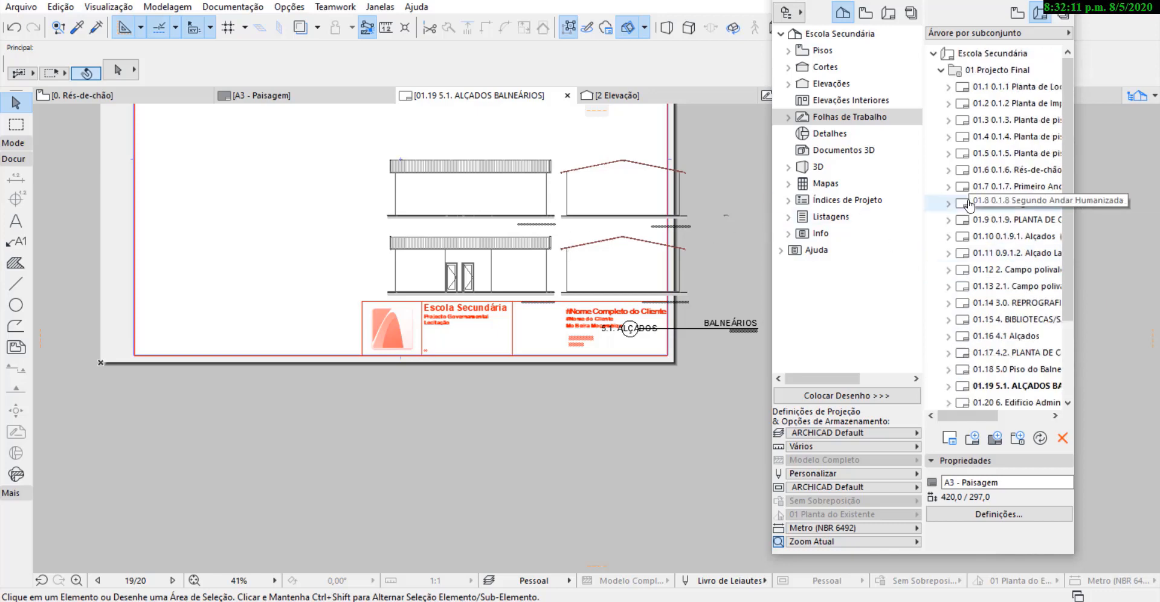
{"action": "double_click", "coordinate": [995, 89]}
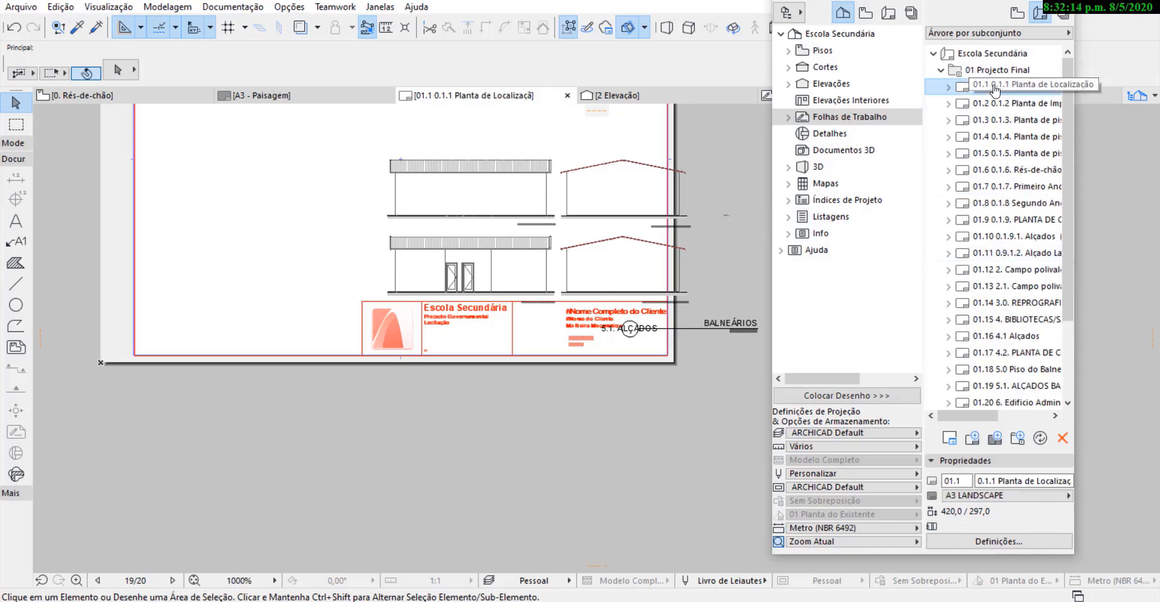
{"action": "scroll", "coordinate": [408, 209], "scroll_direction": "up", "scroll_amount": 4}
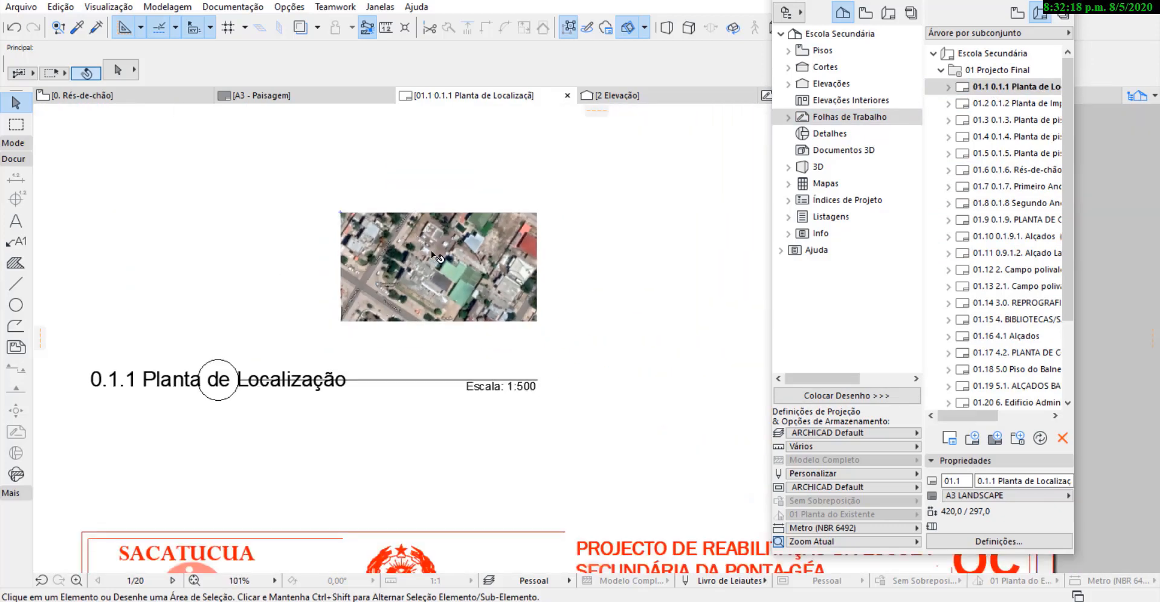
{"action": "scroll", "coordinate": [430, 250], "scroll_direction": "down", "scroll_amount": 4}
Set the Planta de Localização drawing's scale to 1:200 and move it up and left, clear of the title block.
{"action": "left_click", "coordinate": [426, 251]}
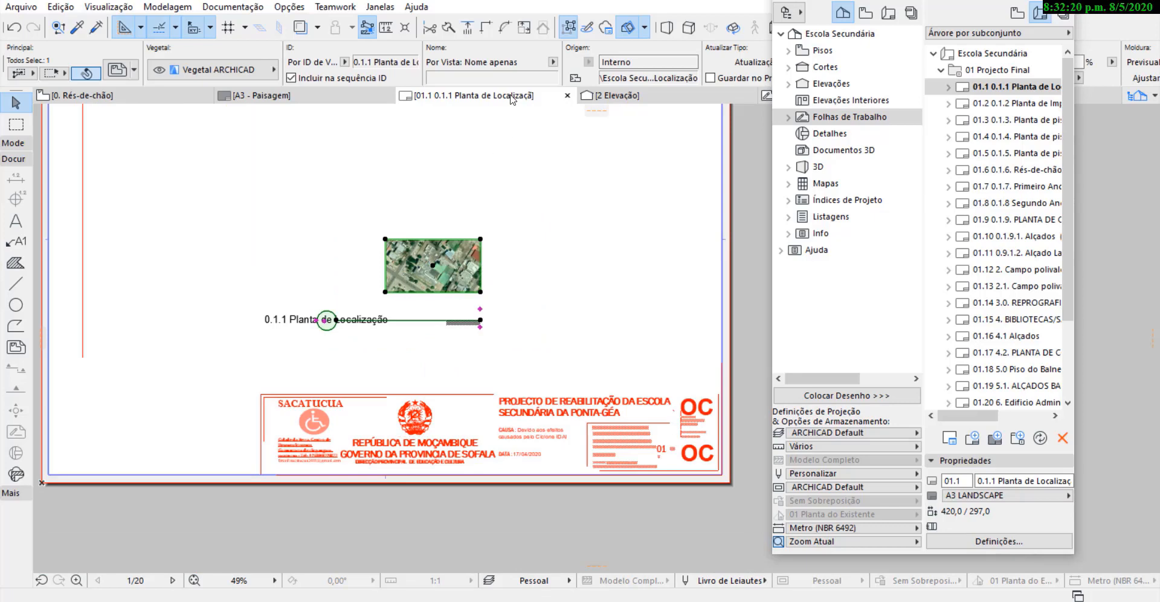
{"action": "scroll", "coordinate": [661, 67], "scroll_direction": "down", "scroll_amount": 7}
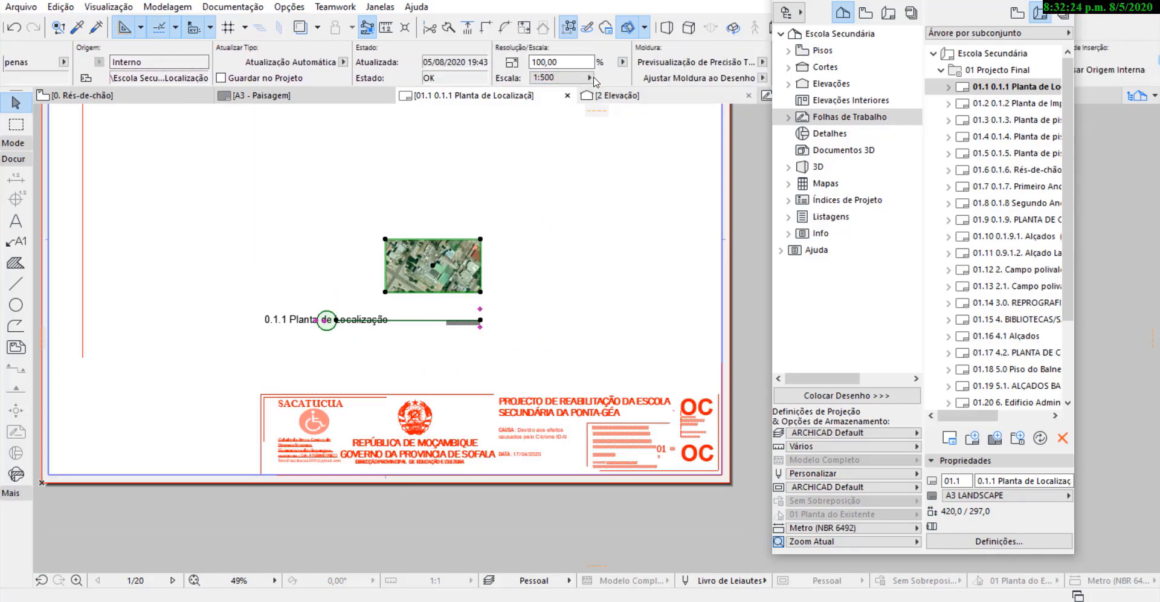
{"action": "left_click", "coordinate": [590, 77]}
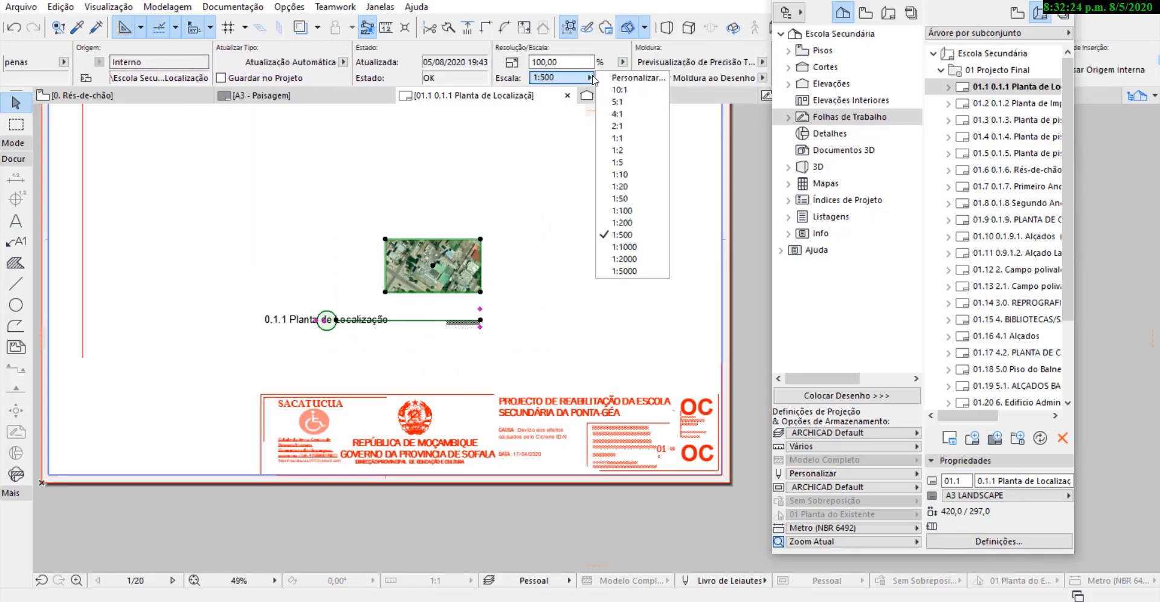
{"action": "left_click", "coordinate": [636, 222]}
{"action": "scroll", "coordinate": [407, 371], "scroll_direction": "down", "scroll_amount": 3}
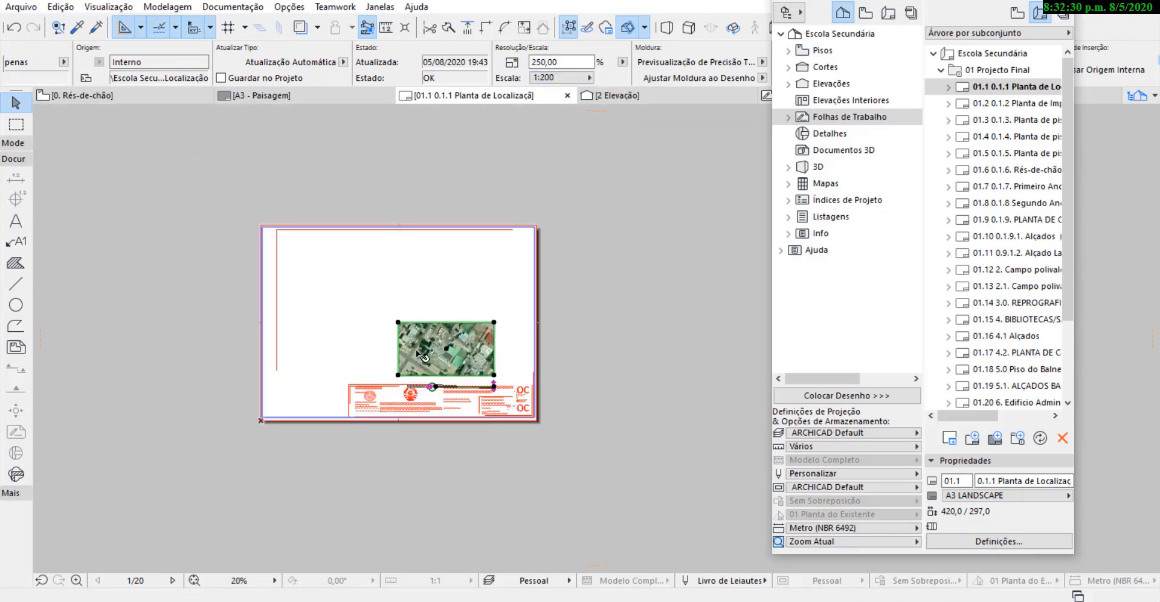
{"action": "left_click_drag", "start_coordinate": [440, 347], "coordinate": [404, 312]}
{"action": "left_click", "coordinate": [404, 312]}
{"action": "scroll", "coordinate": [398, 296], "scroll_direction": "up", "scroll_amount": 4}
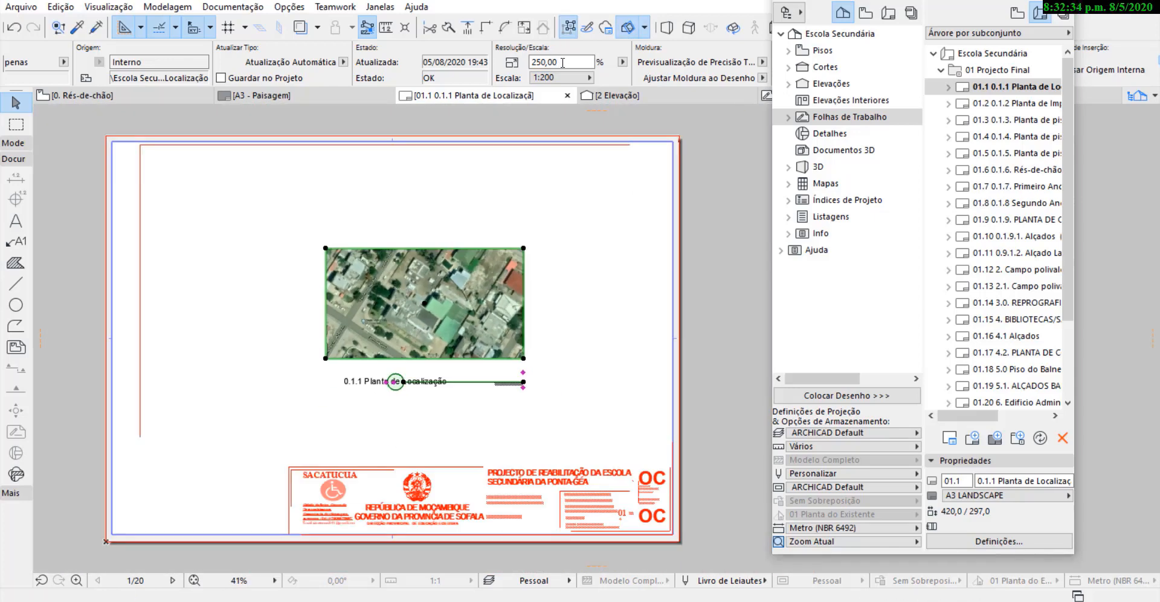
Set the Planta de Localização drawing's scale to 1:100 and centre it on the sheet above the title block.
{"action": "left_click", "coordinate": [622, 62]}
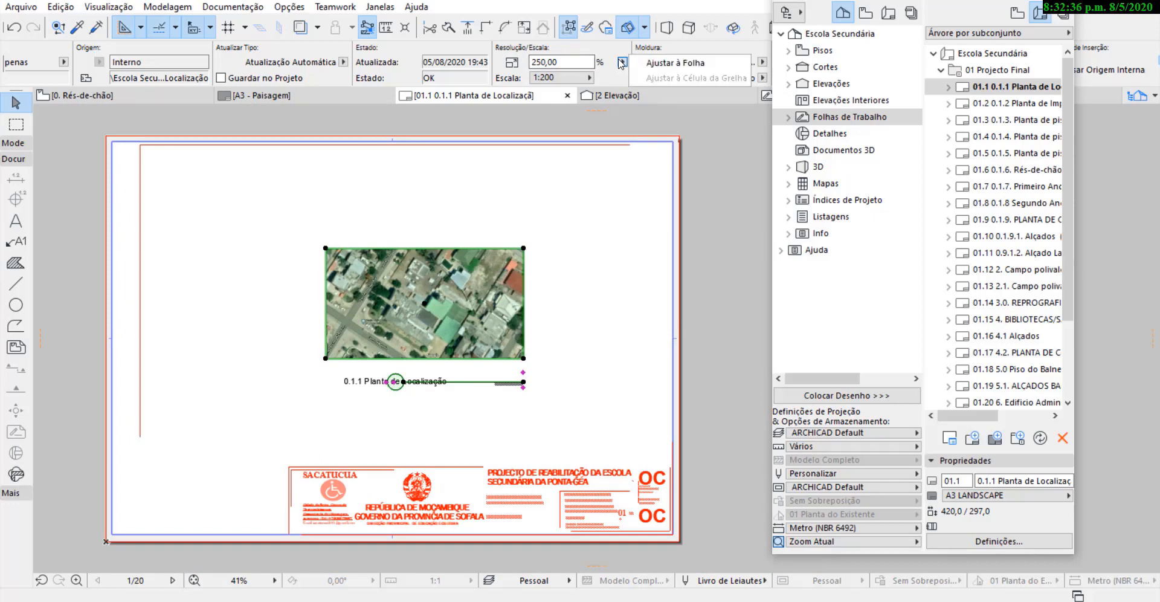
{"action": "left_click", "coordinate": [590, 79]}
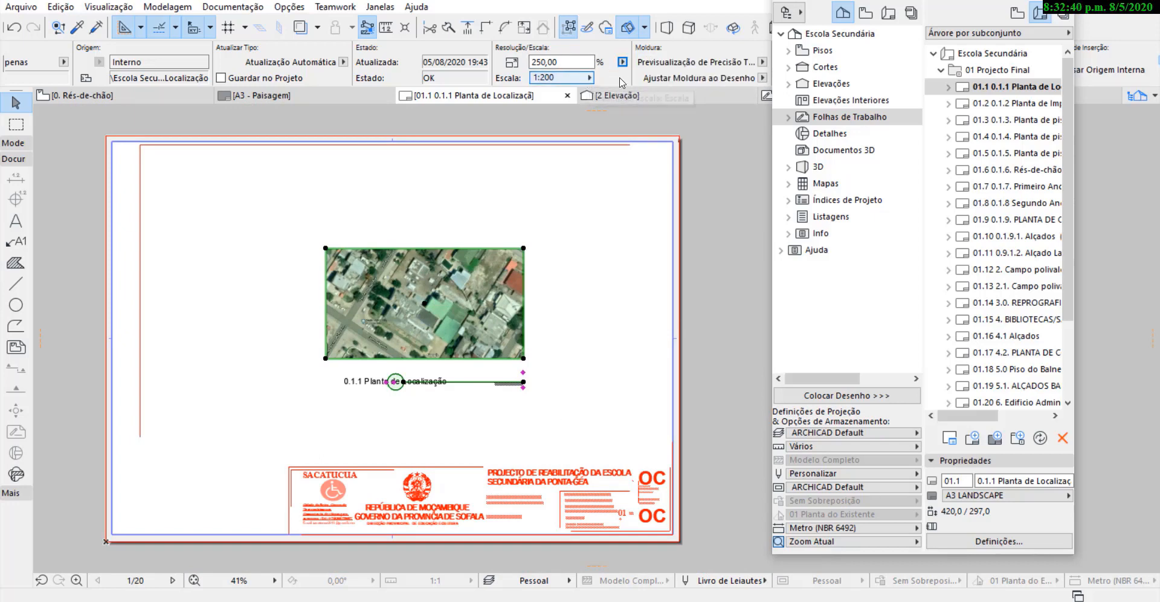
{"action": "left_click", "coordinate": [590, 64]}
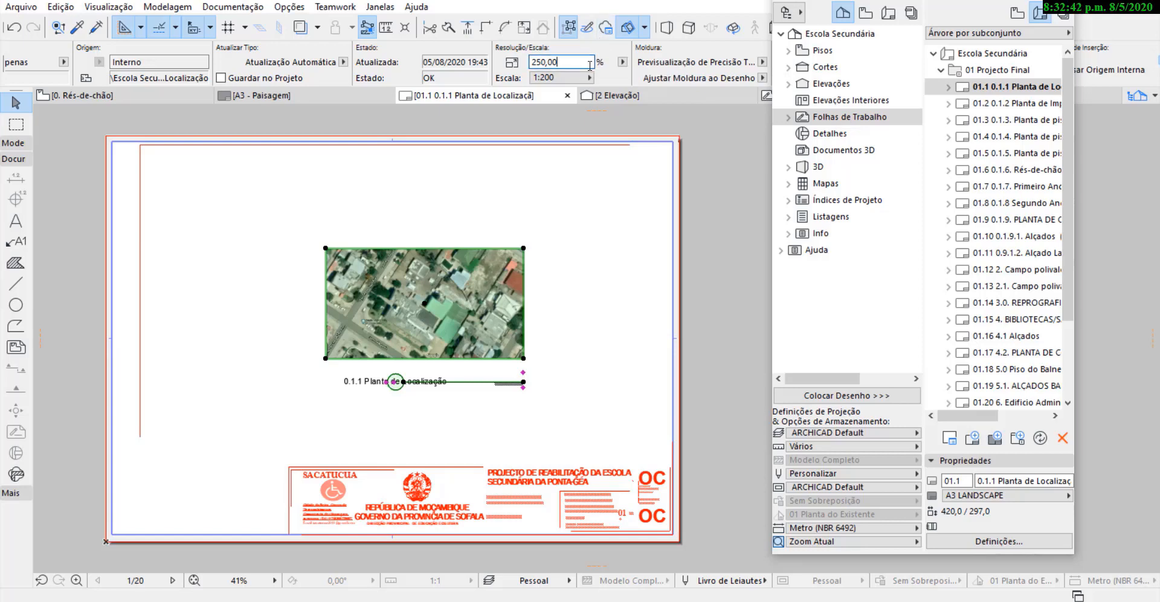
{"action": "left_click", "coordinate": [586, 77]}
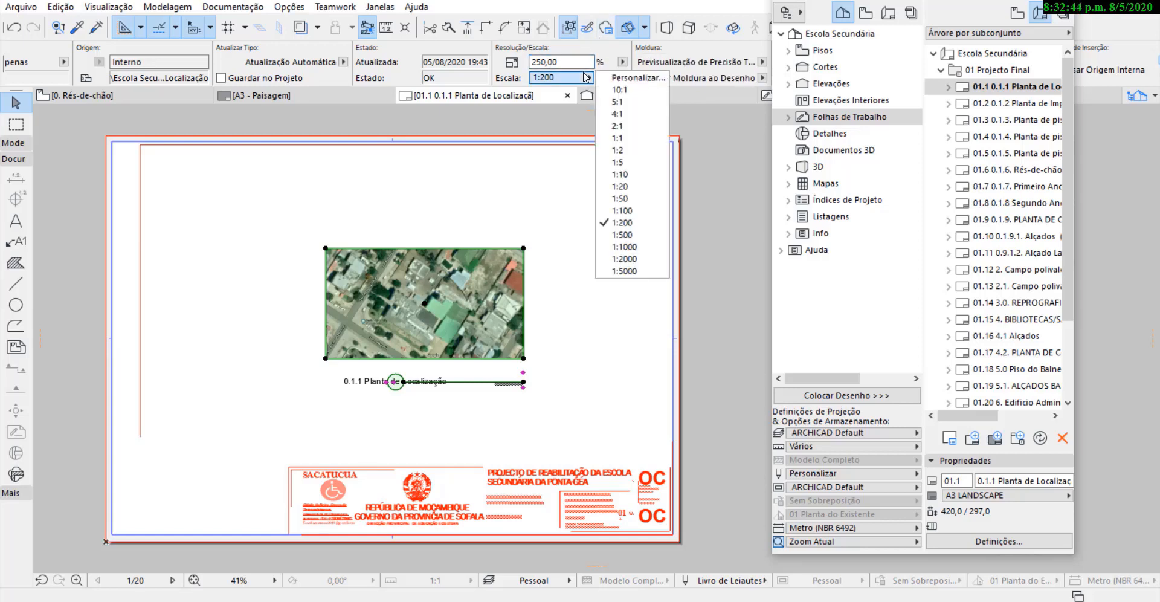
{"action": "left_click", "coordinate": [622, 210]}
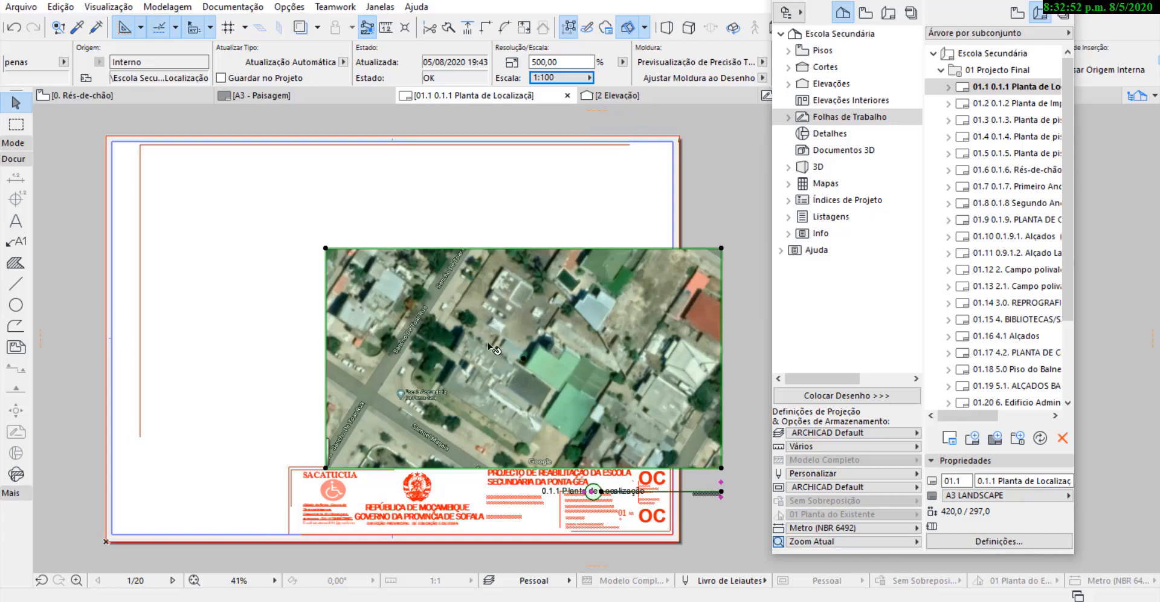
{"action": "mouse_move", "coordinate": [488, 342]}
{"action": "left_mouse_down"}
{"action": "mouse_move", "coordinate": [359, 302]}
{"action": "mouse_move", "coordinate": [370, 292]}
{"action": "left_mouse_up"}
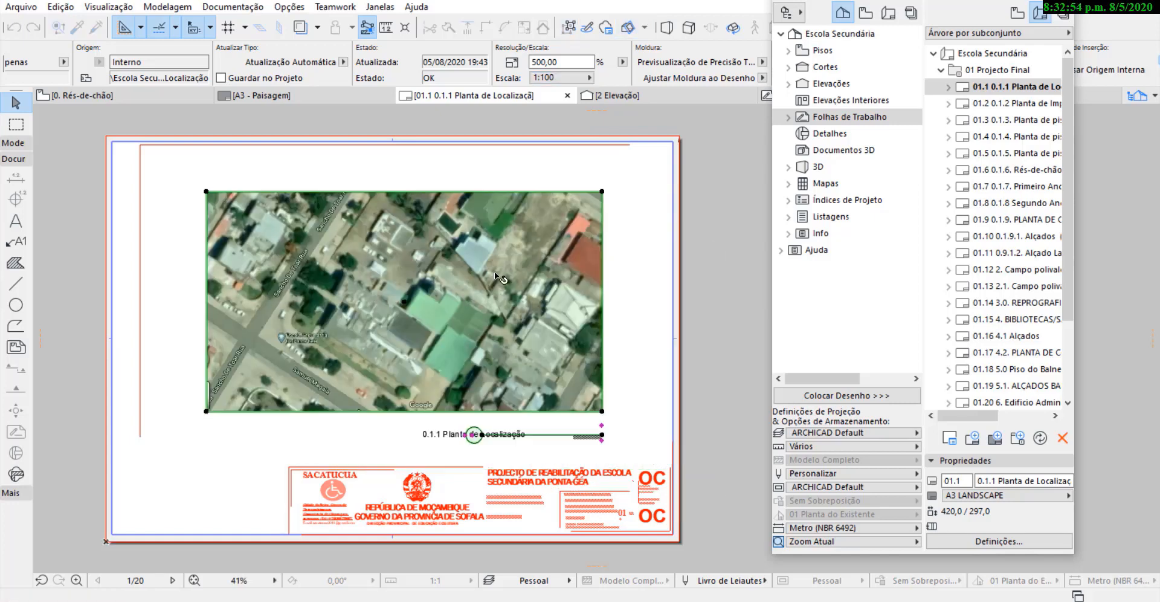
{"action": "left_click", "coordinate": [649, 215]}
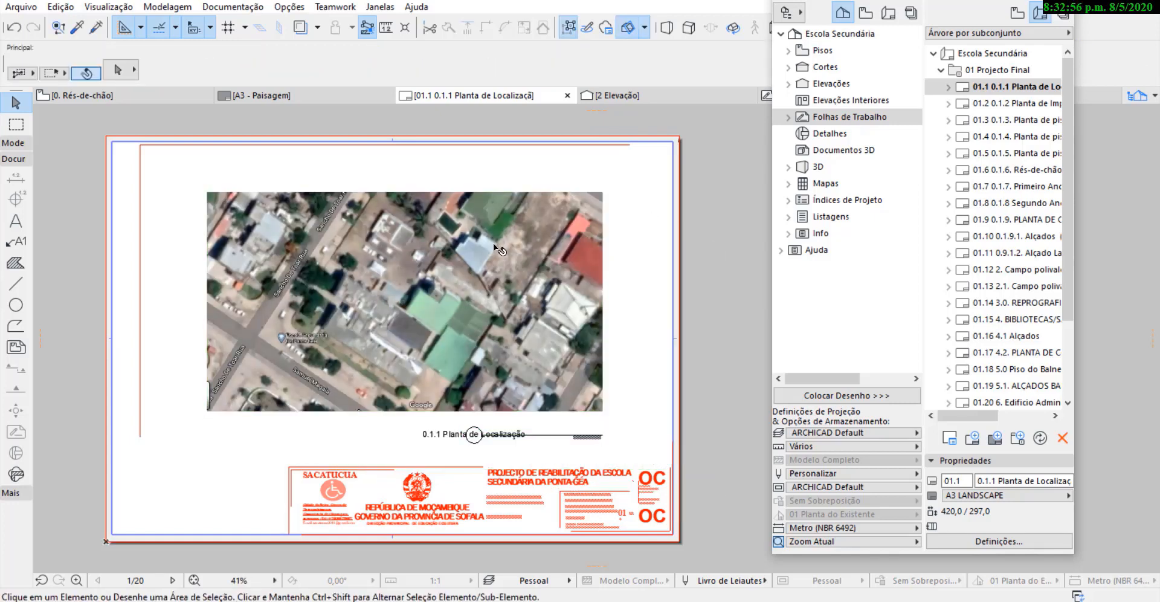
{"action": "scroll", "coordinate": [602, 482], "scroll_direction": "up", "scroll_amount": 1}
{"action": "scroll", "coordinate": [615, 334], "scroll_direction": "up", "scroll_amount": 5}
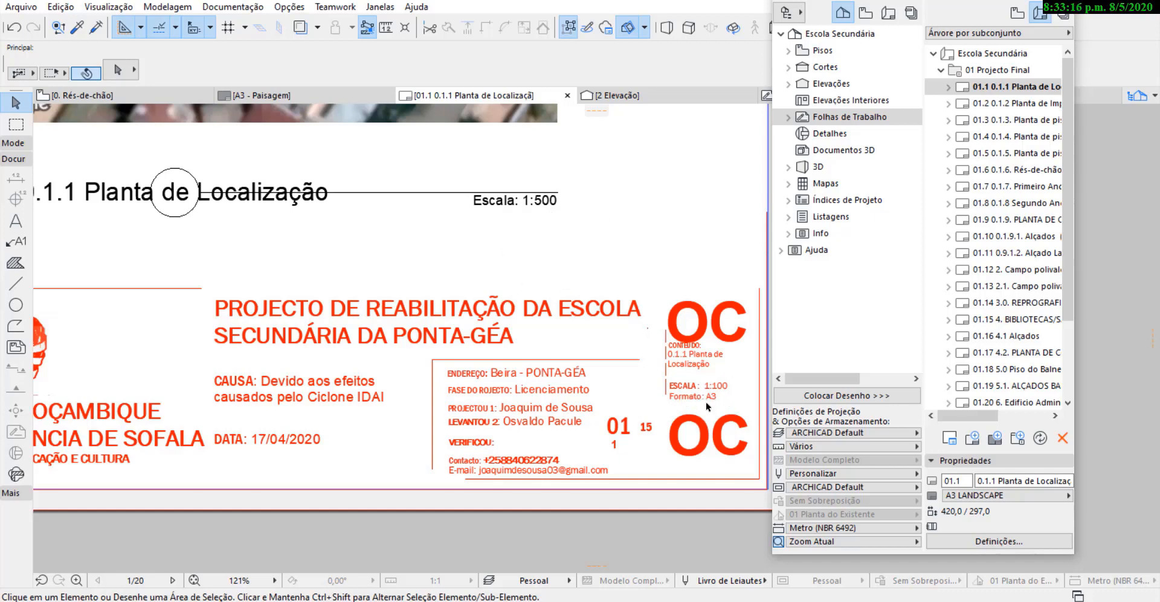
{"action": "scroll", "coordinate": [661, 395], "scroll_direction": "down", "scroll_amount": 6}
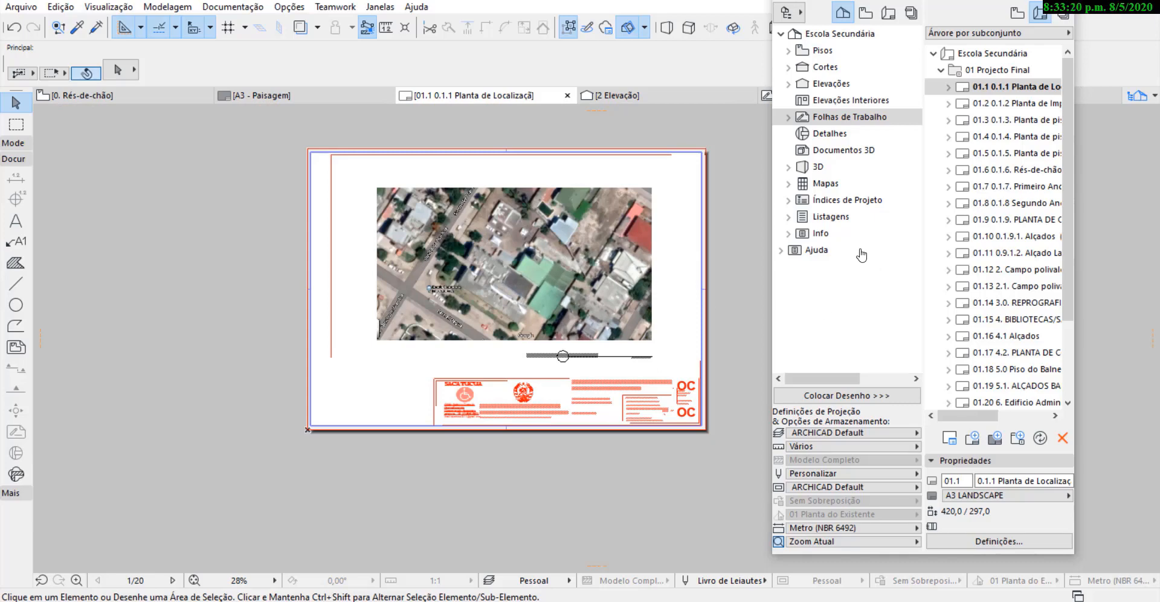
Open layout 01.2 0.1.2 Planta de Implantação and move its site plan drawing up and left onto the sheet.
{"action": "left_click", "coordinate": [1003, 106]}
{"action": "double_click", "coordinate": [1004, 110]}
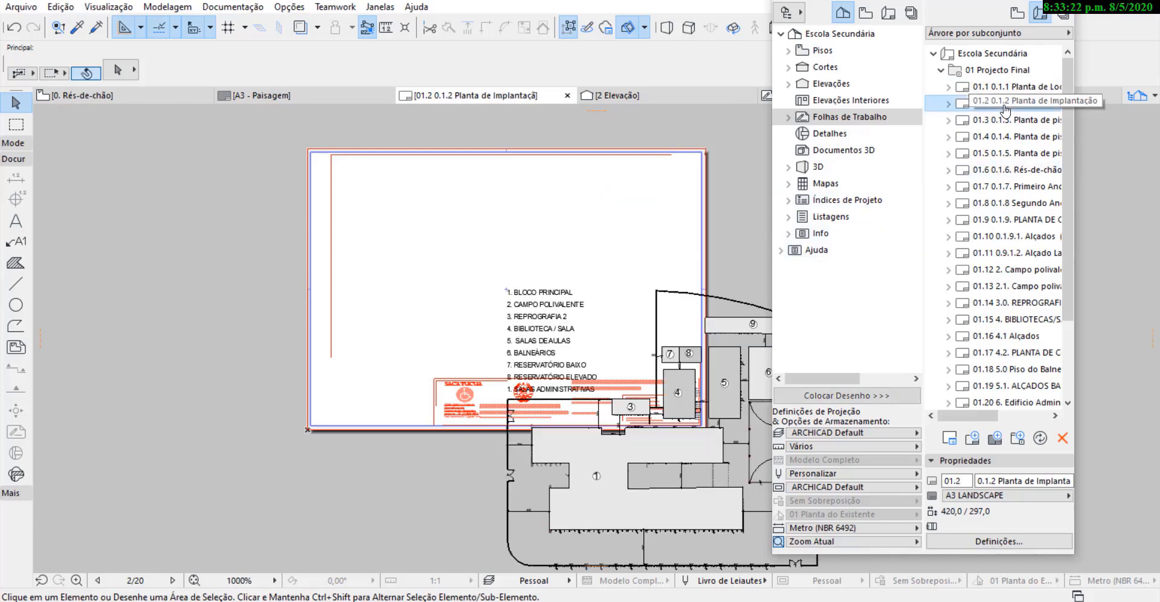
{"action": "scroll", "coordinate": [355, 286], "scroll_direction": "down", "scroll_amount": 2}
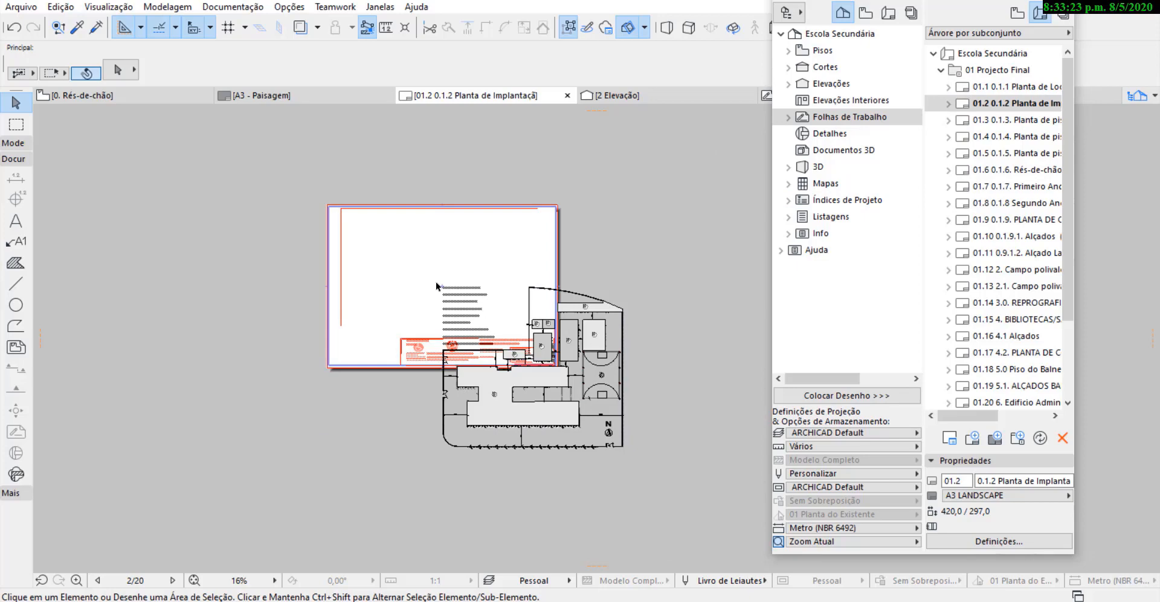
{"action": "left_click", "coordinate": [537, 370]}
{"action": "key", "text": "ctrl+d"}
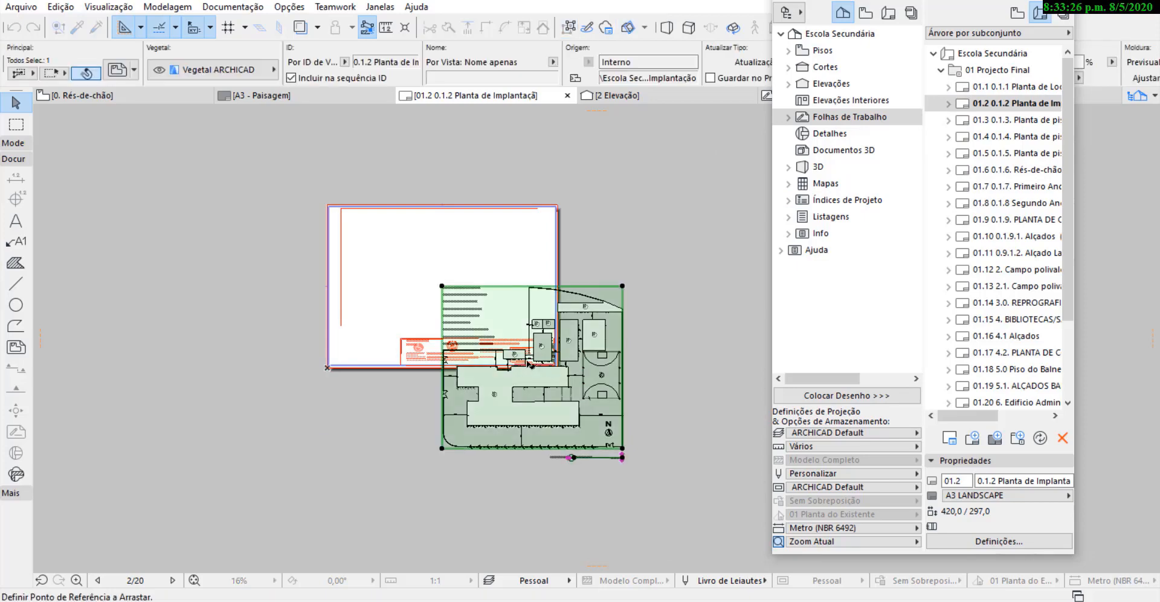
{"action": "left_click", "coordinate": [532, 367]}
{"action": "left_click", "coordinate": [442, 286]}
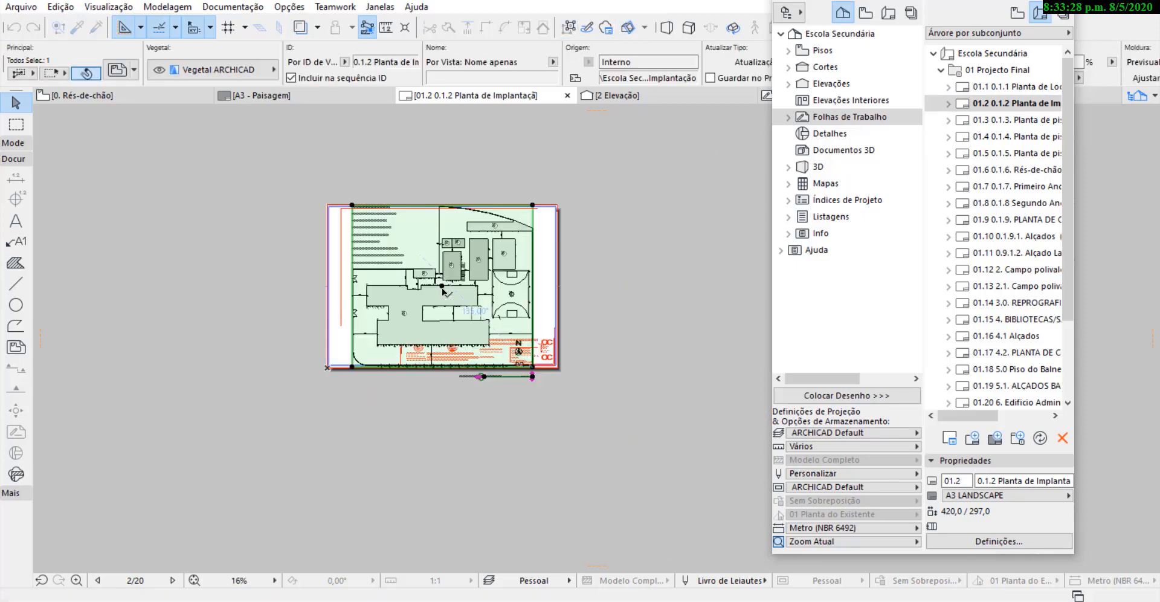
{"action": "scroll", "coordinate": [442, 295], "scroll_direction": "up", "scroll_amount": 2}
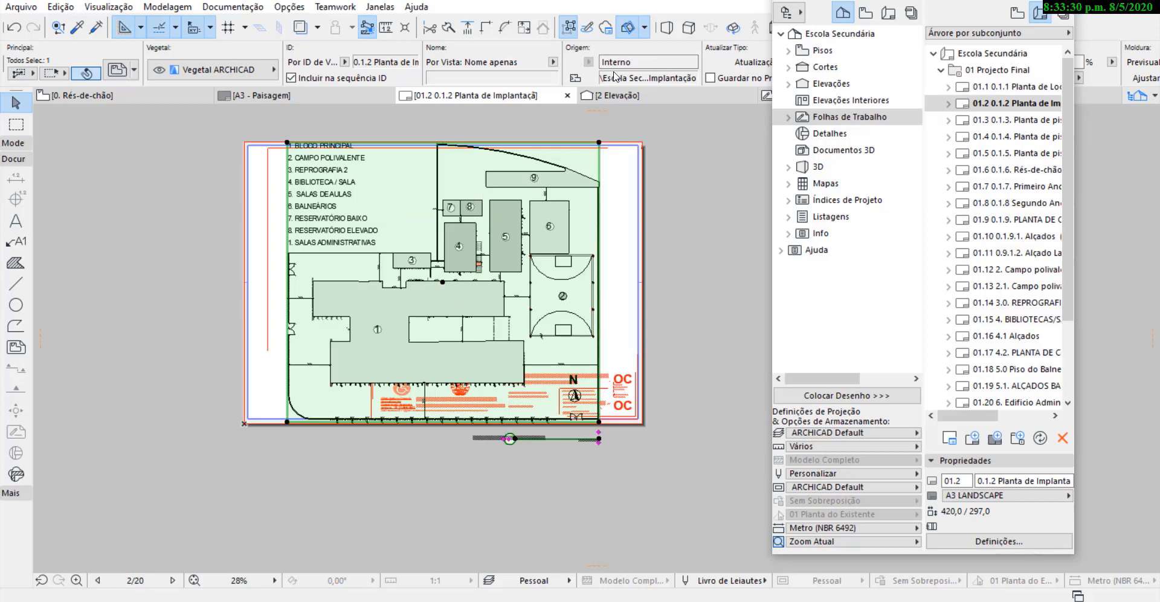
Try the site plan drawing at a scale of 1:100 and set it back to 1:200.
{"action": "scroll", "coordinate": [614, 76], "scroll_direction": "down", "scroll_amount": 3}
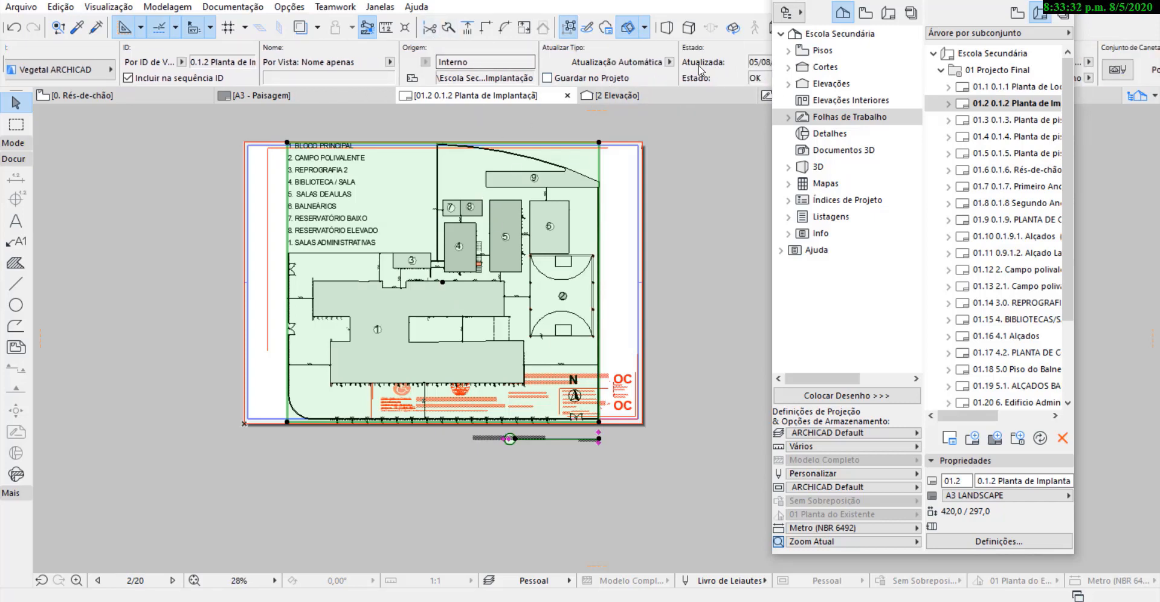
{"action": "scroll", "coordinate": [653, 64], "scroll_direction": "down", "scroll_amount": 6}
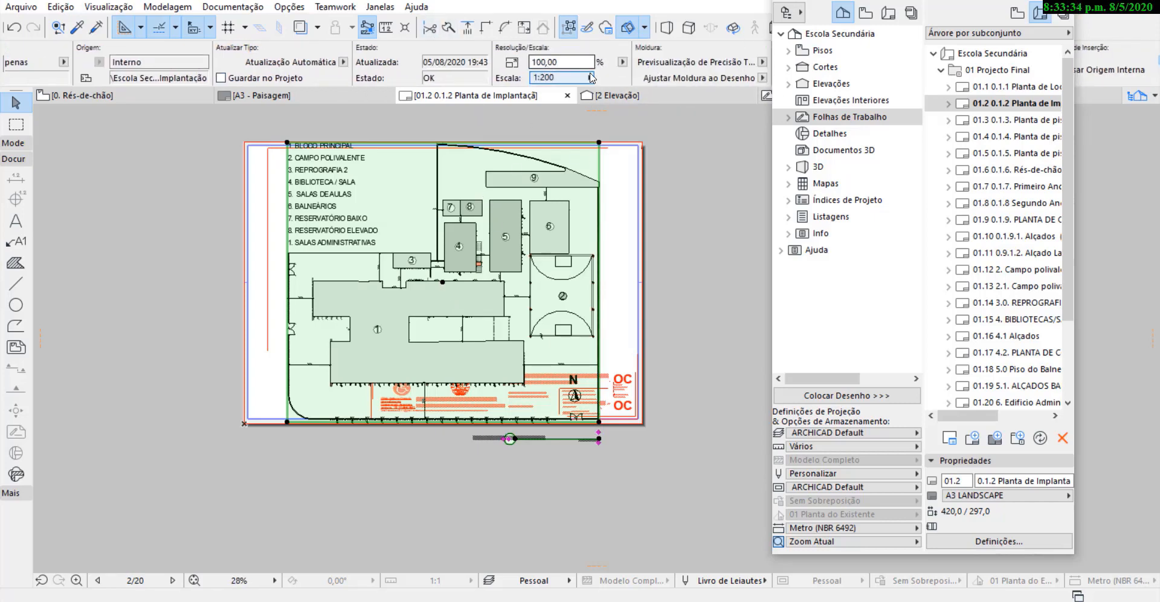
{"action": "left_click", "coordinate": [589, 77]}
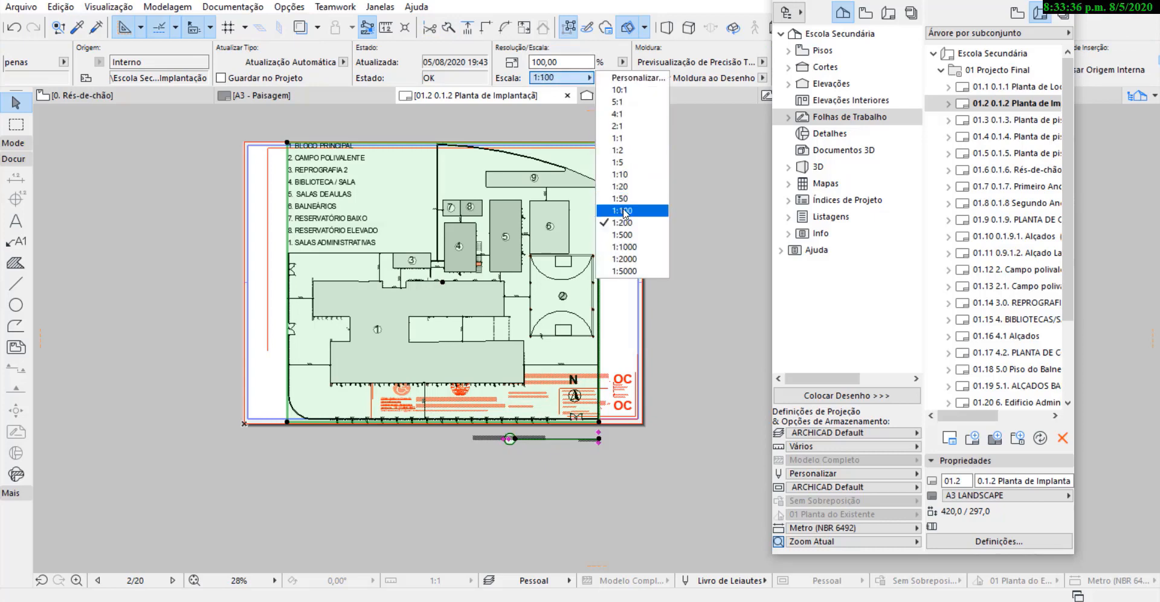
{"action": "left_click", "coordinate": [623, 210]}
{"action": "left_click", "coordinate": [589, 77]}
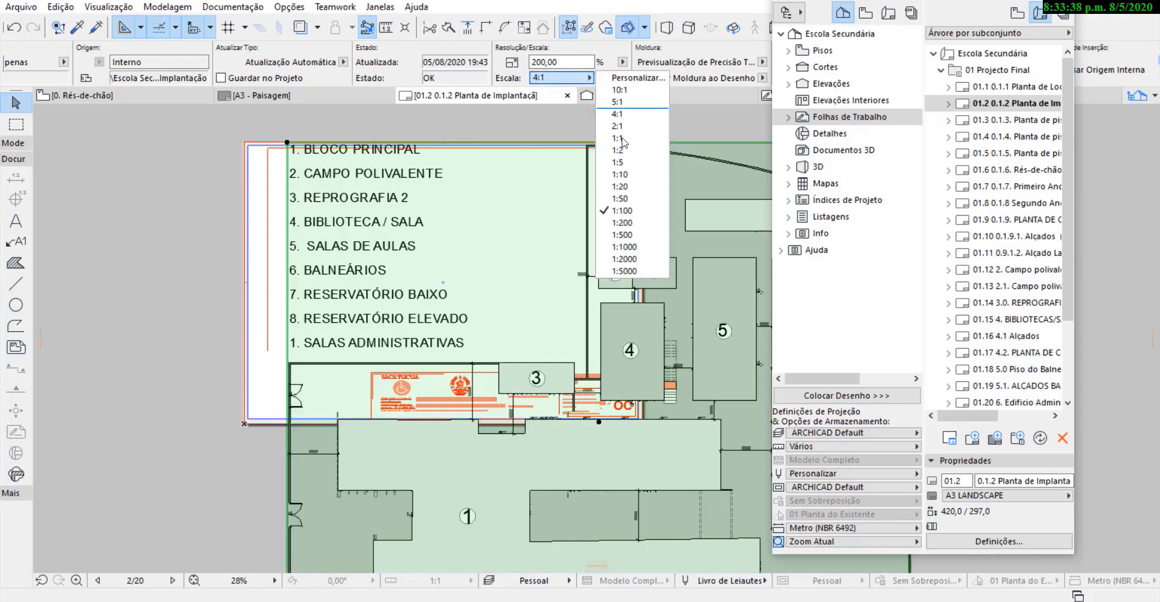
{"action": "left_click", "coordinate": [622, 222]}
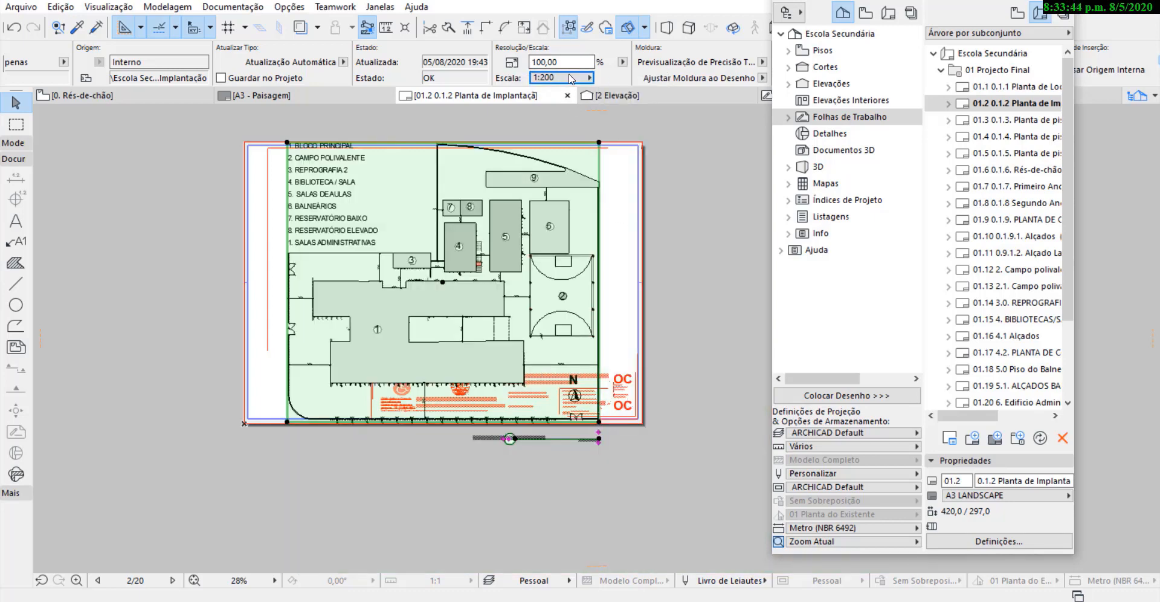
Set the site plan drawing to a custom scale of 1:250.
{"action": "left_click", "coordinate": [592, 78]}
{"action": "left_click", "coordinate": [629, 77]}
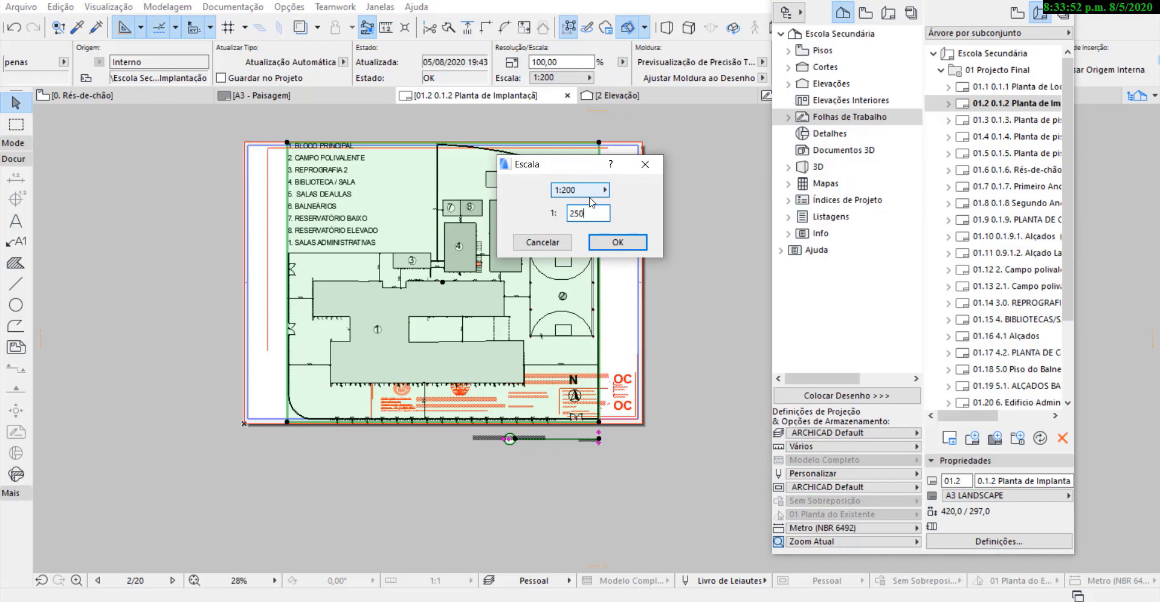
{"action": "left_click", "coordinate": [616, 242]}
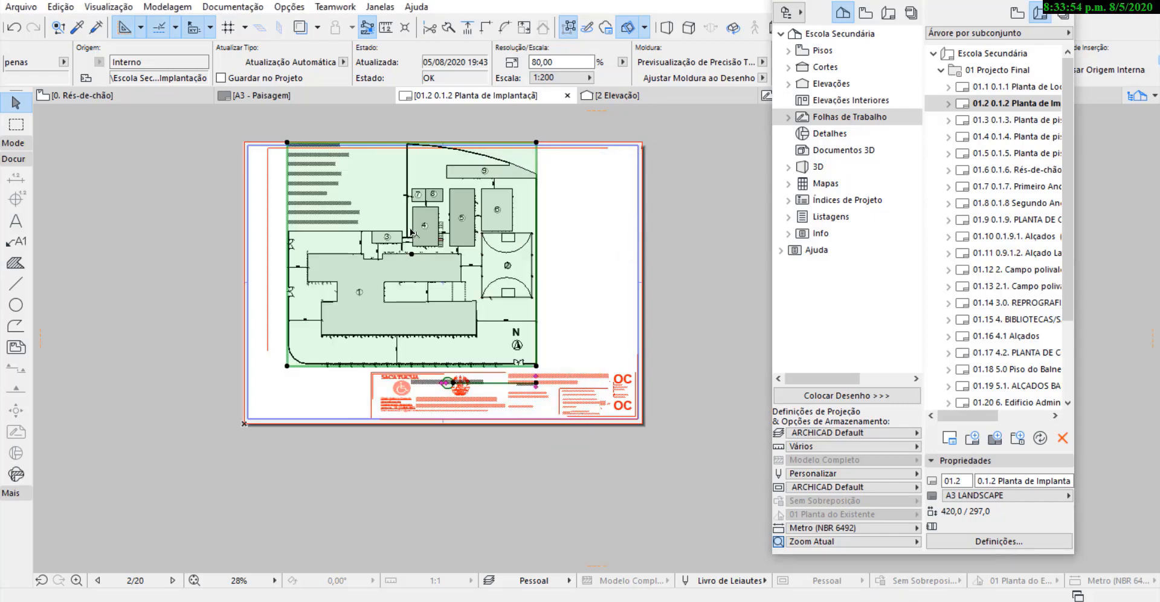
Move the site plan drawing to the middle of the sheet, aligned under the upper margin and clear of the title block.
{"action": "left_click_drag", "start_coordinate": [409, 217], "coordinate": [439, 227]}
{"action": "scroll", "coordinate": [444, 245], "scroll_direction": "up", "scroll_amount": 3}
{"action": "scroll", "coordinate": [471, 256], "scroll_direction": "down", "scroll_amount": 2}
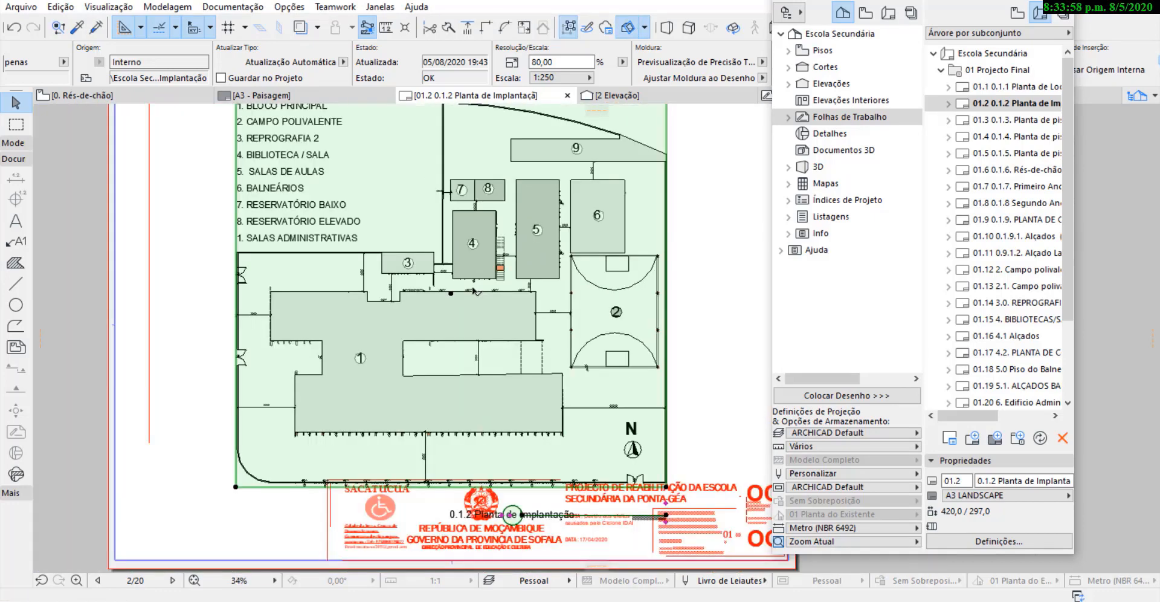
{"action": "scroll", "coordinate": [426, 151], "scroll_direction": "up", "scroll_amount": 3}
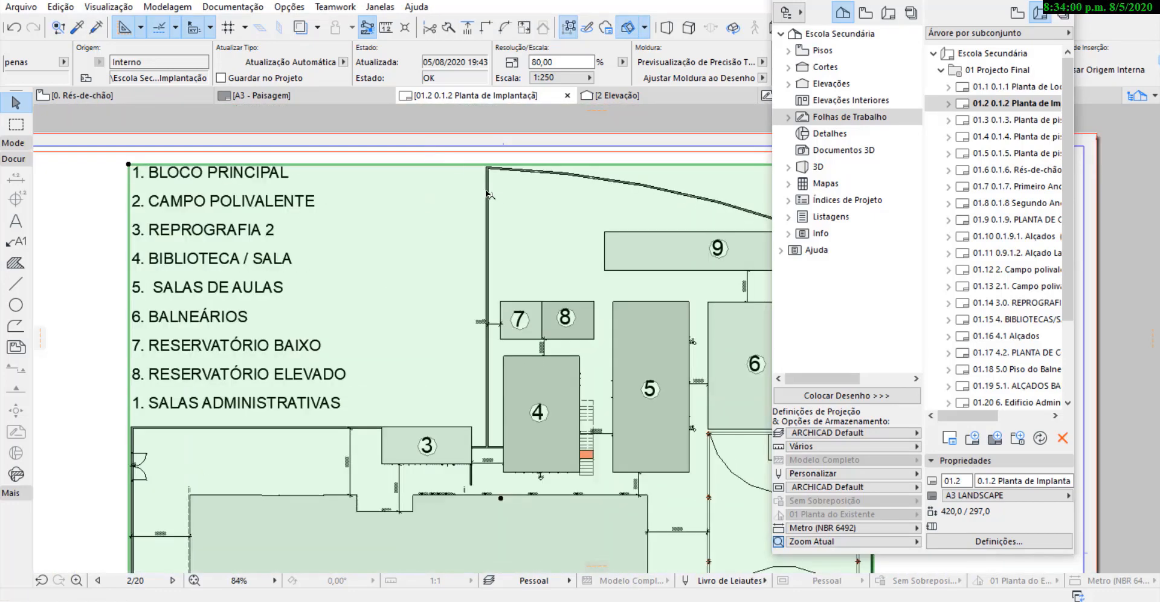
{"action": "left_click_drag", "start_coordinate": [488, 168], "coordinate": [496, 156]}
{"action": "scroll", "coordinate": [401, 109], "scroll_direction": "down", "scroll_amount": 5}
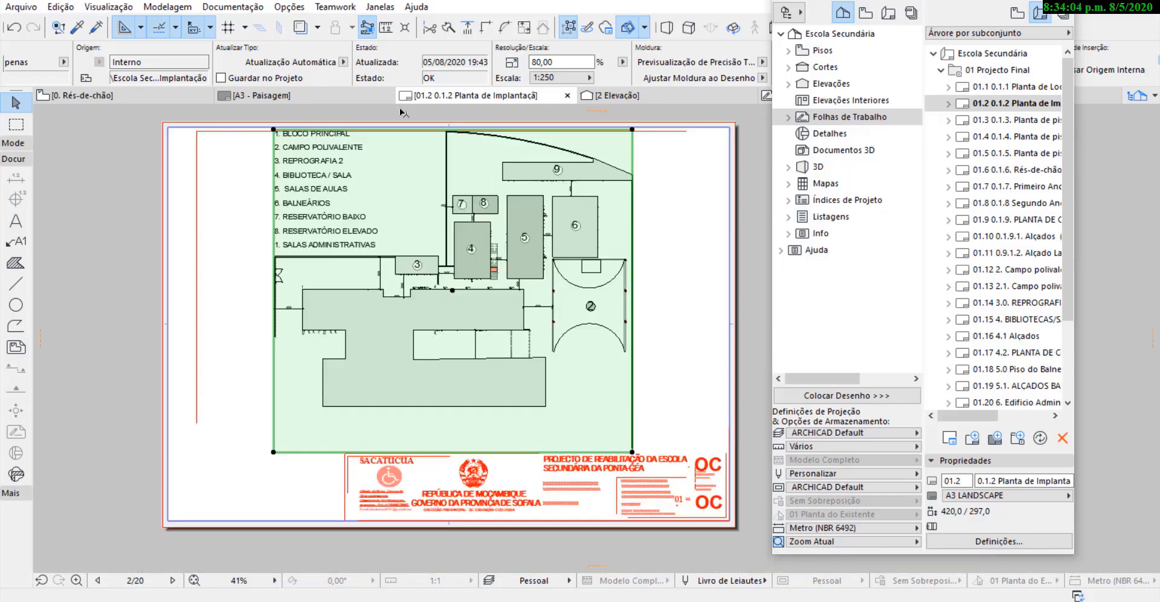
Move the site plan's drawing title separately into the empty space beside the title block, ending at the block's left edge.
{"action": "scroll", "coordinate": [494, 364], "scroll_direction": "up", "scroll_amount": 2}
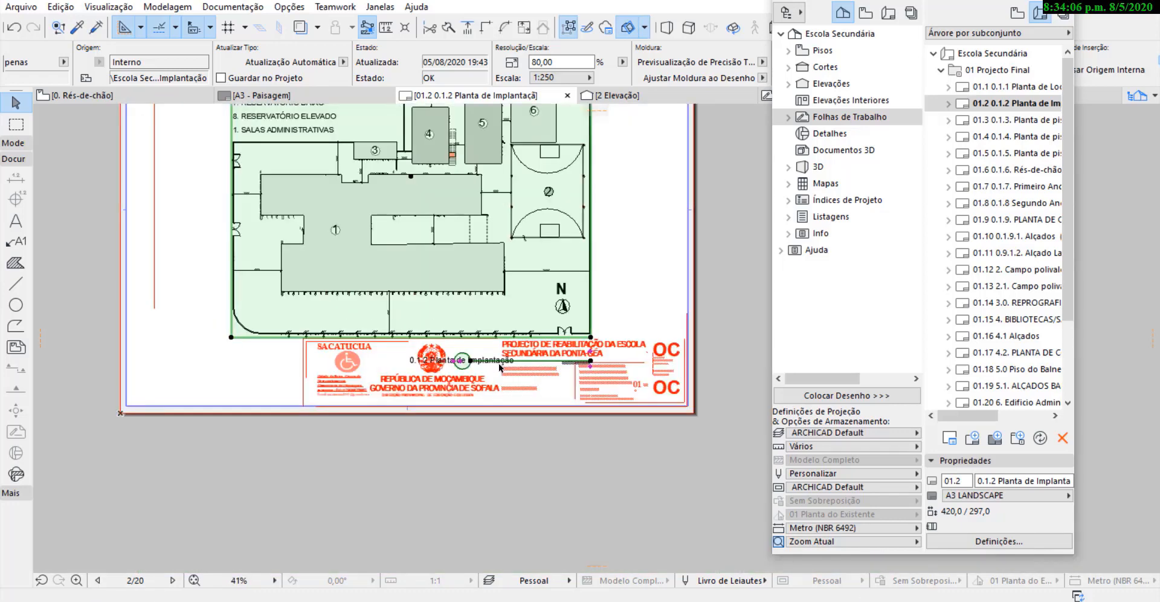
{"action": "scroll", "coordinate": [500, 367], "scroll_direction": "up", "scroll_amount": 3}
{"action": "scroll", "coordinate": [470, 360], "scroll_direction": "down", "scroll_amount": 4}
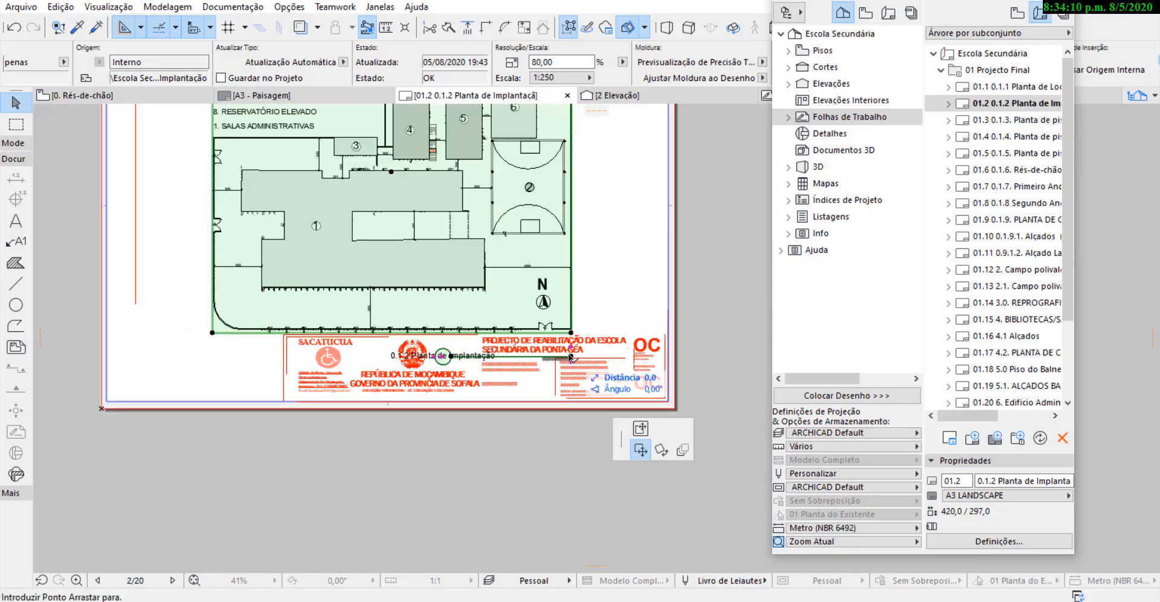
{"action": "left_click", "coordinate": [571, 357]}
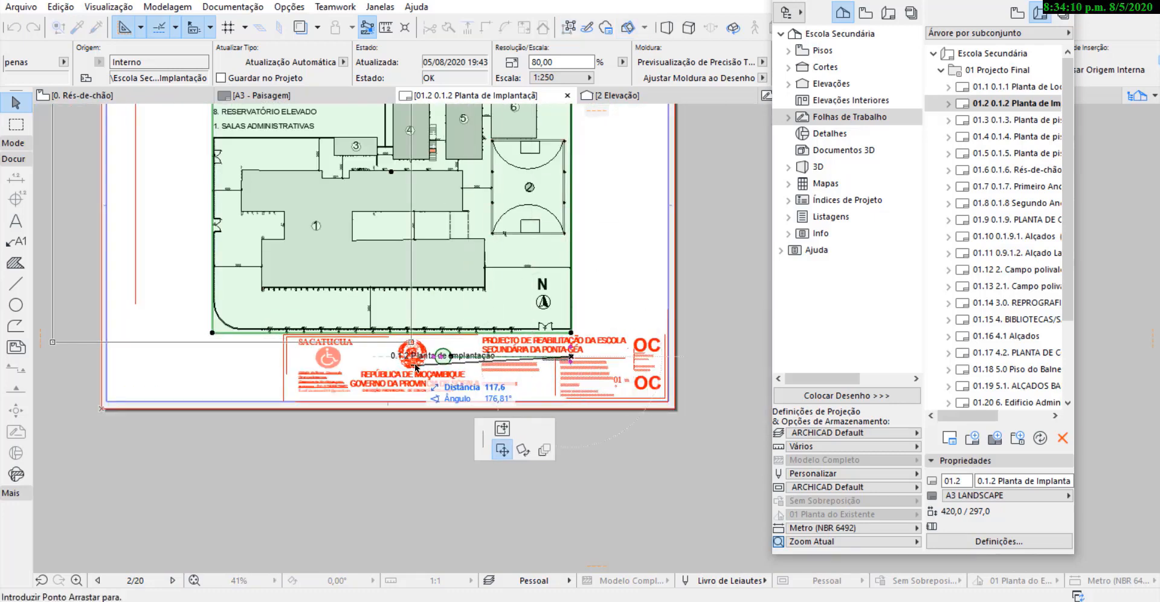
{"action": "left_click", "coordinate": [572, 357]}
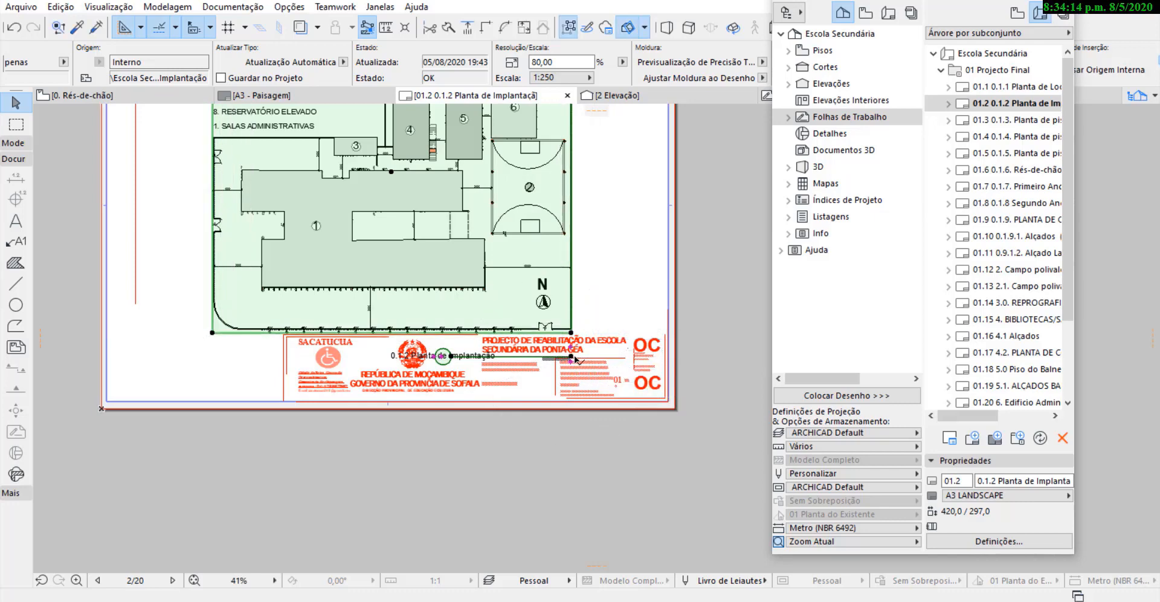
{"action": "left_click", "coordinate": [572, 357]}
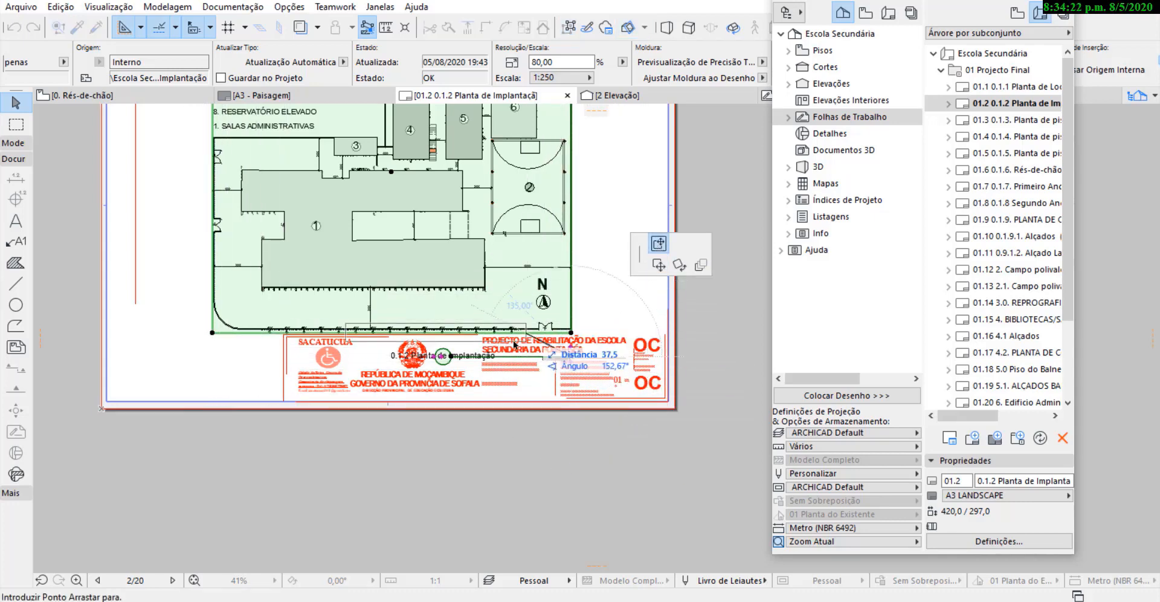
{"action": "left_click", "coordinate": [284, 384]}
{"action": "scroll", "coordinate": [186, 398], "scroll_direction": "up", "scroll_amount": 3}
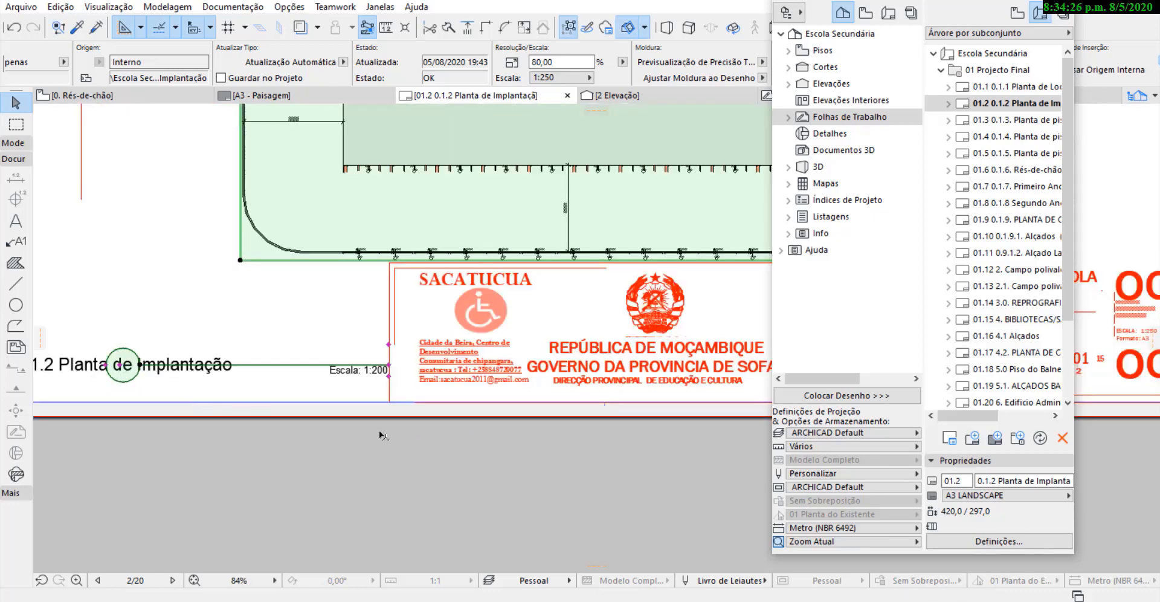
{"action": "scroll", "coordinate": [394, 451], "scroll_direction": "down", "scroll_amount": 3}
{"action": "scroll", "coordinate": [445, 437], "scroll_direction": "down", "scroll_amount": 1}
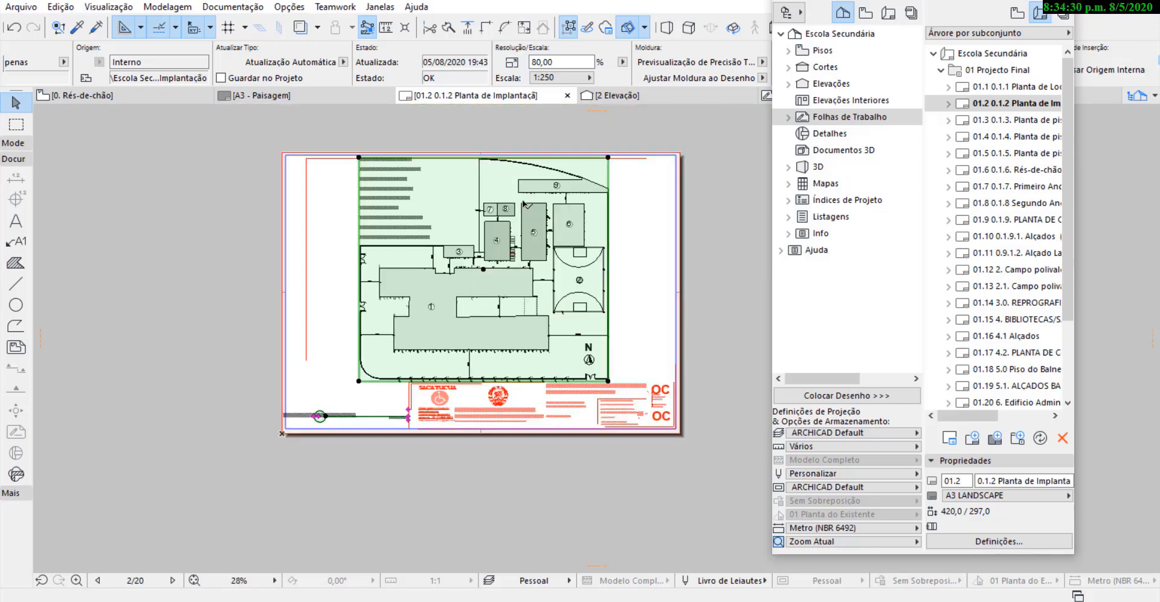
Deselect the site plan drawing and open layout 01.3 0.1.3. Planta de piso Rés-de-chão.
{"action": "scroll", "coordinate": [459, 143], "scroll_direction": "up", "scroll_amount": 6}
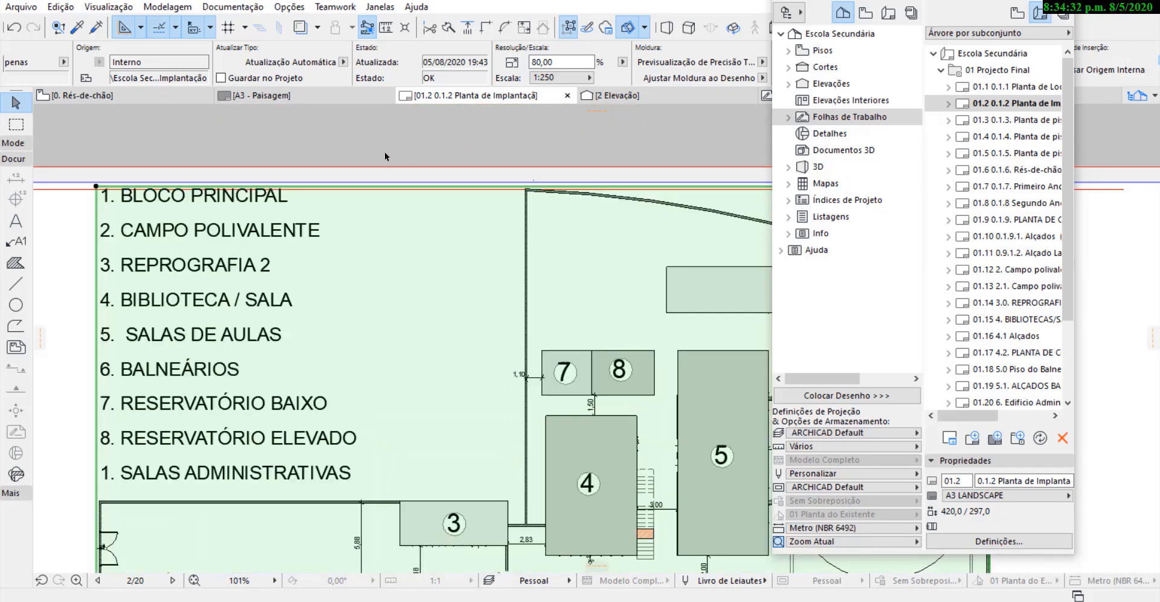
{"action": "scroll", "coordinate": [383, 151], "scroll_direction": "down", "scroll_amount": 3}
{"action": "scroll", "coordinate": [229, 166], "scroll_direction": "up", "scroll_amount": 1}
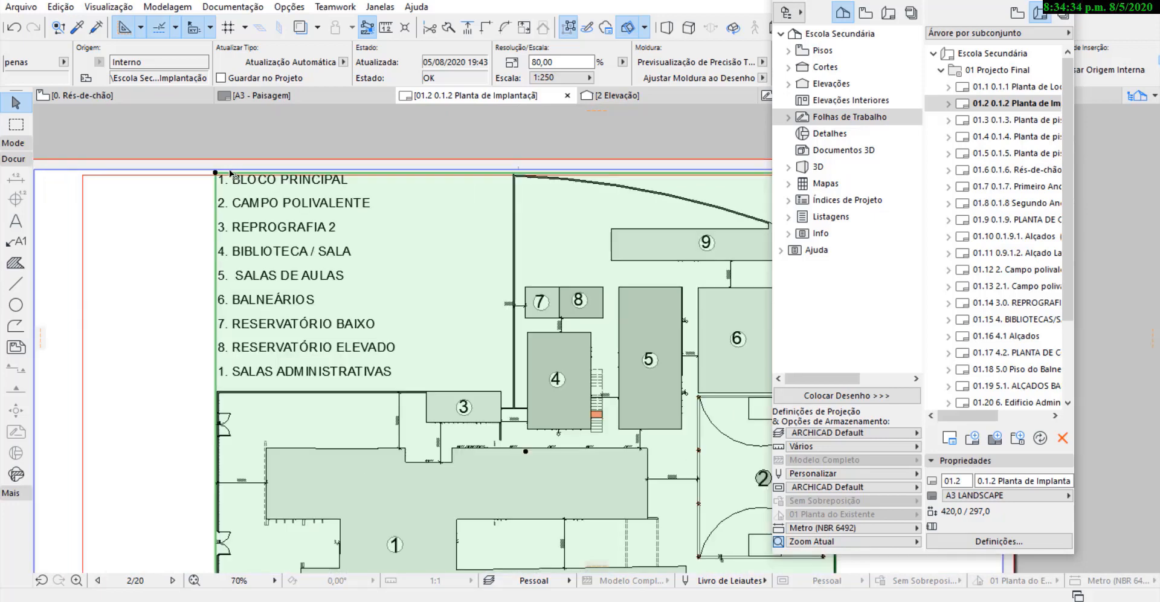
{"action": "scroll", "coordinate": [196, 143], "scroll_direction": "down", "scroll_amount": 5}
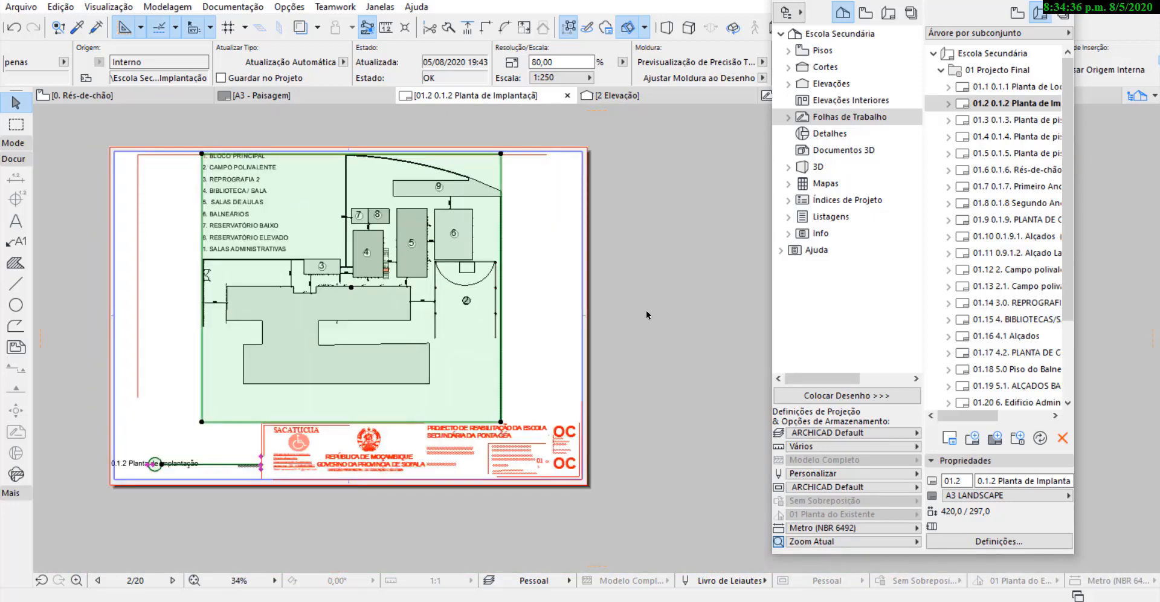
{"action": "left_click", "coordinate": [691, 233]}
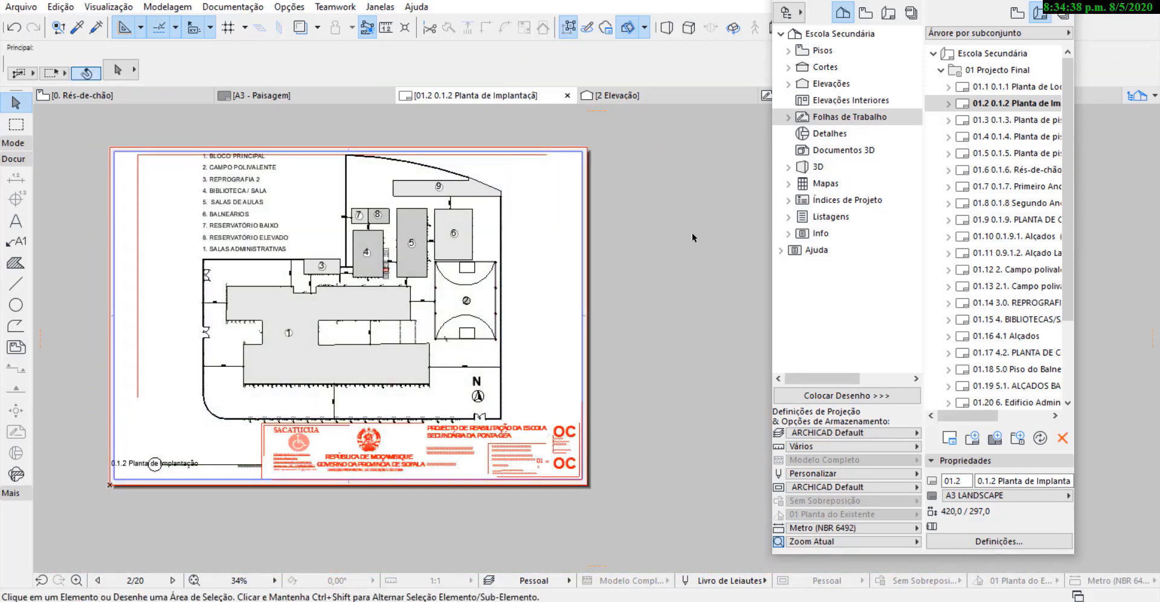
{"action": "double_click", "coordinate": [967, 119]}
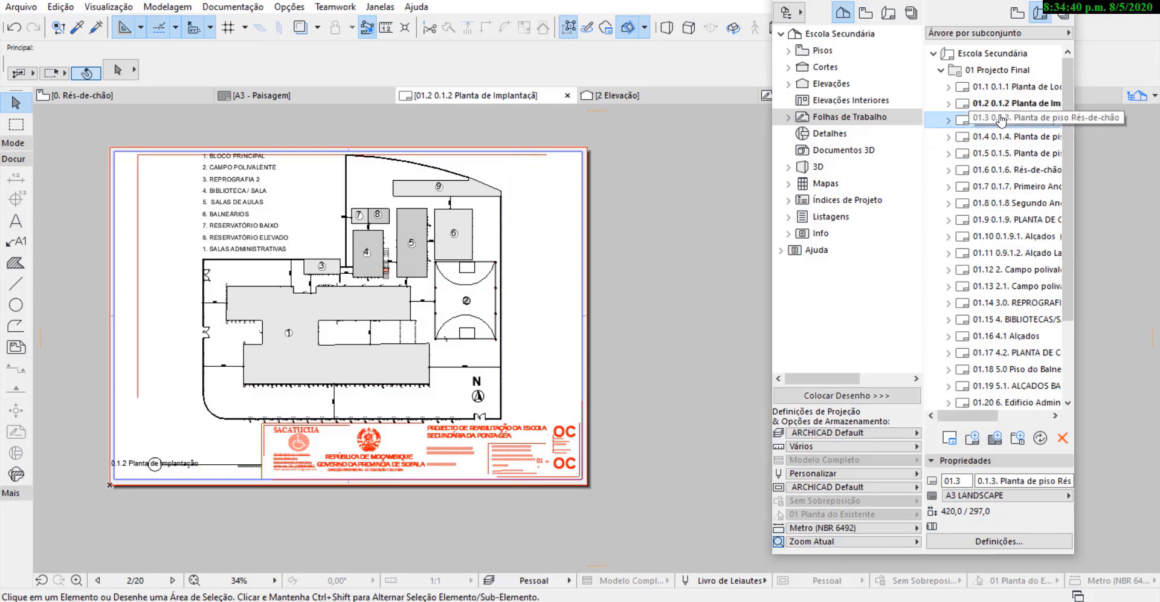
Select the Rés-de-chão floor plan drawing and crop its frame's right edge inward, close to the plan's dimensions.
{"action": "left_click", "coordinate": [625, 471]}
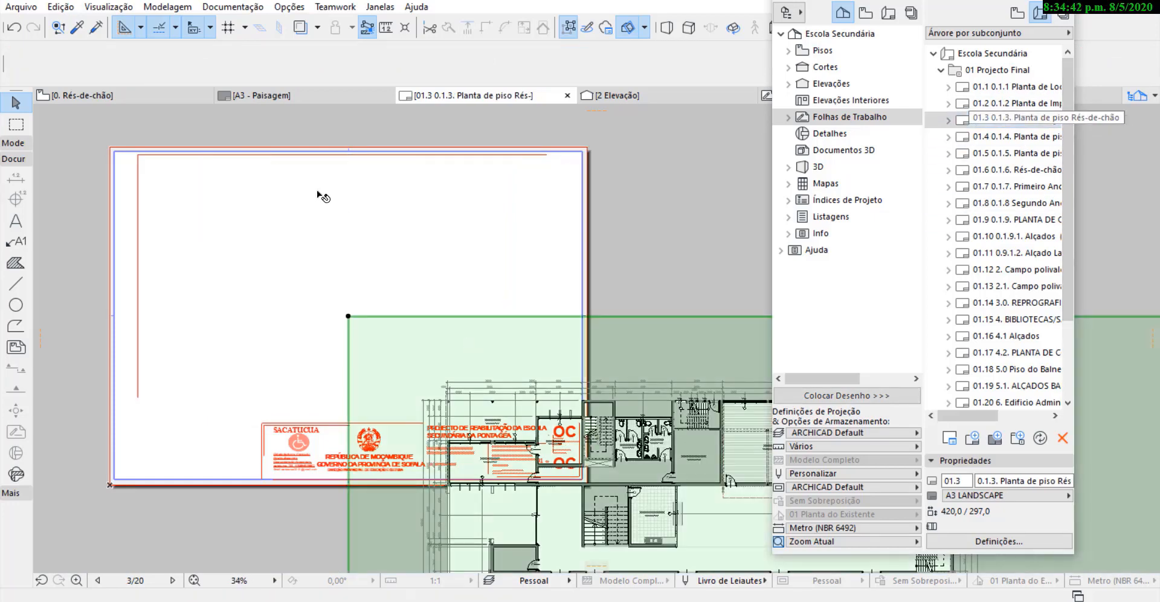
{"action": "scroll", "coordinate": [274, 180], "scroll_direction": "down", "scroll_amount": 3}
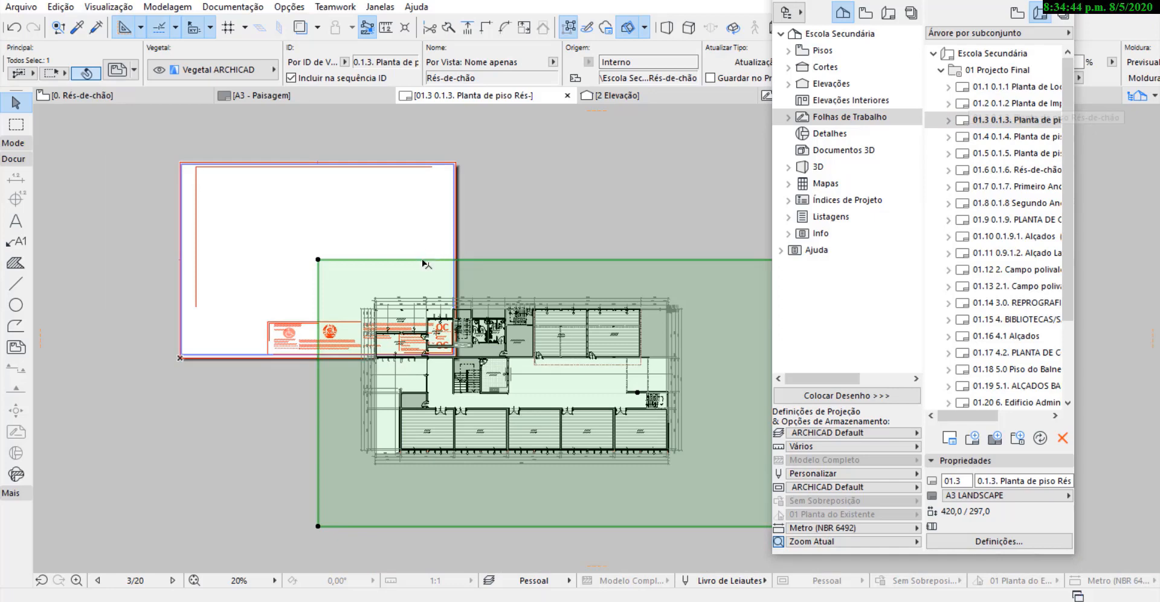
{"action": "scroll", "coordinate": [369, 300], "scroll_direction": "down", "scroll_amount": 1}
{"action": "scroll", "coordinate": [333, 290], "scroll_direction": "down", "scroll_amount": 2}
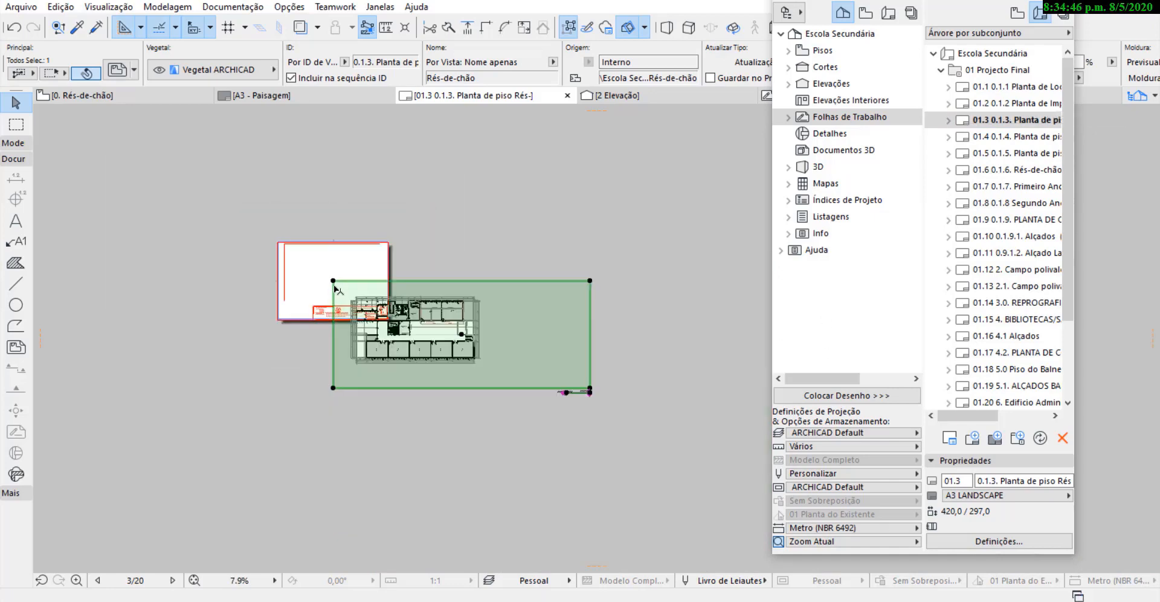
{"action": "left_click", "coordinate": [591, 329]}
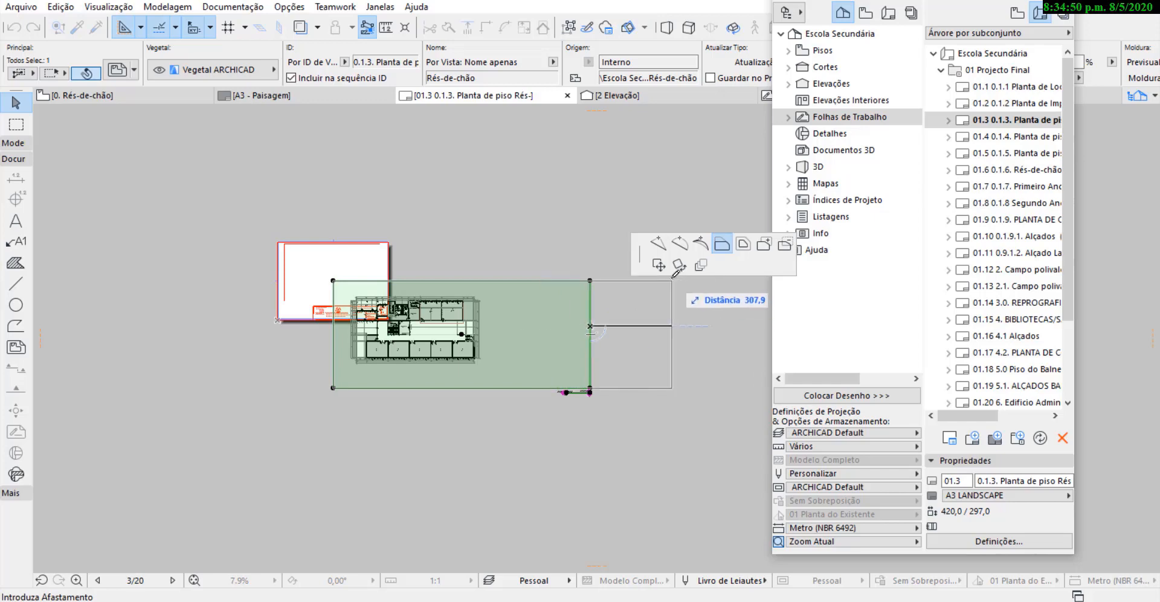
{"action": "left_click", "coordinate": [480, 303]}
{"action": "scroll", "coordinate": [452, 301], "scroll_direction": "up", "scroll_amount": 2}
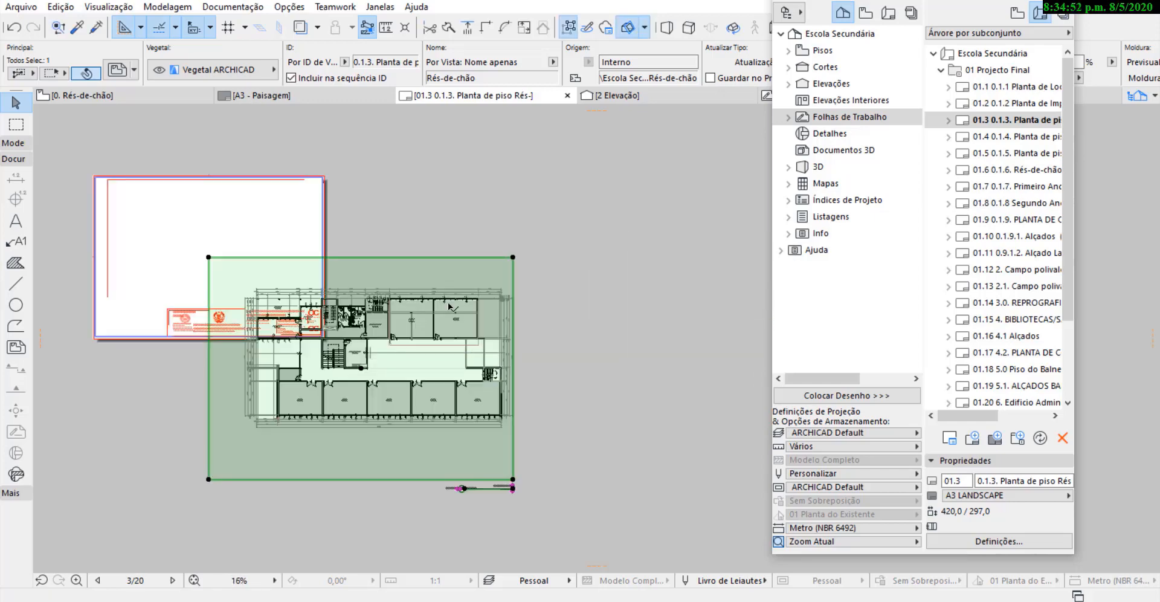
Crop the top, left and bottom edges of the Rés-de-chão drawing's frame close around the plan.
{"action": "left_click", "coordinate": [439, 256]}
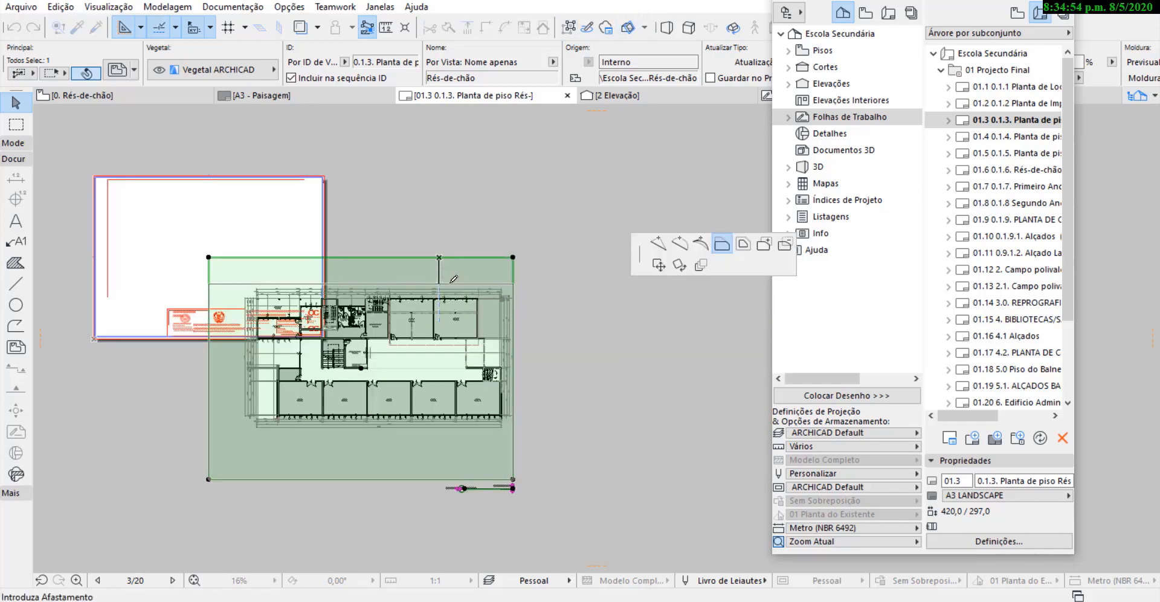
{"action": "left_click", "coordinate": [438, 283]}
{"action": "left_click", "coordinate": [208, 368]}
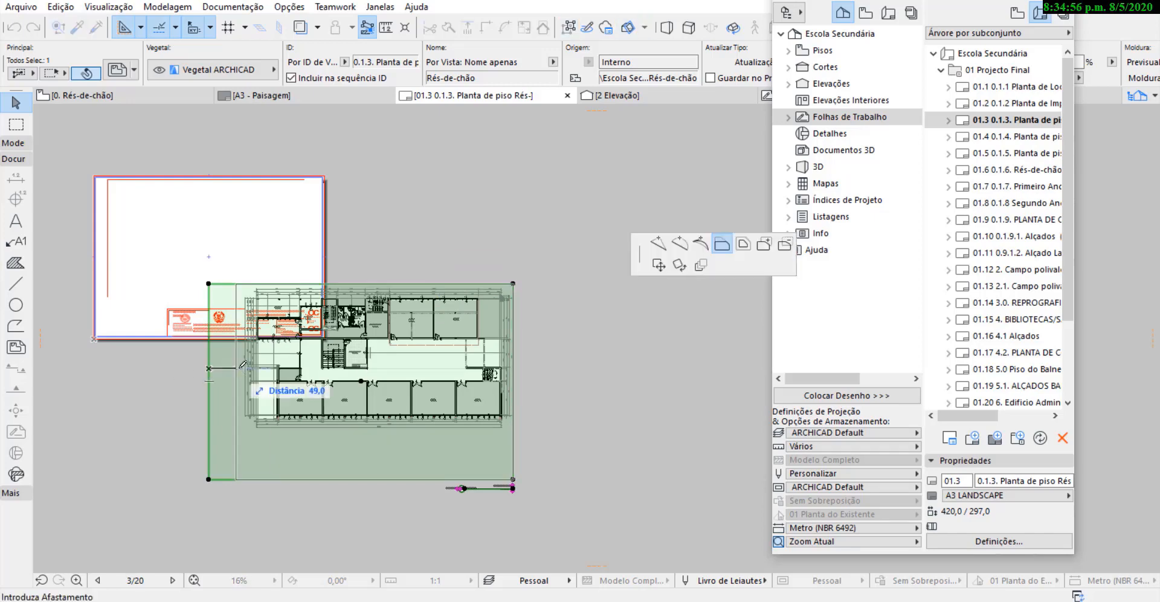
{"action": "left_click", "coordinate": [239, 368]}
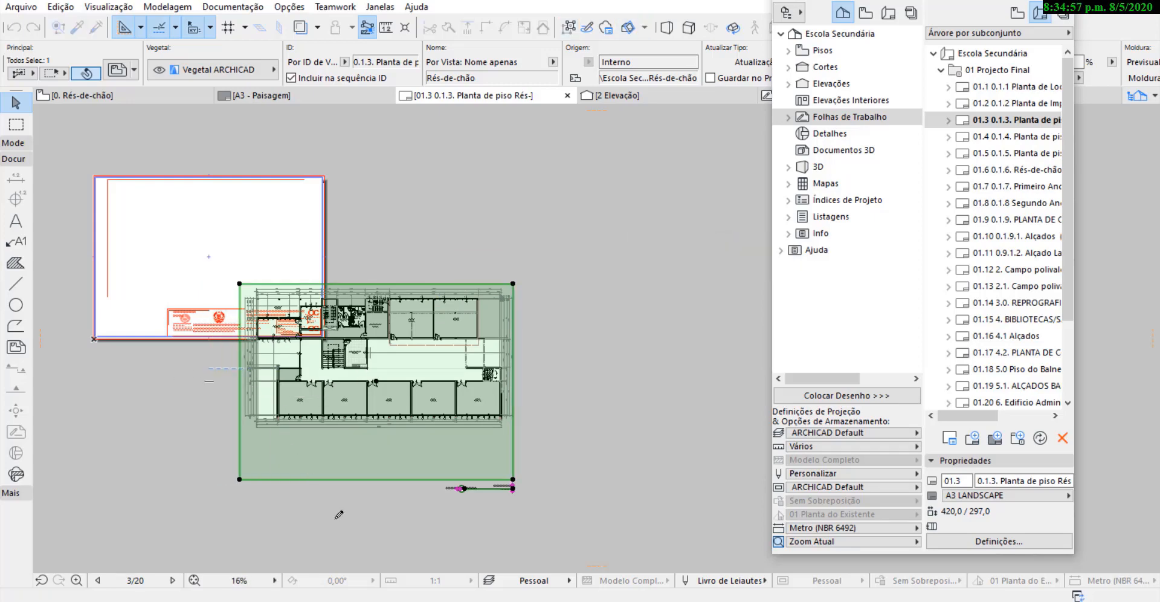
{"action": "left_click", "coordinate": [337, 479]}
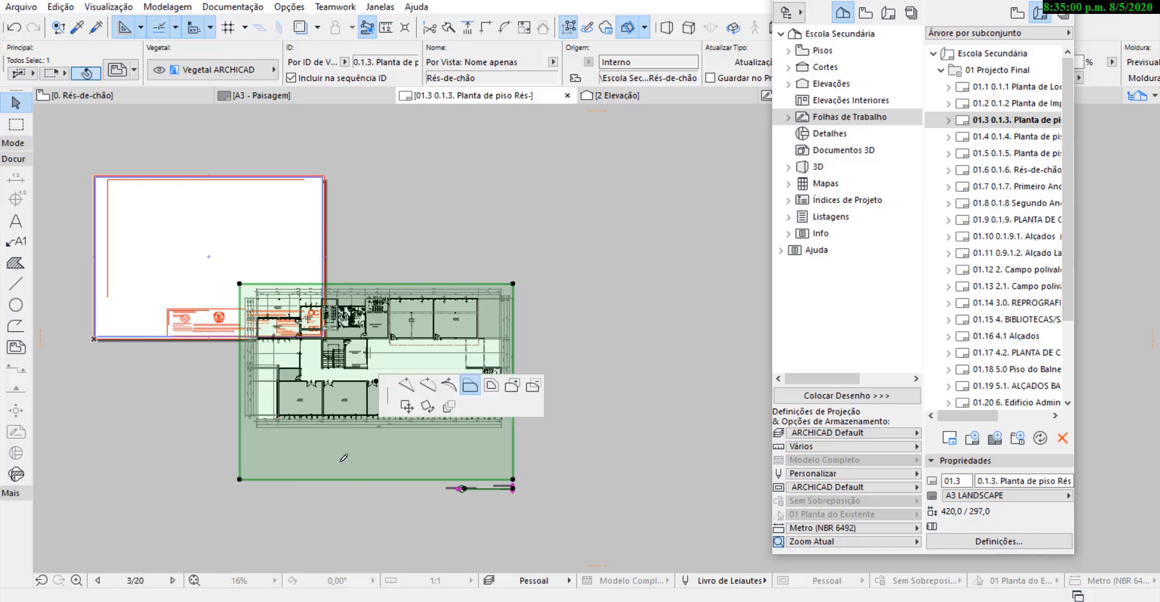
{"action": "left_click", "coordinate": [419, 432]}
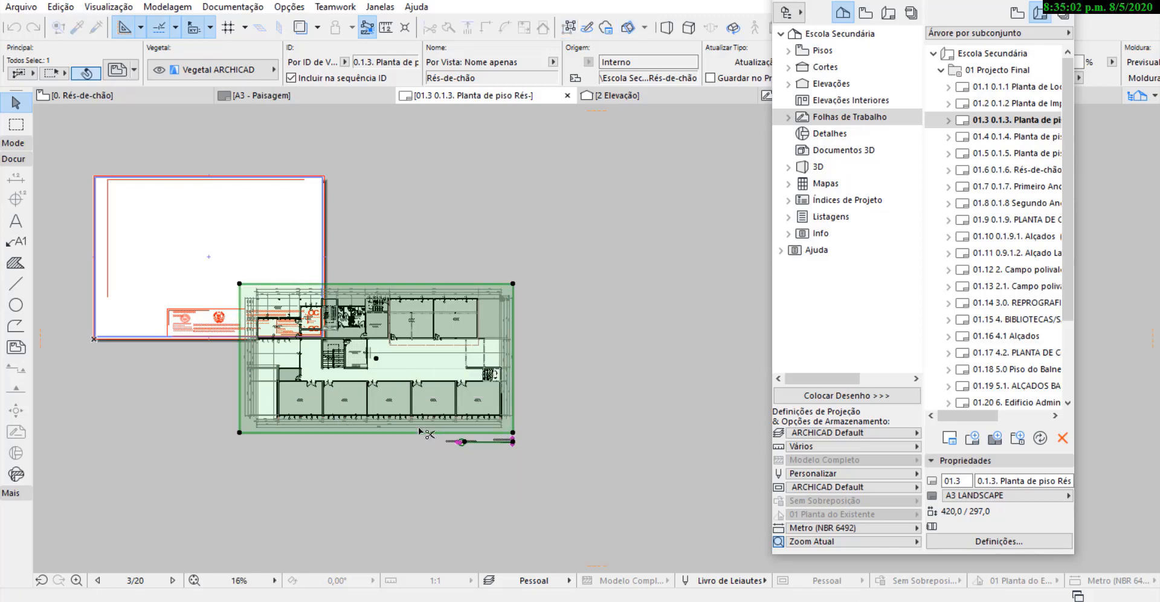
Move the Rés-de-chão drawing by its centre point to about the centre of the A3 sheet.
{"action": "key", "text": "ctrl+d"}
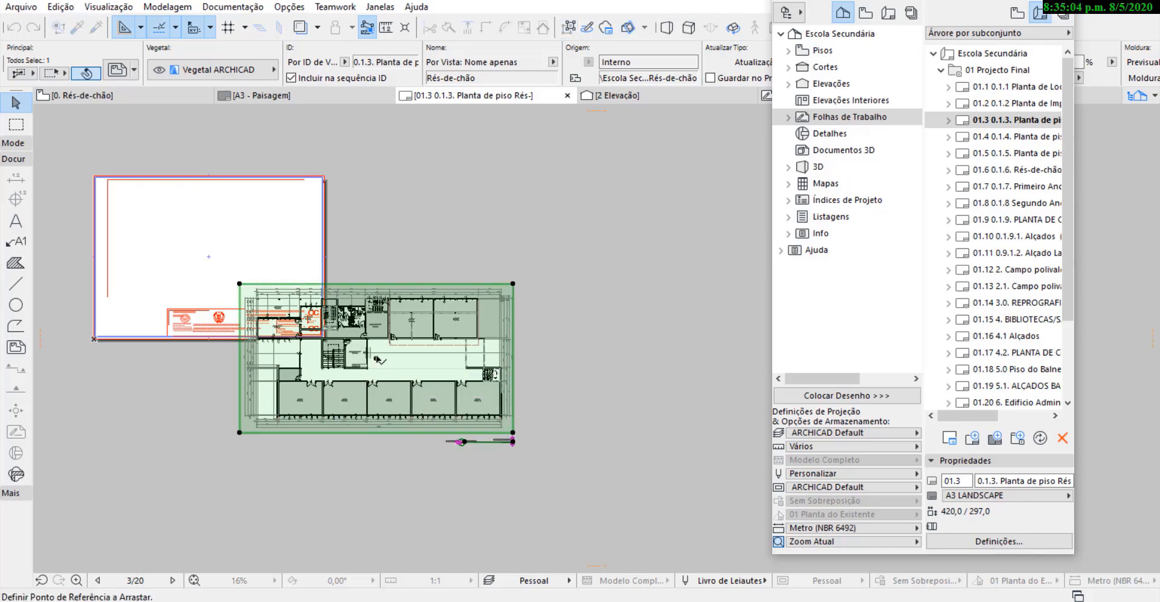
{"action": "left_click", "coordinate": [377, 360]}
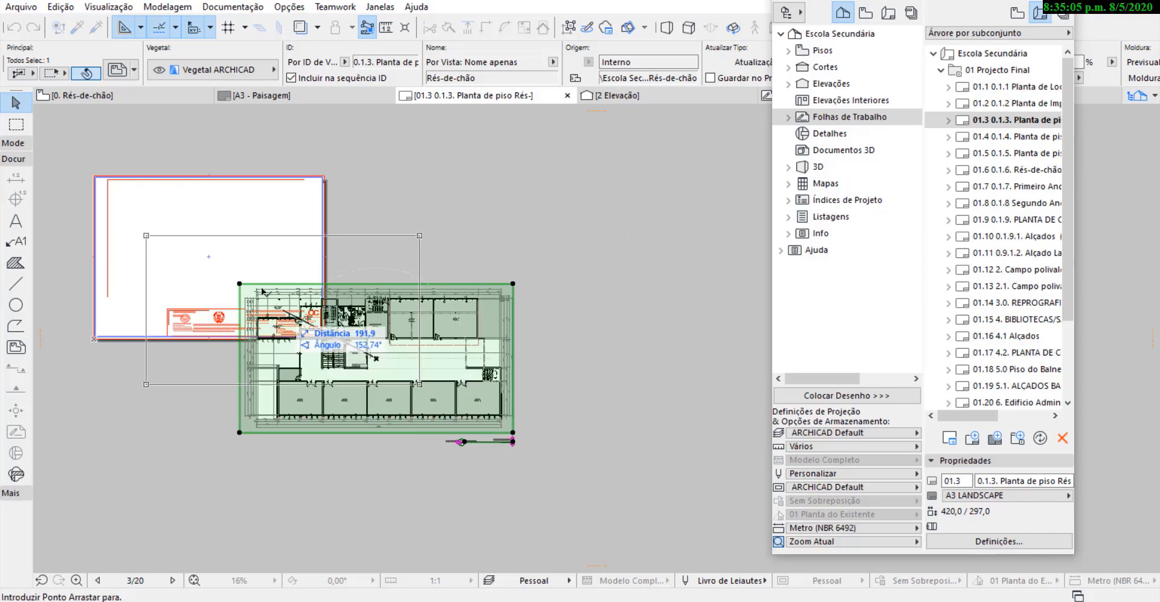
{"action": "left_click", "coordinate": [215, 254]}
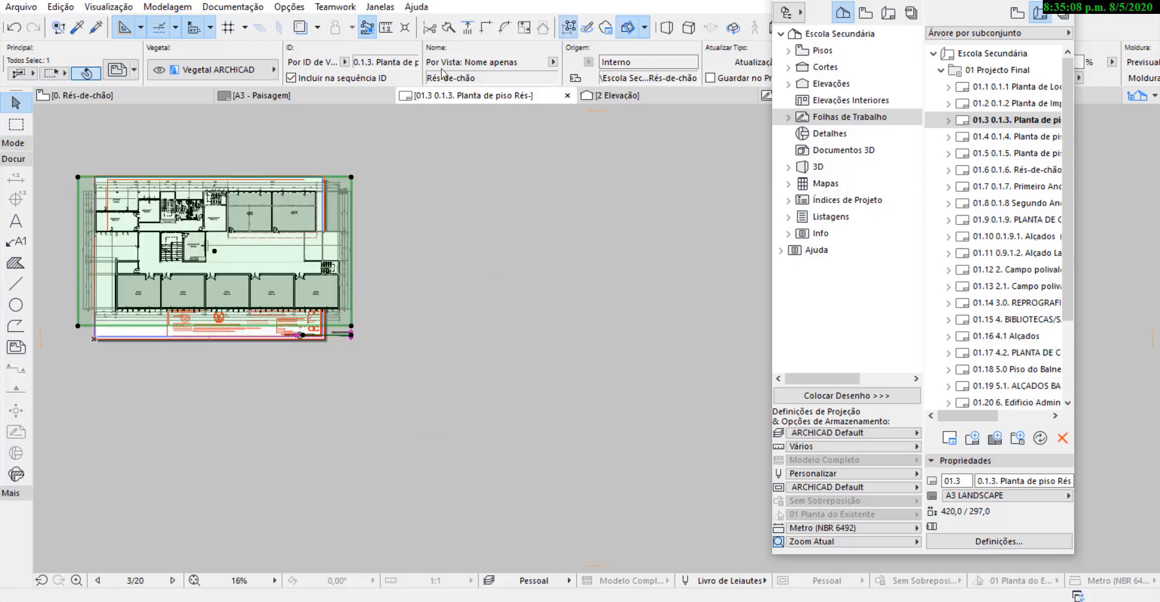
Set the Rés-de-chão floor plan drawing to a custom scale of 1:125.
{"action": "scroll", "coordinate": [215, 232], "scroll_direction": "up", "scroll_amount": 2}
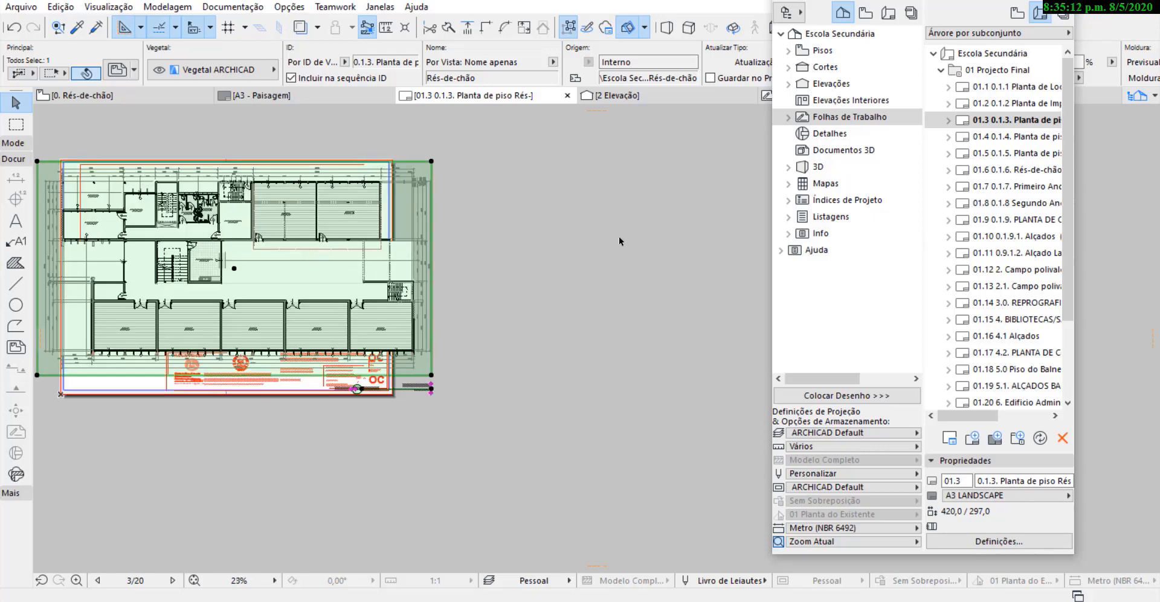
{"action": "scroll", "coordinate": [620, 241], "scroll_direction": "down", "scroll_amount": 2}
{"action": "scroll", "coordinate": [325, 227], "scroll_direction": "up", "scroll_amount": 3}
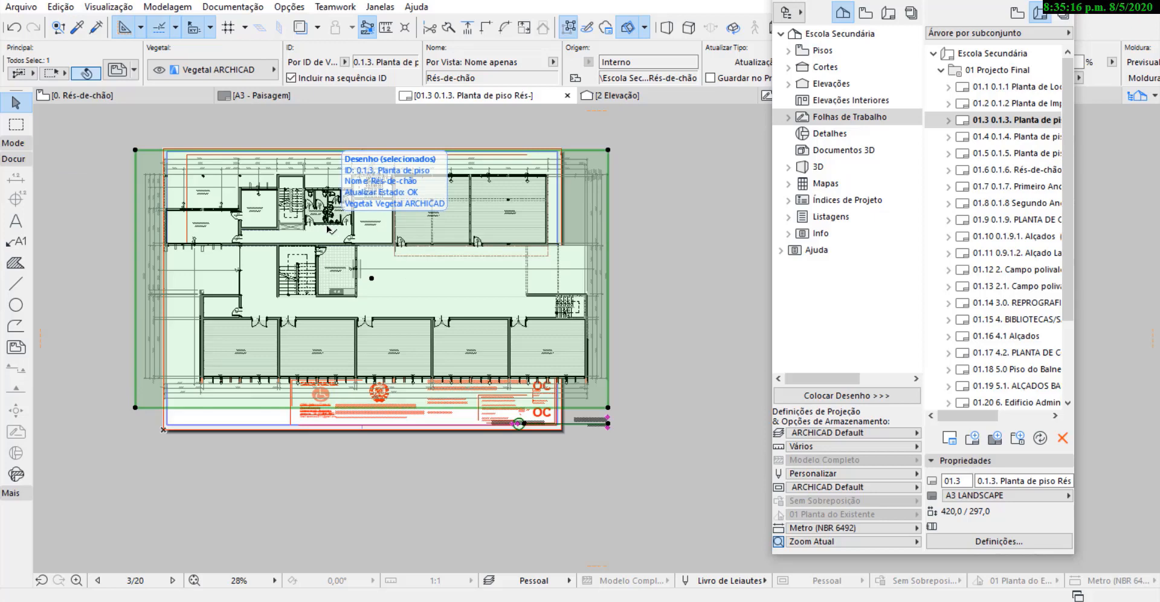
{"action": "scroll", "coordinate": [601, 79], "scroll_direction": "right", "scroll_amount": 4}
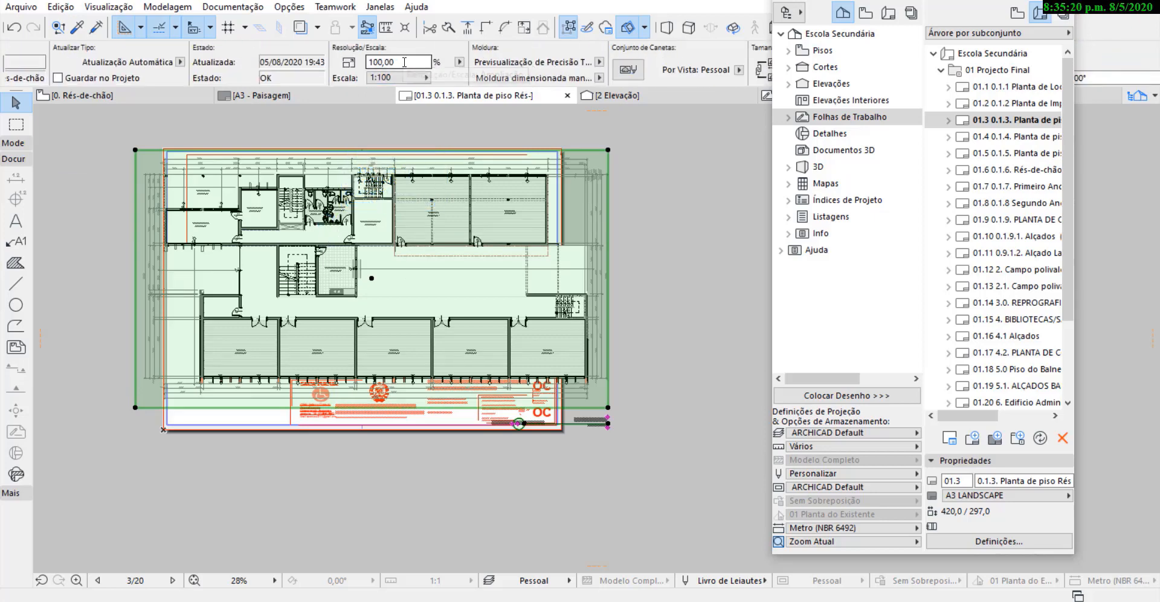
{"action": "left_click", "coordinate": [416, 77]}
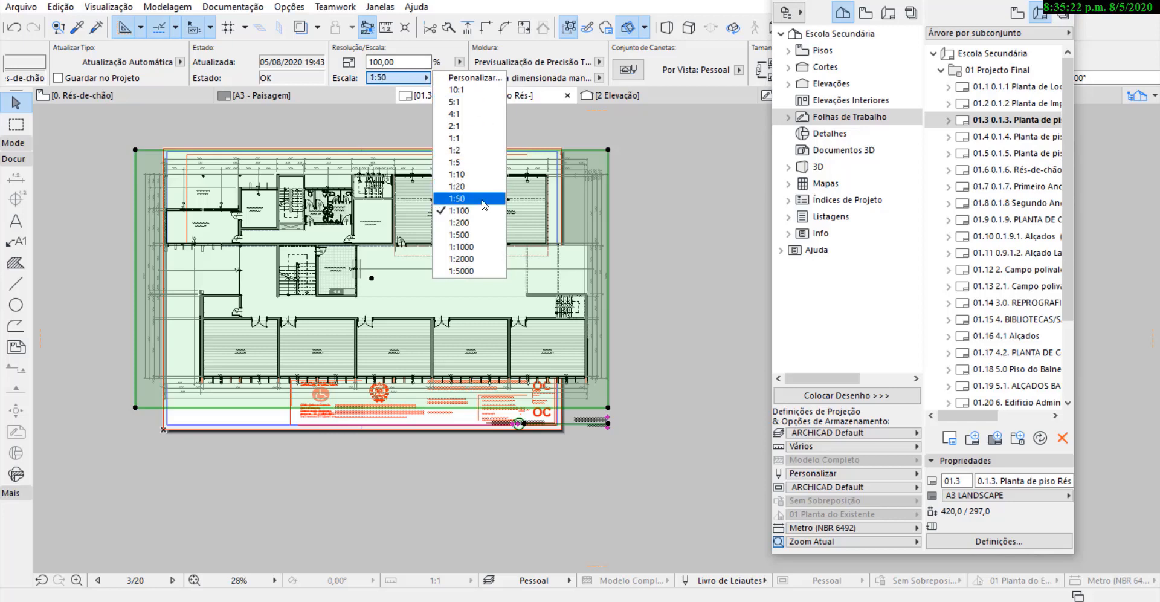
{"action": "left_click", "coordinate": [404, 62]}
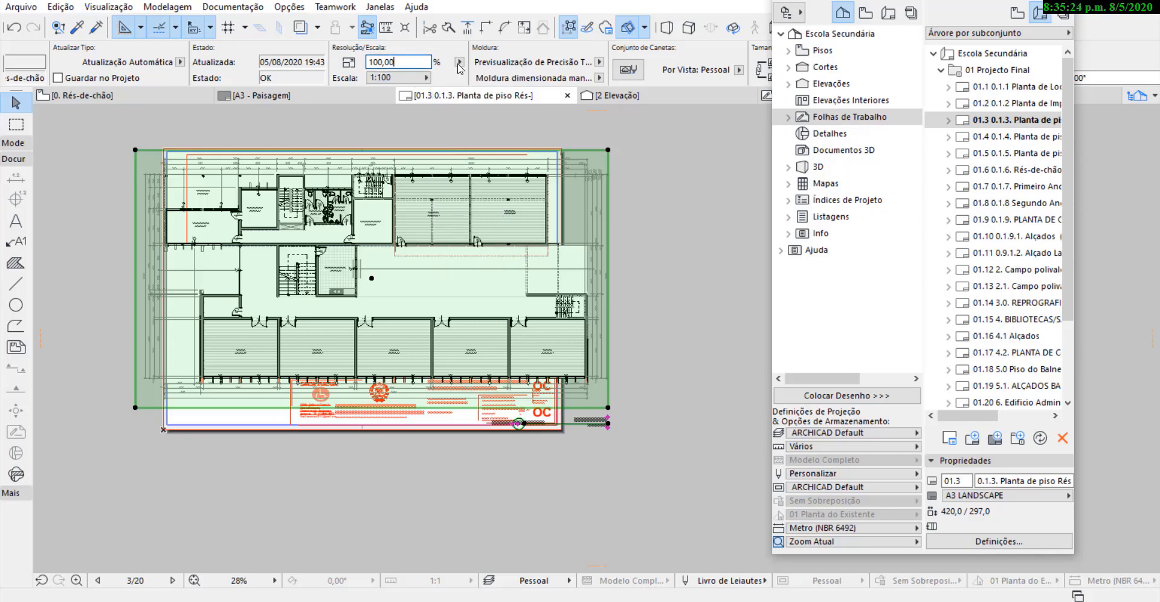
{"action": "left_click", "coordinate": [425, 77]}
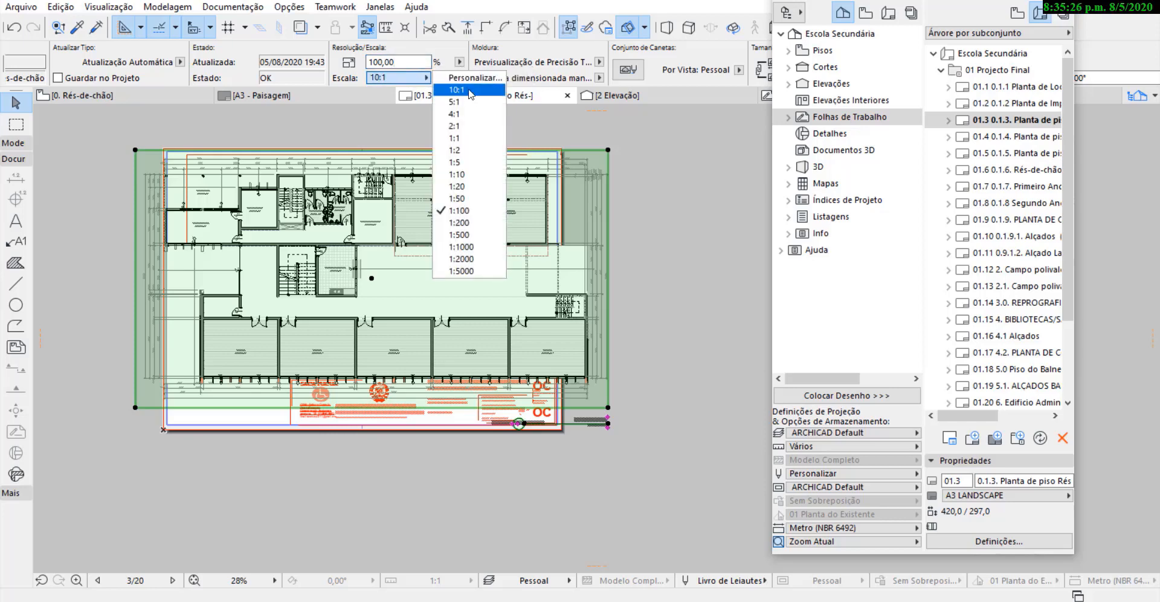
{"action": "left_click", "coordinate": [445, 79]}
{"action": "left_click", "coordinate": [597, 213]}
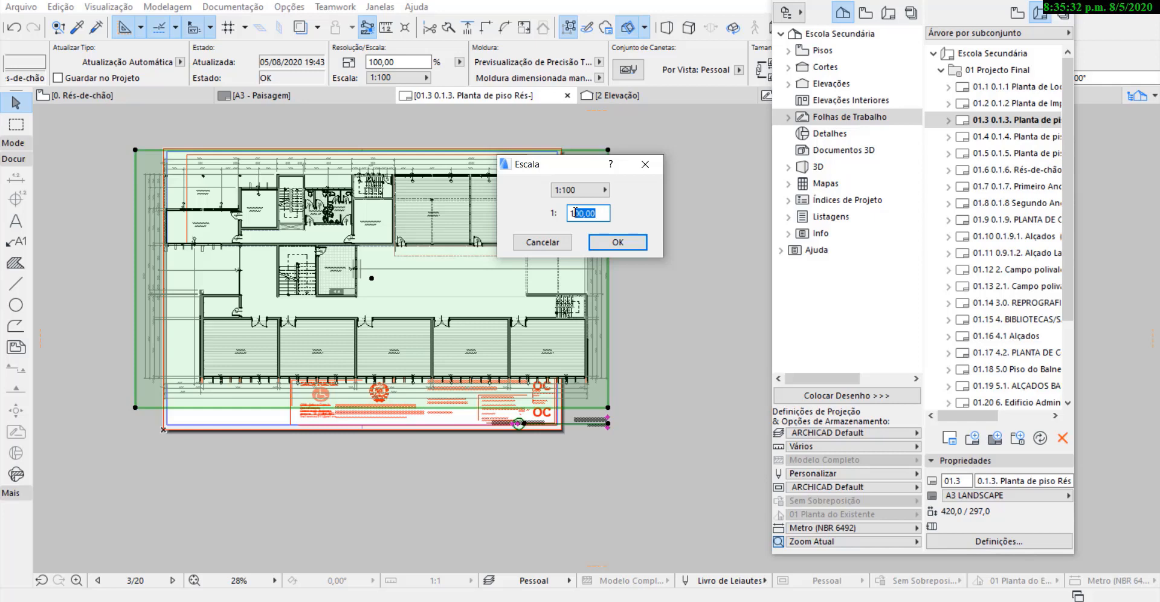
{"action": "left_click", "coordinate": [613, 241]}
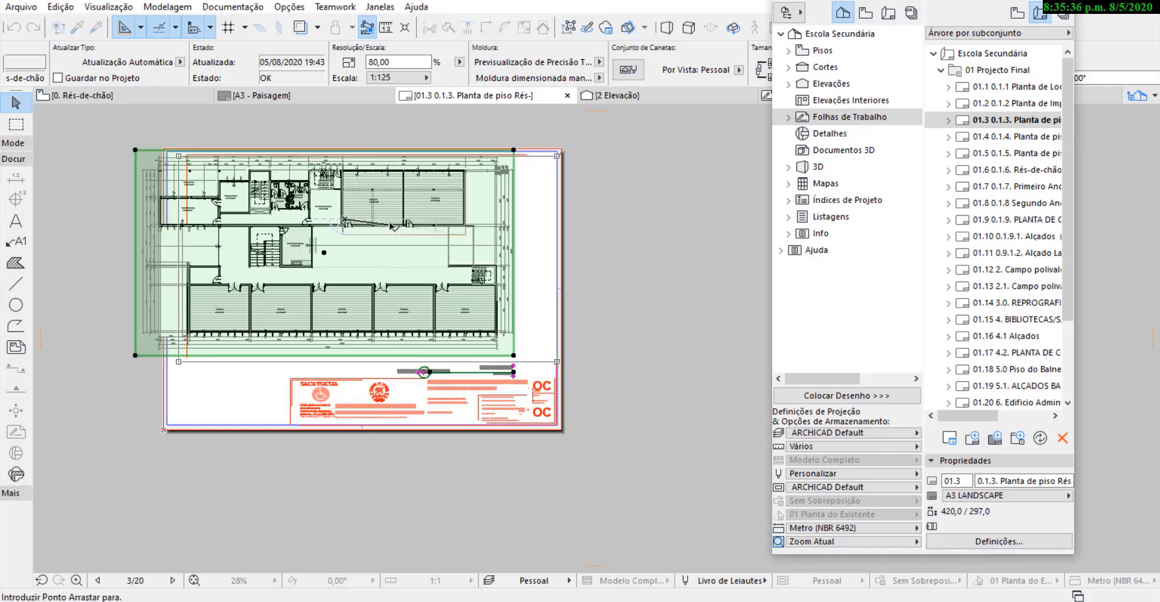
Fit the Rés-de-chão drawing against the sheet's right border and crop its frame's left edge close to the dimensions.
{"action": "scroll", "coordinate": [367, 240], "scroll_direction": "up", "scroll_amount": 2}
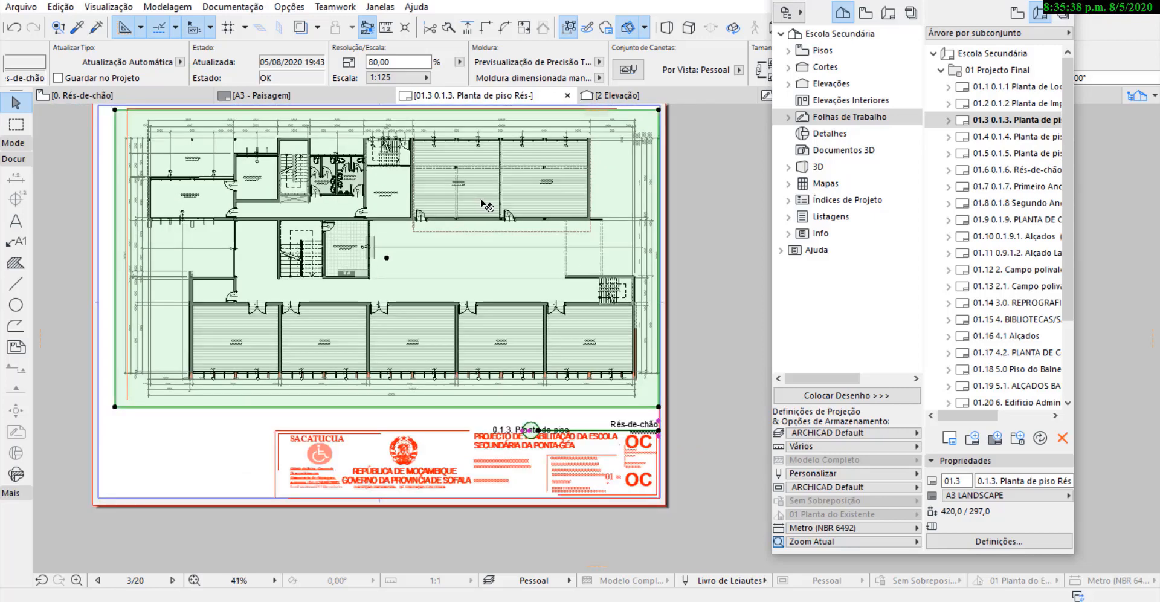
{"action": "scroll", "coordinate": [89, 216], "scroll_direction": "up", "scroll_amount": 3}
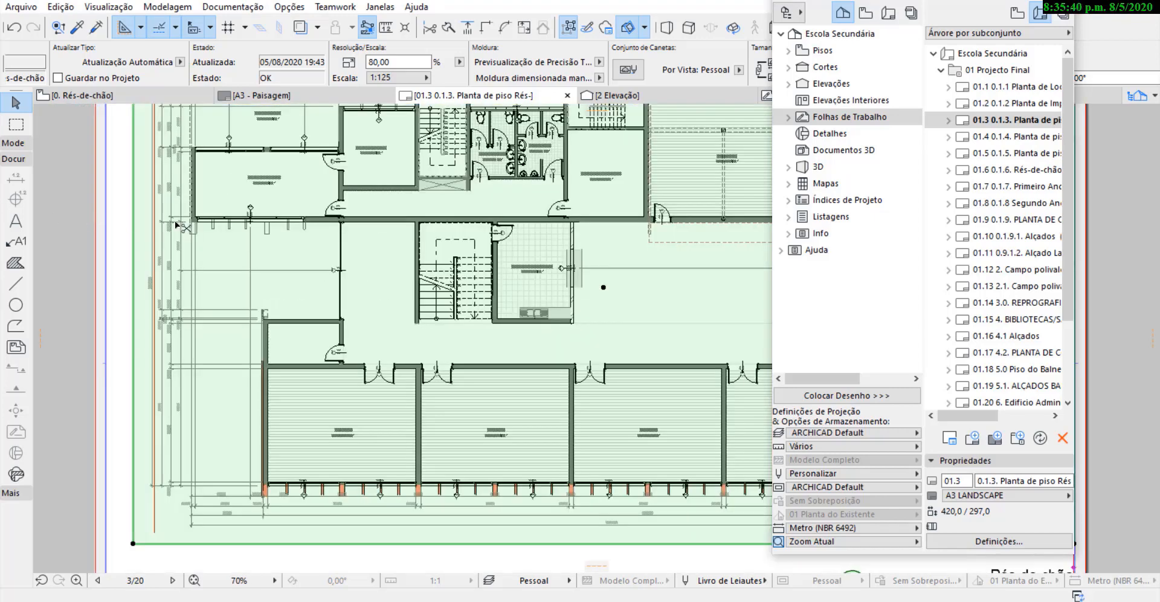
{"action": "left_click", "coordinate": [131, 213]}
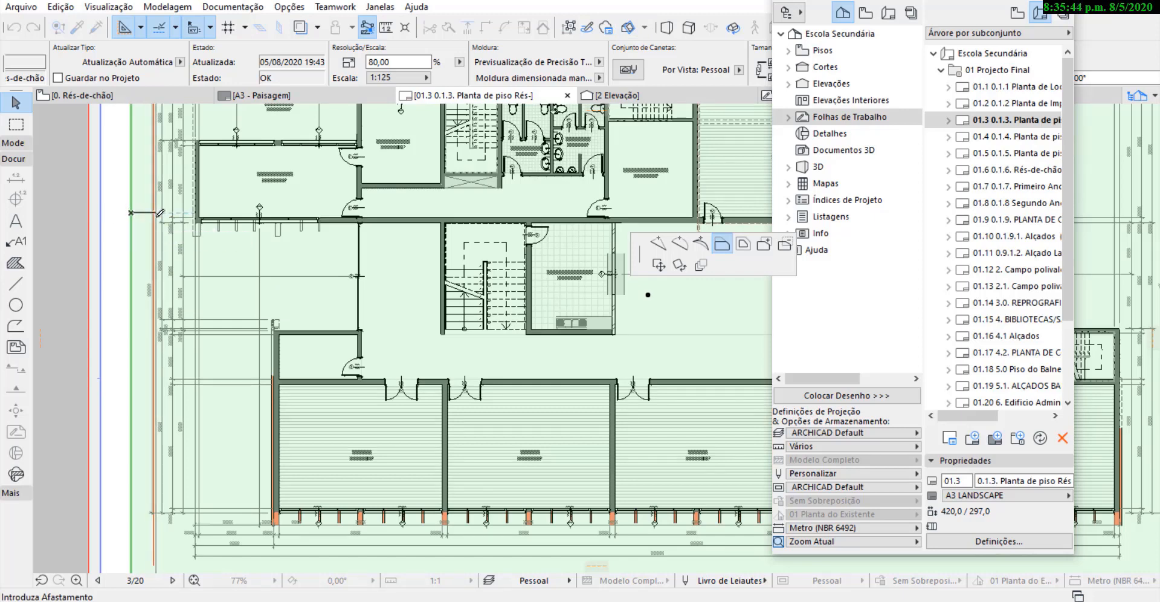
{"action": "key", "text": "Escape"}
{"action": "scroll", "coordinate": [145, 232], "scroll_direction": "up", "scroll_amount": 4}
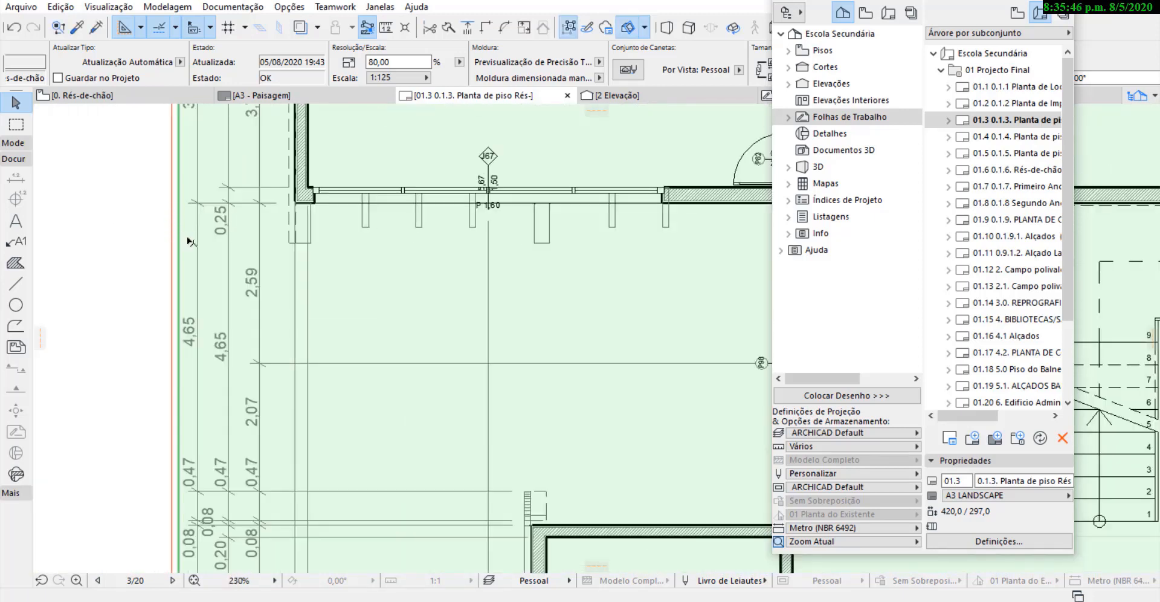
{"action": "scroll", "coordinate": [185, 258], "scroll_direction": "down", "scroll_amount": 8}
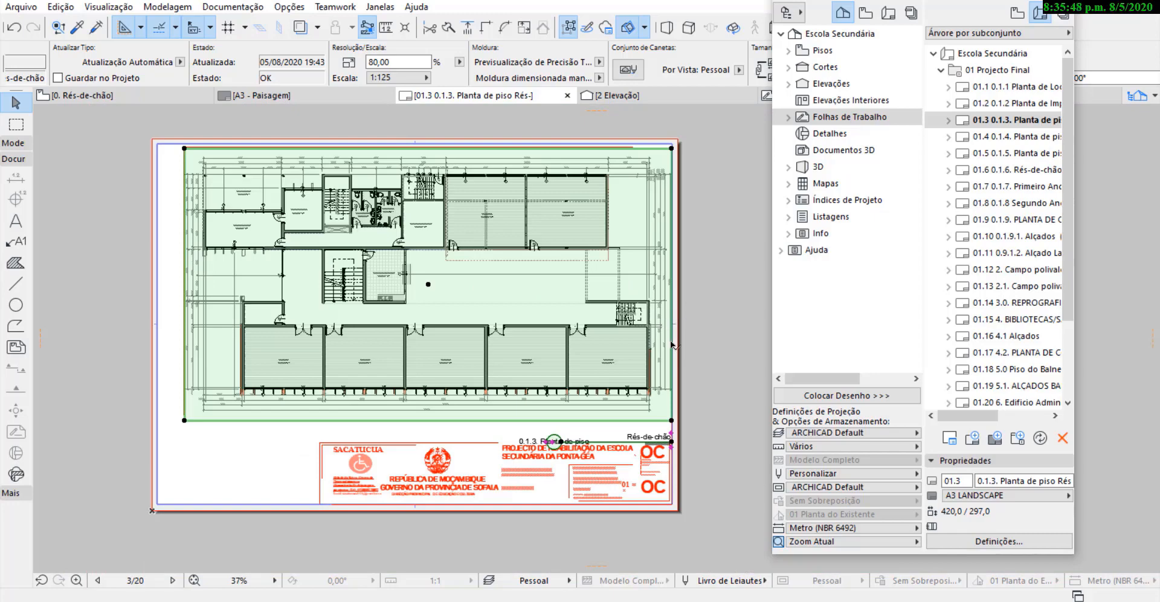
Move only the Rés-de-chão drawing's title straight up, clear of the title block, and deselect the drawing.
{"action": "scroll", "coordinate": [677, 405], "scroll_direction": "up", "scroll_amount": 6}
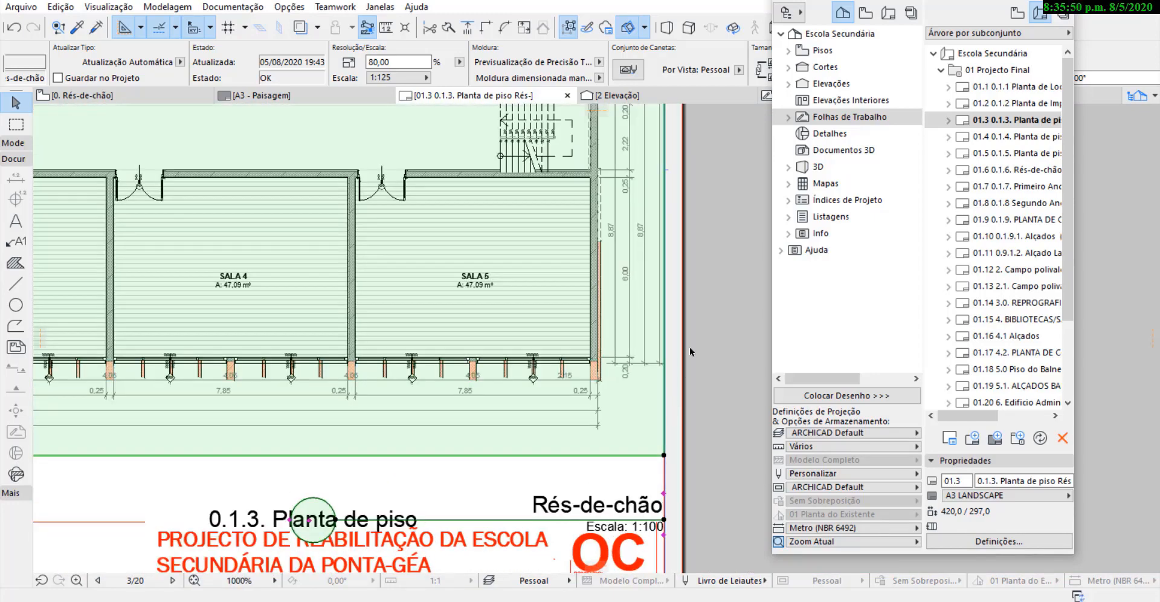
{"action": "scroll", "coordinate": [695, 321], "scroll_direction": "down", "scroll_amount": 5}
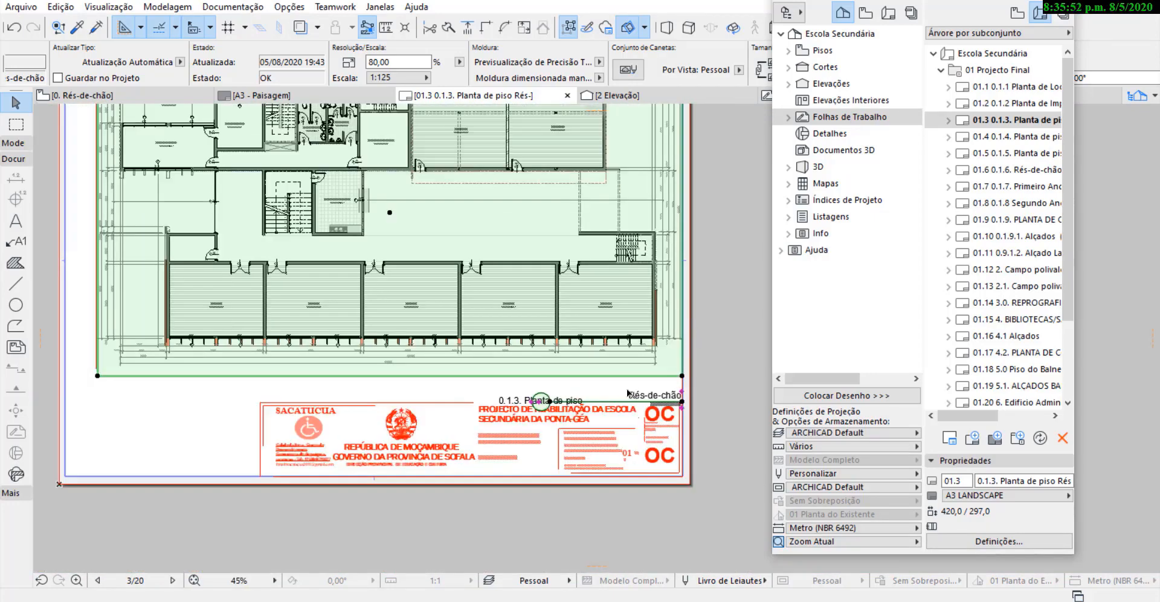
{"action": "scroll", "coordinate": [652, 457], "scroll_direction": "up", "scroll_amount": 8}
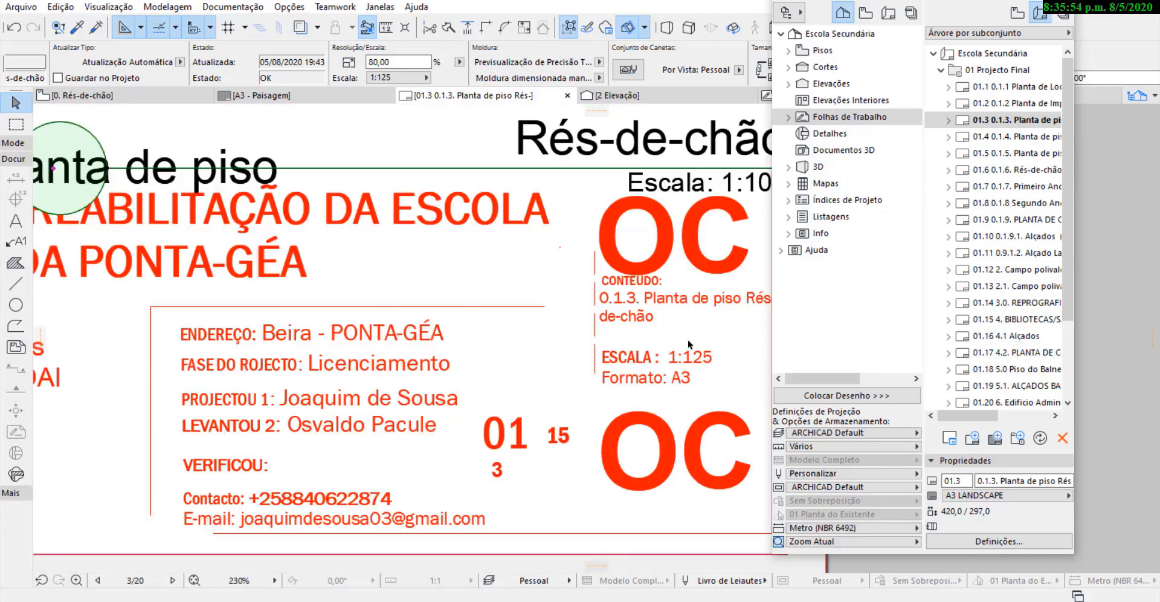
{"action": "scroll", "coordinate": [541, 403], "scroll_direction": "down", "scroll_amount": 4}
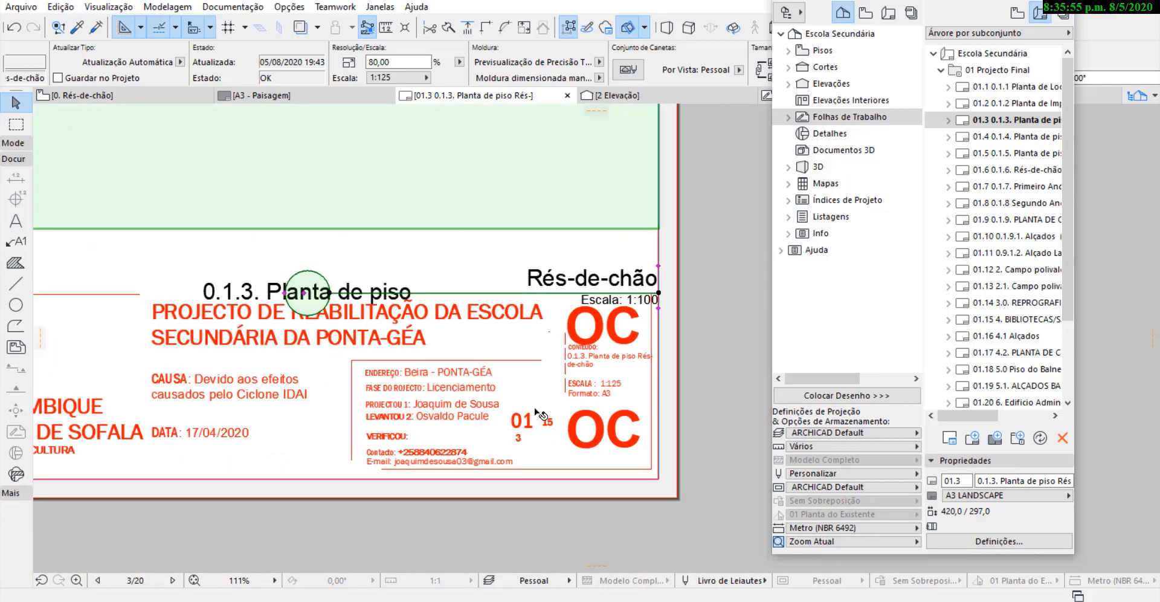
{"action": "left_click", "coordinate": [658, 293]}
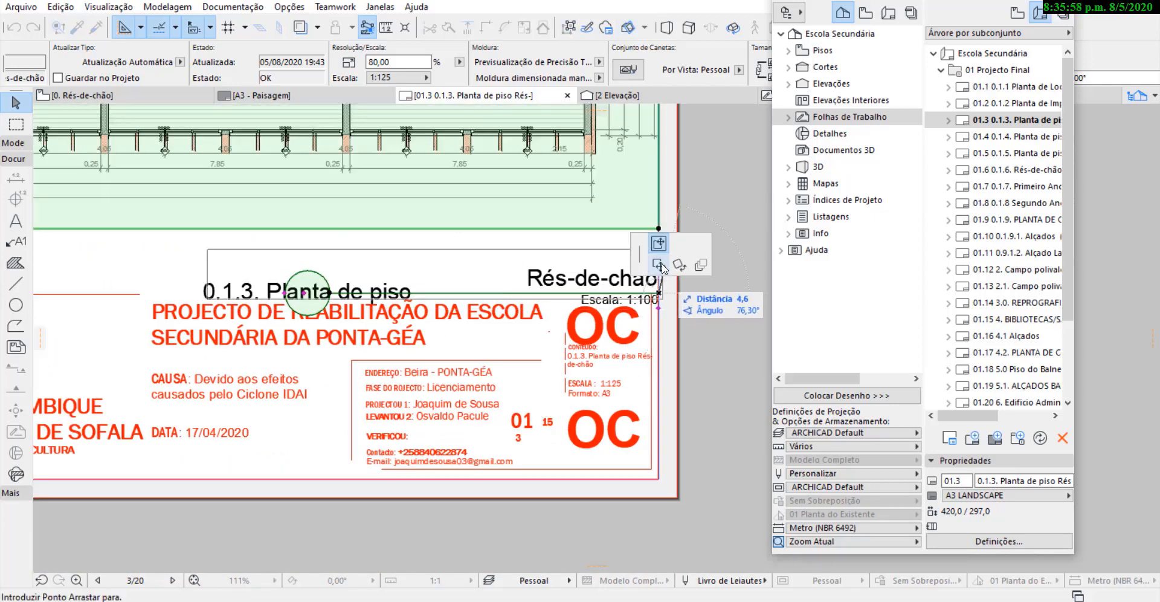
{"action": "scroll", "coordinate": [612, 266], "scroll_direction": "down", "scroll_amount": 3}
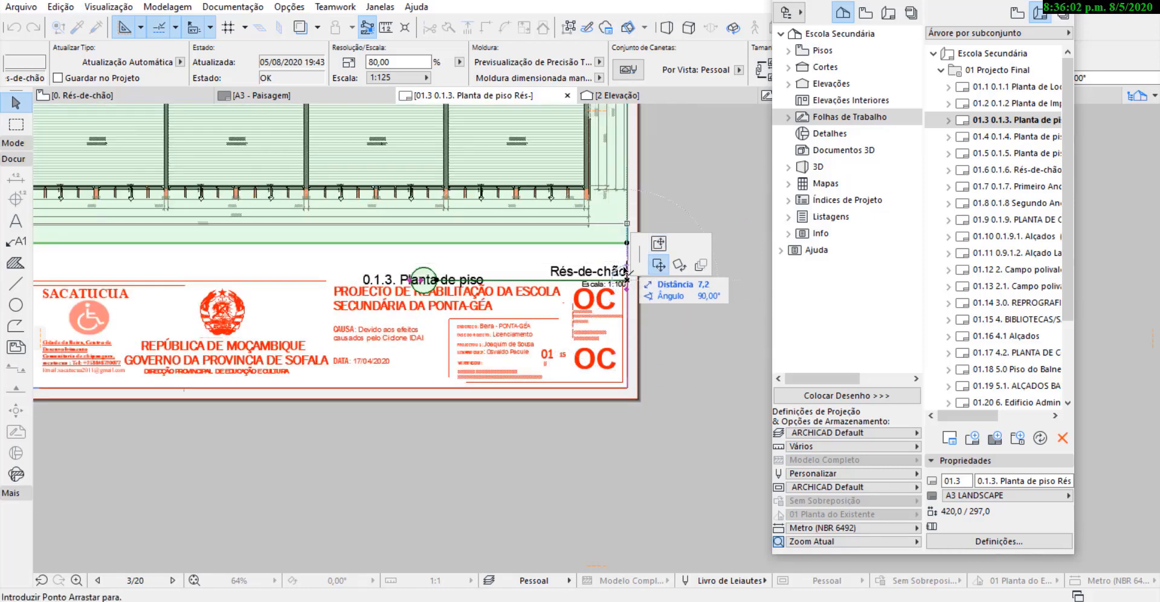
{"action": "left_click", "coordinate": [657, 244]}
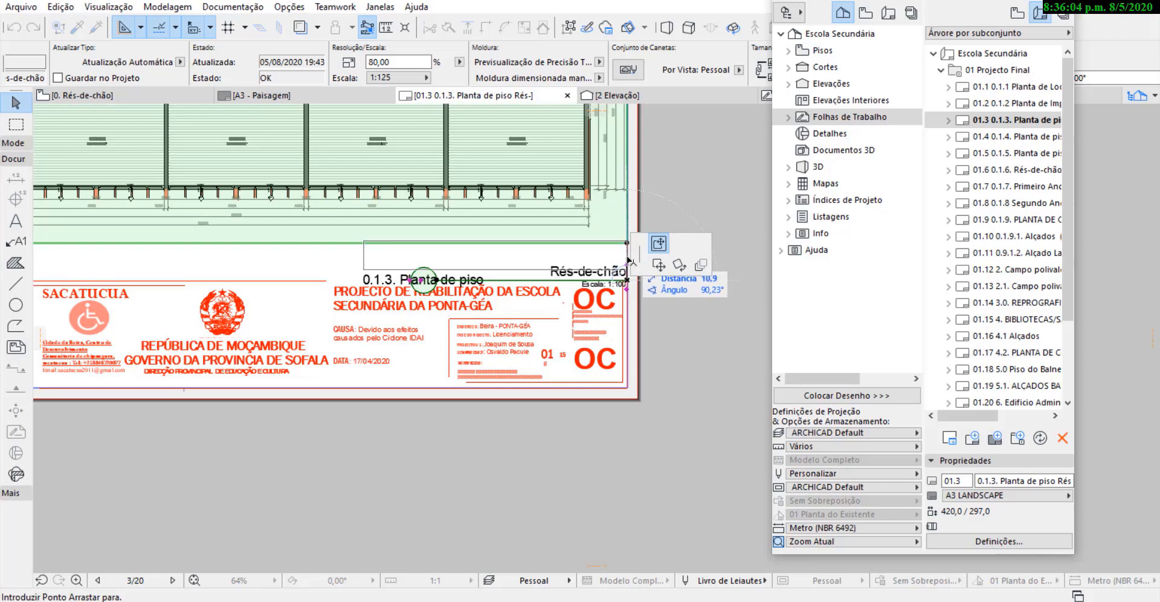
{"action": "left_click", "coordinate": [629, 258]}
{"action": "left_click", "coordinate": [695, 266]}
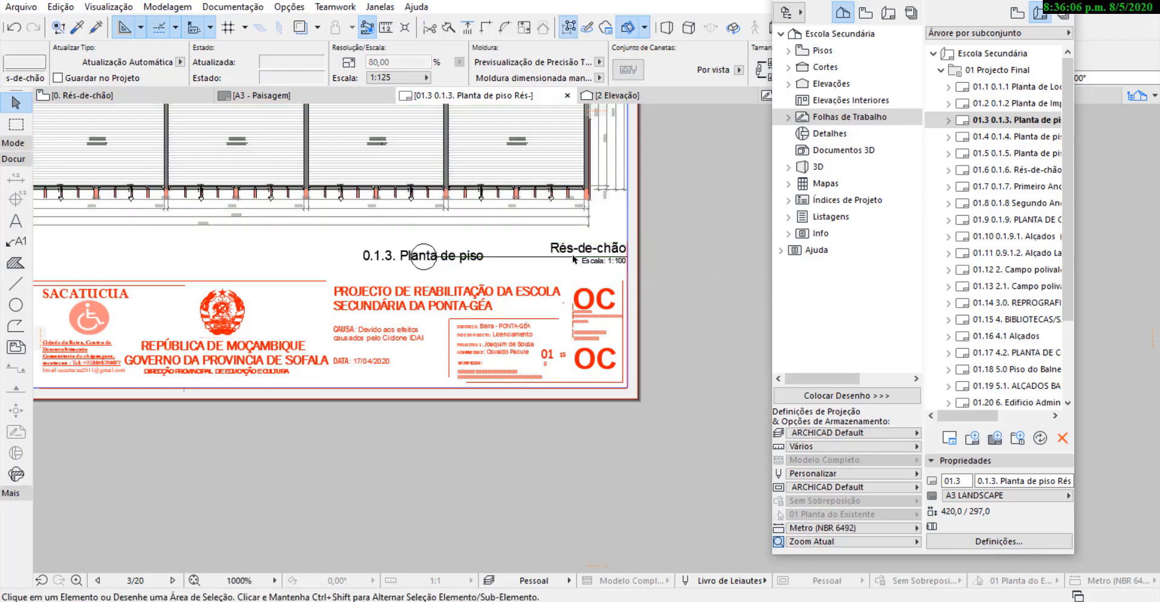
Open layout 01.4 0.1.4. Planta de piso Primeiro Andar and move its floor plan drawing by the centre point onto the A3 sheet.
{"action": "scroll", "coordinate": [635, 387], "scroll_direction": "down", "scroll_amount": 2}
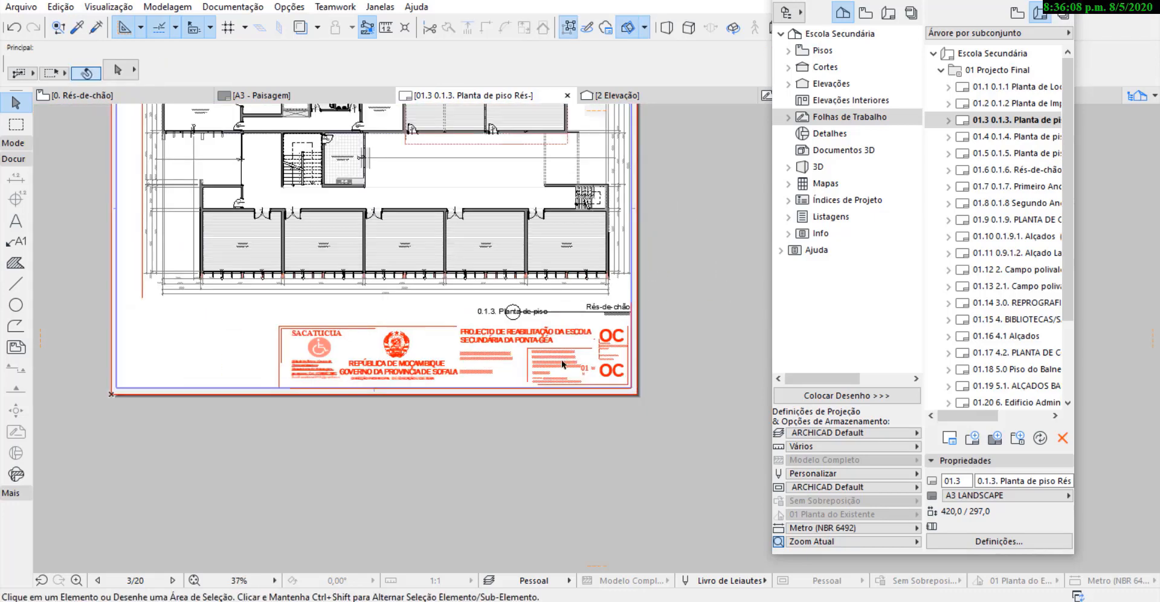
{"action": "scroll", "coordinate": [531, 398], "scroll_direction": "down", "scroll_amount": 3}
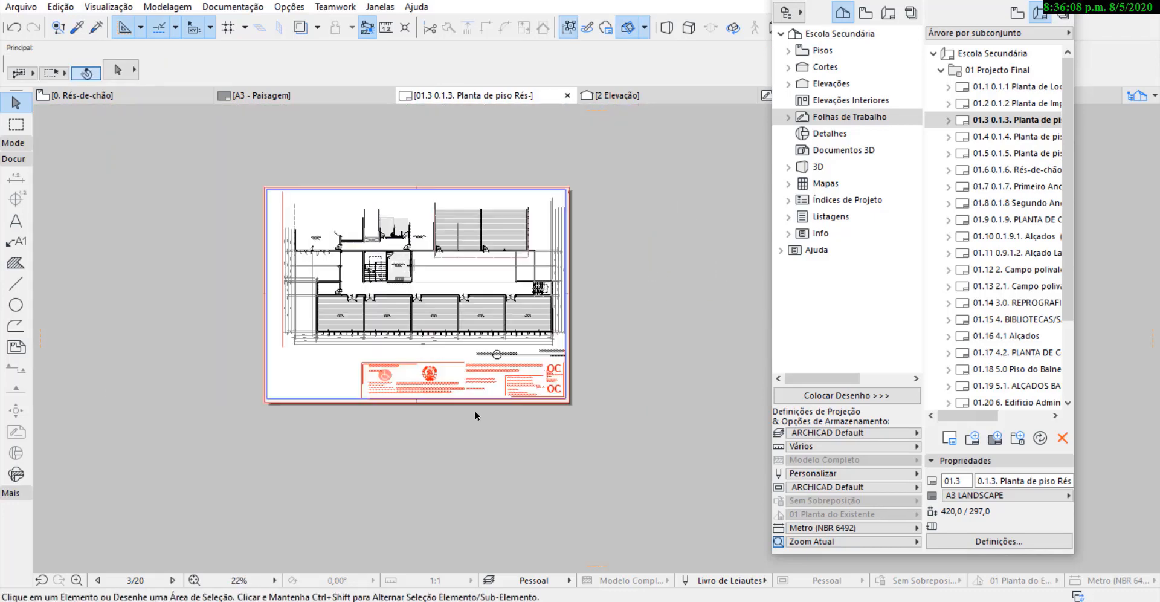
{"action": "left_click", "coordinate": [1012, 136]}
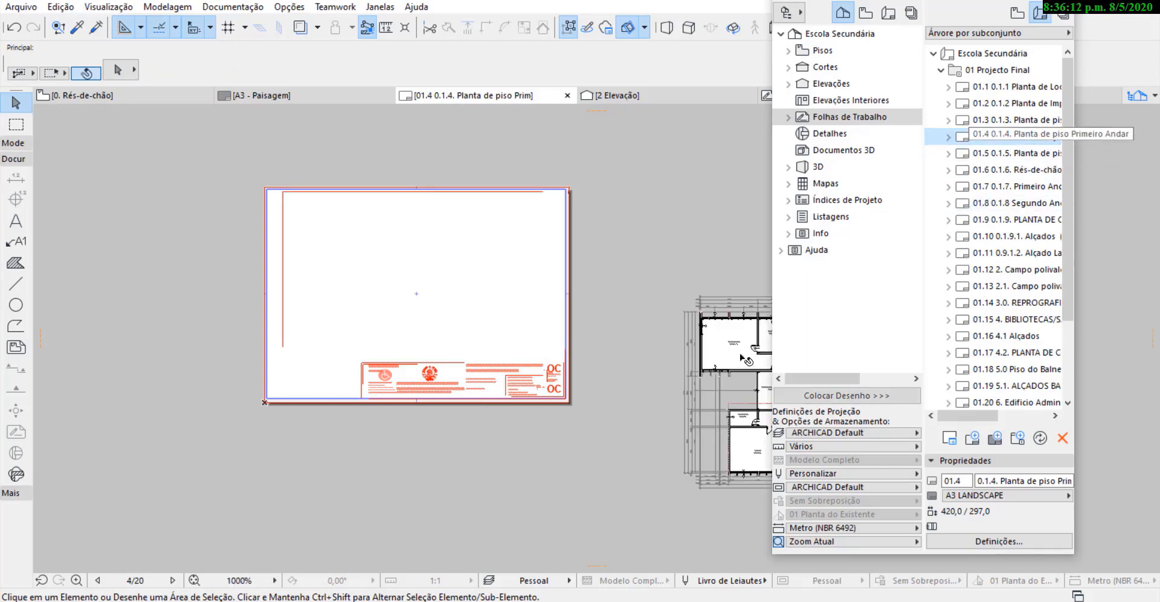
{"action": "scroll", "coordinate": [357, 375], "scroll_direction": "down", "scroll_amount": 2}
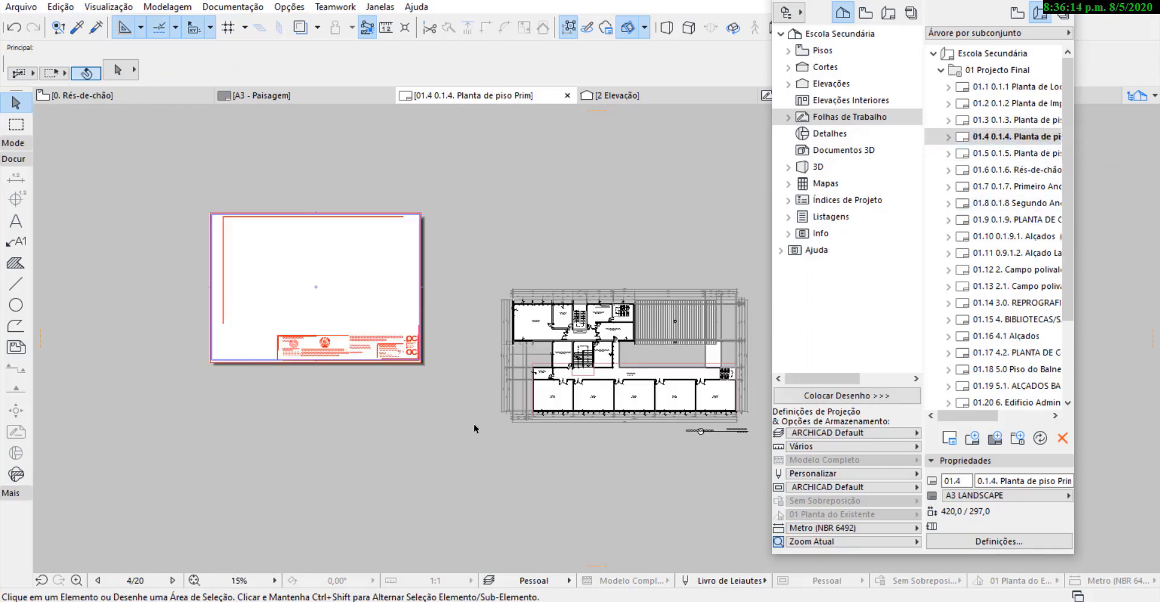
{"action": "left_click", "coordinate": [687, 325]}
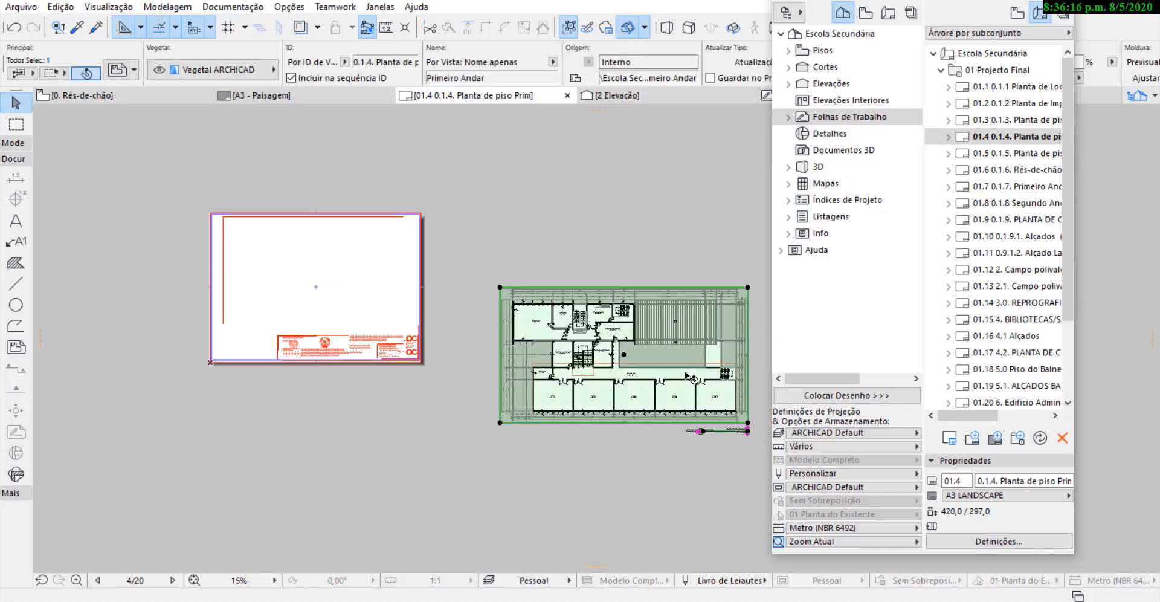
{"action": "left_click_drag", "start_coordinate": [622, 351], "coordinate": [309, 268]}
{"action": "scroll", "coordinate": [569, 70], "scroll_direction": "down", "scroll_amount": 3}
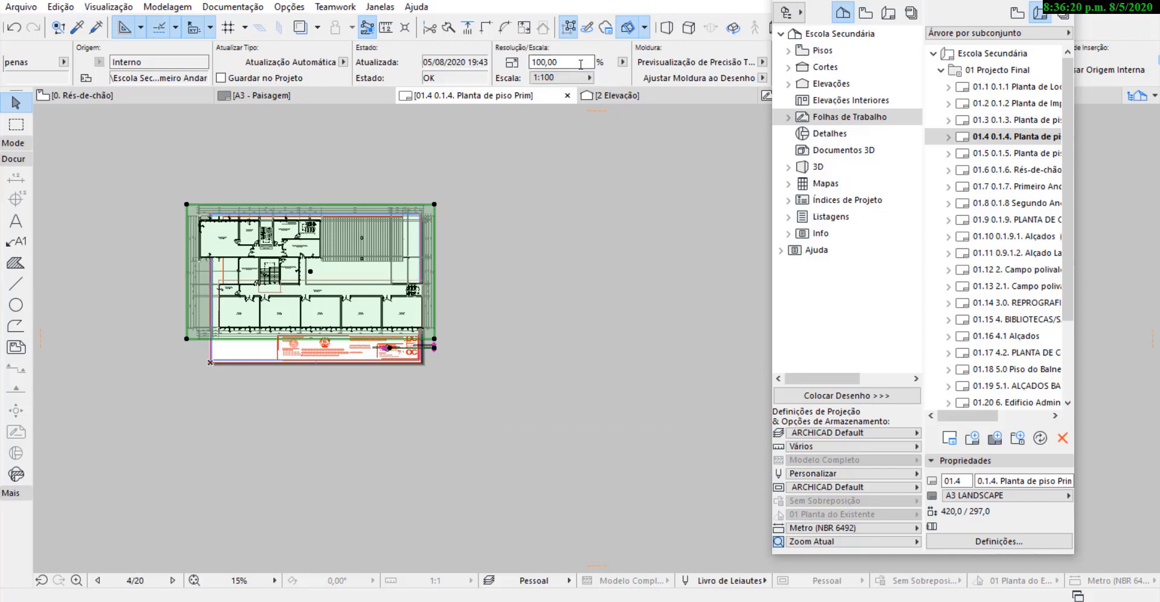
Set the Primeiro Andar floor plan drawing to a custom scale of 1:125.
{"action": "left_click", "coordinate": [588, 78]}
{"action": "left_click", "coordinate": [589, 78]}
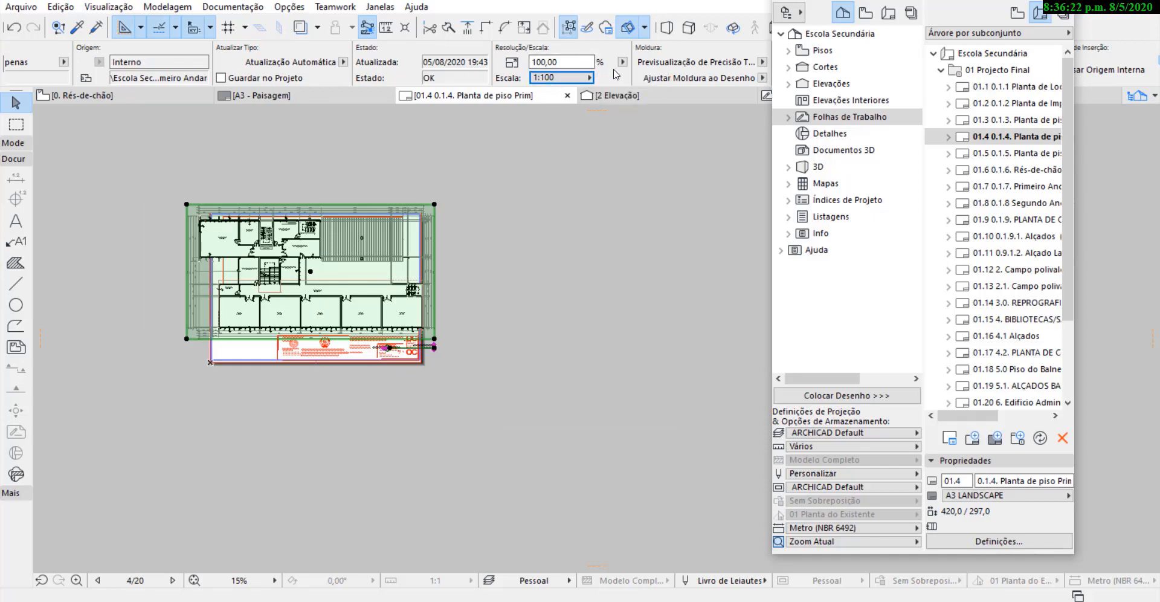
{"action": "left_click", "coordinate": [619, 66]}
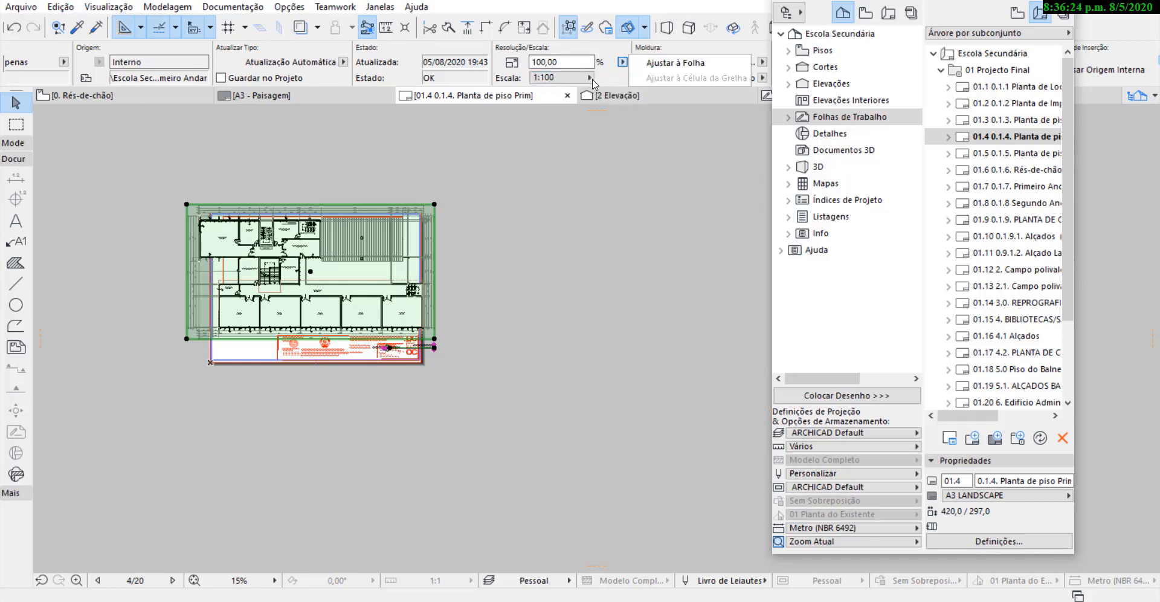
{"action": "left_click", "coordinate": [591, 78]}
{"action": "left_click", "coordinate": [590, 78]}
{"action": "left_click", "coordinate": [611, 92]}
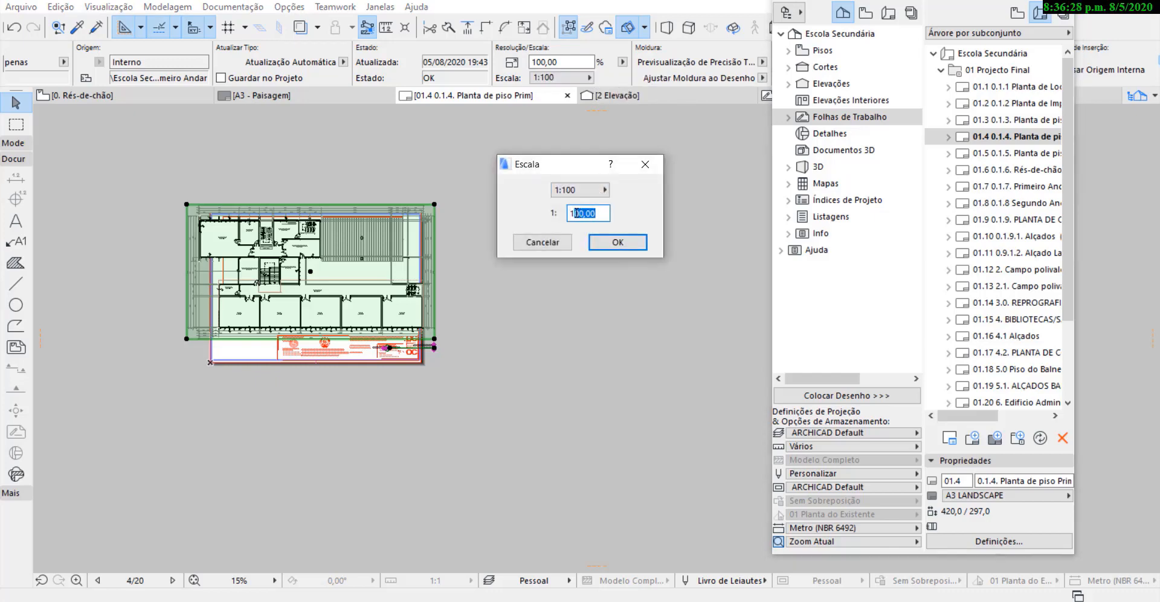
{"action": "type", "text": "125"}
{"action": "left_click", "coordinate": [617, 242]}
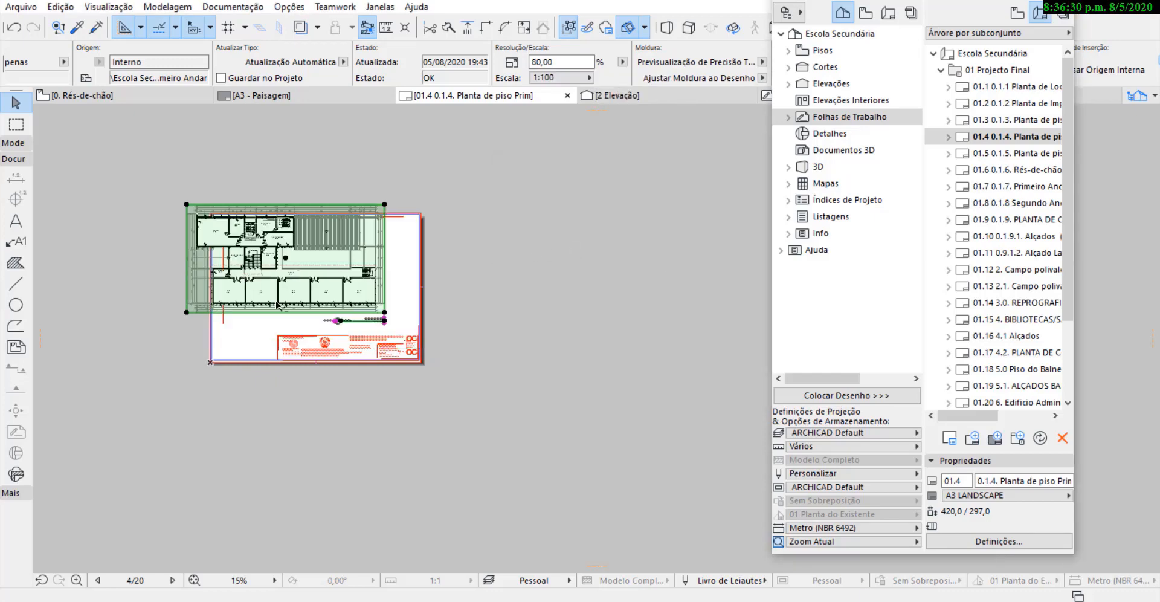
Move the Primeiro Andar drawing to the sheet's right border just above the title block, and place its title beside the block's left edge.
{"action": "scroll", "coordinate": [345, 368], "scroll_direction": "up", "scroll_amount": 3}
{"action": "key", "text": "ctrl+d"}
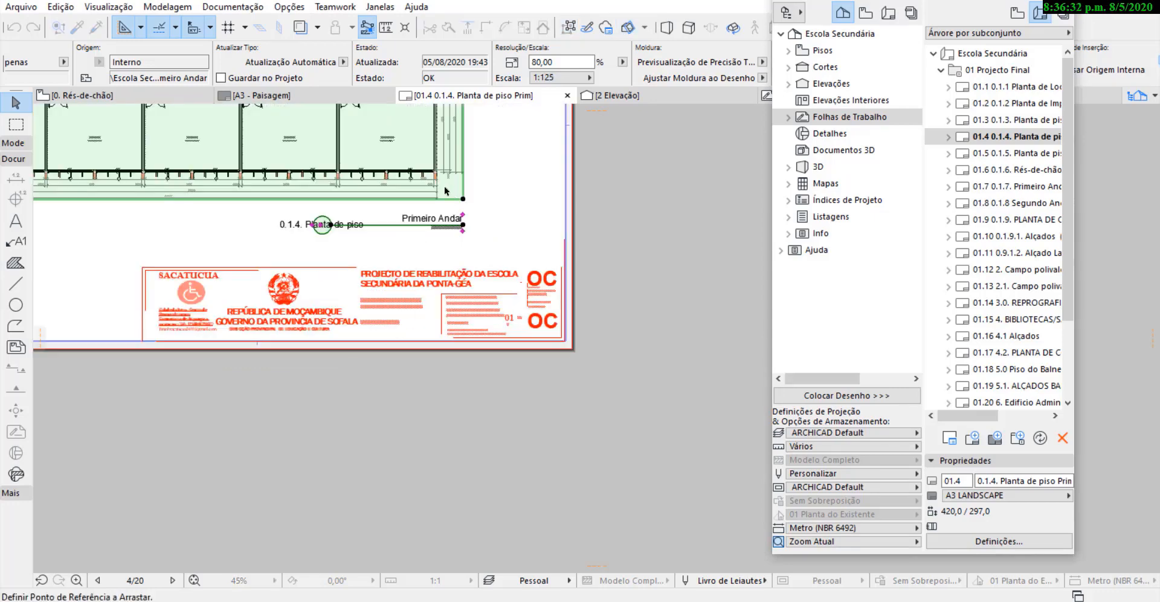
{"action": "left_click", "coordinate": [445, 189]}
{"action": "left_click", "coordinate": [547, 252]}
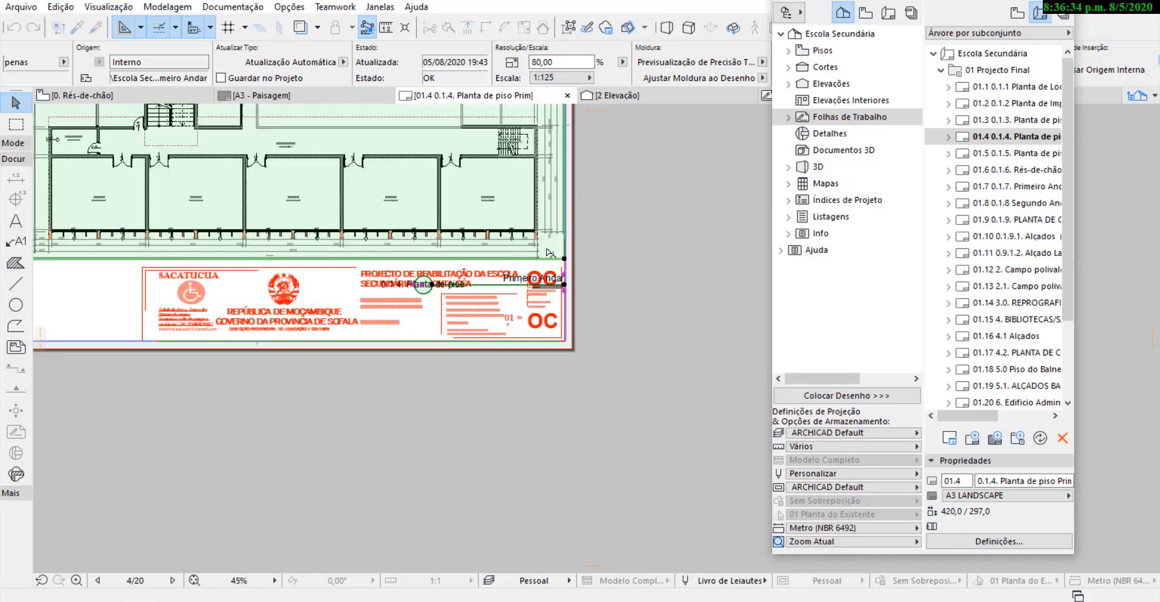
{"action": "left_click", "coordinate": [564, 283]}
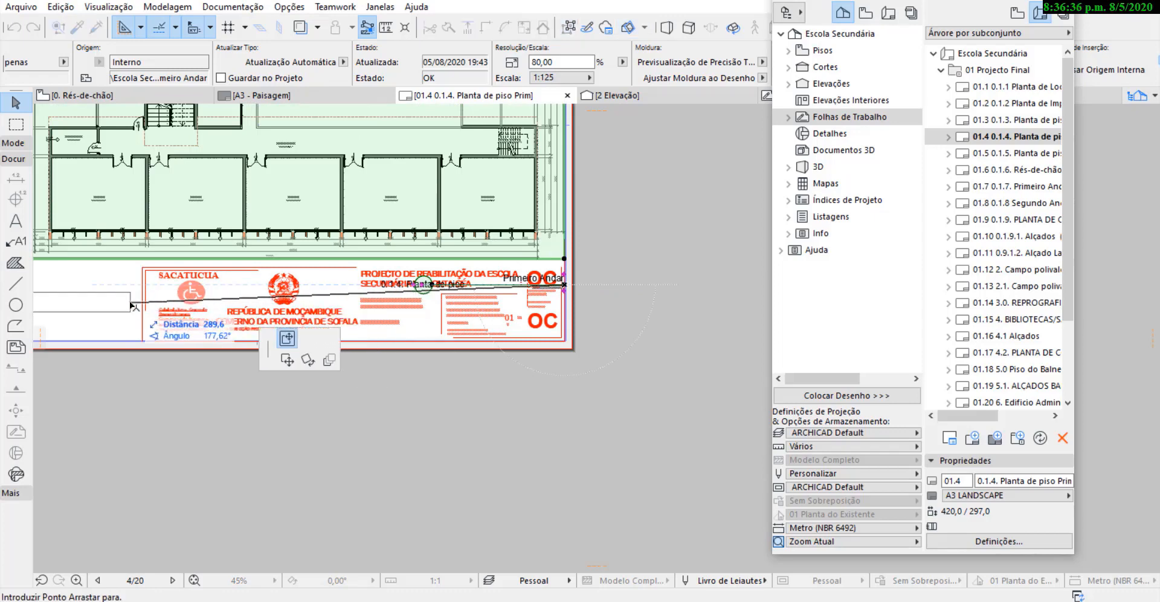
{"action": "left_click", "coordinate": [140, 281]}
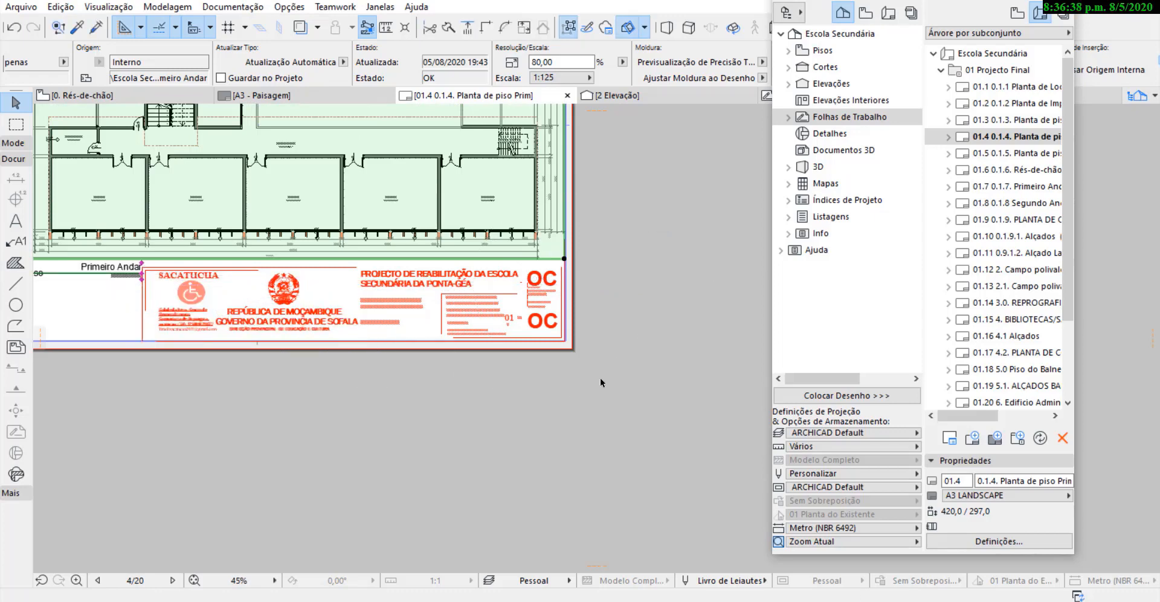
Move the Primeiro Andar drawing with its title straight up to the A3 sheet's upper border.
{"action": "scroll", "coordinate": [600, 379], "scroll_direction": "down", "scroll_amount": 2}
{"action": "scroll", "coordinate": [229, 325], "scroll_direction": "up", "scroll_amount": 4}
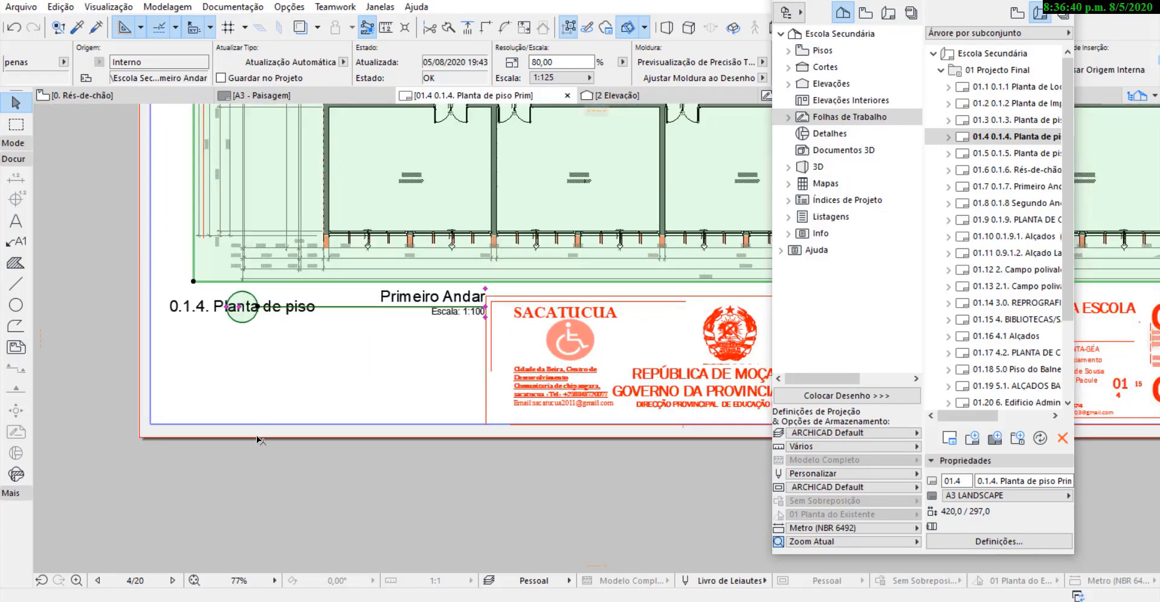
{"action": "scroll", "coordinate": [256, 435], "scroll_direction": "down", "scroll_amount": 4}
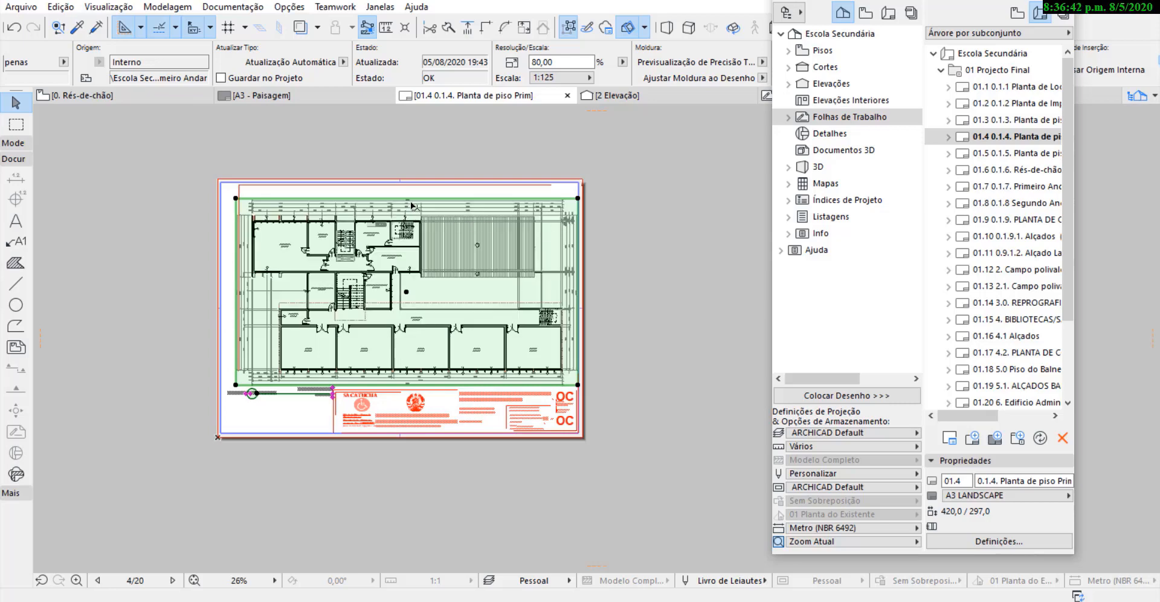
{"action": "scroll", "coordinate": [411, 205], "scroll_direction": "up", "scroll_amount": 2}
{"action": "key", "text": "ctrl+d"}
{"action": "left_click", "coordinate": [360, 196]}
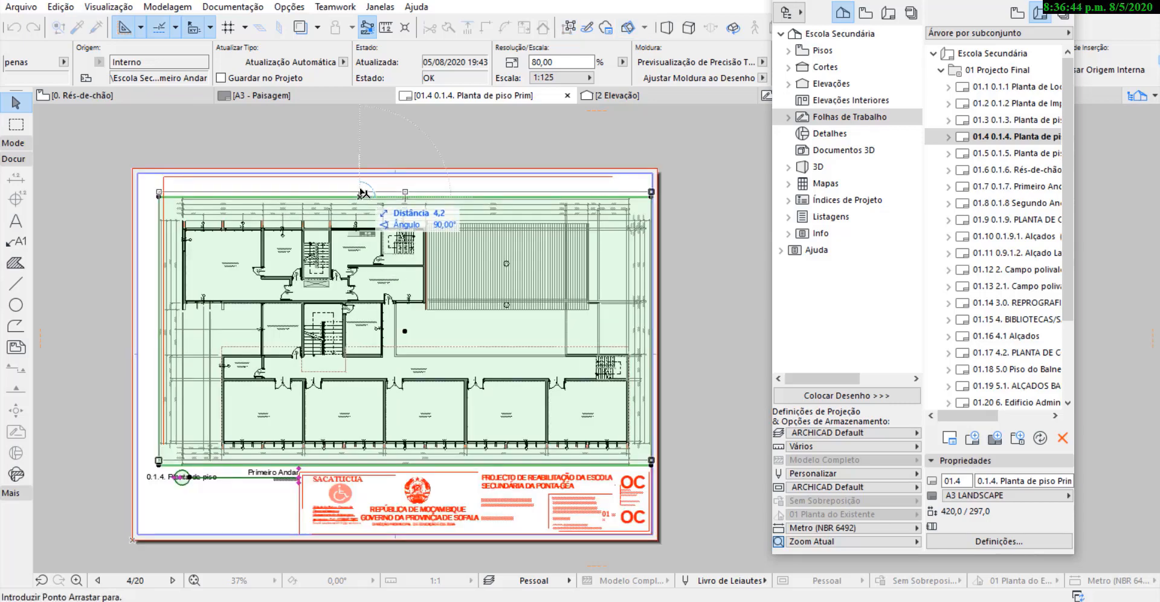
{"action": "left_click", "coordinate": [362, 177]}
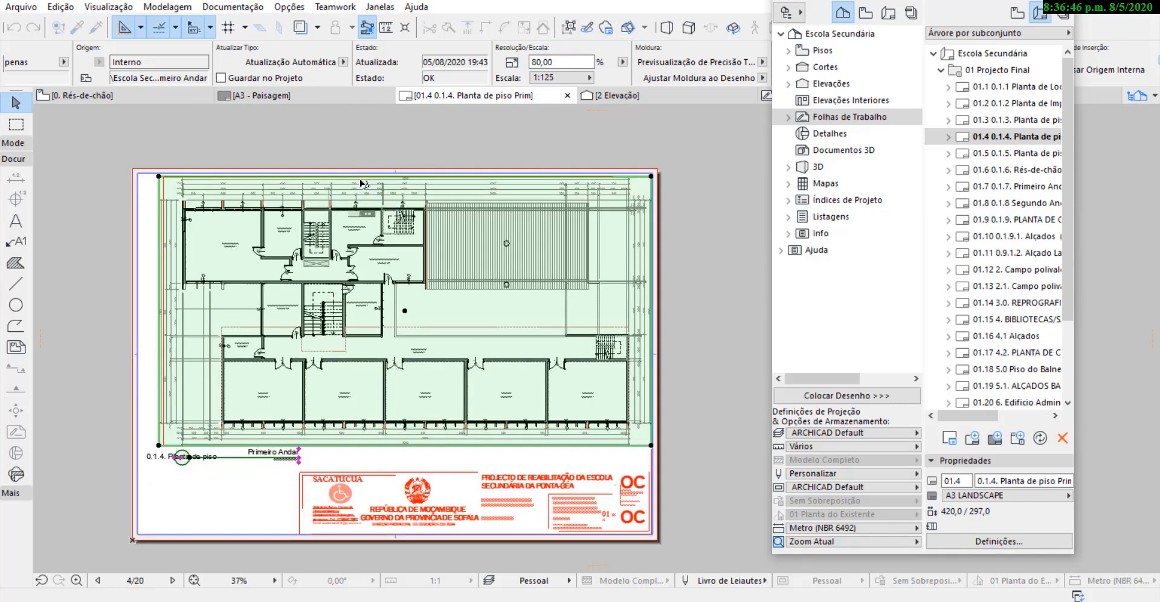
{"action": "key", "text": "ctrl+d"}
{"action": "left_click", "coordinate": [373, 176]}
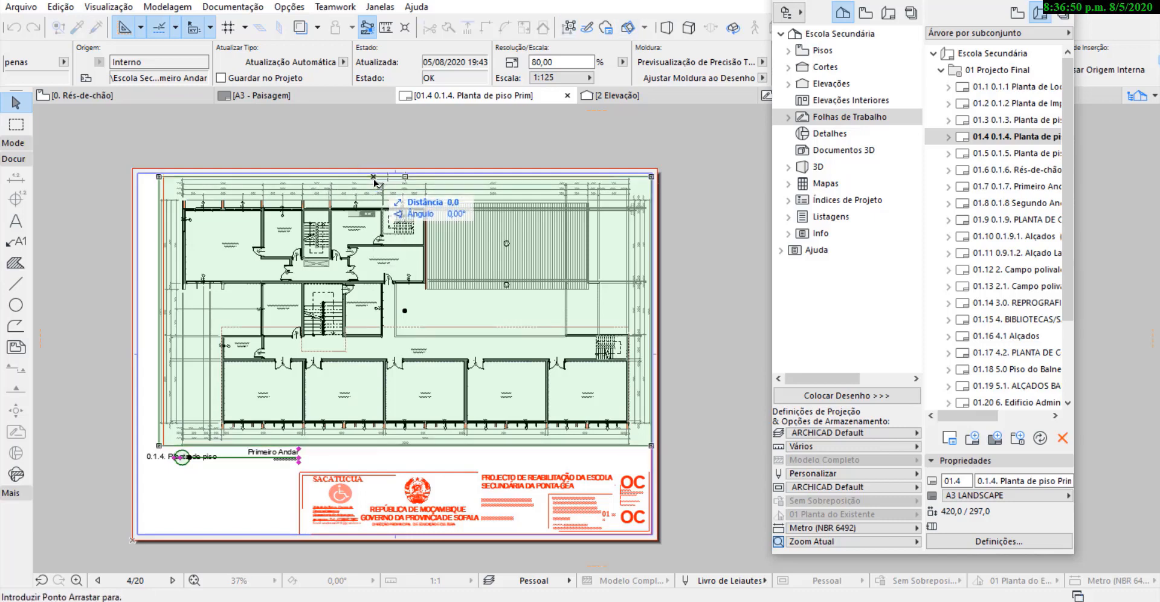
{"action": "left_click", "coordinate": [382, 187]}
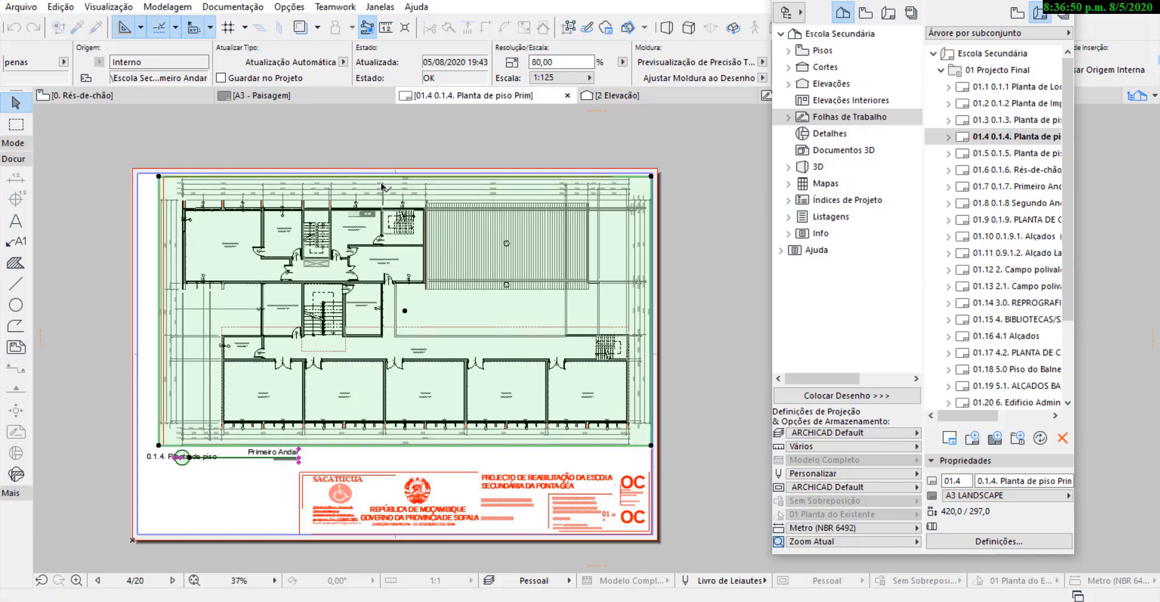
Move only the Primeiro Andar drawing's title horizontally to sit under the drawing's lower right corner, above the title block.
{"action": "left_click", "coordinate": [299, 458]}
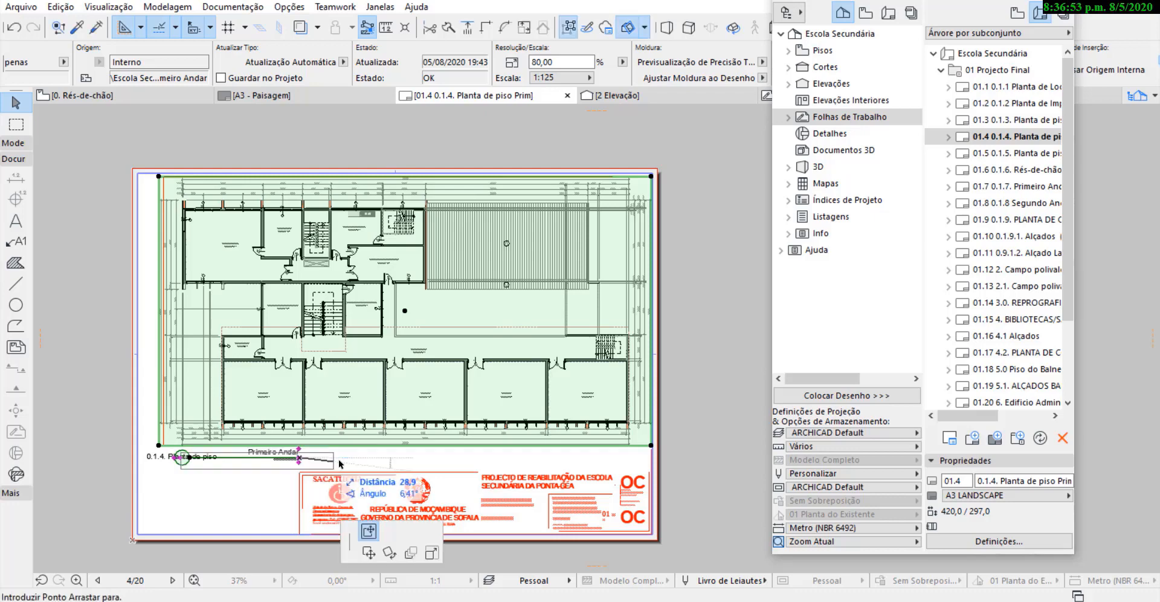
{"action": "left_click", "coordinate": [646, 460]}
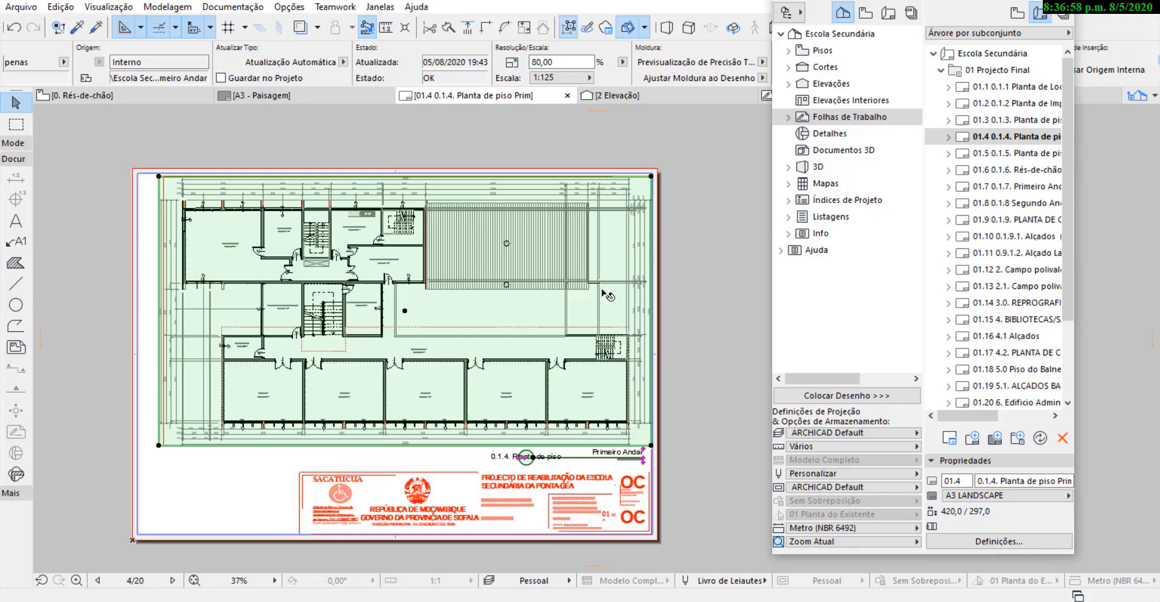
Examine how the Primeiro Andar drawing's frame and outer dimension lines fit against the sheet's side borders.
{"action": "scroll", "coordinate": [647, 298], "scroll_direction": "up", "scroll_amount": 4}
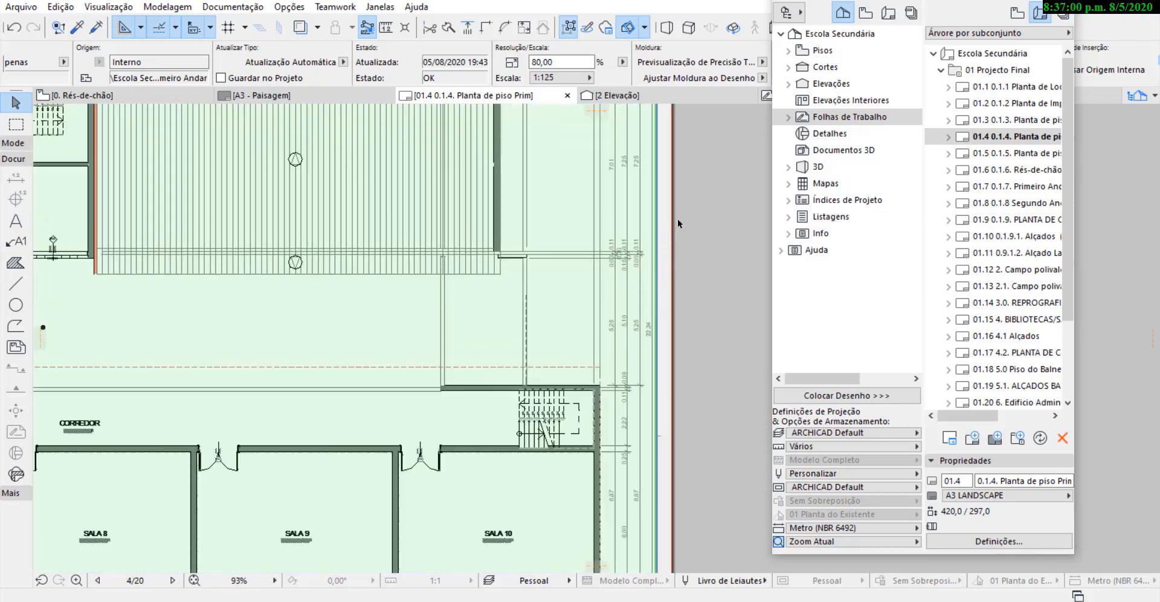
{"action": "scroll", "coordinate": [677, 220], "scroll_direction": "down", "scroll_amount": 4}
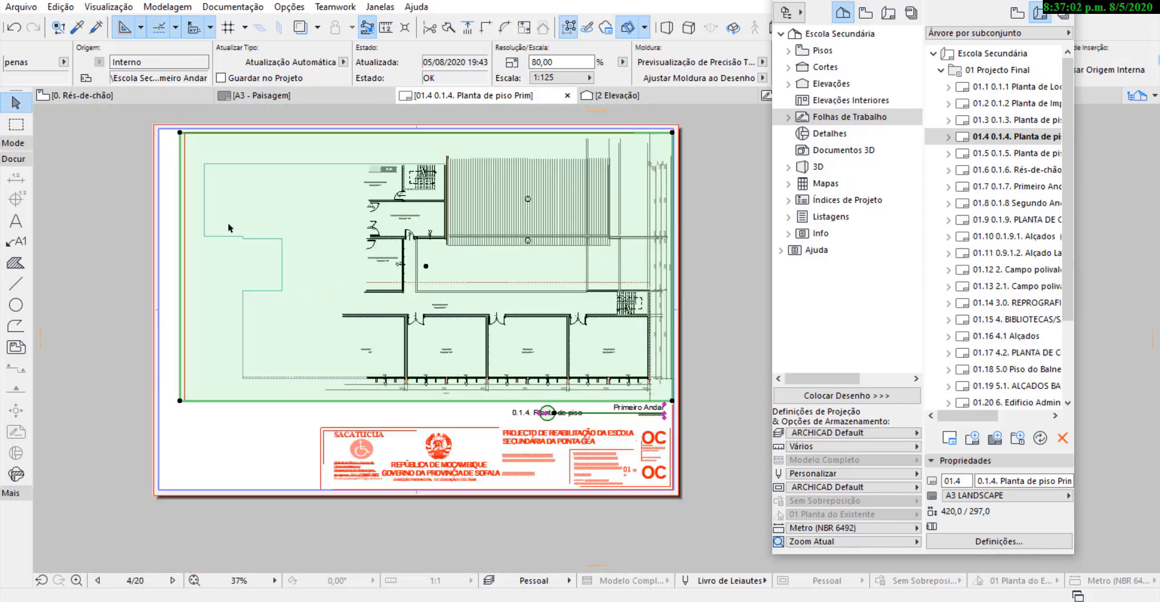
{"action": "scroll", "coordinate": [146, 249], "scroll_direction": "up", "scroll_amount": 10}
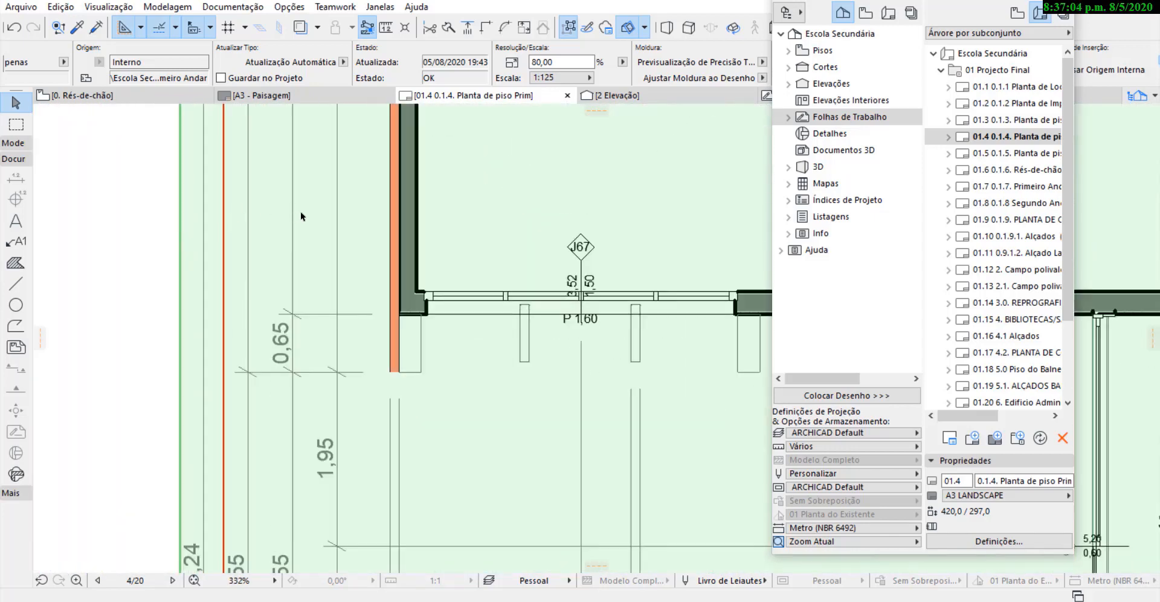
{"action": "scroll", "coordinate": [297, 234], "scroll_direction": "down", "scroll_amount": 3}
{"action": "scroll", "coordinate": [241, 353], "scroll_direction": "up", "scroll_amount": 3}
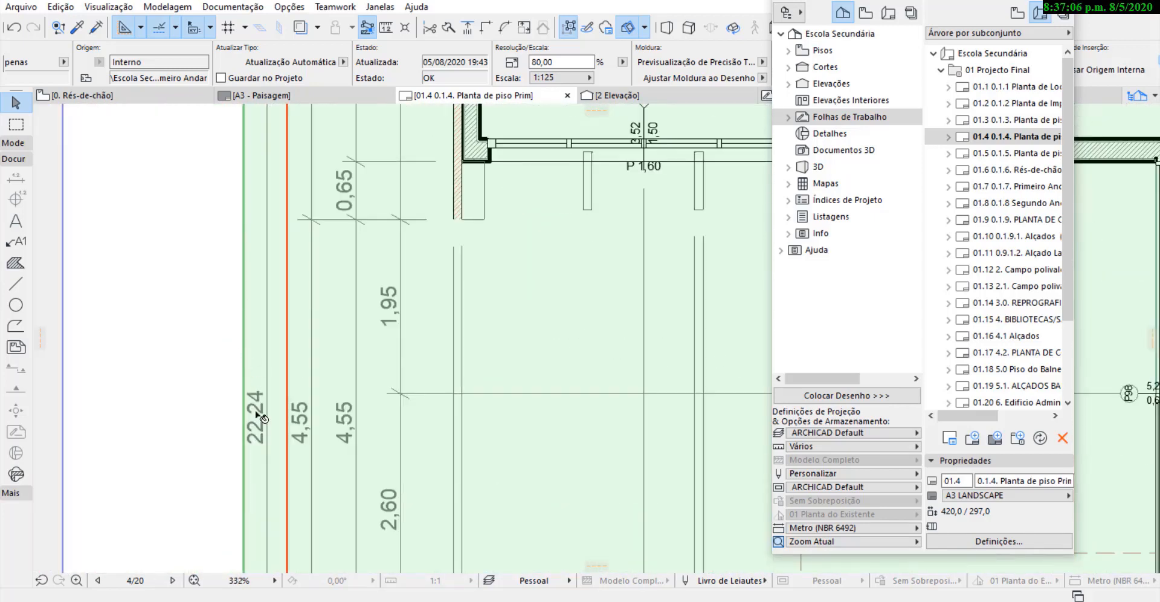
{"action": "scroll", "coordinate": [249, 332], "scroll_direction": "down", "scroll_amount": 7}
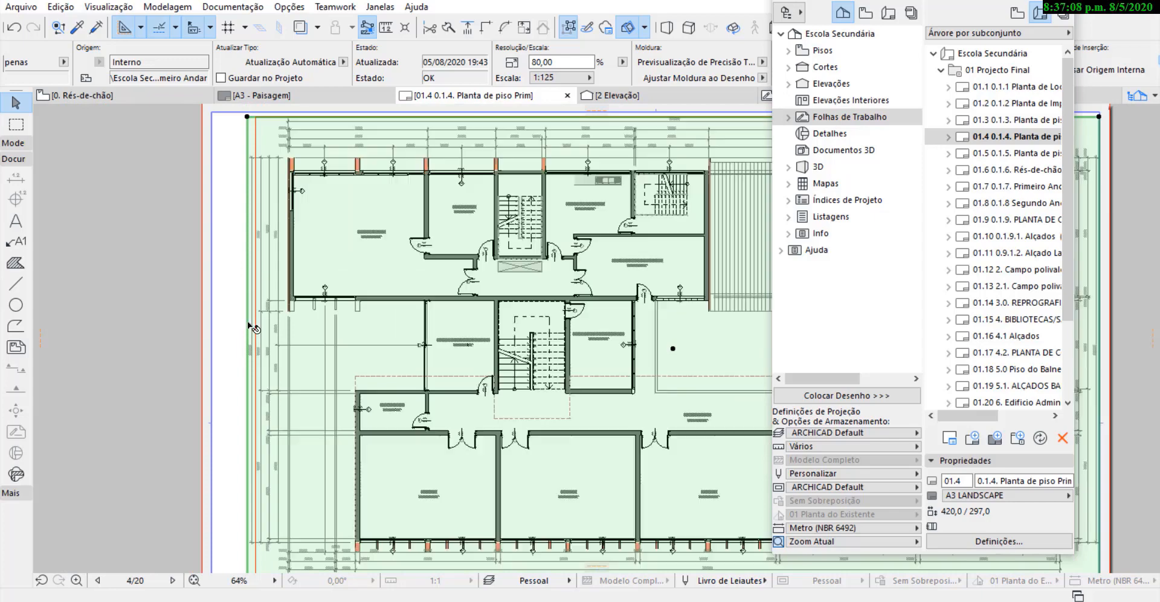
{"action": "scroll", "coordinate": [244, 361], "scroll_direction": "up", "scroll_amount": 9}
{"action": "scroll", "coordinate": [236, 332], "scroll_direction": "down", "scroll_amount": 7}
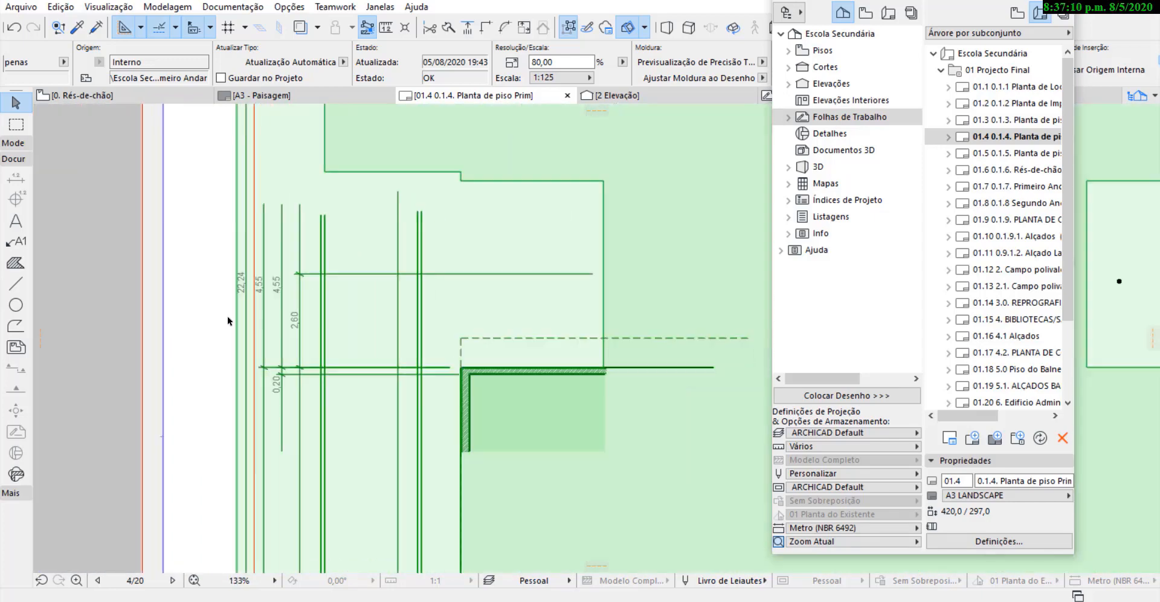
{"action": "scroll", "coordinate": [236, 313], "scroll_direction": "down", "scroll_amount": 5}
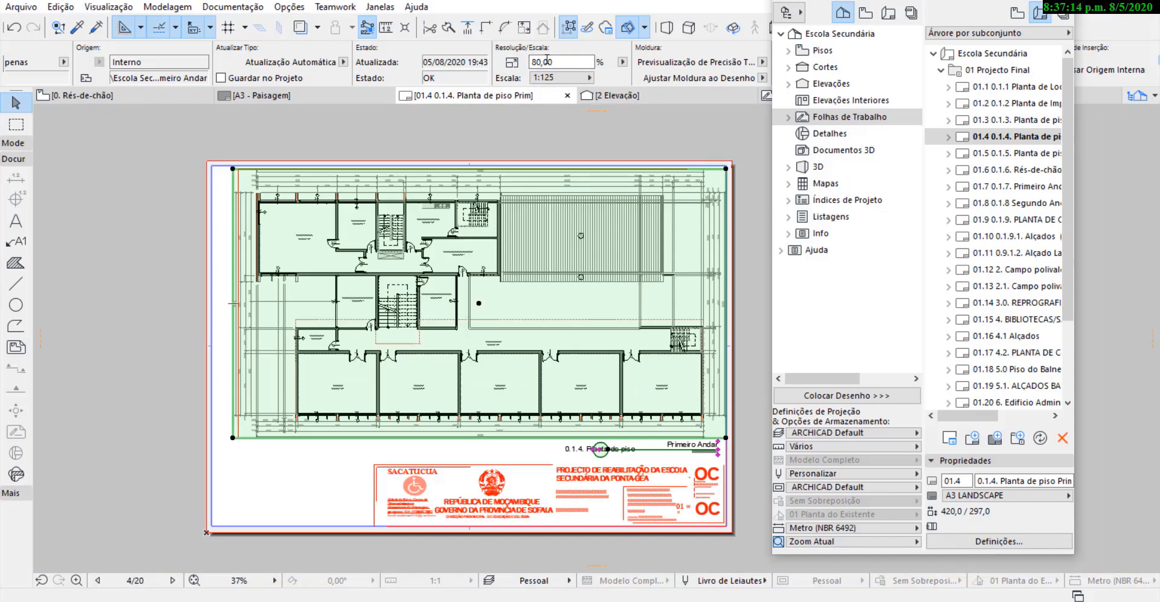
Open the Primeiro Andar drawing's magnification percentage for editing.
{"action": "left_click_drag", "start_coordinate": [577, 63], "coordinate": [534, 62]}
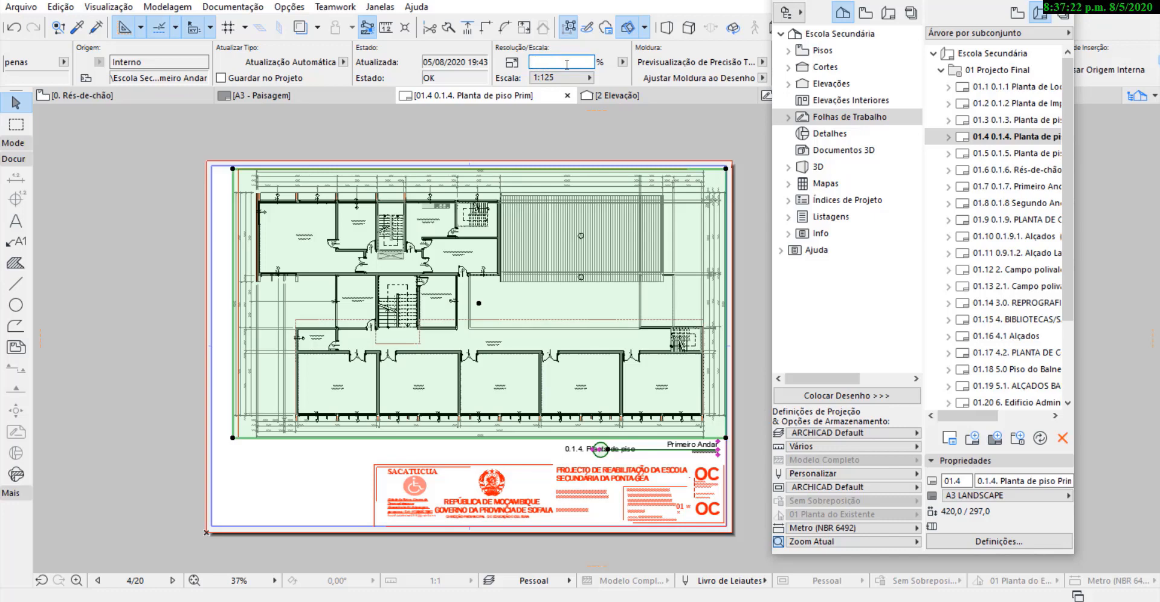
Set the Primeiro Andar drawing's magnification to 78% and move it horizontally about 9.8 mm right to the sheet's inner border.
{"action": "key", "text": "Return"}
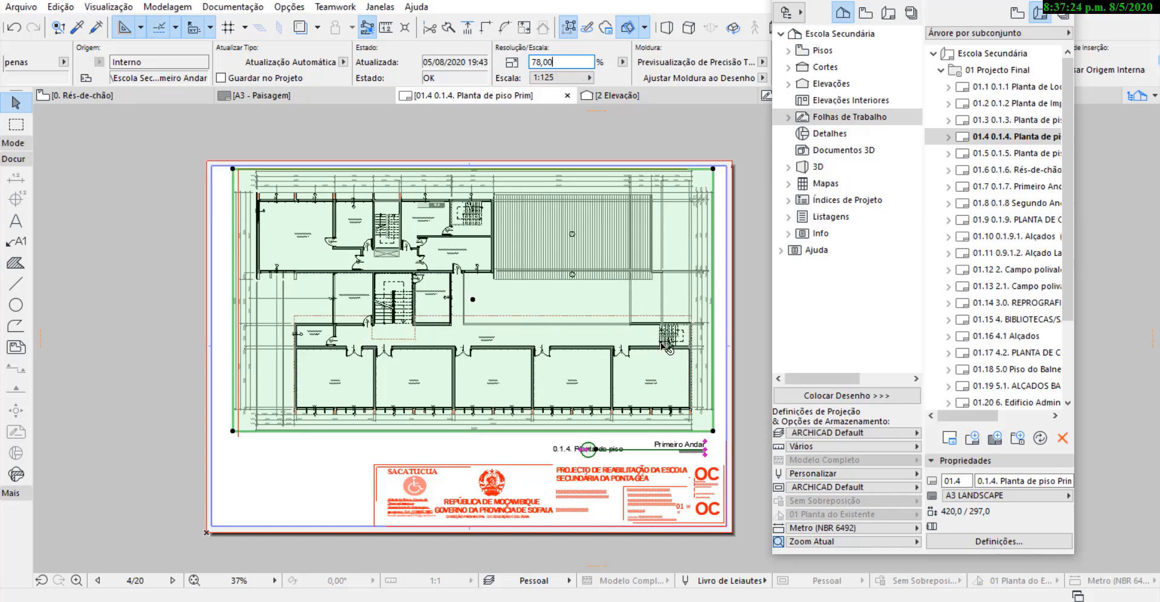
{"action": "scroll", "coordinate": [721, 416], "scroll_direction": "up", "scroll_amount": 3}
{"action": "left_click", "coordinate": [707, 353]}
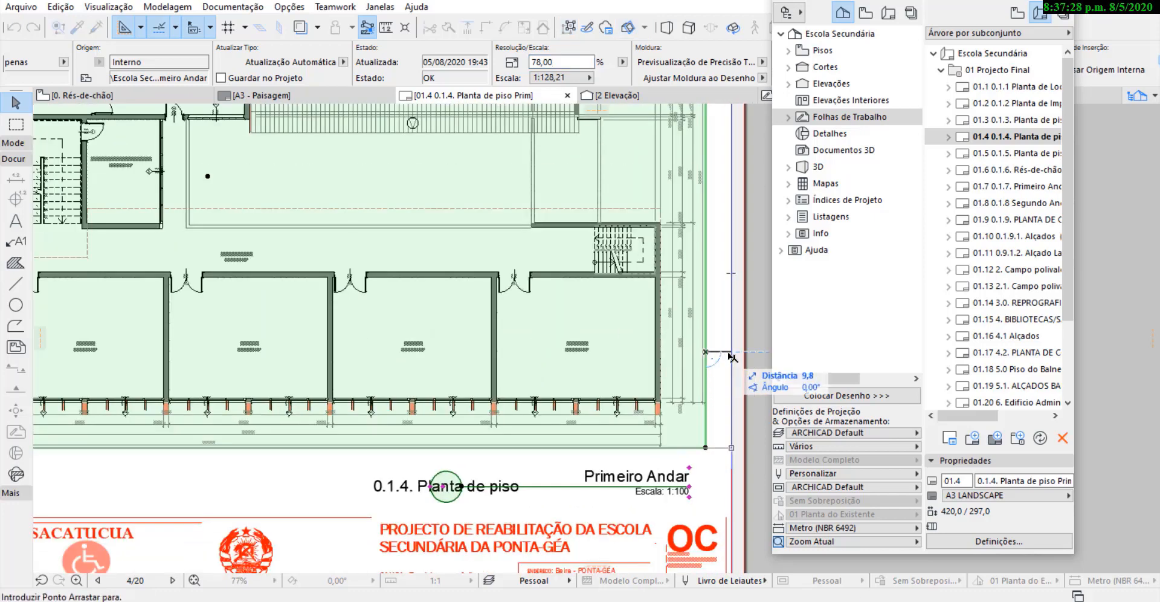
{"action": "left_click", "coordinate": [730, 356]}
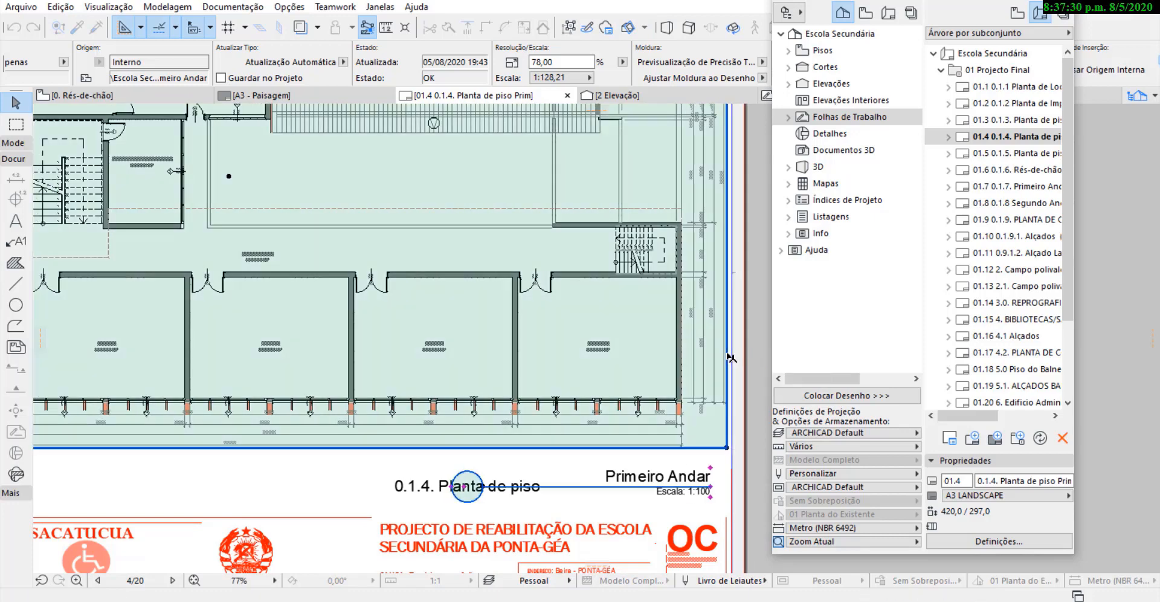
{"action": "scroll", "coordinate": [714, 310], "scroll_direction": "down", "scroll_amount": 2}
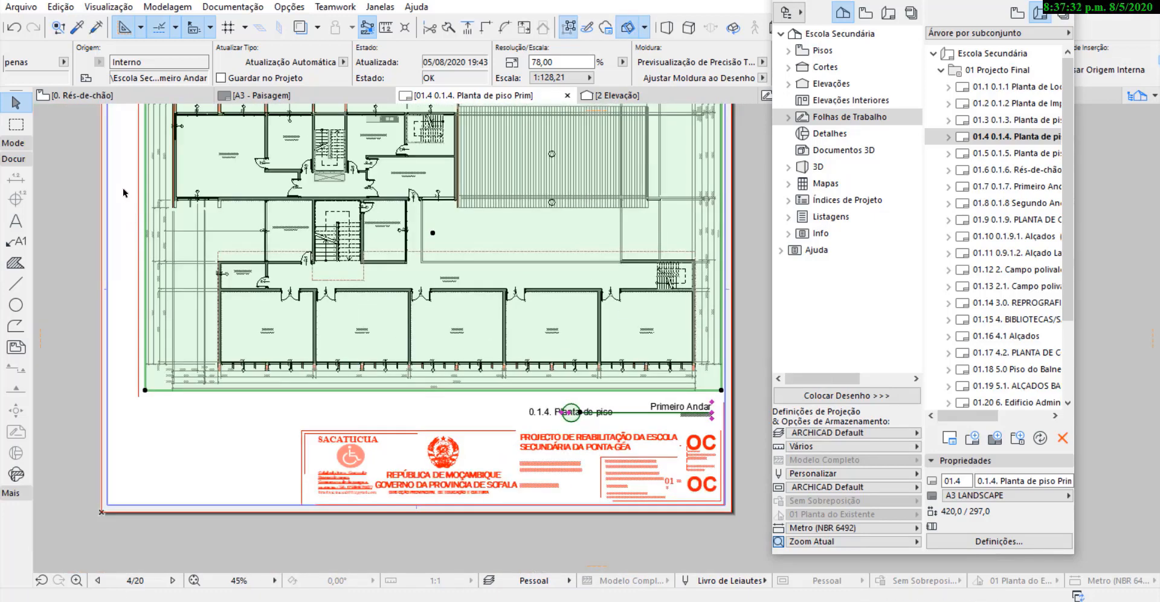
Try to nudge the Primeiro Andar drawing slightly left towards the red margin line.
{"action": "scroll", "coordinate": [140, 158], "scroll_direction": "up", "scroll_amount": 3}
{"action": "key", "text": "ctrl+d"}
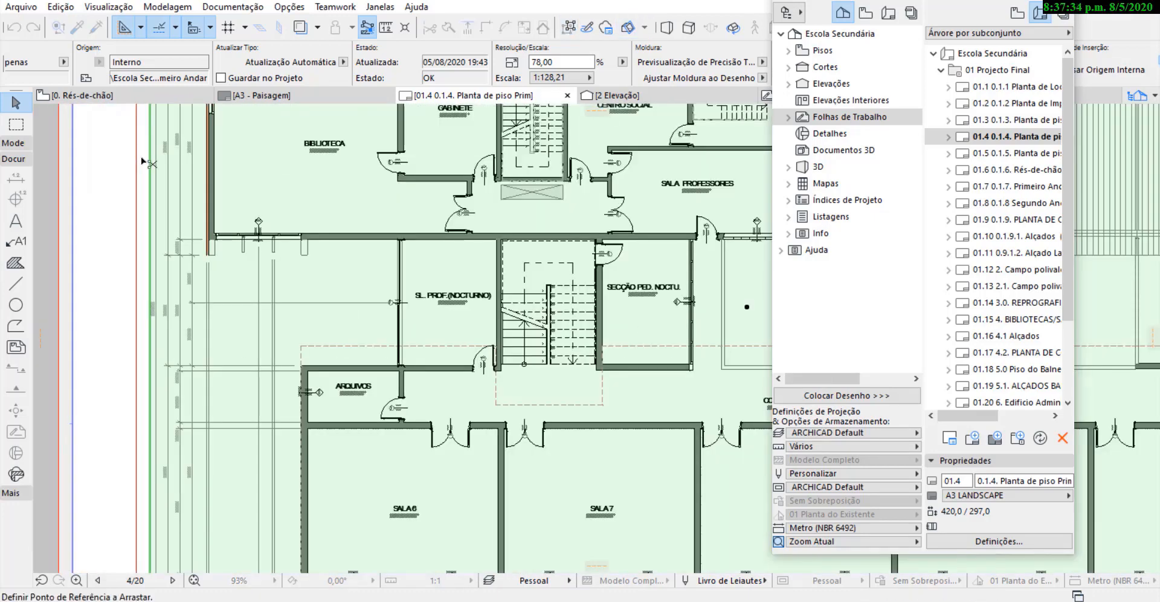
{"action": "left_click", "coordinate": [148, 159]}
{"action": "left_click", "coordinate": [142, 159]}
{"action": "scroll", "coordinate": [421, 302], "scroll_direction": "down", "scroll_amount": 4}
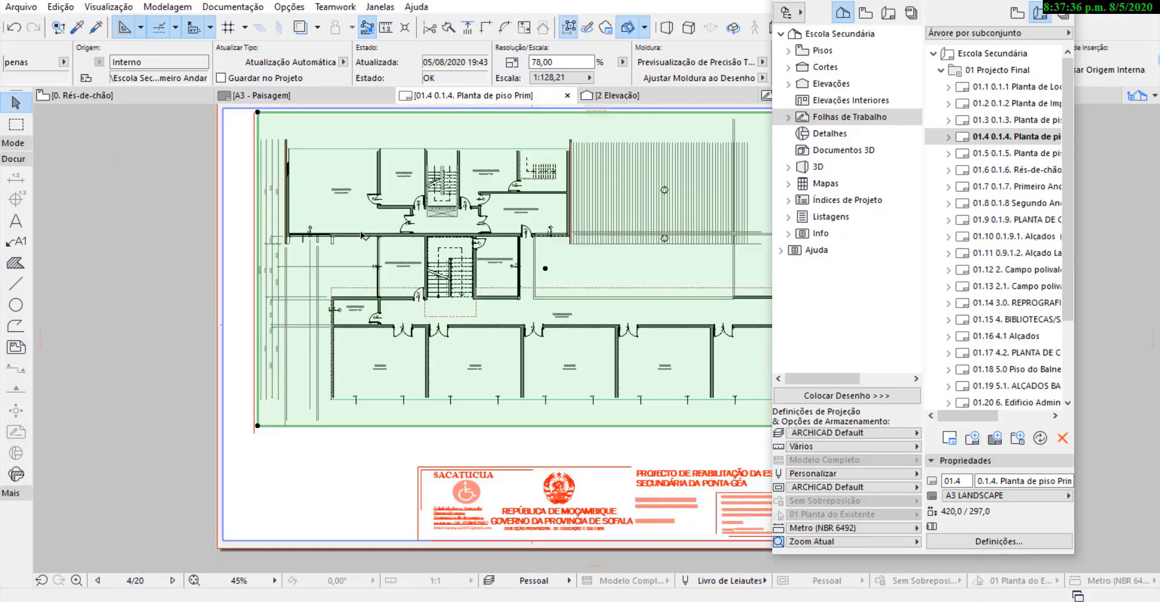
{"action": "left_click", "coordinate": [735, 191]}
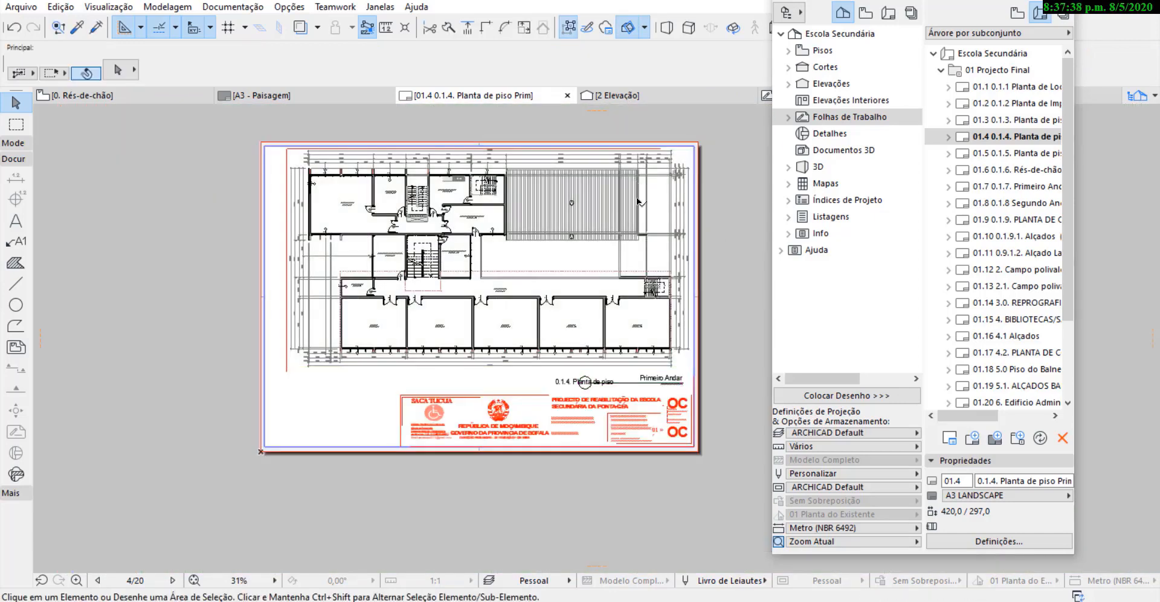
{"action": "left_click", "coordinate": [546, 271]}
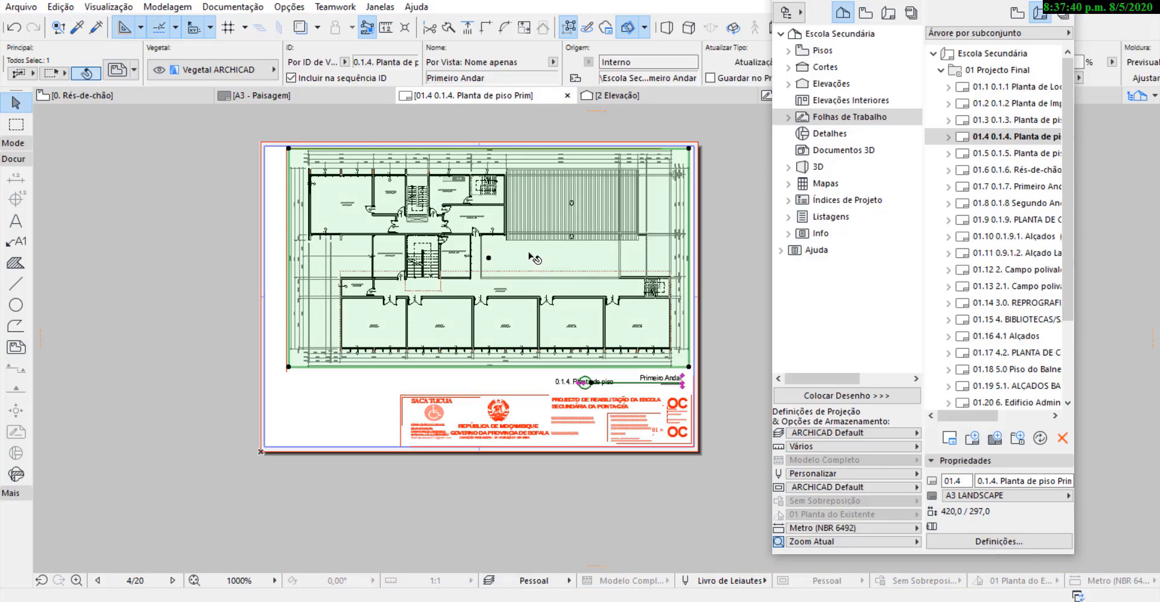
{"action": "key", "text": "ctrl+d"}
{"action": "left_click", "coordinate": [529, 253]}
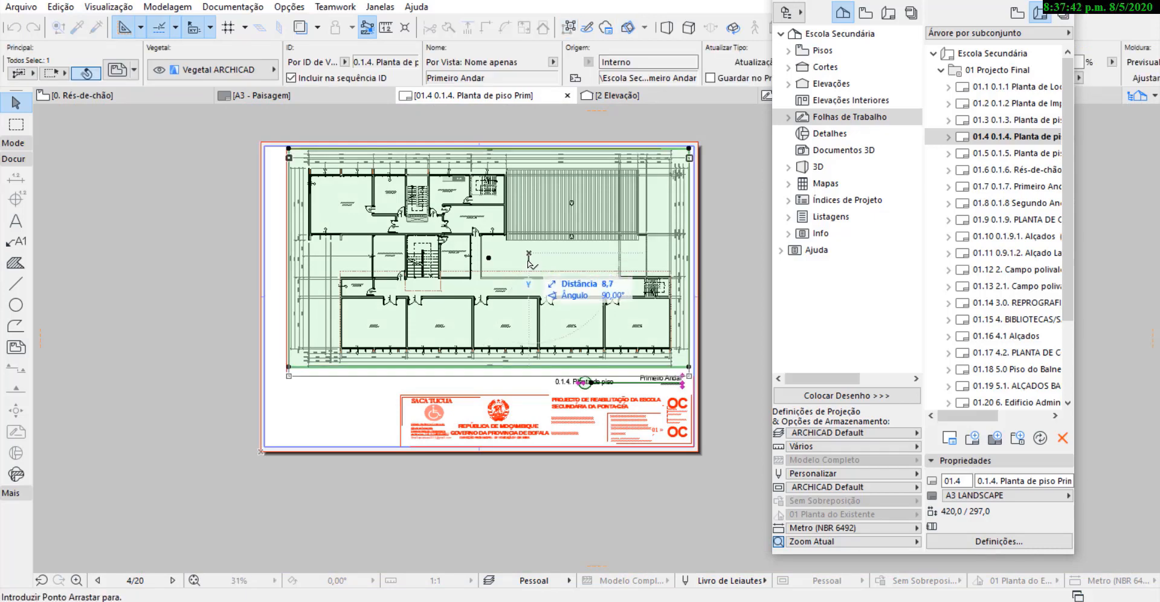
{"action": "key", "text": "Escape"}
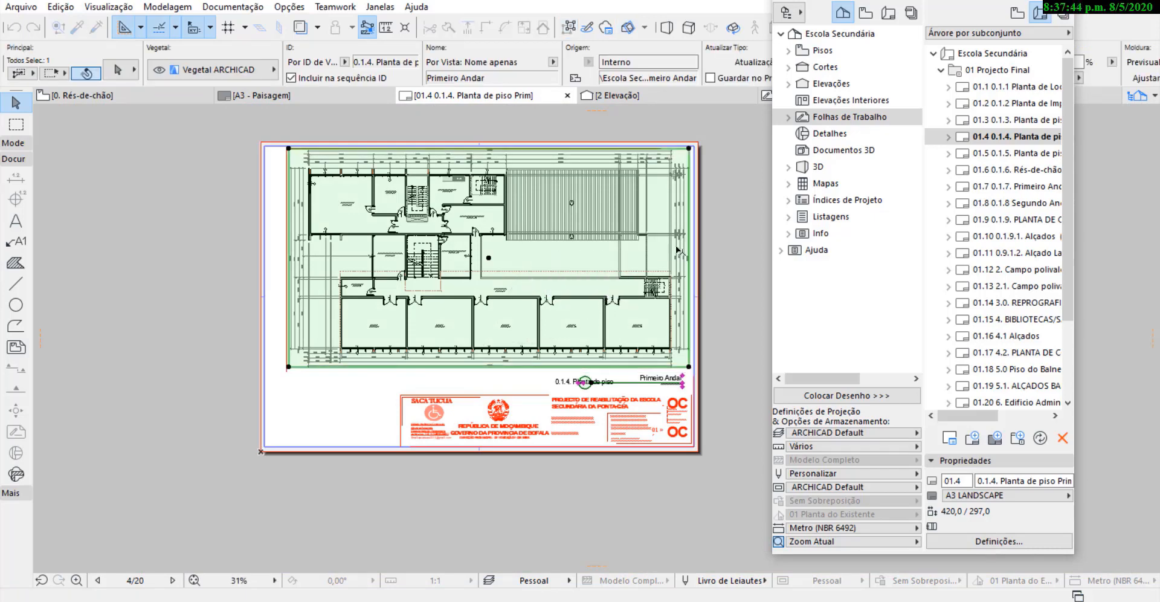
{"action": "left_click", "coordinate": [719, 216]}
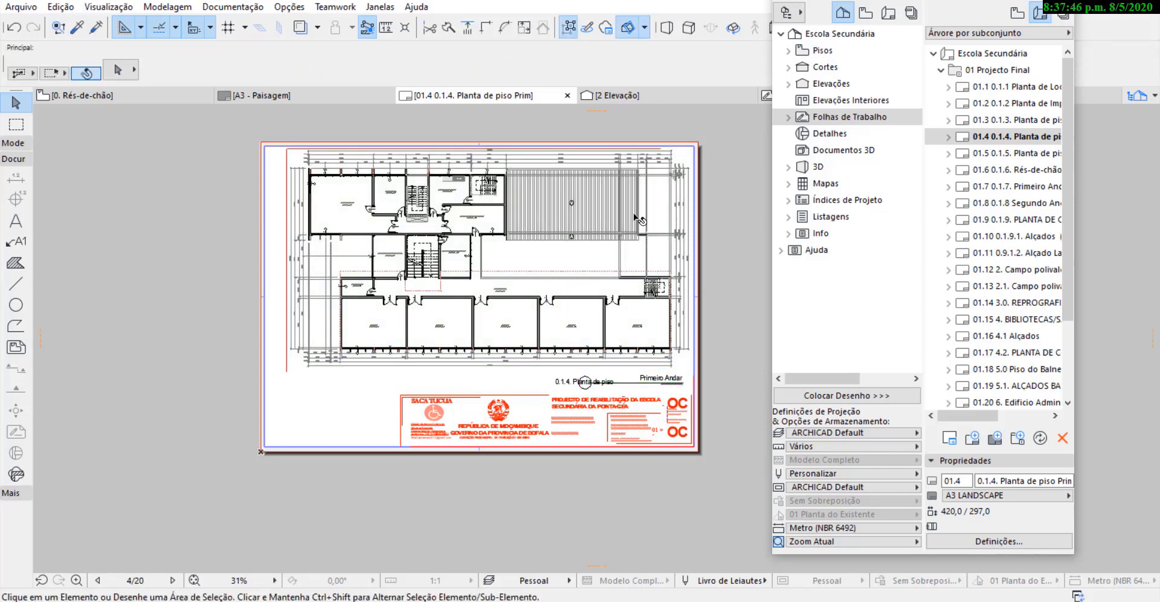
Try deleting the Primeiro Andar drawing, undoing both the deletion and the last drag.
{"action": "scroll", "coordinate": [676, 183], "scroll_direction": "up", "scroll_amount": 3}
{"action": "left_click", "coordinate": [560, 220]}
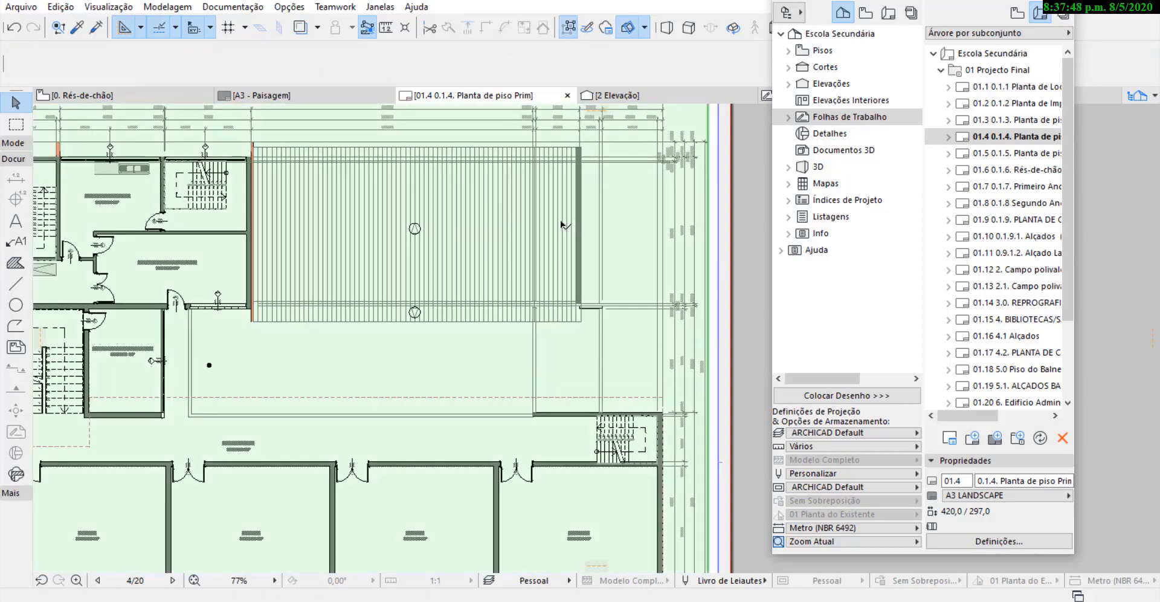
{"action": "key", "text": "Delete"}
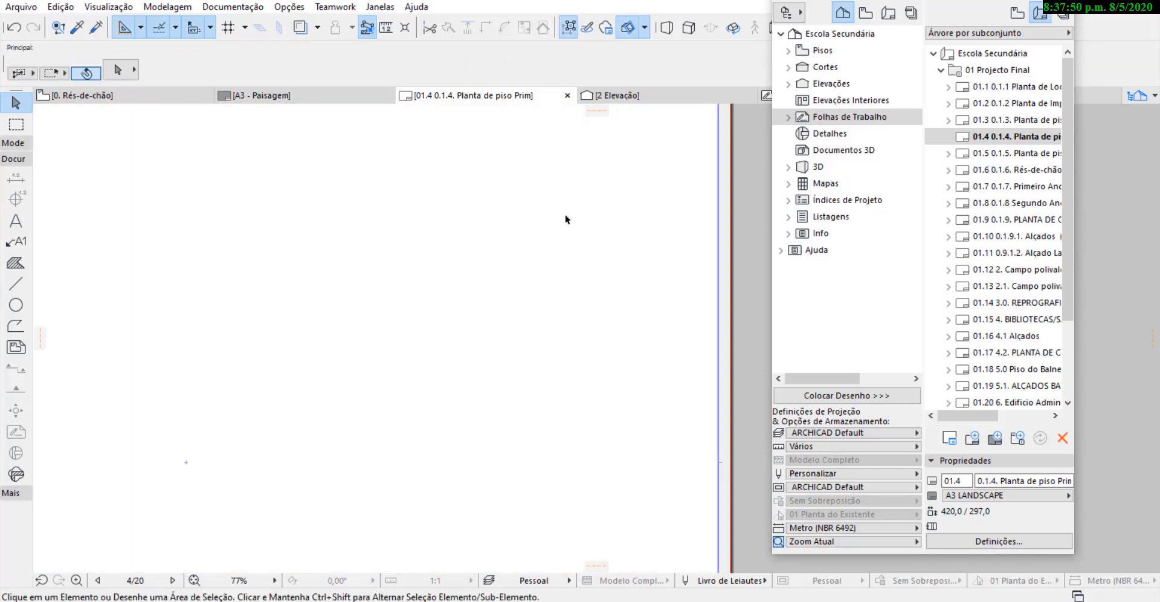
{"action": "key", "text": "ctrl+z"}
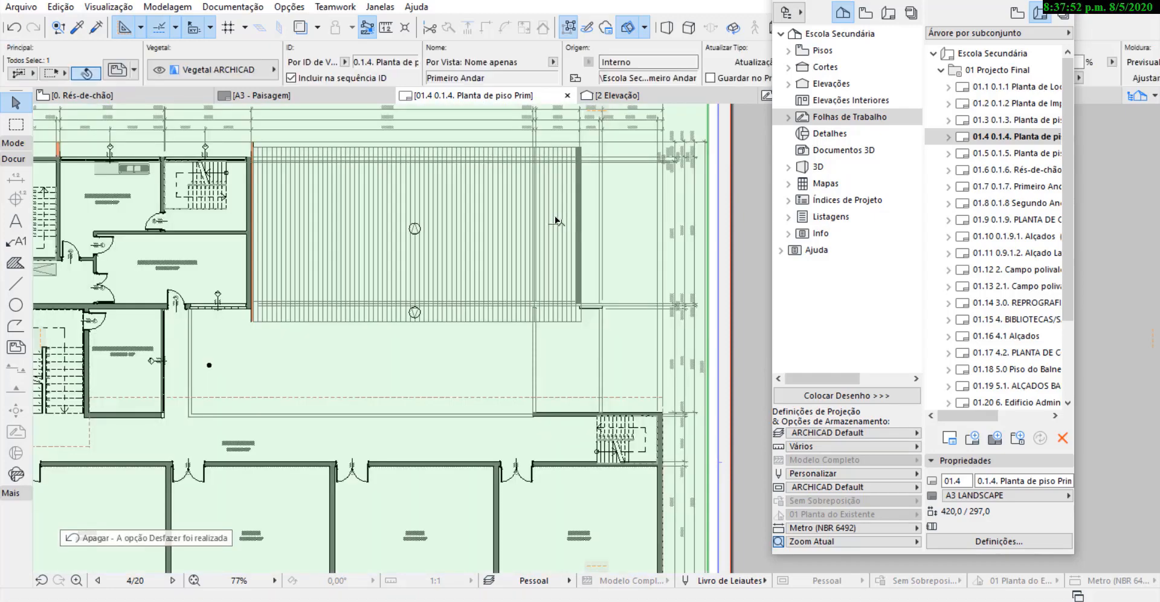
{"action": "key", "text": "ctrl+z"}
{"action": "scroll", "coordinate": [483, 215], "scroll_direction": "down", "scroll_amount": 10}
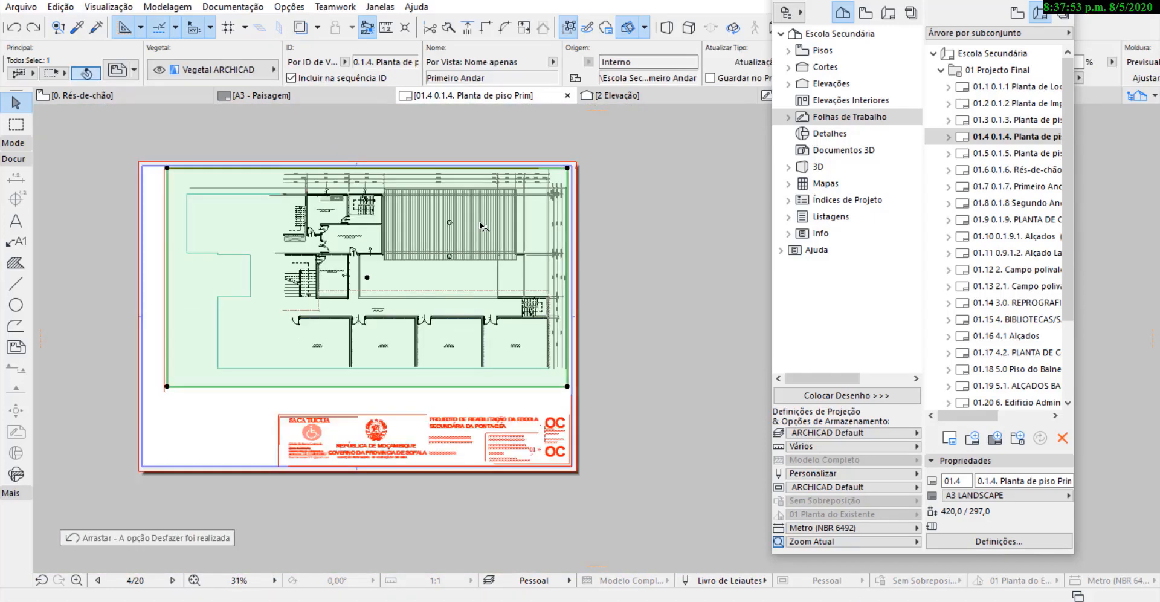
{"action": "left_click", "coordinate": [663, 215]}
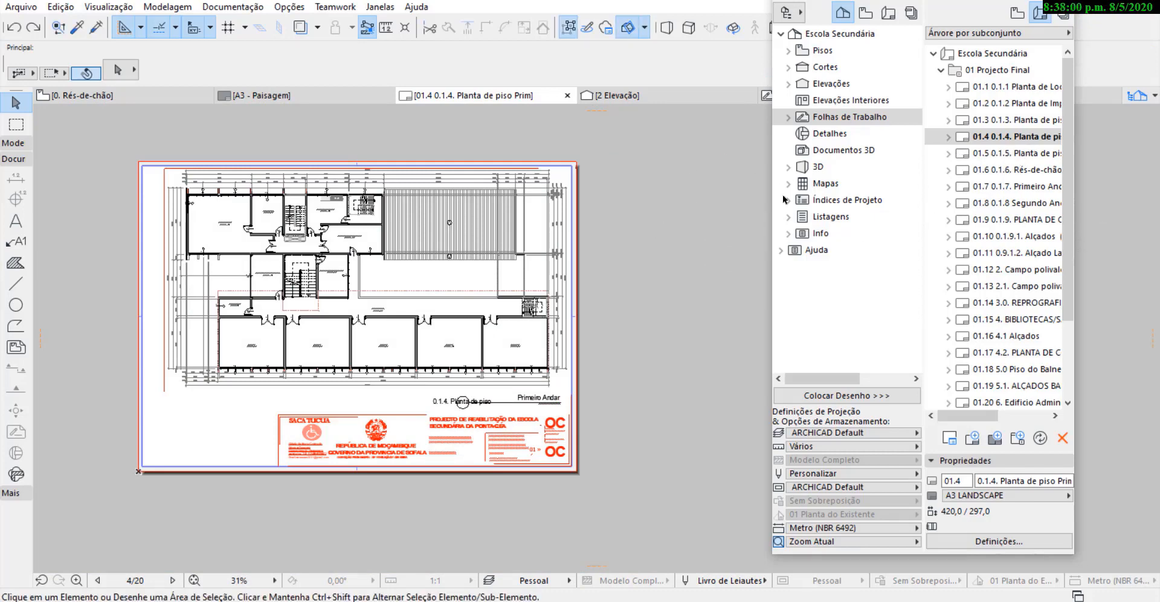
Open layout 01.5 and move the Segundo andar drawing up onto the sheet, just inside the red margin lines.
{"action": "left_click", "coordinate": [1021, 154]}
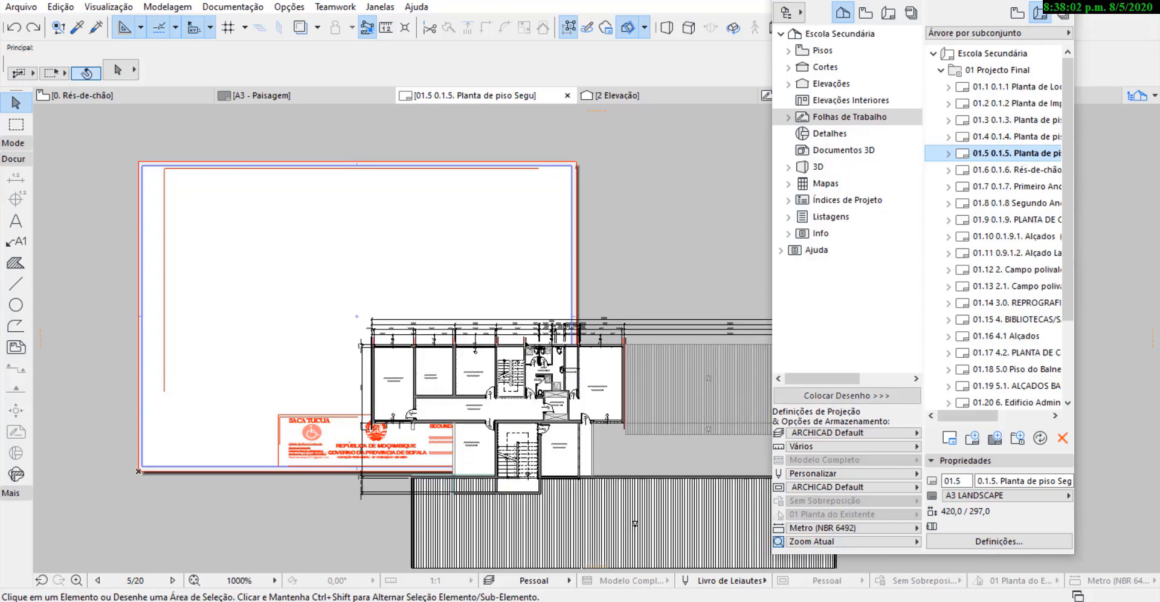
{"action": "left_click", "coordinate": [571, 440]}
{"action": "key", "text": "ctrl+d"}
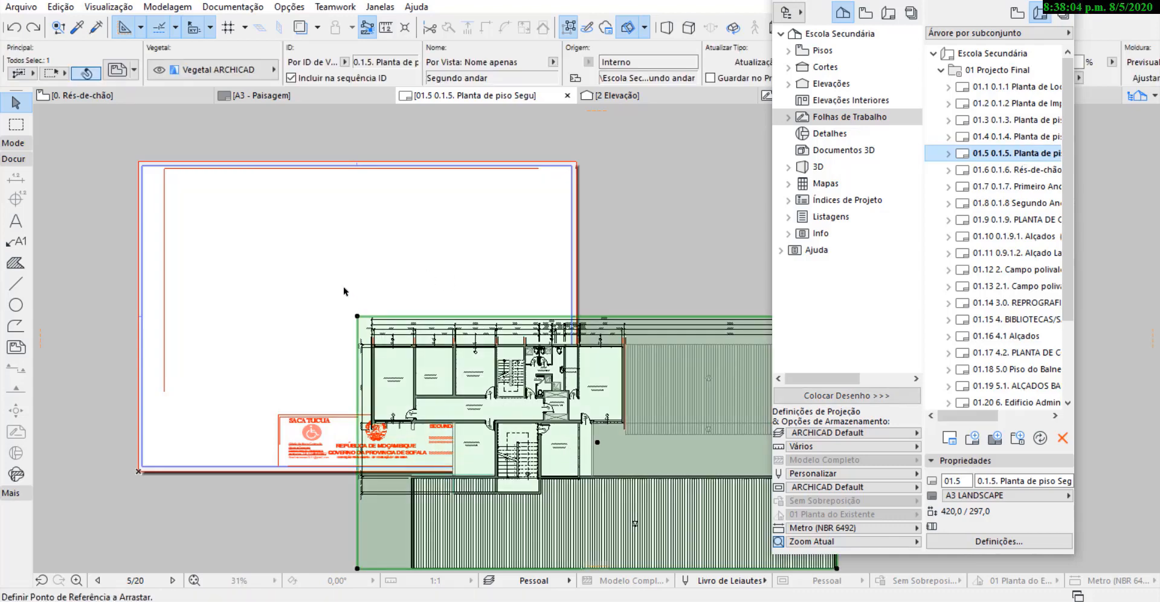
{"action": "left_click", "coordinate": [570, 435]}
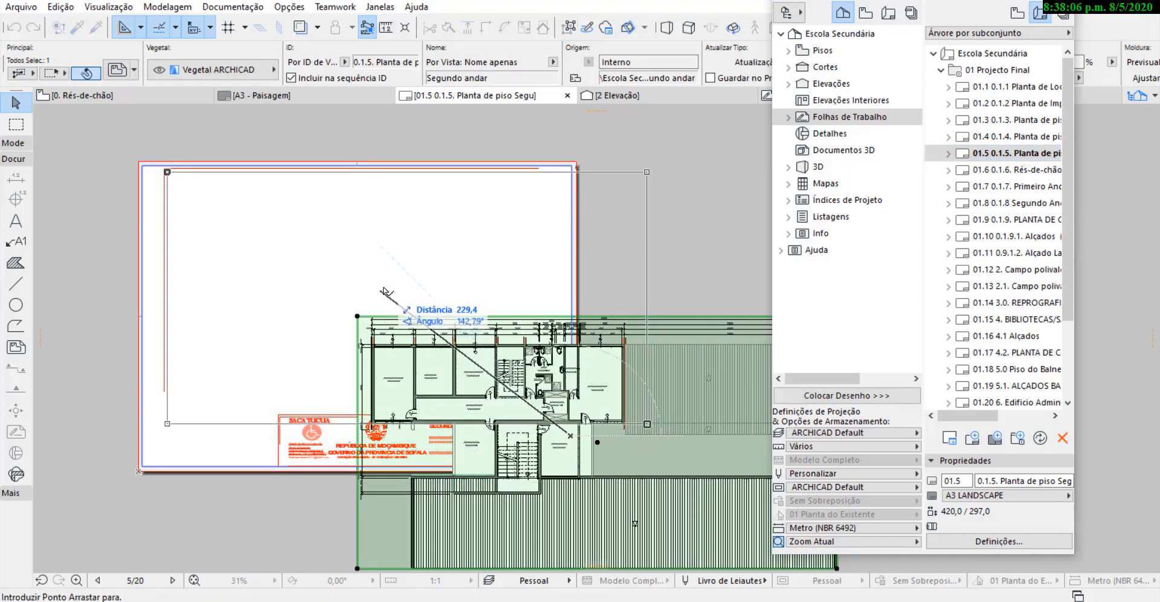
{"action": "left_click", "coordinate": [380, 290]}
{"action": "scroll", "coordinate": [612, 76], "scroll_direction": "down", "scroll_amount": 3}
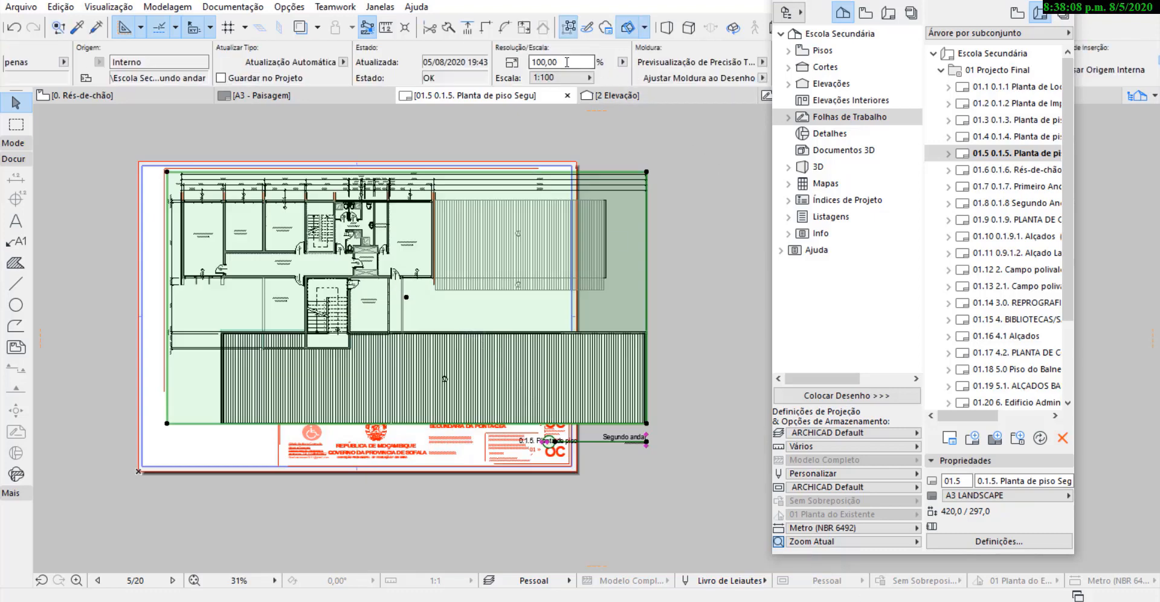
Set the Segundo andar drawing's scale to a custom 1:125 and shift it slightly right and down within the sheet.
{"action": "left_click", "coordinate": [560, 77]}
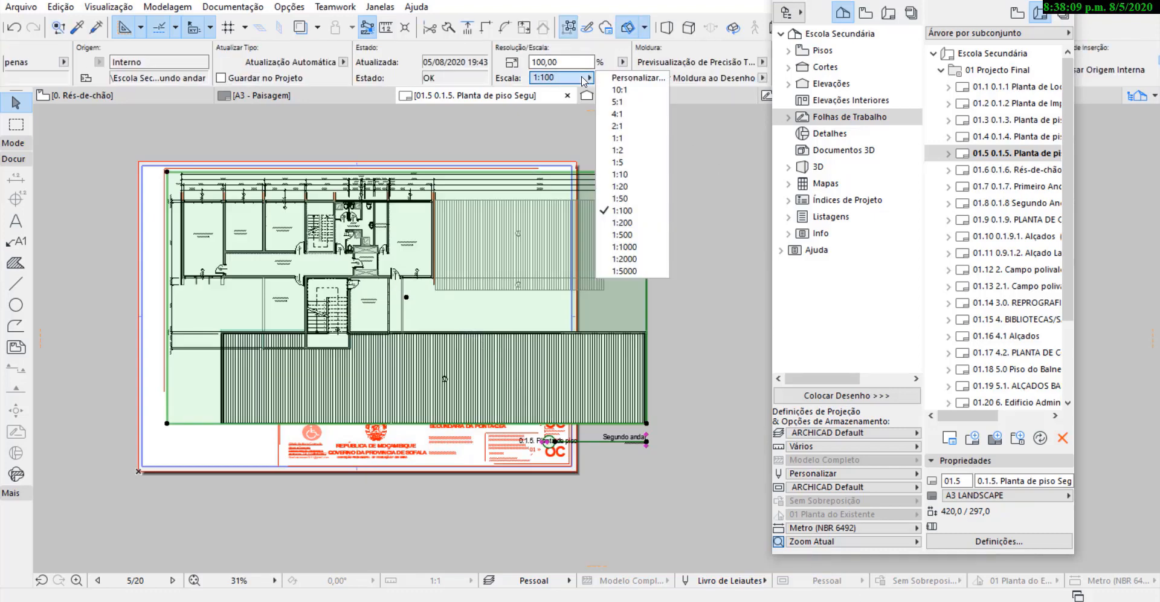
{"action": "left_click", "coordinate": [631, 79]}
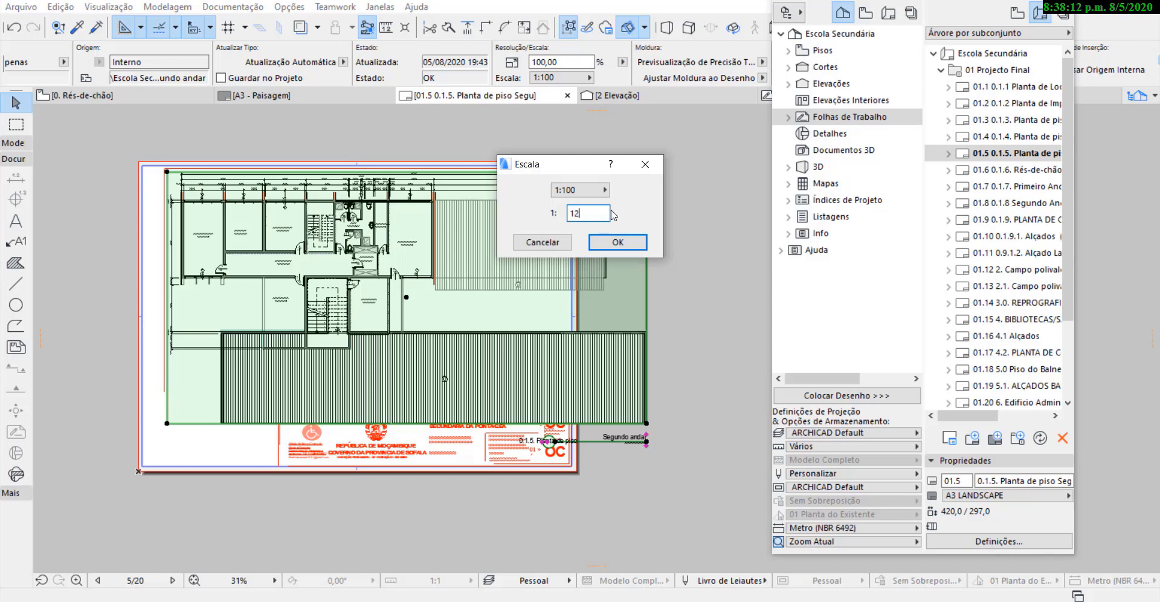
{"action": "left_click", "coordinate": [614, 244]}
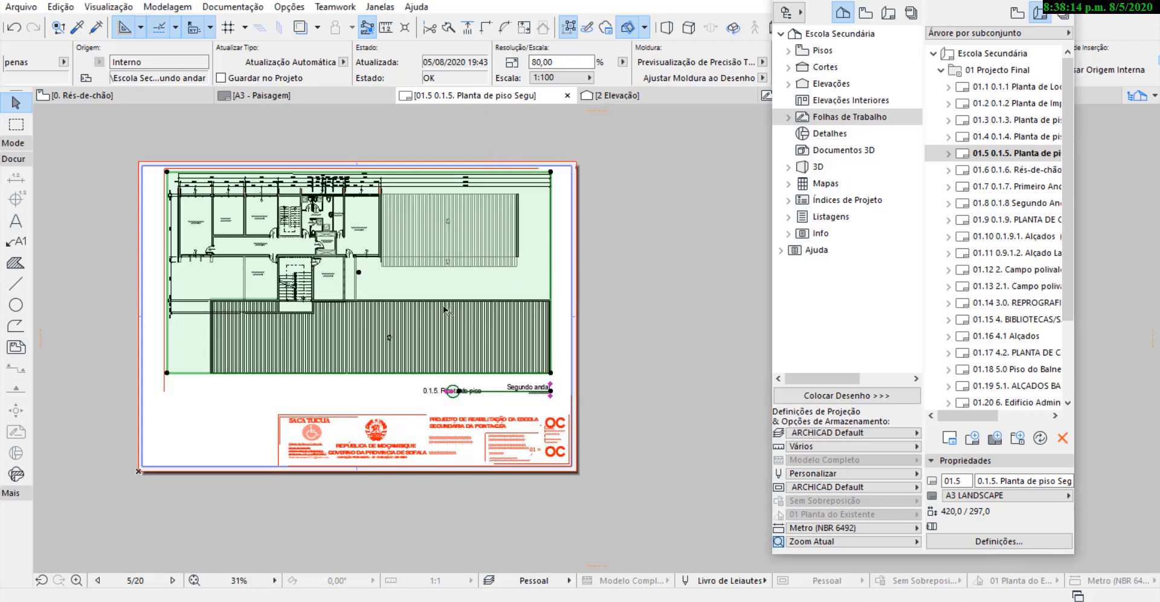
{"action": "left_click_drag", "start_coordinate": [410, 255], "coordinate": [416, 259]}
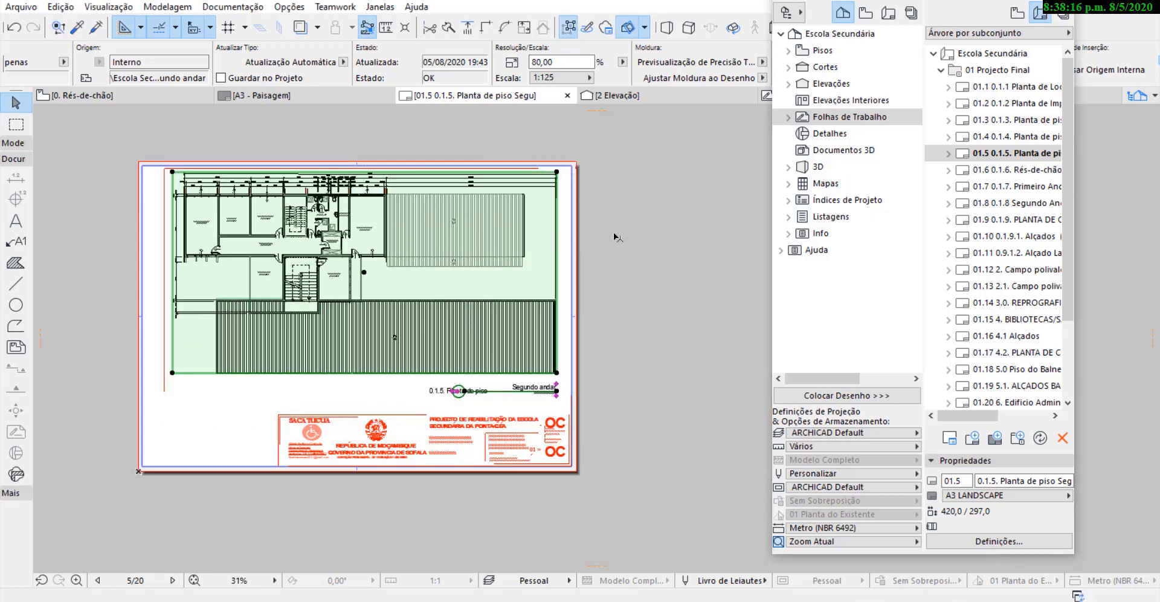
{"action": "left_click", "coordinate": [652, 226]}
Open layout 01.6 and move the Humanizada ground-floor drawing onto the sheet, above the title block.
{"action": "left_click", "coordinate": [1027, 172]}
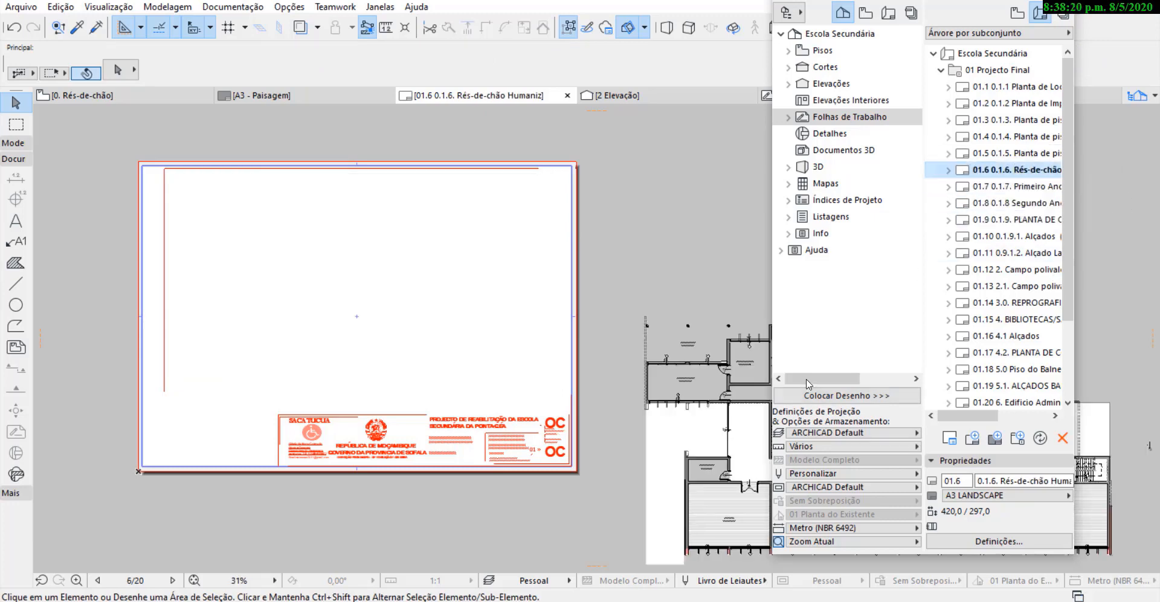
{"action": "left_click", "coordinate": [714, 405]}
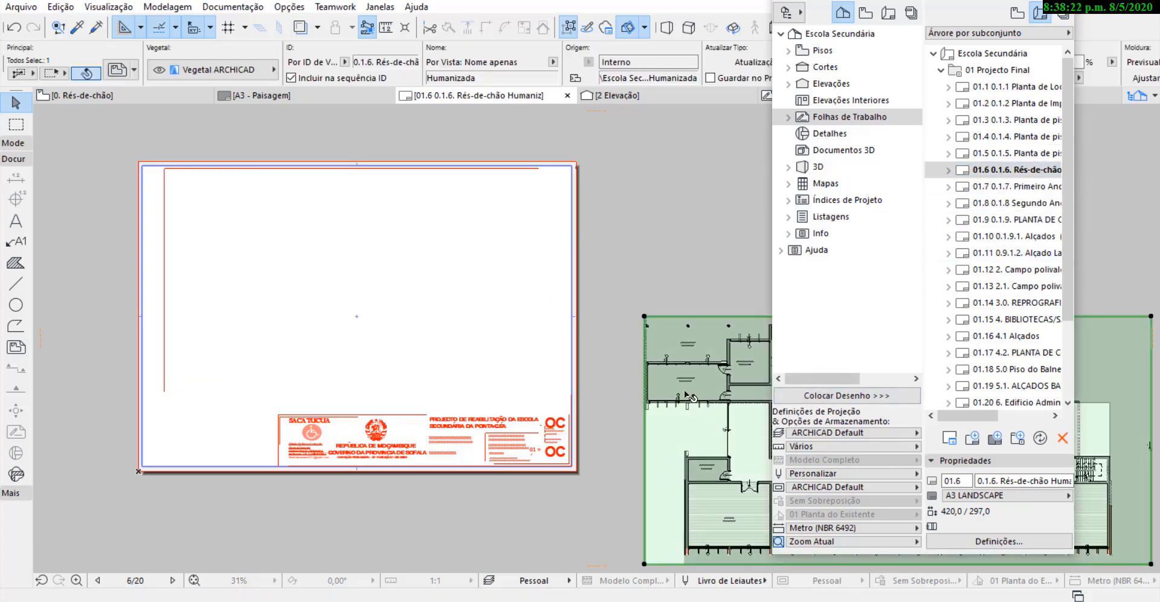
{"action": "mouse_move", "coordinate": [708, 410]}
{"action": "left_mouse_down"}
{"action": "mouse_move", "coordinate": [313, 282]}
{"action": "mouse_move", "coordinate": [234, 280]}
{"action": "left_mouse_up"}
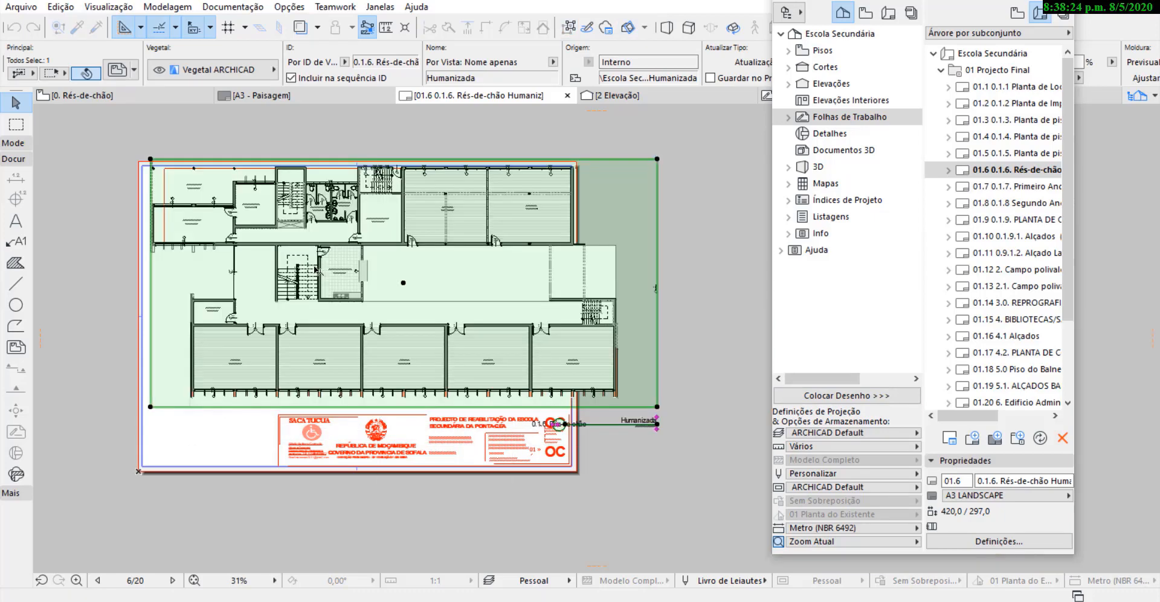
Crop the Humanizada drawing's frame by offsetting its right edge inward about 36 mm, close to the building.
{"action": "left_click", "coordinate": [657, 288]}
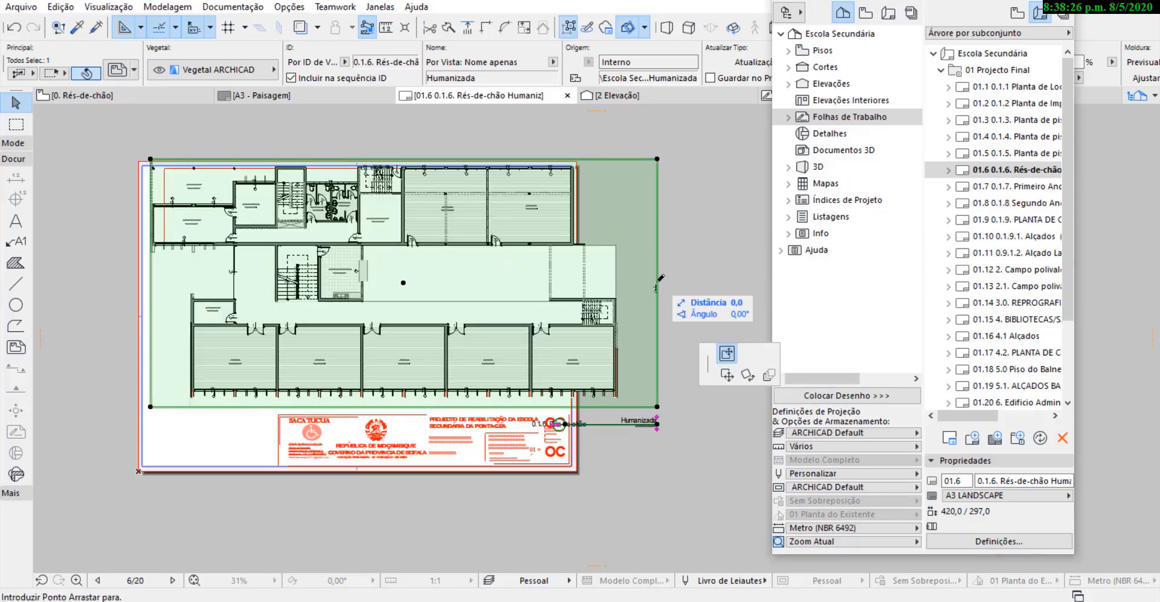
{"action": "scroll", "coordinate": [661, 289], "scroll_direction": "up", "scroll_amount": 4}
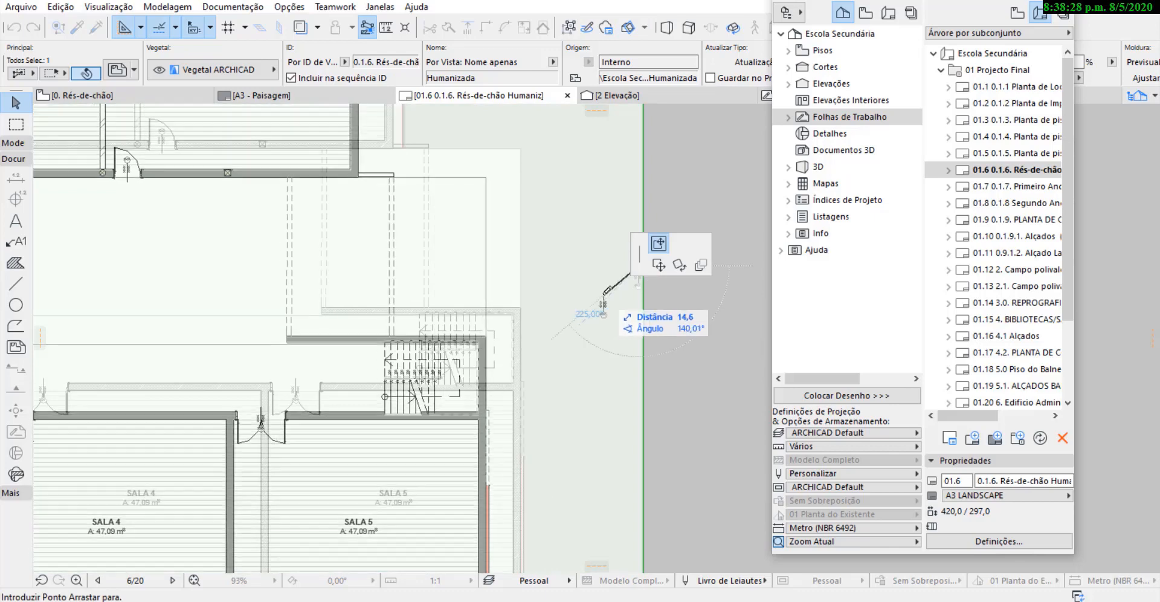
{"action": "key", "text": "Escape"}
{"action": "left_click", "coordinate": [642, 295]}
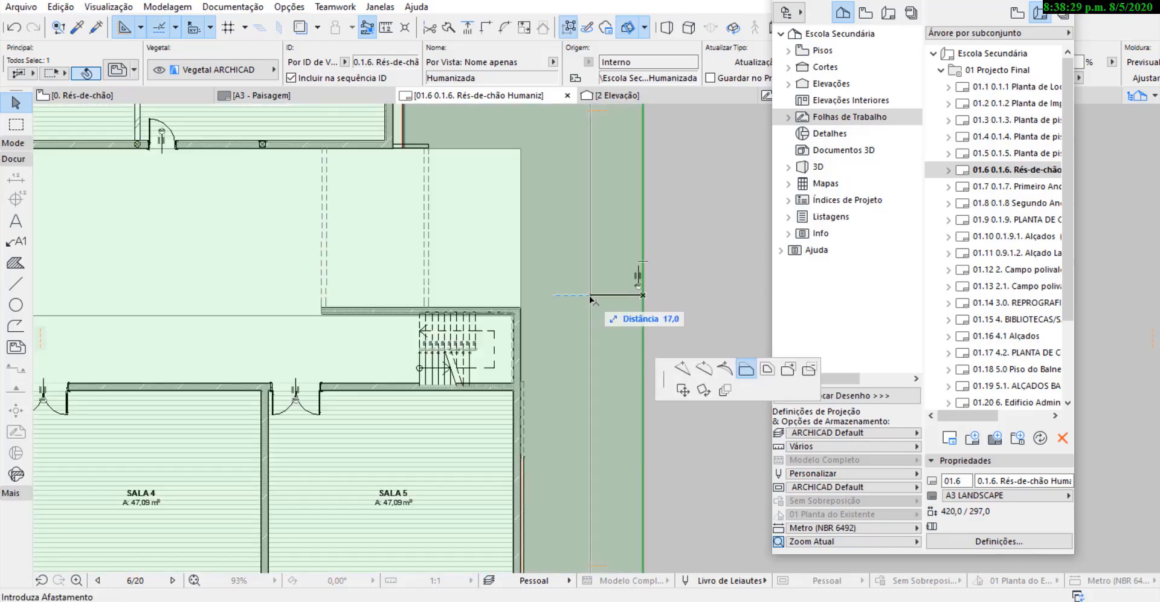
{"action": "left_click", "coordinate": [531, 289]}
{"action": "scroll", "coordinate": [624, 231], "scroll_direction": "down", "scroll_amount": 4}
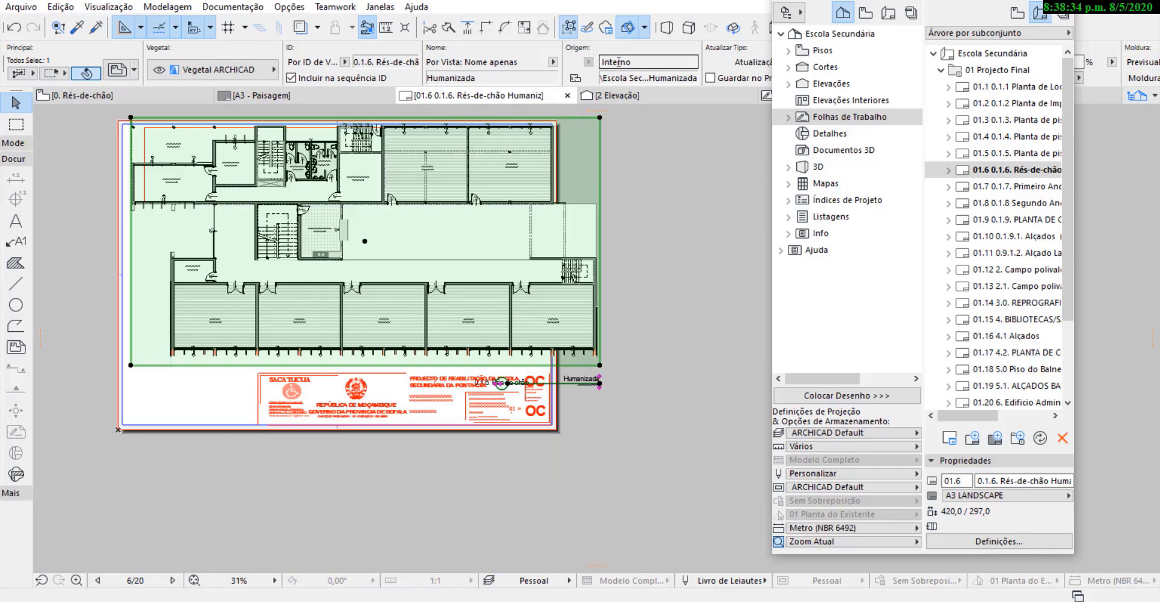
Set the Humanizada drawing's scale to a custom 1:125 and move it inside the margin lines, directly above the title block.
{"action": "scroll", "coordinate": [620, 65], "scroll_direction": "down", "scroll_amount": 5}
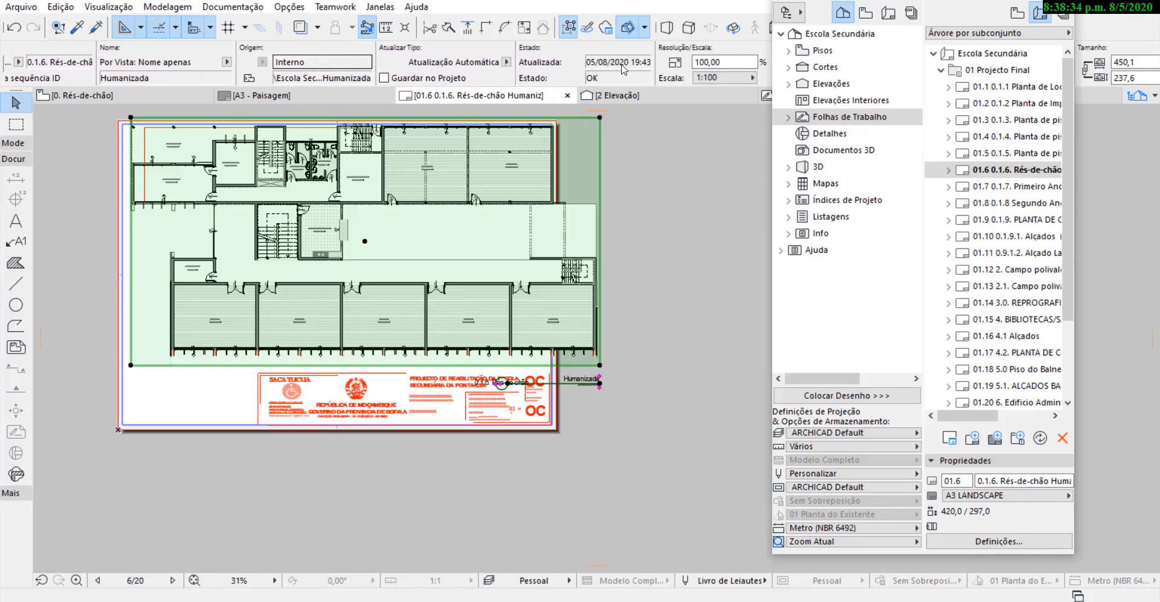
{"action": "left_click", "coordinate": [724, 77]}
{"action": "left_click", "coordinate": [733, 88]}
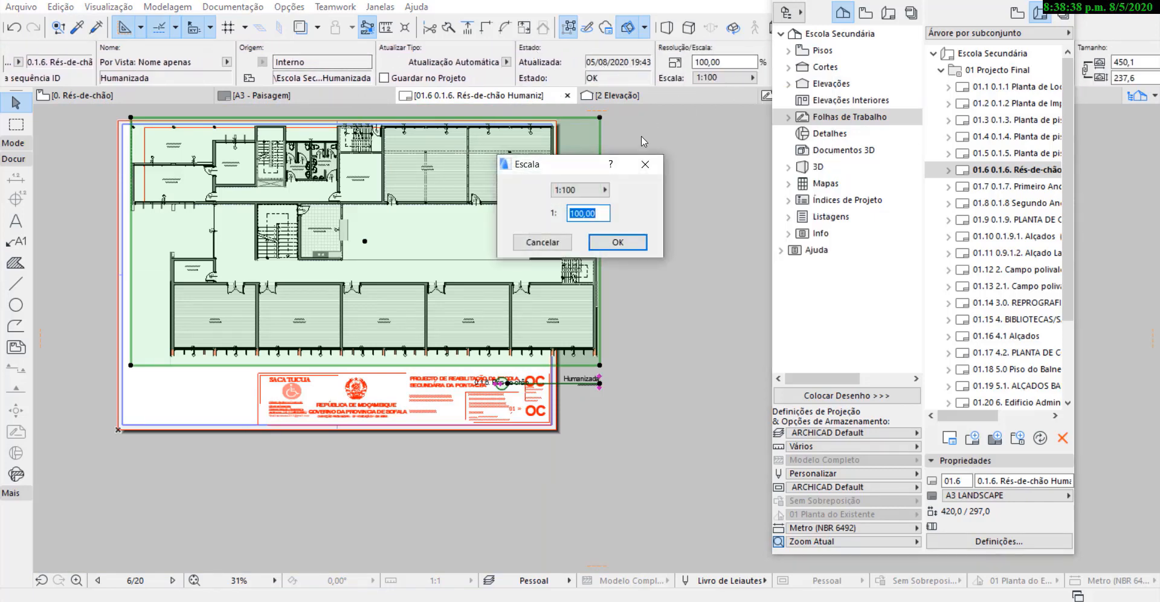
{"action": "left_click", "coordinate": [624, 242]}
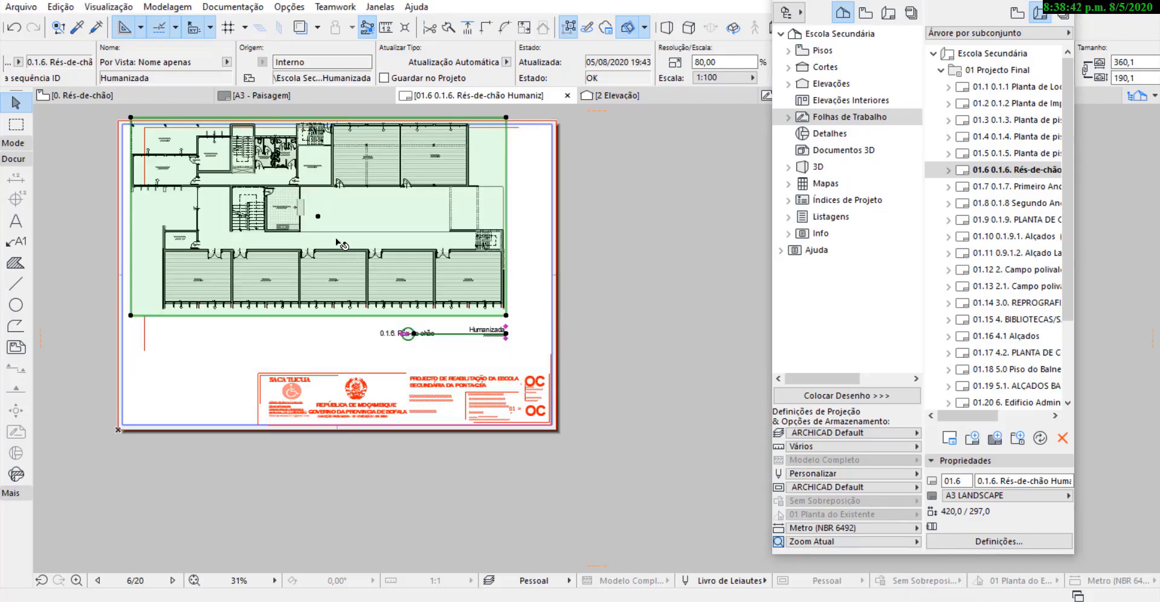
{"action": "left_click_drag", "start_coordinate": [366, 230], "coordinate": [403, 259]}
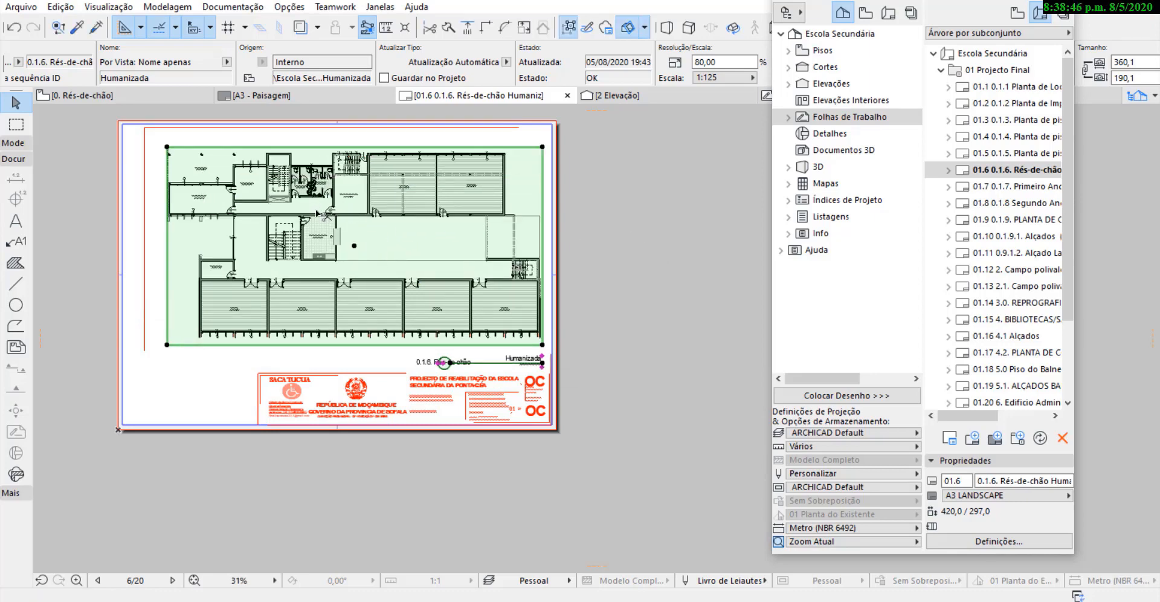
Try enlarging the ground-floor Humanizada drawing to 100% and shifting it left and up on the sheet.
{"action": "left_click", "coordinate": [727, 62]}
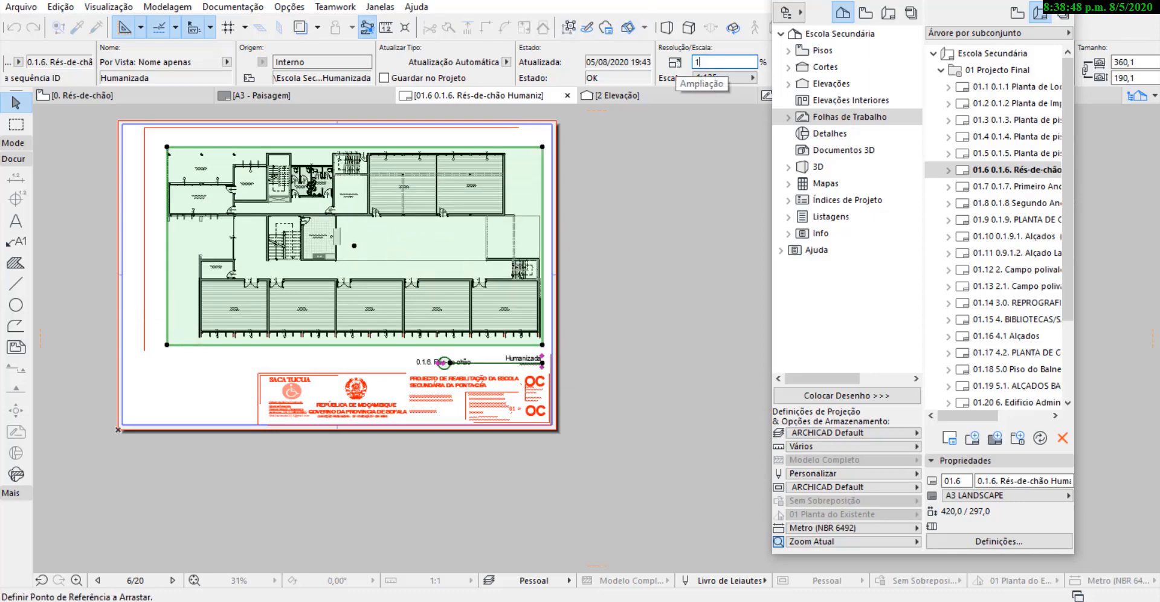
{"action": "type", "text": "1"}
{"action": "left_click", "coordinate": [662, 145]}
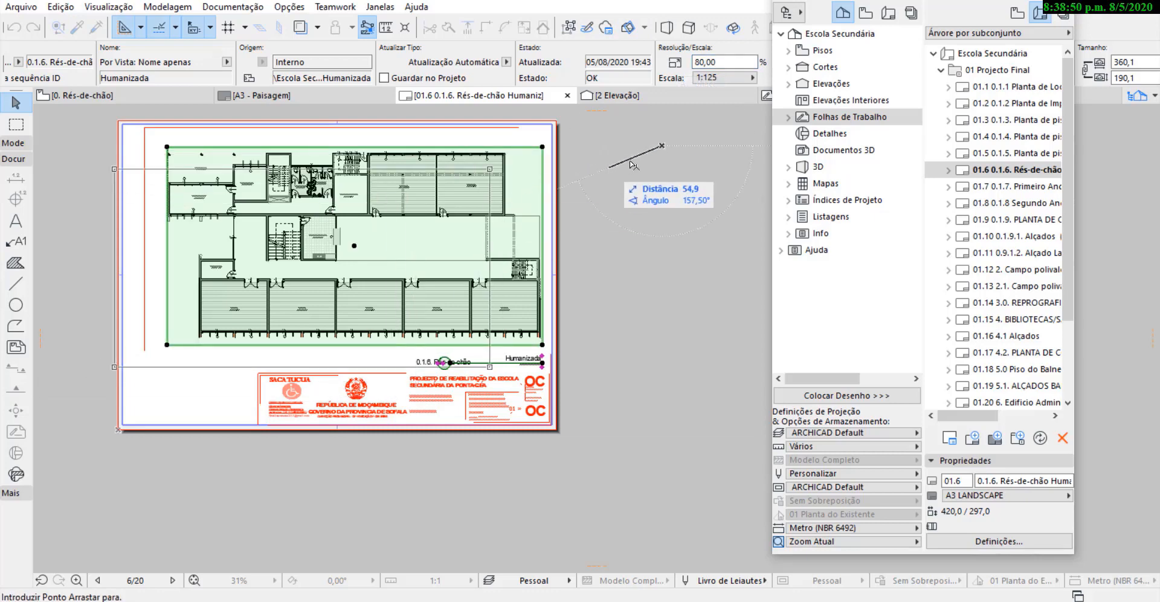
{"action": "left_click", "coordinate": [686, 62]}
{"action": "type", "text": "1"}
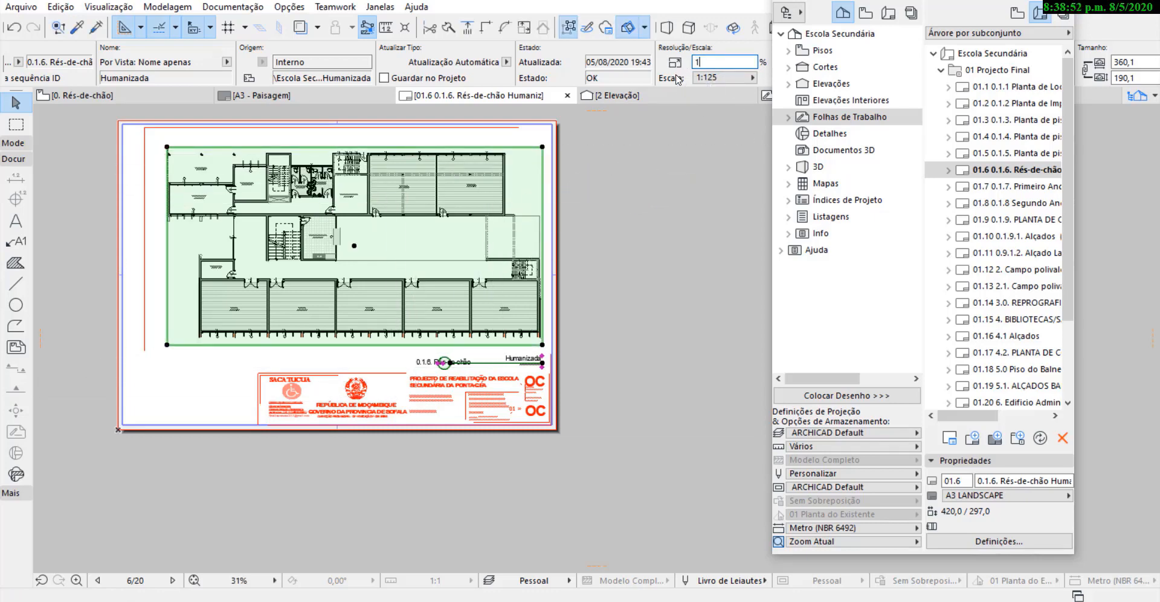
{"action": "type", "text": "00"}
{"action": "key", "text": "Return"}
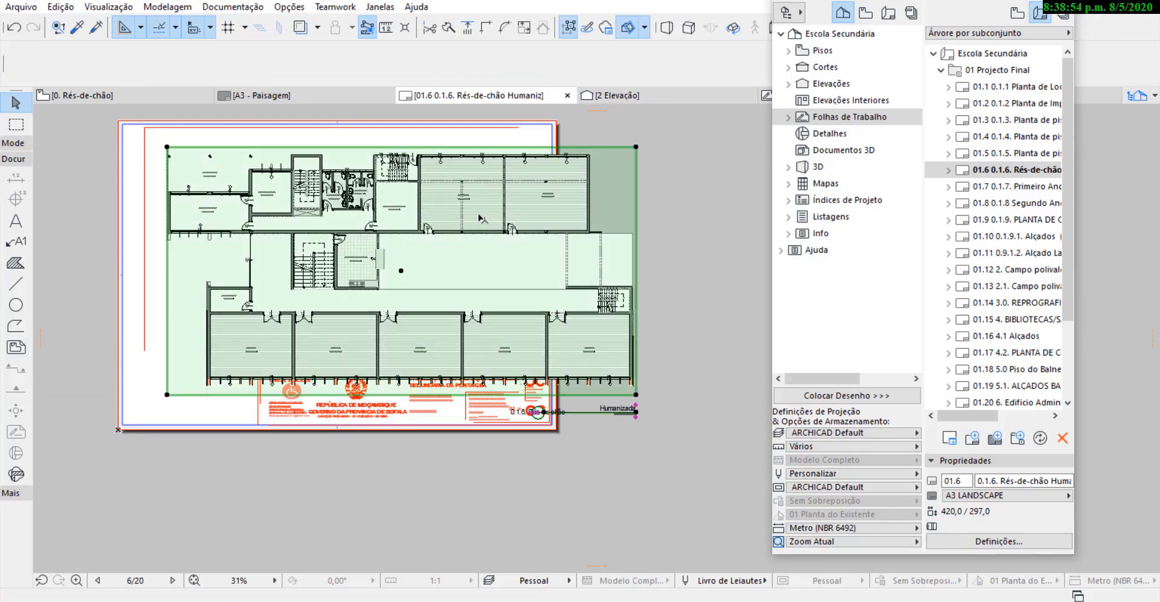
{"action": "left_click_drag", "start_coordinate": [365, 230], "coordinate": [339, 220]}
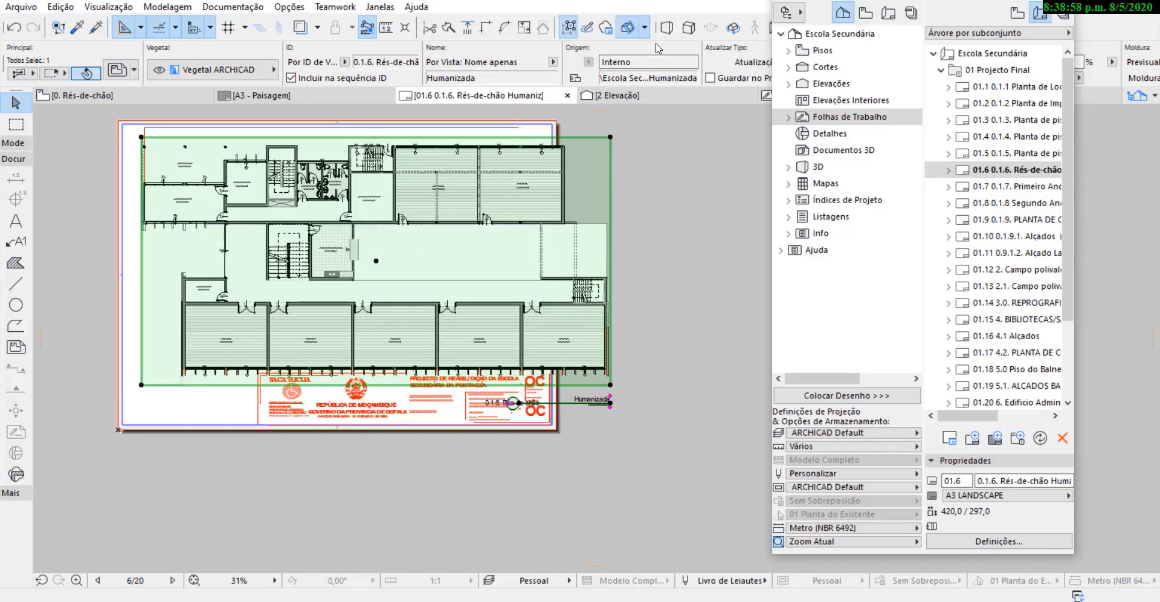
{"action": "key", "text": "ctrl+z"}
{"action": "key", "text": "ctrl+z"}
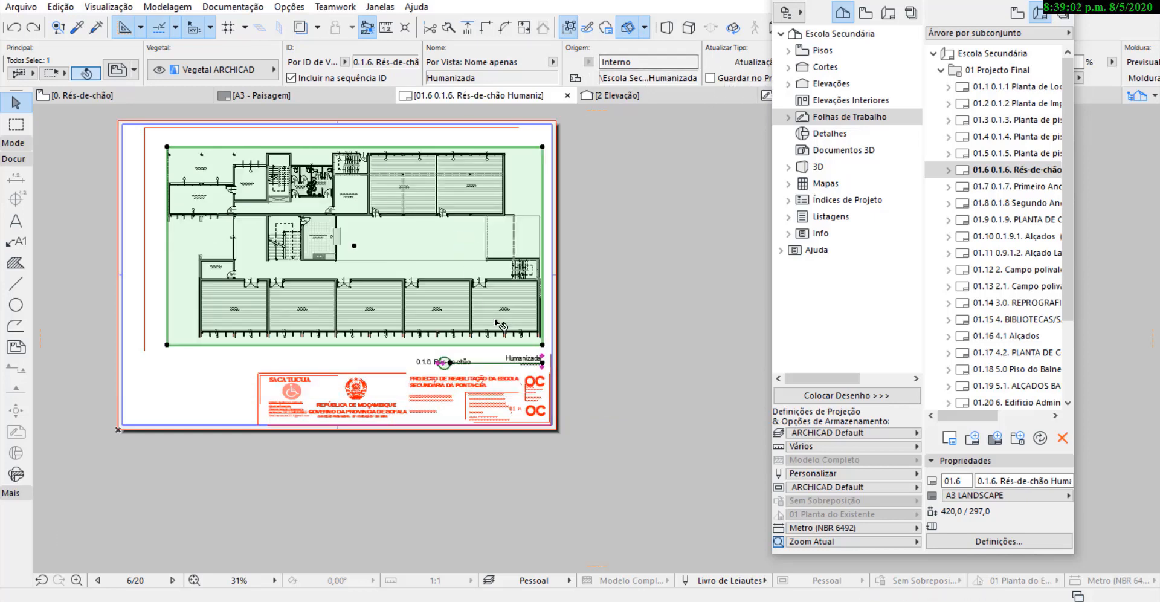
Nudge the ground-floor Humanizada drawing slightly left and up within the sheet and deselect it.
{"action": "left_click_drag", "start_coordinate": [204, 214], "coordinate": [200, 211]}
{"action": "left_click", "coordinate": [581, 306]}
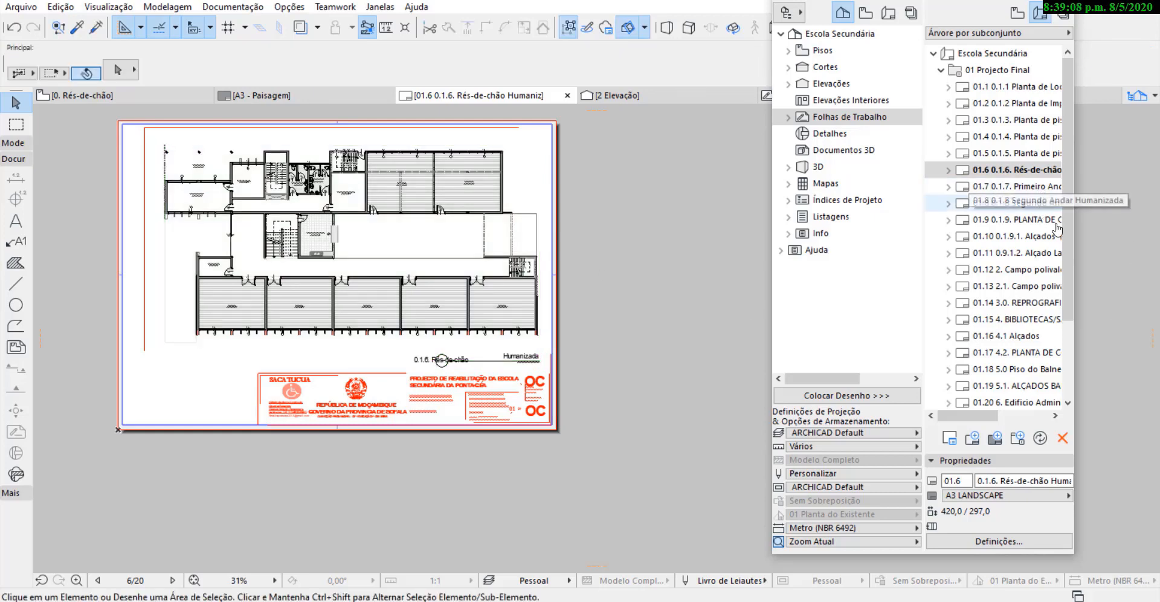
Open layout 01.7 Primeiro Andar Humanizada and move its drawing up and left onto the sheet.
{"action": "left_click_drag", "start_coordinate": [1074, 270], "coordinate": [1115, 269]}
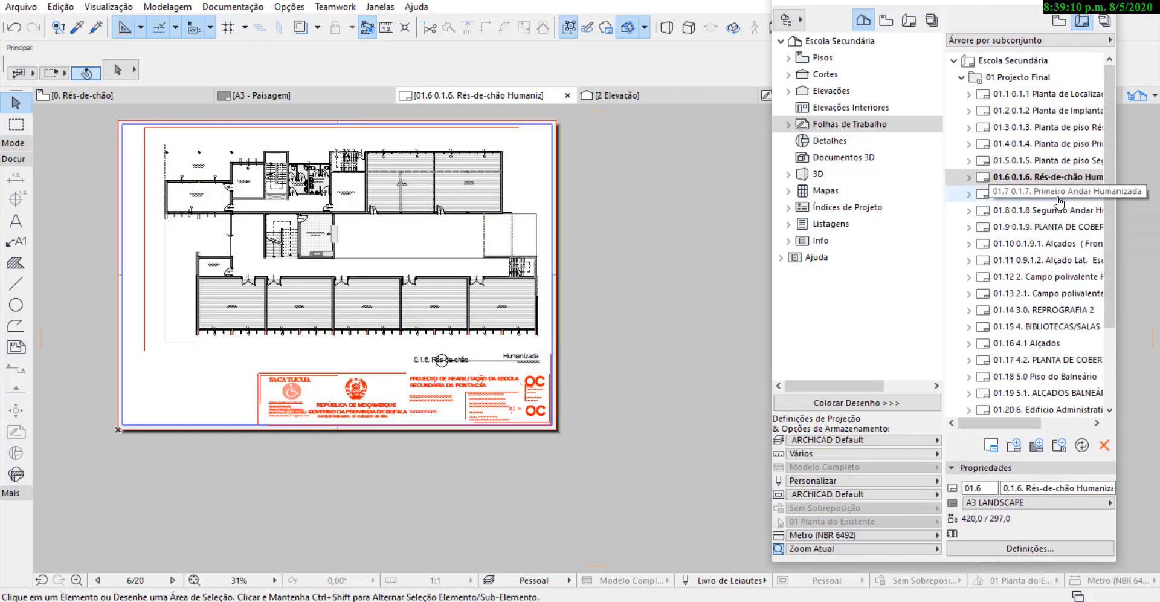
{"action": "double_click", "coordinate": [1055, 193]}
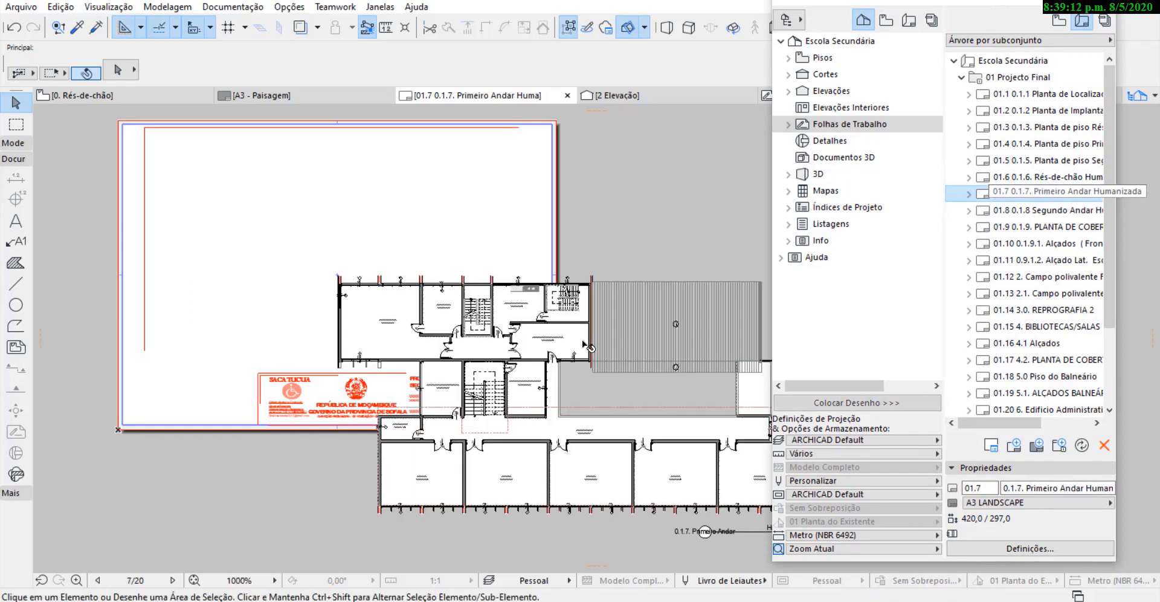
{"action": "left_click", "coordinate": [581, 340]}
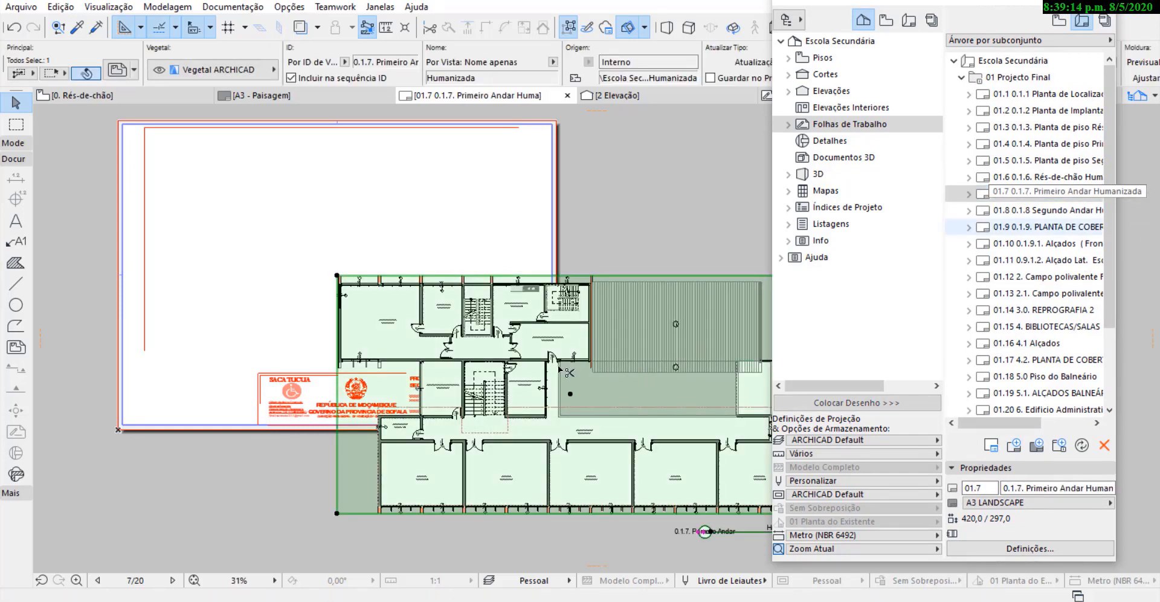
{"action": "key", "text": "ctrl+d"}
{"action": "left_click", "coordinate": [565, 346]}
{"action": "left_click", "coordinate": [361, 214]}
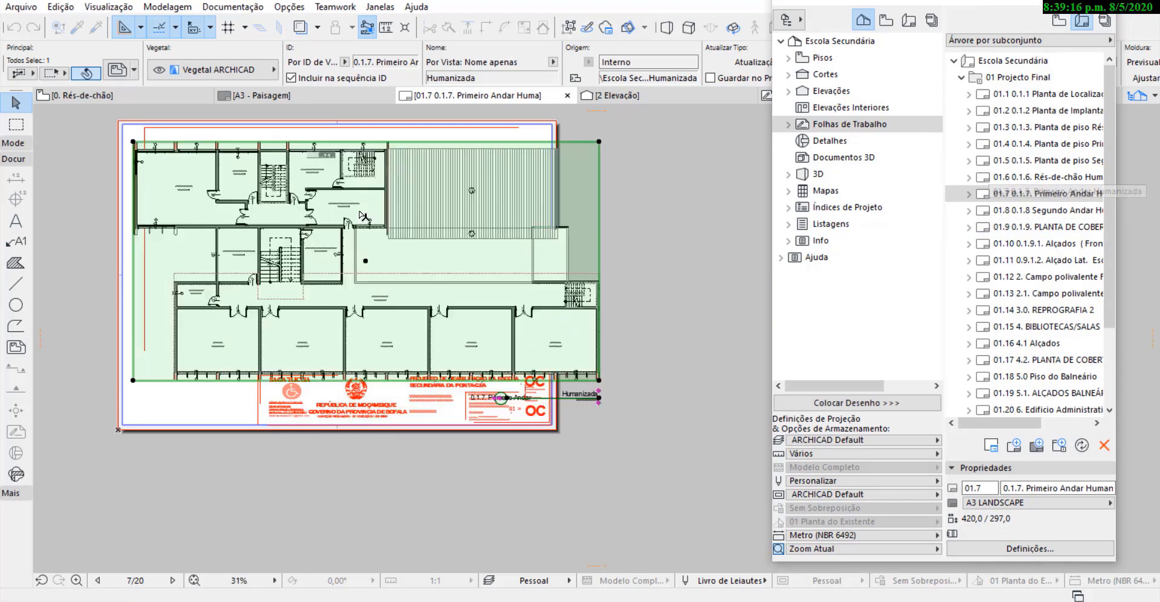
Set the Primeiro Andar Humanizada drawing's scale to a custom 1:125 and shift it right, inside the margin lines.
{"action": "scroll", "coordinate": [646, 66], "scroll_direction": "down", "scroll_amount": 3}
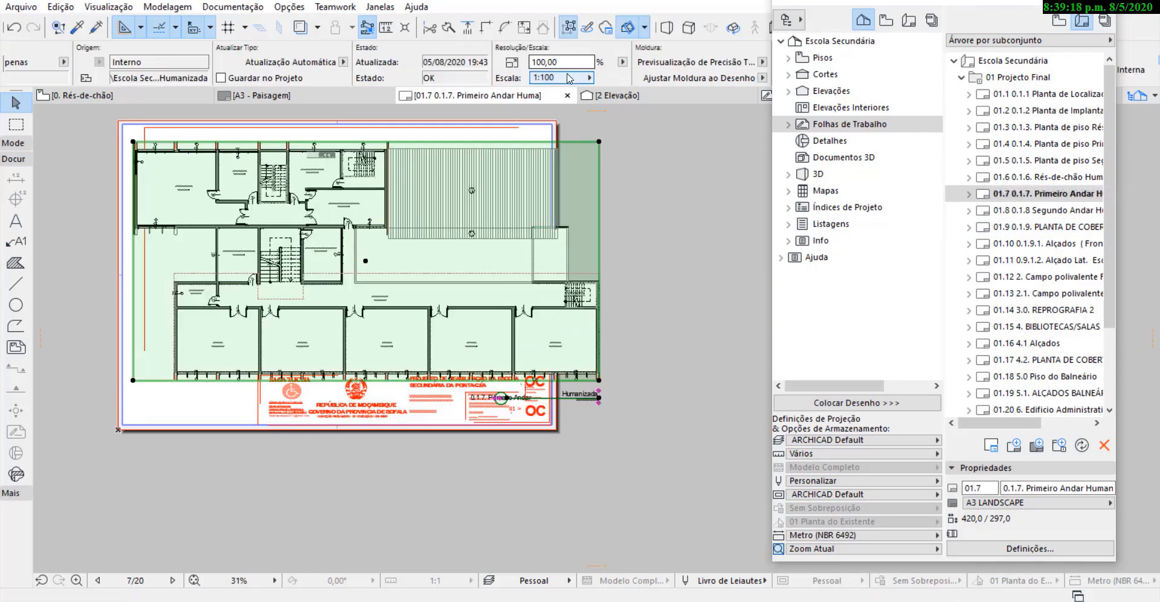
{"action": "left_click", "coordinate": [588, 78]}
{"action": "left_click", "coordinate": [634, 78]}
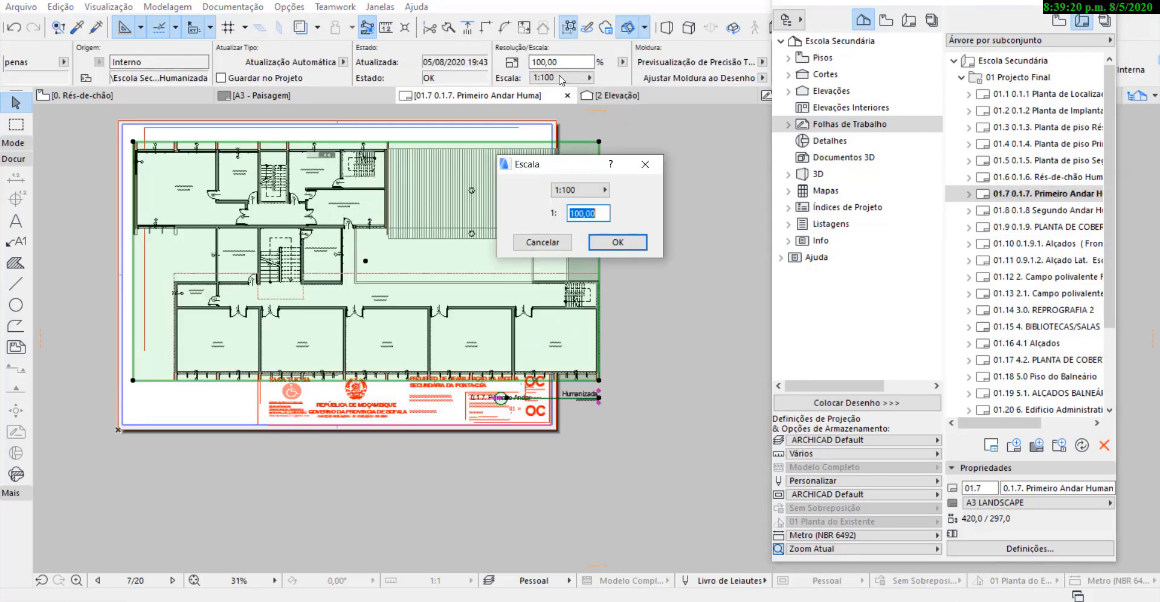
{"action": "type", "text": "1"}
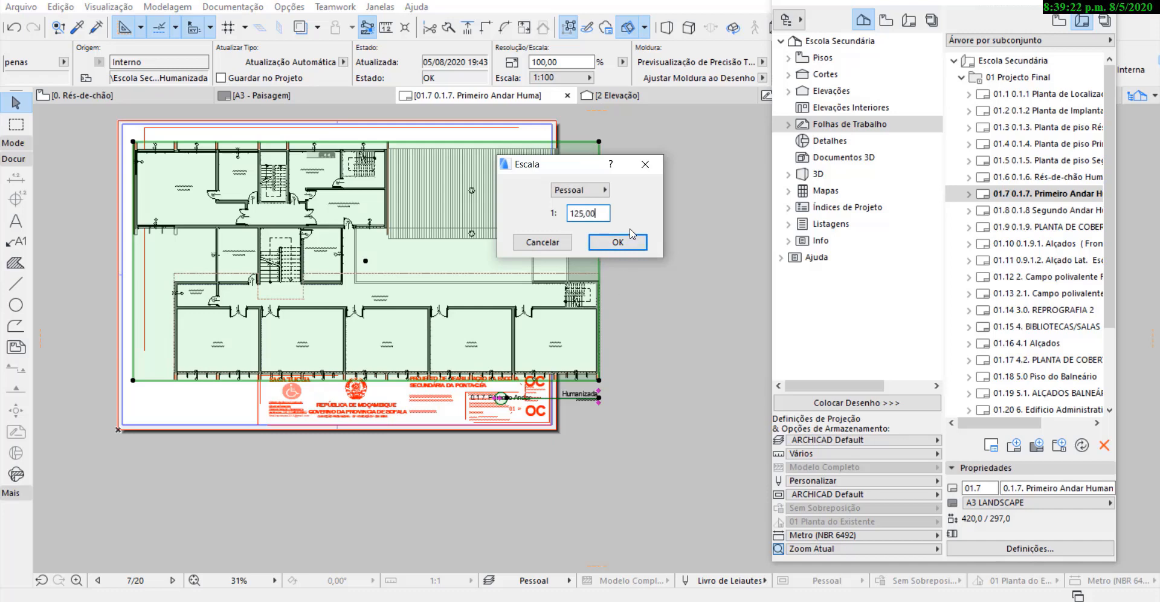
{"action": "type", "text": "25,00"}
{"action": "left_click", "coordinate": [628, 236]}
{"action": "left_click_drag", "start_coordinate": [350, 218], "coordinate": [385, 218]}
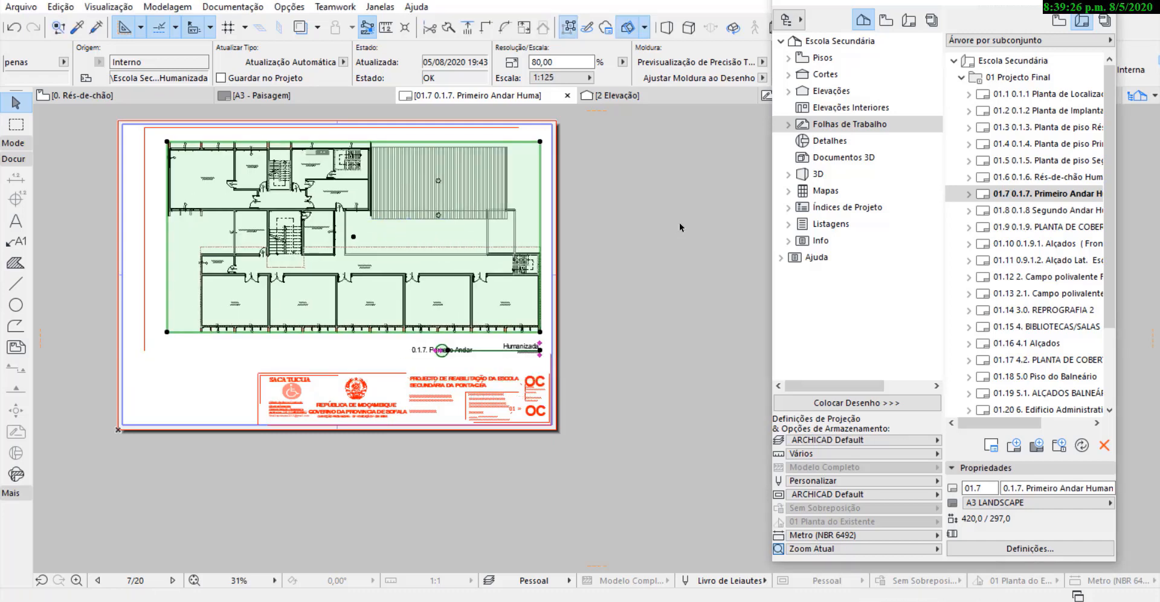
{"action": "left_click", "coordinate": [702, 295]}
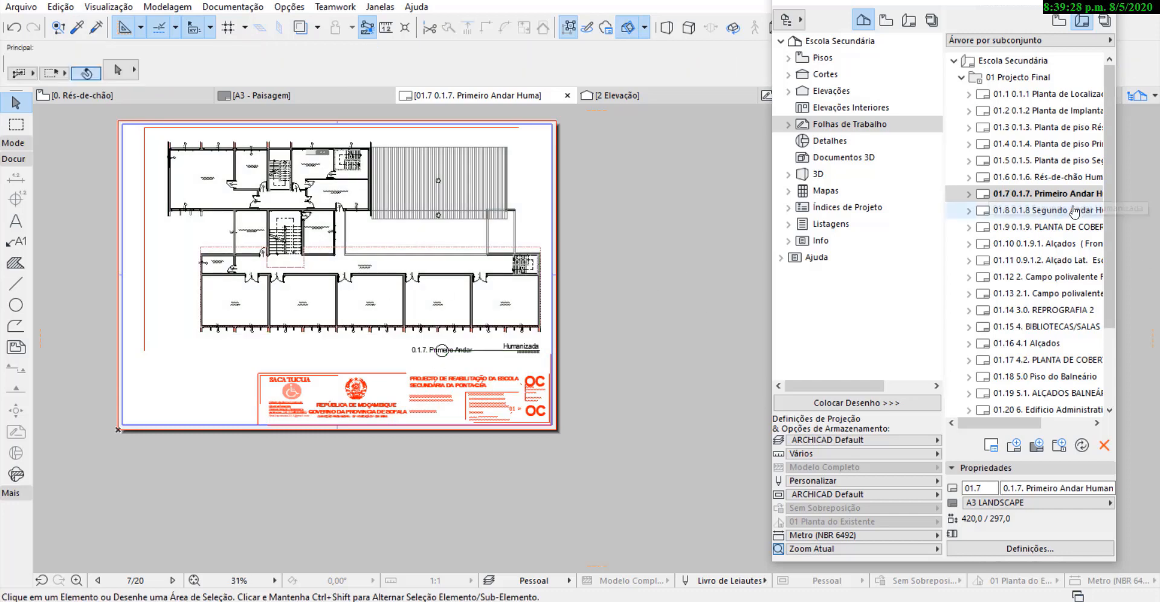
Open layout 01.8 Segundo Andar Humanizada and move its drawing onto the sheet, against the inner margin lines.
{"action": "double_click", "coordinate": [1033, 210]}
{"action": "left_click", "coordinate": [560, 335]}
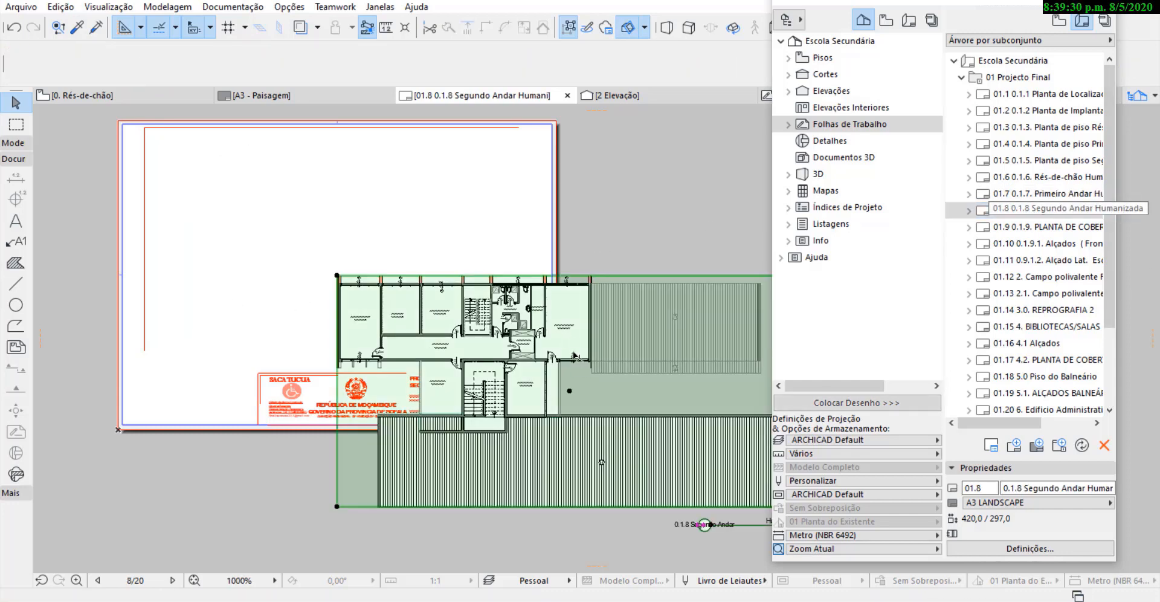
{"action": "left_click", "coordinate": [590, 361]}
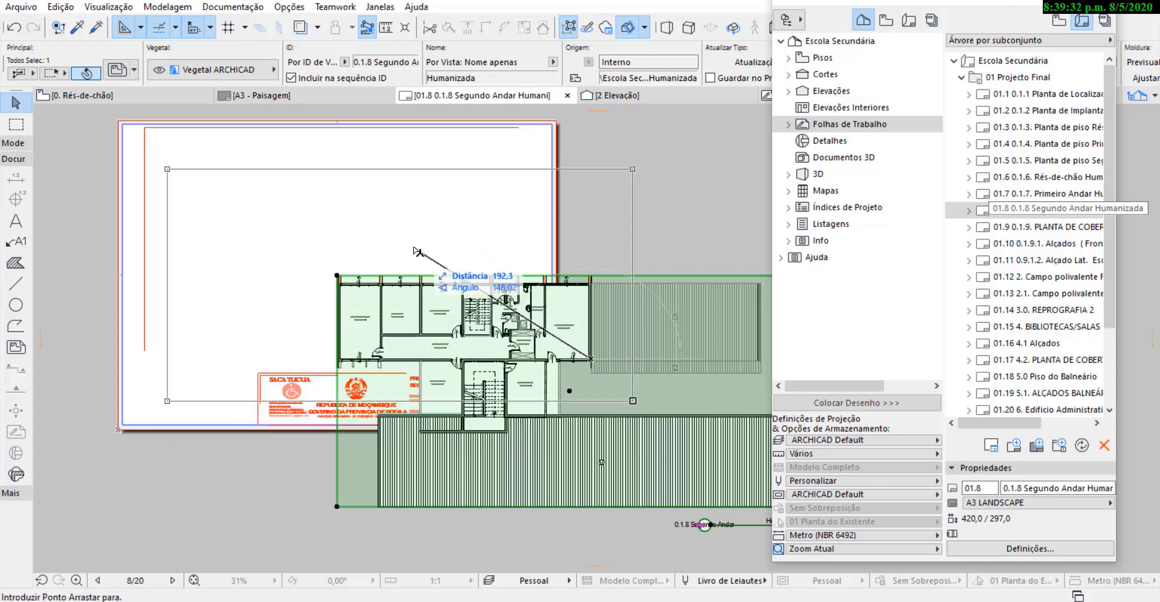
{"action": "left_click", "coordinate": [399, 232]}
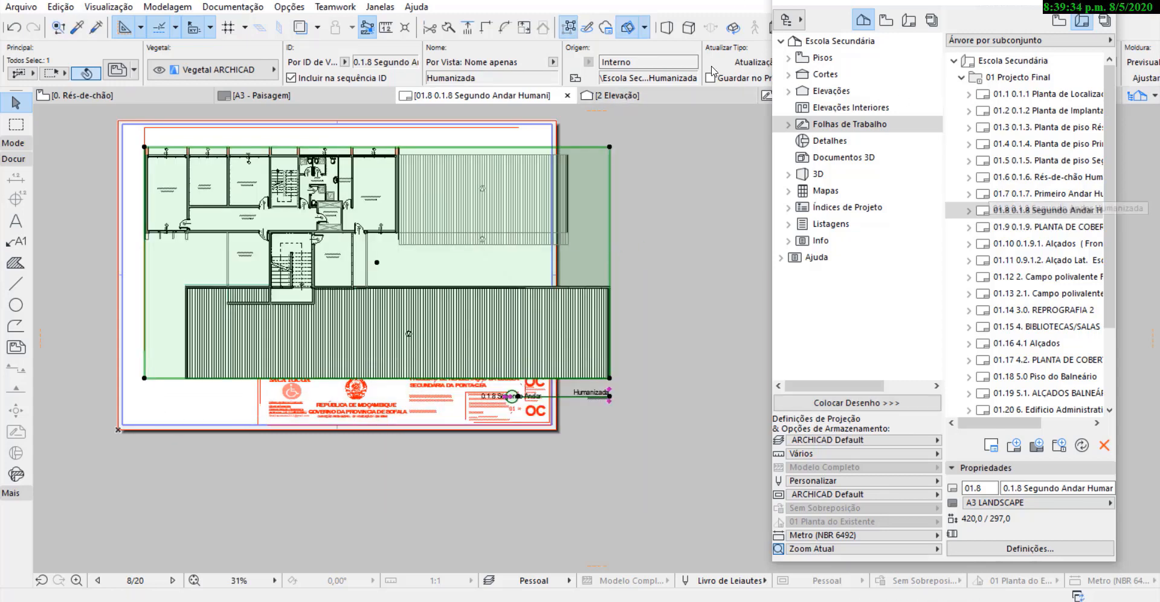
Set the Segundo Andar Humanizada drawing's scale to a custom 1:125.
{"action": "scroll", "coordinate": [643, 63], "scroll_direction": "down", "scroll_amount": 6}
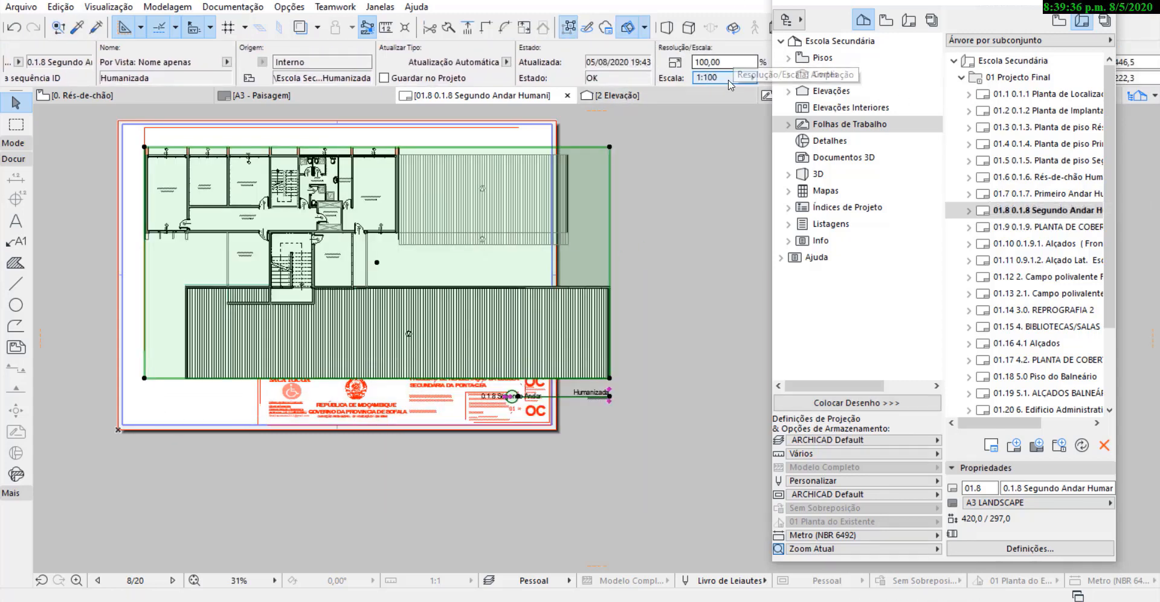
{"action": "left_click", "coordinate": [734, 78]}
{"action": "left_click", "coordinate": [794, 78]}
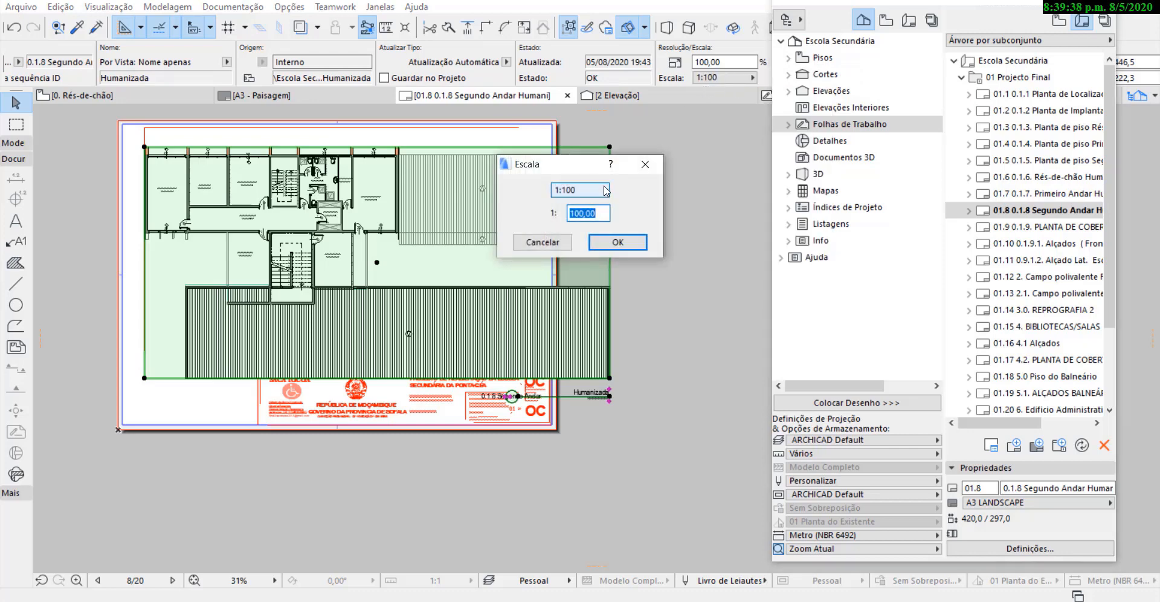
{"action": "type", "text": "125"}
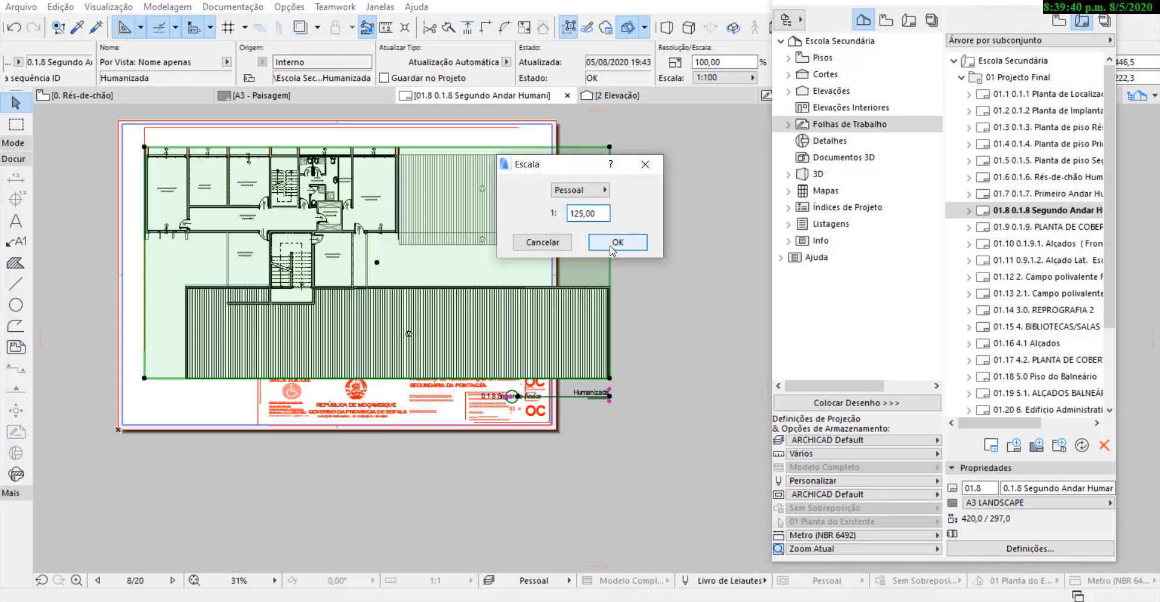
{"action": "left_click", "coordinate": [606, 245]}
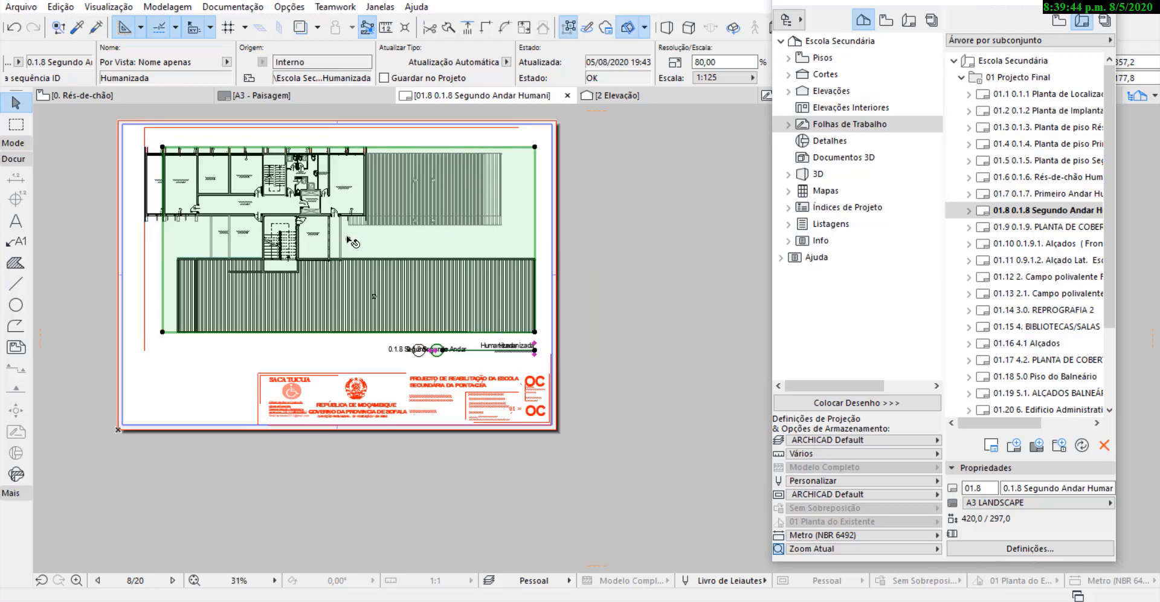
Try to shift the duplicated Segundo Andar drawing upward, and undo everything back to before the rescaling.
{"action": "left_click", "coordinate": [348, 238]}
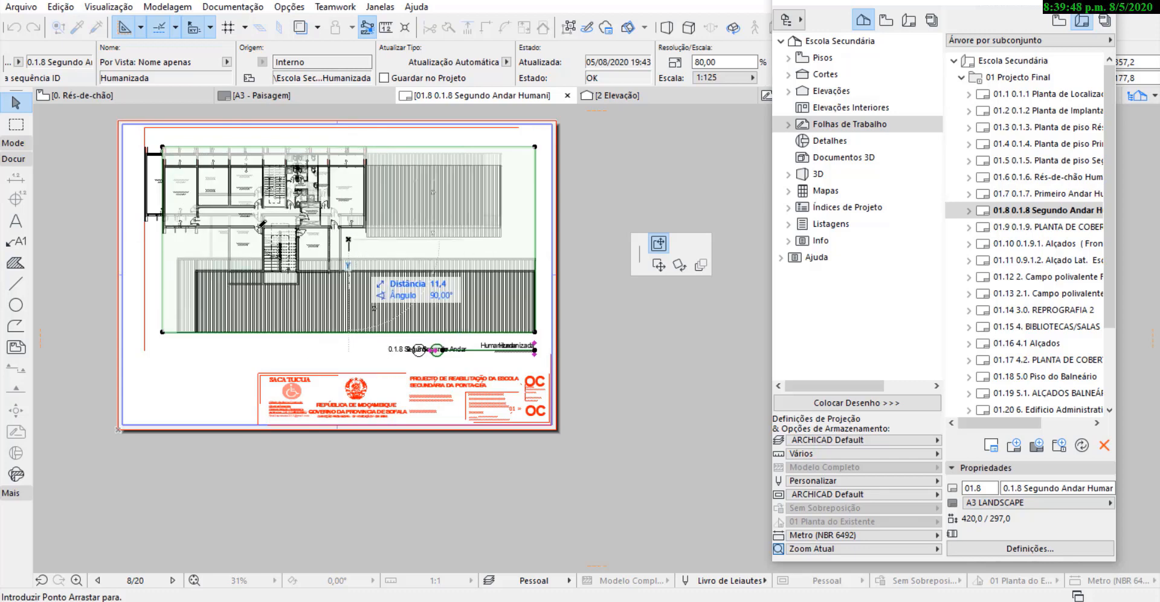
{"action": "left_click", "coordinate": [17, 242]}
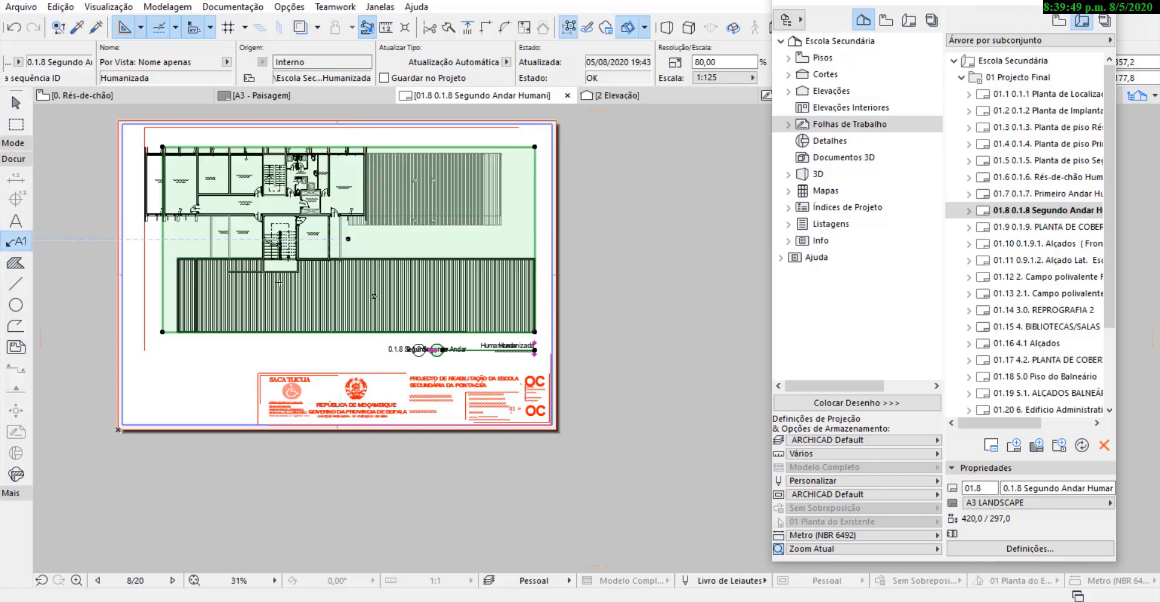
{"action": "left_click", "coordinate": [347, 238]}
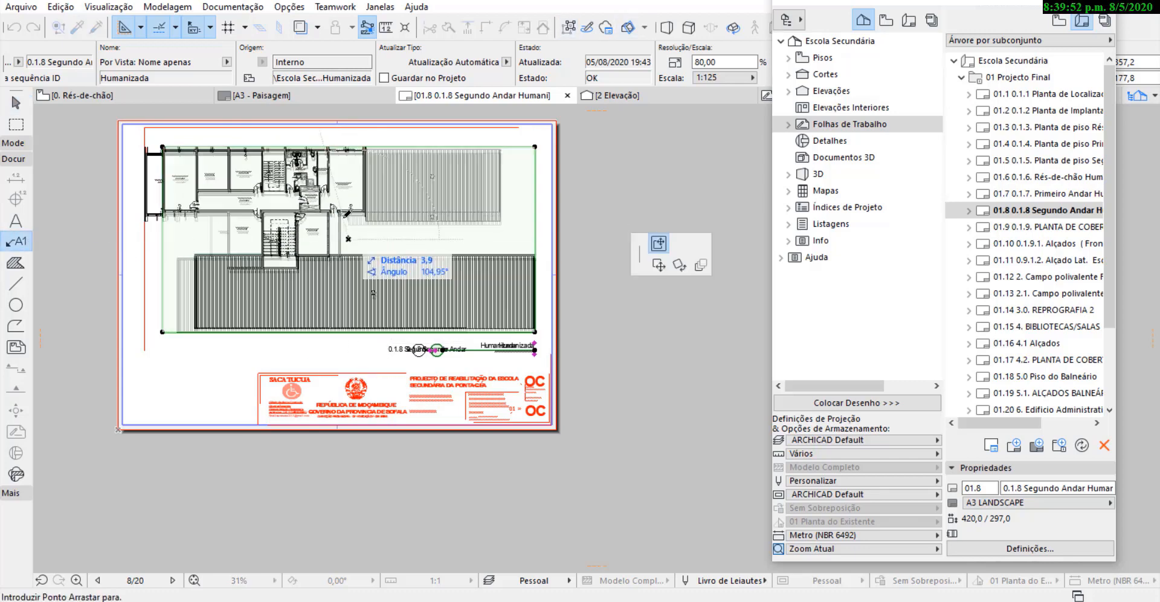
{"action": "left_click", "coordinate": [347, 178]}
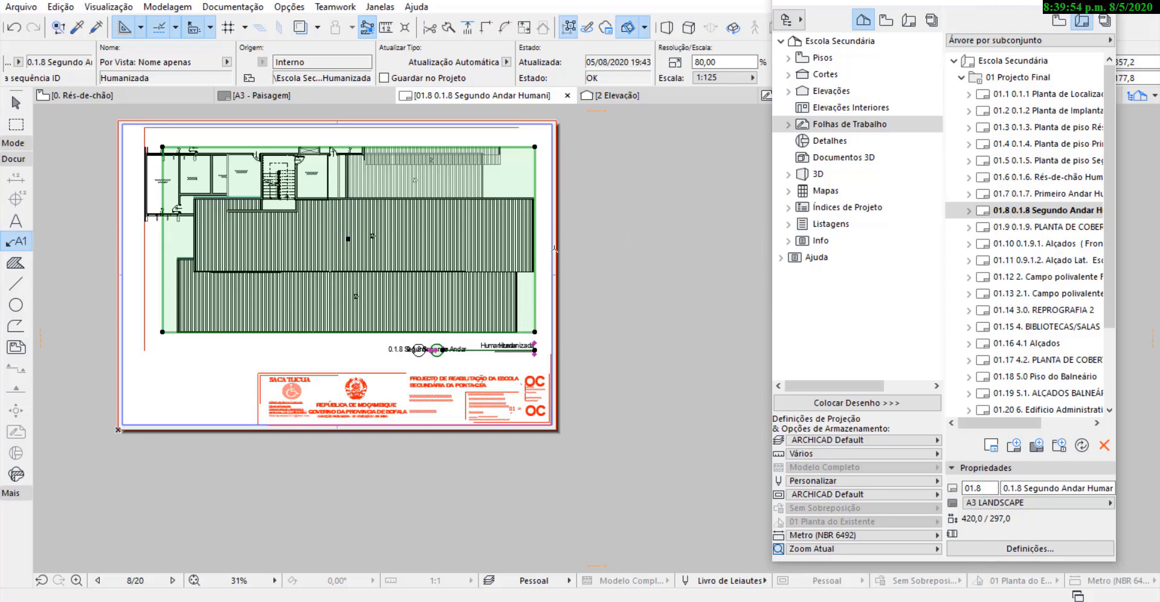
{"action": "key", "text": "ctrl+z"}
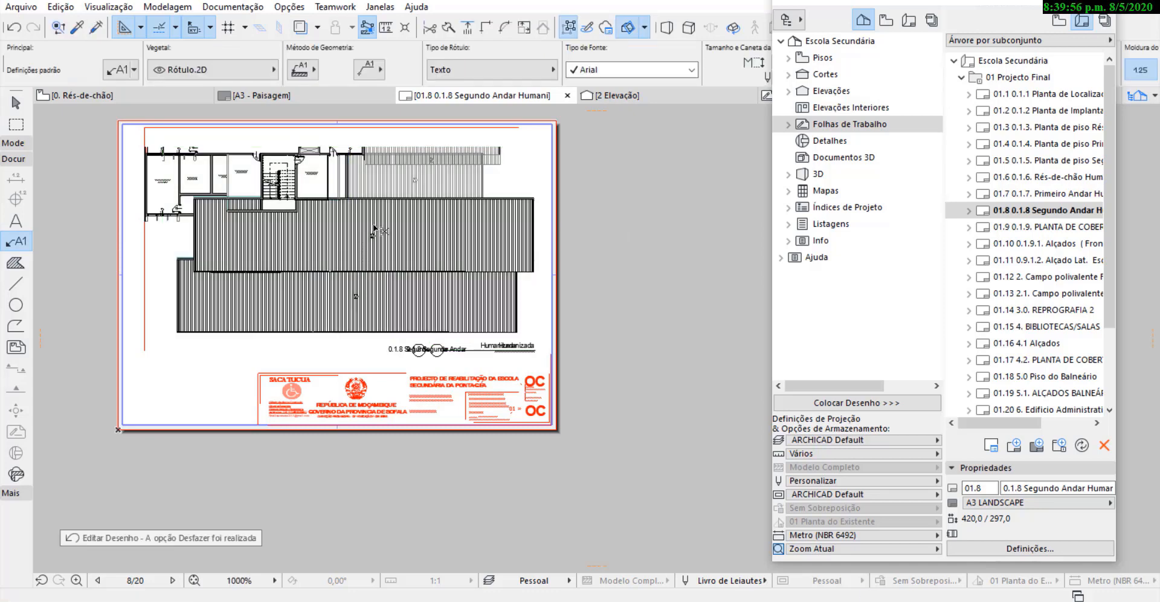
{"action": "key", "text": "ctrl+z"}
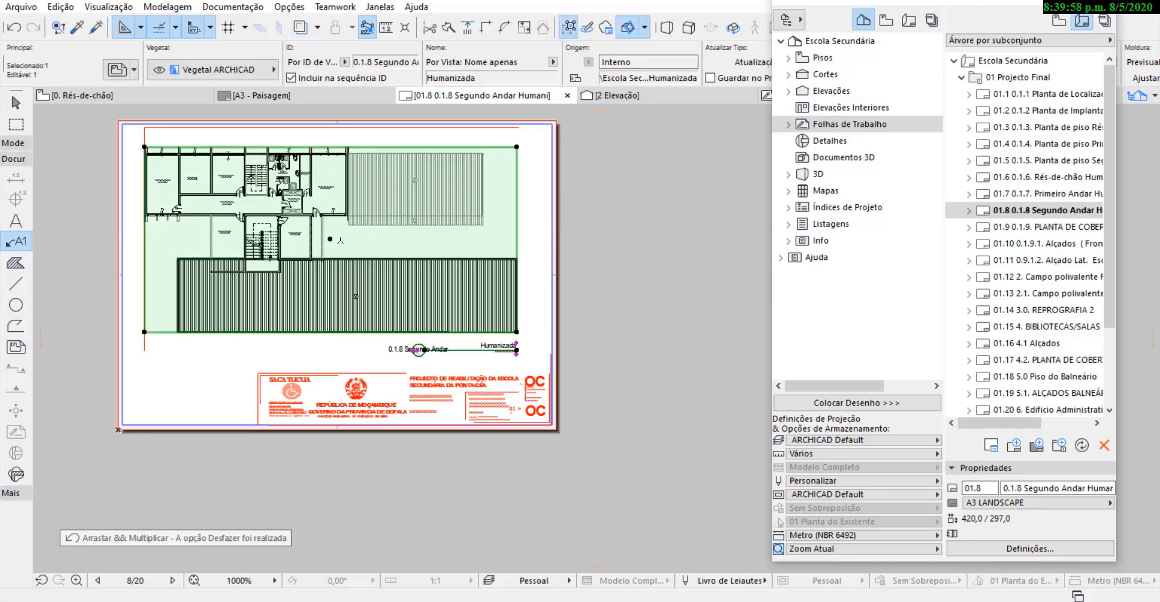
{"action": "key", "text": "ctrl+z"}
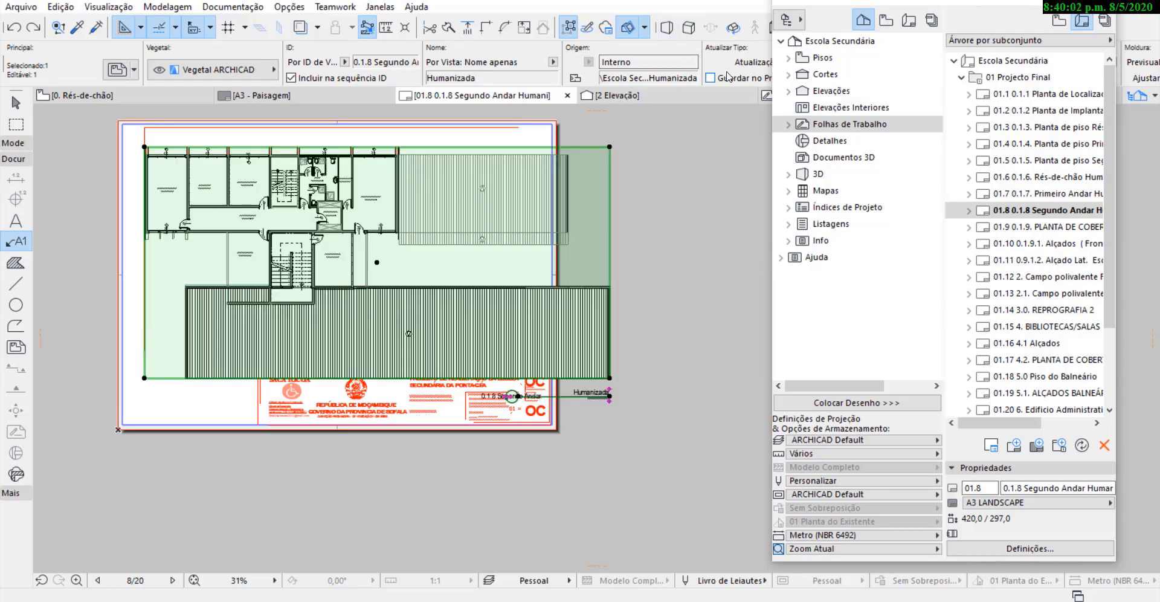
Rescale the Segundo Andar Humanizada drawing to a custom 1:125 and shift it slightly right, inside the margin lines.
{"action": "scroll", "coordinate": [730, 77], "scroll_direction": "down", "scroll_amount": 2}
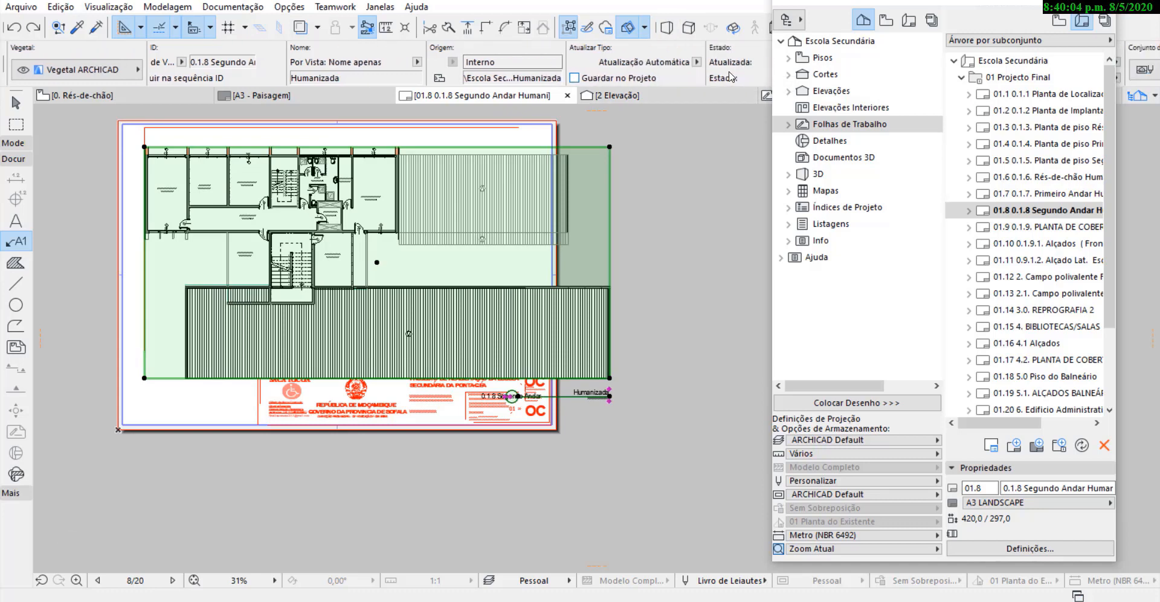
{"action": "scroll", "coordinate": [730, 77], "scroll_direction": "down", "scroll_amount": 3}
{"action": "left_click", "coordinate": [590, 77]}
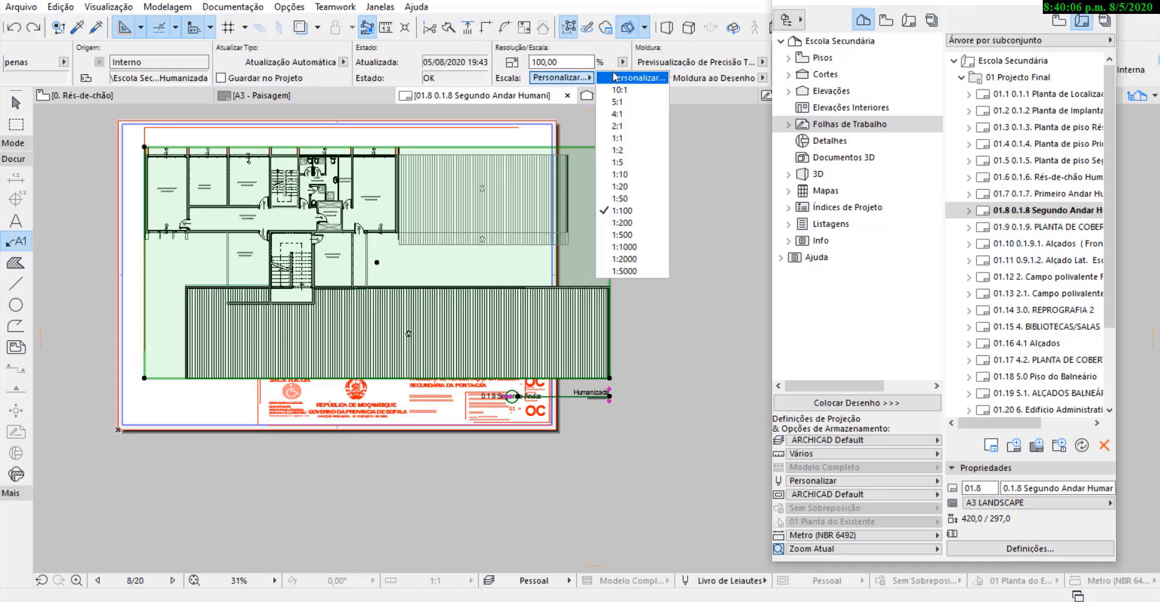
{"action": "left_click", "coordinate": [617, 80]}
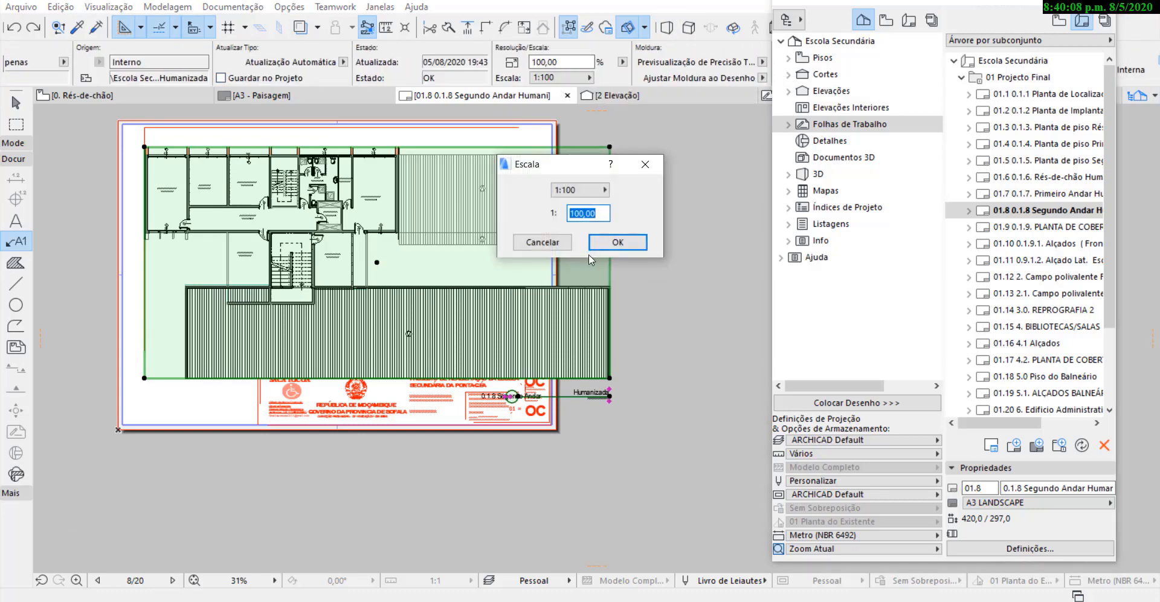
{"action": "left_click", "coordinate": [624, 240]}
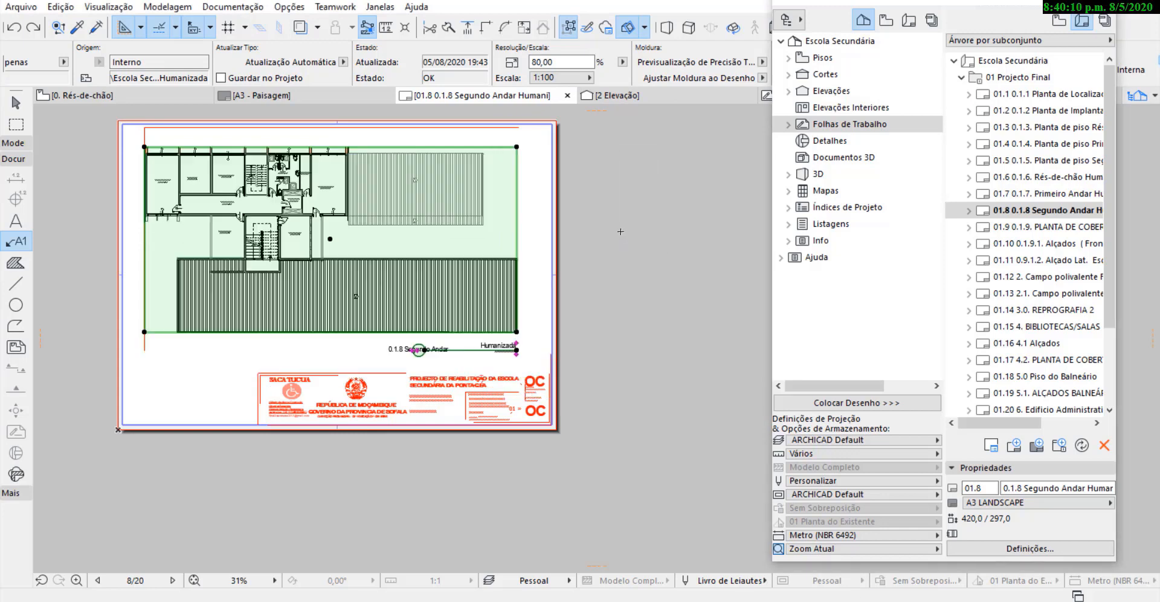
{"action": "left_click_drag", "start_coordinate": [348, 192], "coordinate": [360, 194]}
{"action": "key", "text": "Escape"}
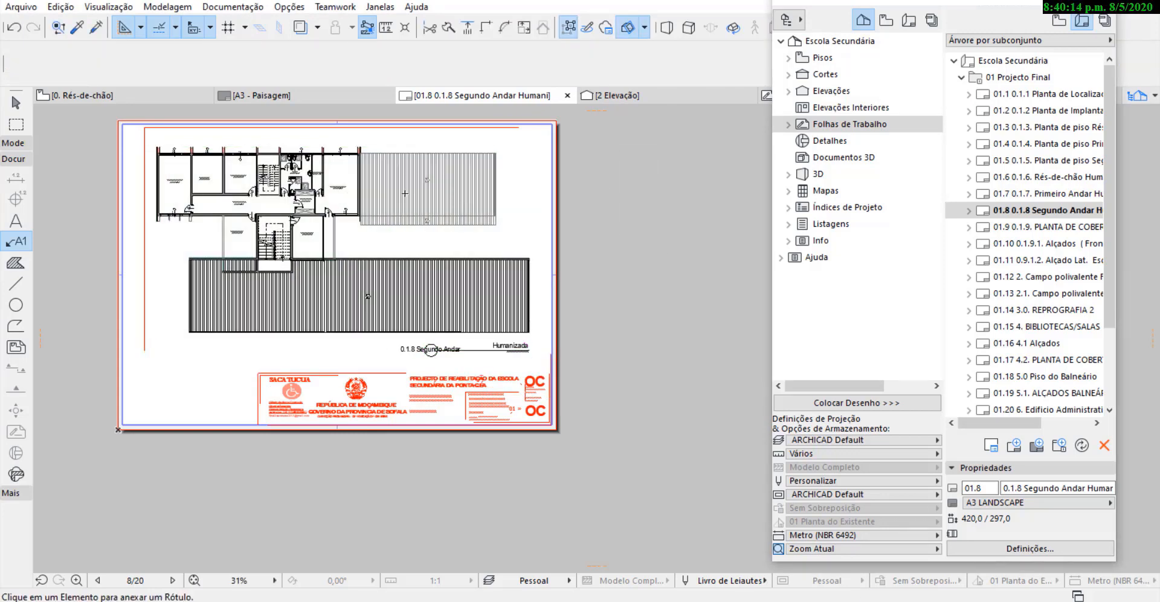
Open layout 01.9 PLANTA DE COBERTURA and move its roof plan drawing onto the sheet above the title block.
{"action": "double_click", "coordinate": [1038, 227]}
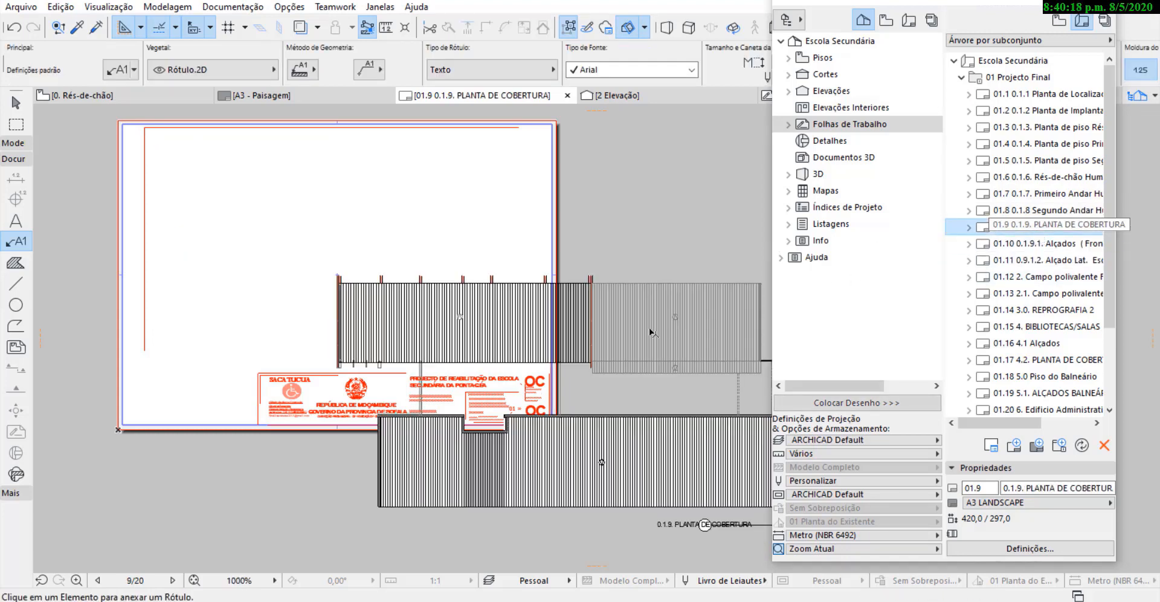
{"action": "left_click", "coordinate": [648, 327]}
{"action": "left_click_drag", "start_coordinate": [569, 390], "coordinate": [358, 246]}
Rescale the PLANTA DE COBERTURA drawing to a custom 1:125 and shift it right and down inside the margin lines.
{"action": "scroll", "coordinate": [685, 63], "scroll_direction": "down", "scroll_amount": 4}
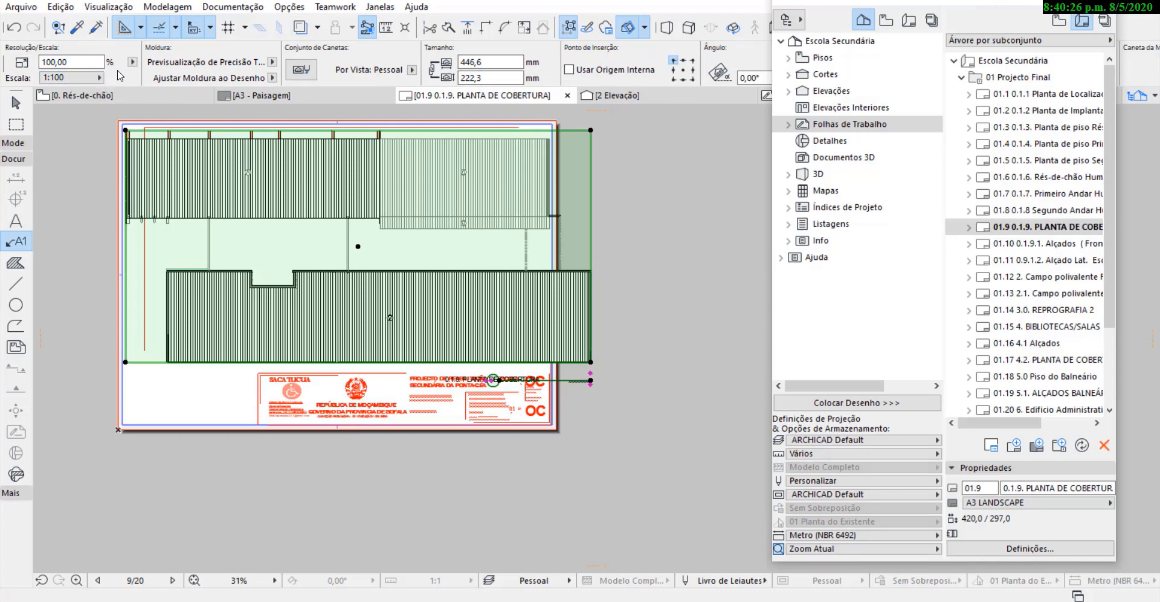
{"action": "left_click", "coordinate": [99, 77]}
{"action": "left_click", "coordinate": [139, 78]}
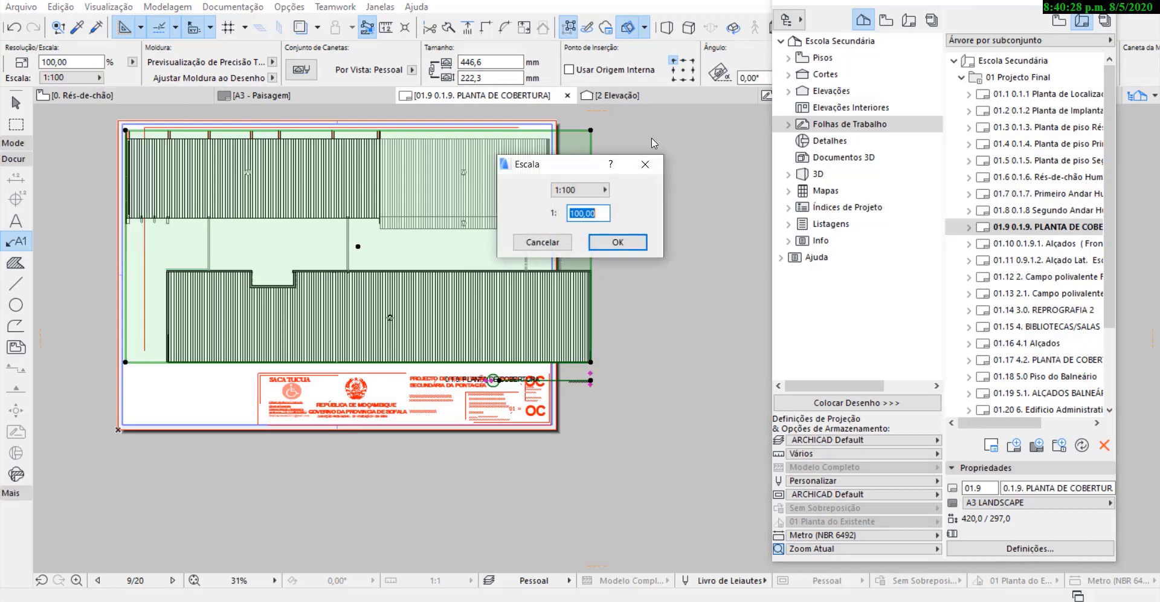
{"action": "left_click", "coordinate": [615, 241]}
{"action": "key", "text": "ctrl+d"}
{"action": "left_click", "coordinate": [301, 213]}
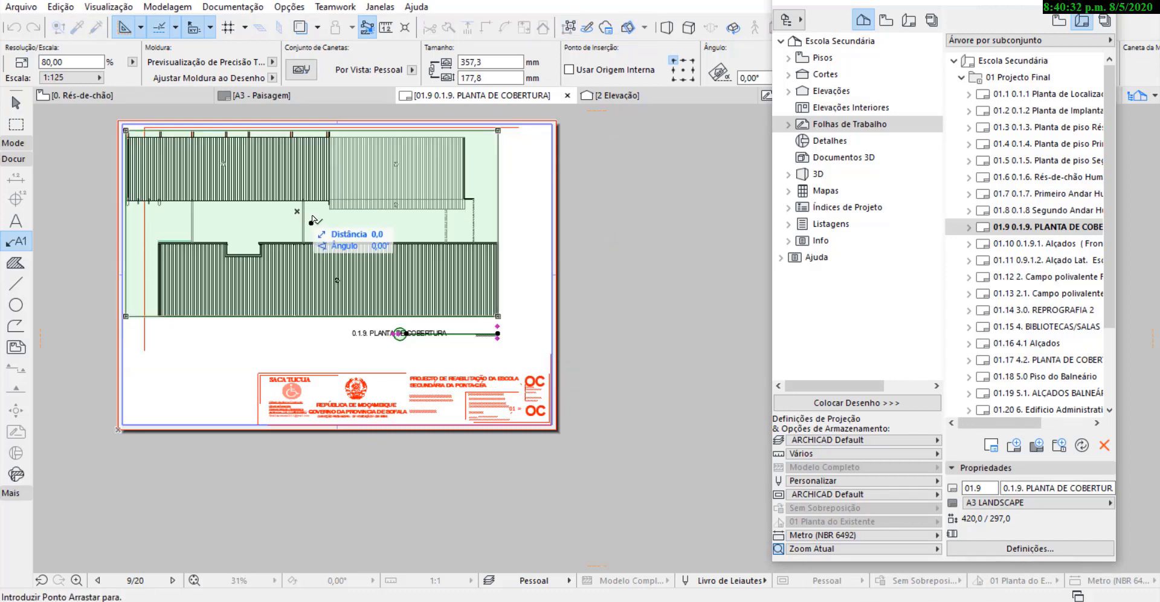
{"action": "left_click", "coordinate": [332, 230]}
{"action": "left_click", "coordinate": [662, 221]}
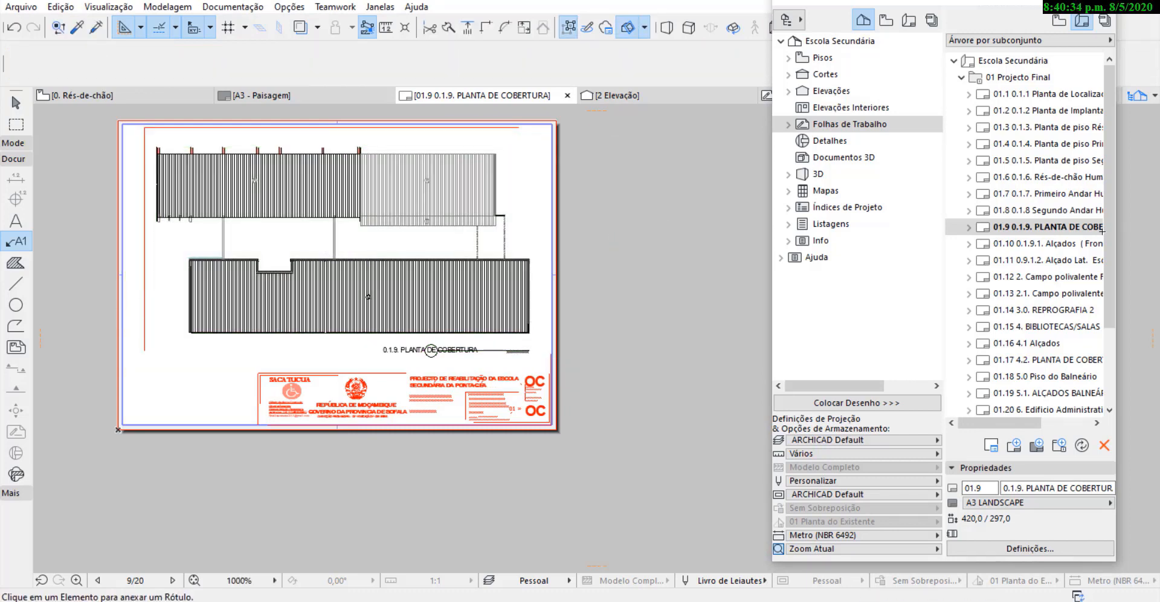
Open layout 01.10 Alçados (Frontal e L. Direito) and move its elevations drawing onto the sheet.
{"action": "double_click", "coordinate": [1068, 243]}
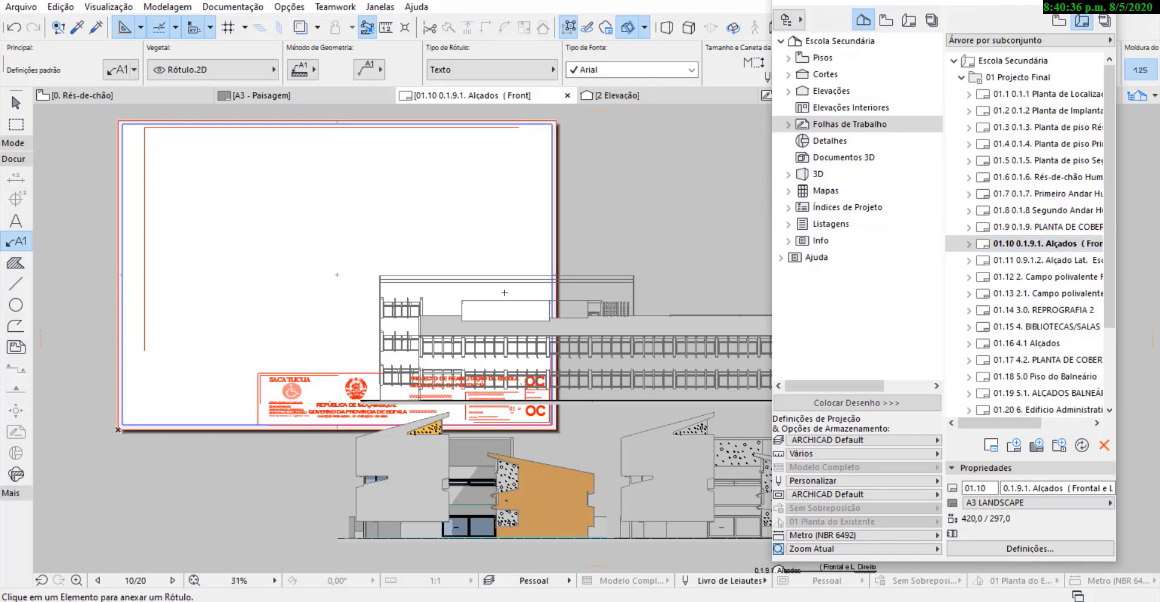
{"action": "left_click", "coordinate": [563, 389], "text": "shift"}
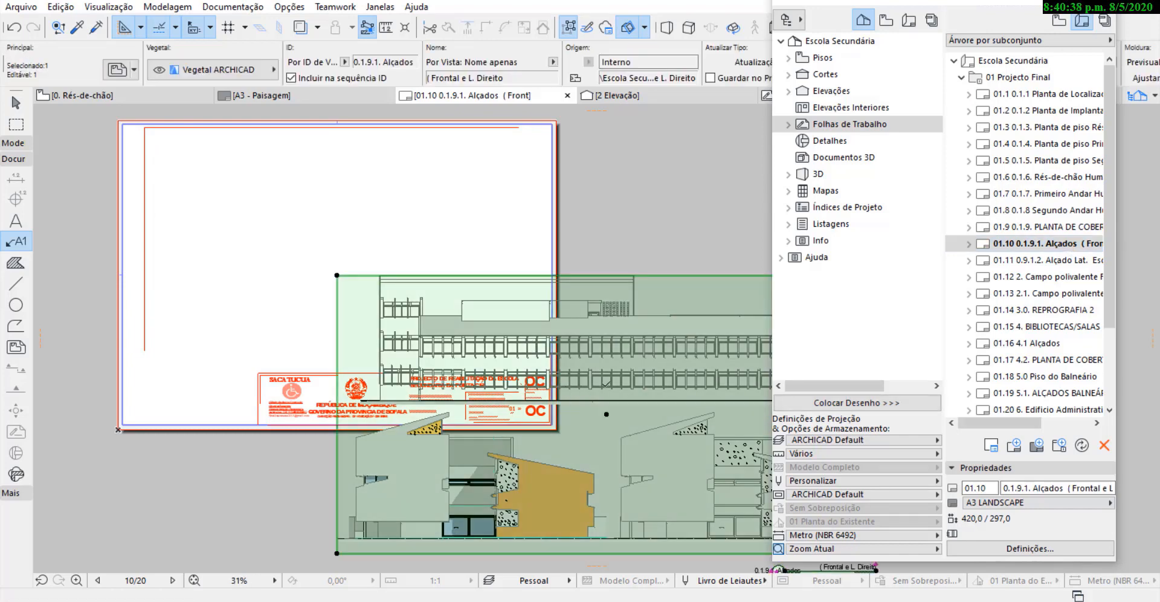
{"action": "key", "text": "ctrl+d"}
{"action": "left_click", "coordinate": [605, 417]}
{"action": "left_click", "coordinate": [363, 249]}
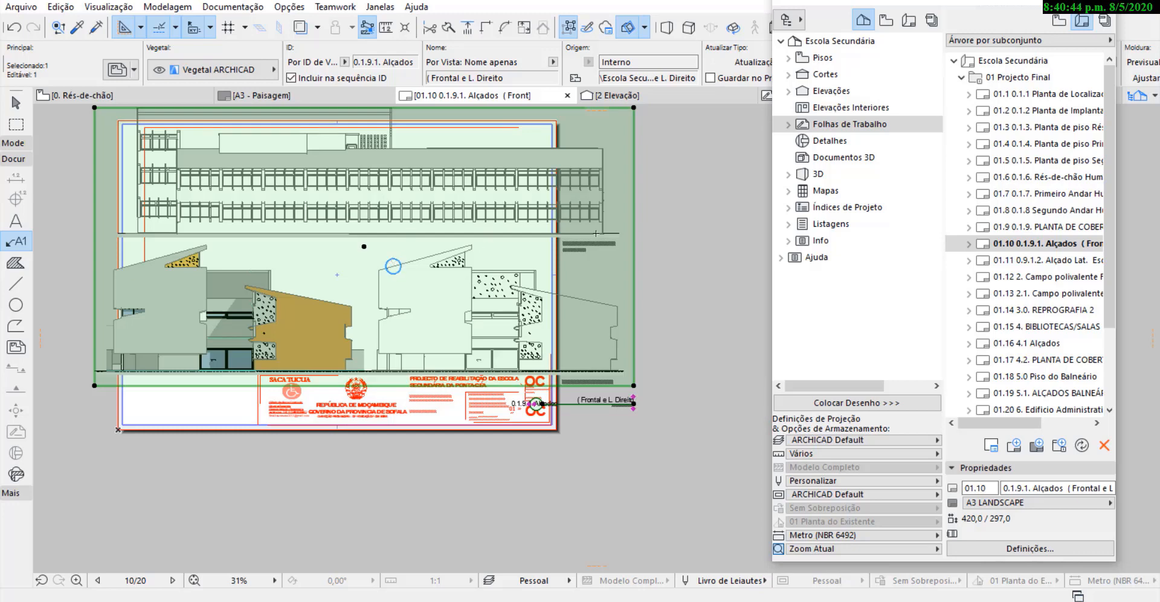
Rescale the frontal and right elevations drawing to a custom 1:125 and shift it right and down onto the sheet.
{"action": "scroll", "coordinate": [680, 75], "scroll_direction": "down", "scroll_amount": 5}
{"action": "left_click", "coordinate": [752, 77]}
{"action": "left_click", "coordinate": [740, 272]}
{"action": "type", "text": "125"}
{"action": "left_click", "coordinate": [617, 241]}
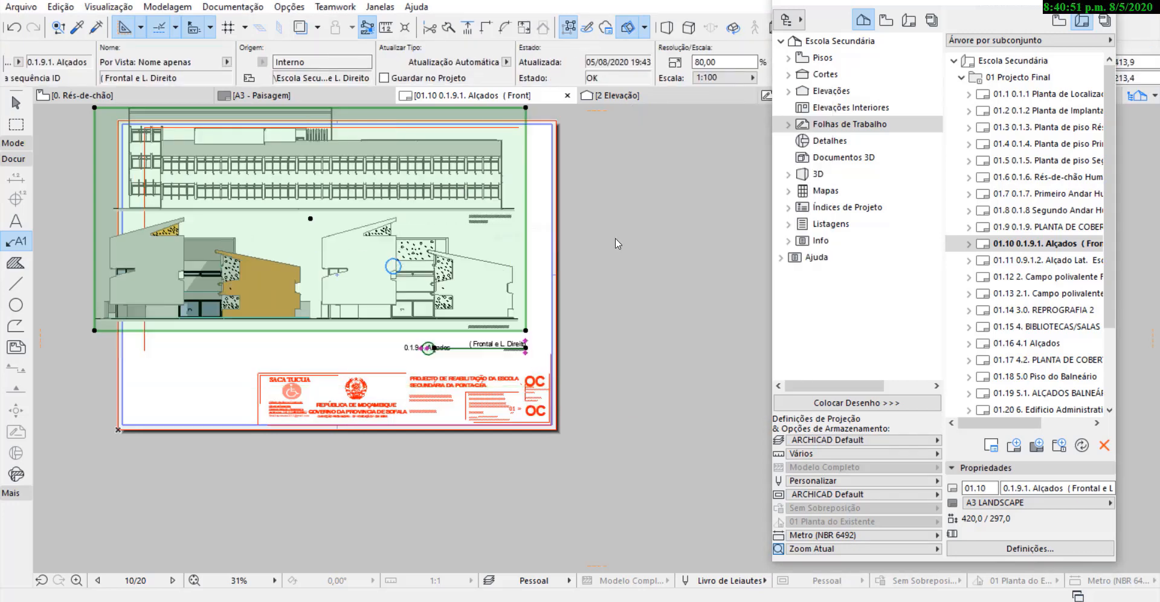
{"action": "key", "text": "ctrl+d"}
{"action": "left_click", "coordinate": [310, 218]}
{"action": "left_click", "coordinate": [336, 235]}
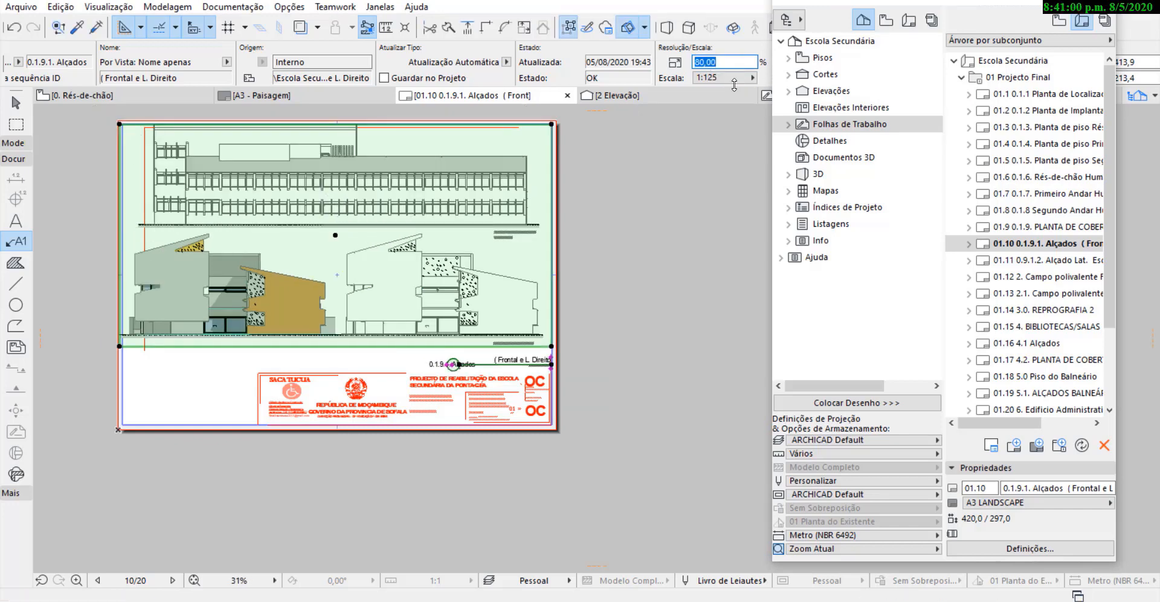
Reduce the frontal and right elevations drawing to 78% and move it slightly right and down, past the inner margin line.
{"action": "type", "text": "78"}
{"action": "key", "text": "Return"}
{"action": "key", "text": "Escape"}
{"action": "left_click", "coordinate": [317, 237], "text": "shift"}
{"action": "key", "text": "ctrl+d"}
{"action": "left_click", "coordinate": [329, 232]}
{"action": "left_click", "coordinate": [345, 241]}
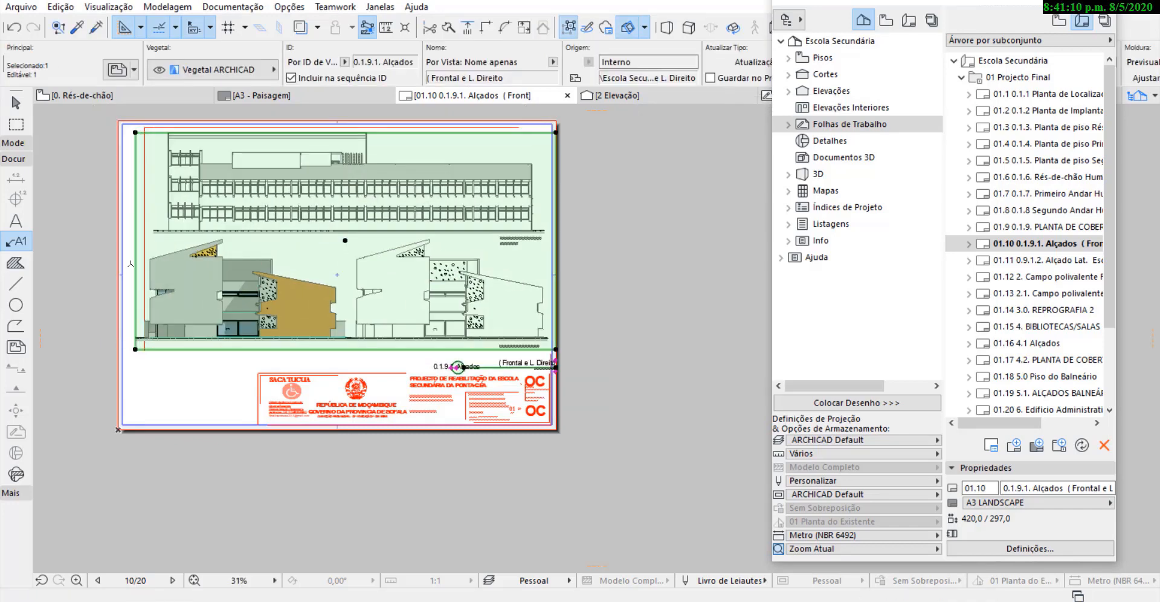
Shift the frontal and right elevations drawing slightly left so that its title ends inside the sheet margin.
{"action": "key", "text": "Escape"}
{"action": "scroll", "coordinate": [130, 311], "scroll_direction": "up", "scroll_amount": 5}
{"action": "left_click", "coordinate": [143, 262], "text": "shift"}
{"action": "left_click", "coordinate": [143, 262]}
{"action": "key", "text": "Escape"}
{"action": "scroll", "coordinate": [172, 363], "scroll_direction": "down", "scroll_amount": 4}
{"action": "scroll", "coordinate": [695, 372], "scroll_direction": "up", "scroll_amount": 4}
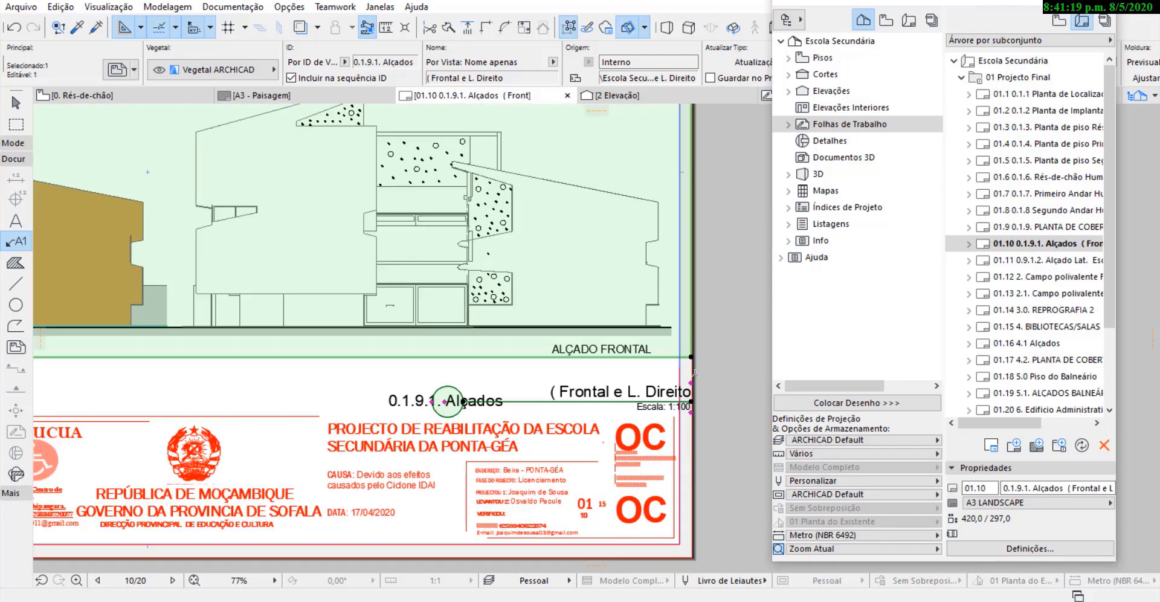
{"action": "scroll", "coordinate": [694, 373], "scroll_direction": "down", "scroll_amount": 4}
{"action": "left_click", "coordinate": [663, 381]}
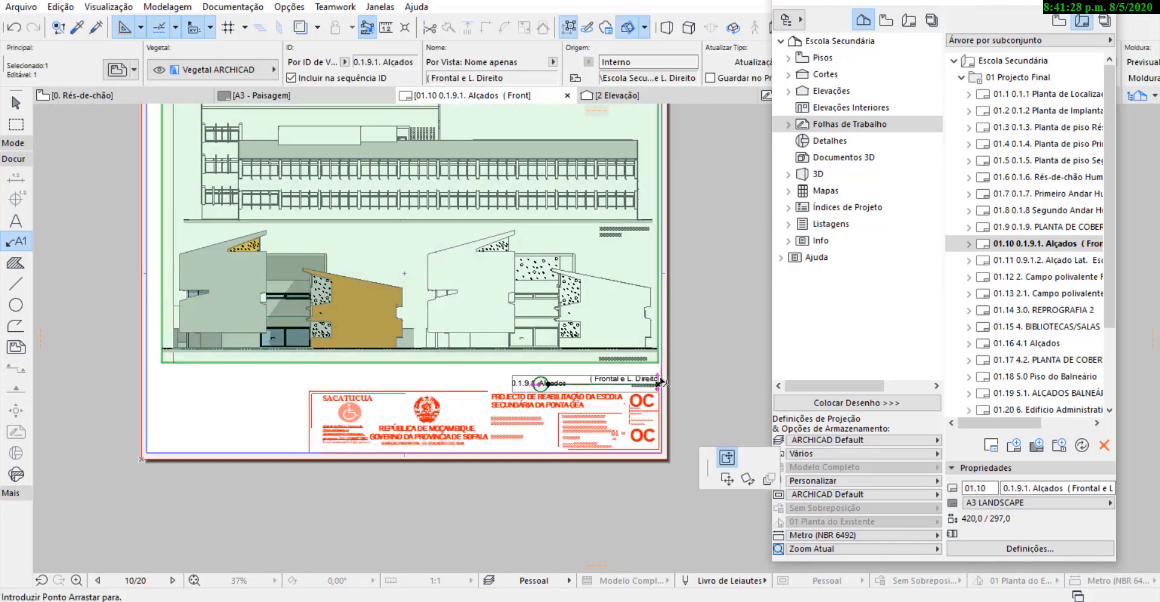
{"action": "key", "text": "Escape"}
{"action": "scroll", "coordinate": [665, 387], "scroll_direction": "up", "scroll_amount": 5}
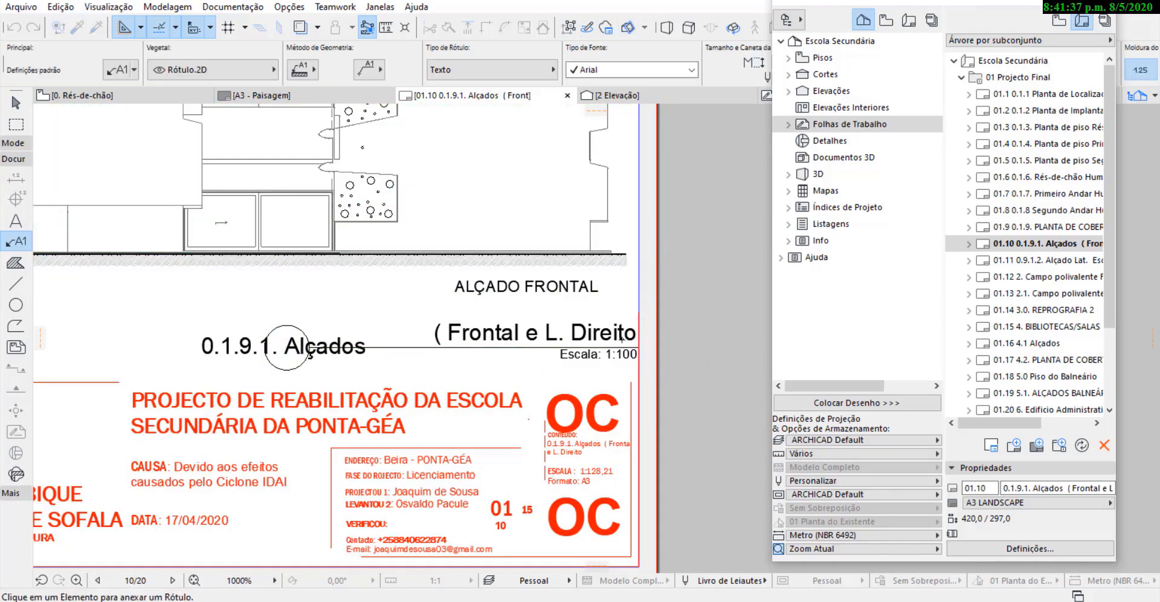
{"action": "scroll", "coordinate": [562, 357], "scroll_direction": "down", "scroll_amount": 8}
{"action": "left_click", "coordinate": [564, 344], "text": "shift"}
{"action": "key", "text": "Escape"}
Open layout 01.11 Alçado Lat. Esquero e posterior and move its elevations drawing onto the sheet.
{"action": "double_click", "coordinate": [1026, 261]}
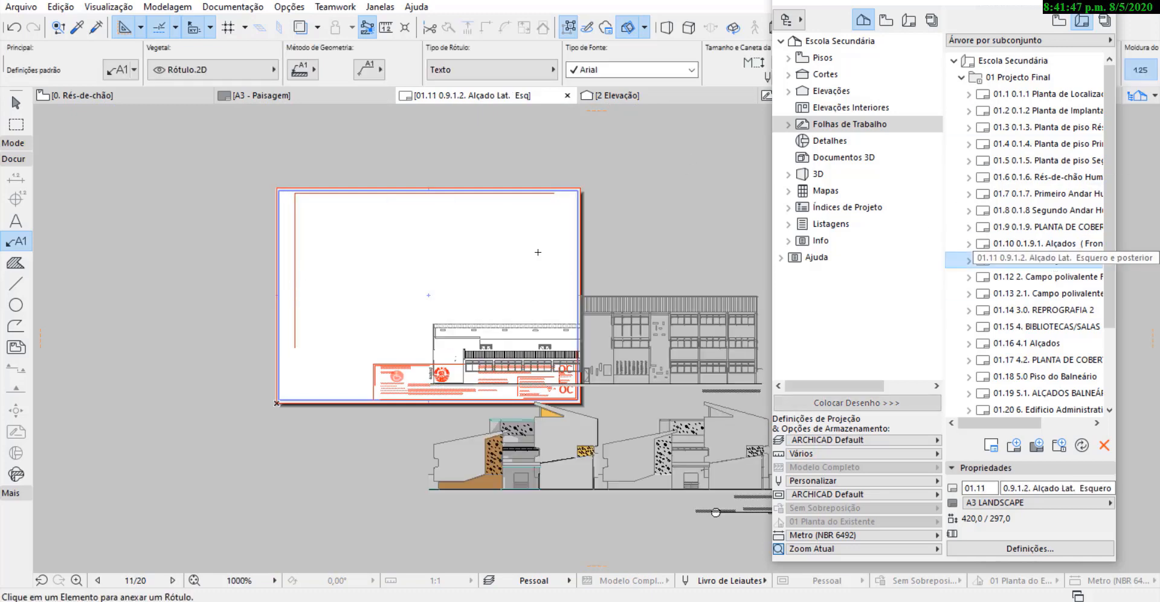
{"action": "left_click", "coordinate": [482, 293], "text": "shift"}
{"action": "key", "text": "ctrl+d"}
{"action": "left_click", "coordinate": [482, 293]}
{"action": "left_click", "coordinate": [307, 194]}
Set the left and rear elevations drawing's scale to a custom 1:125.
{"action": "scroll", "coordinate": [405, 70], "scroll_direction": "down", "scroll_amount": 5}
{"action": "left_click", "coordinate": [399, 78]}
{"action": "left_click", "coordinate": [477, 191]}
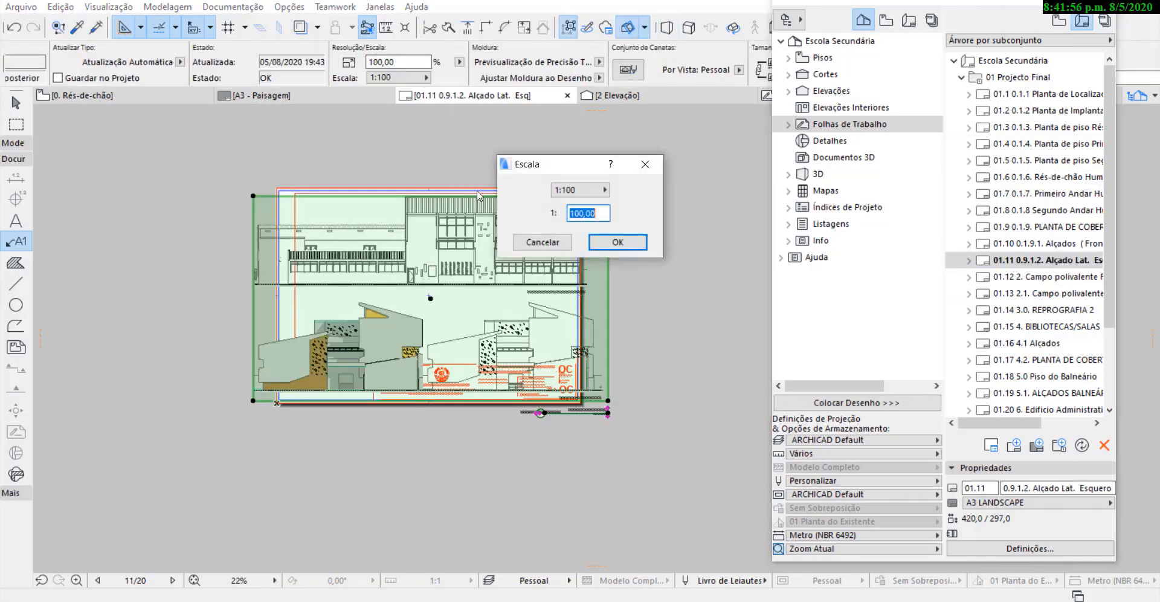
{"action": "type", "text": "125"}
{"action": "left_click", "coordinate": [617, 241]}
Move the left and rear elevations drawing's title off the title block into the empty space to the block's left.
{"action": "scroll", "coordinate": [586, 296], "scroll_direction": "up", "scroll_amount": 5}
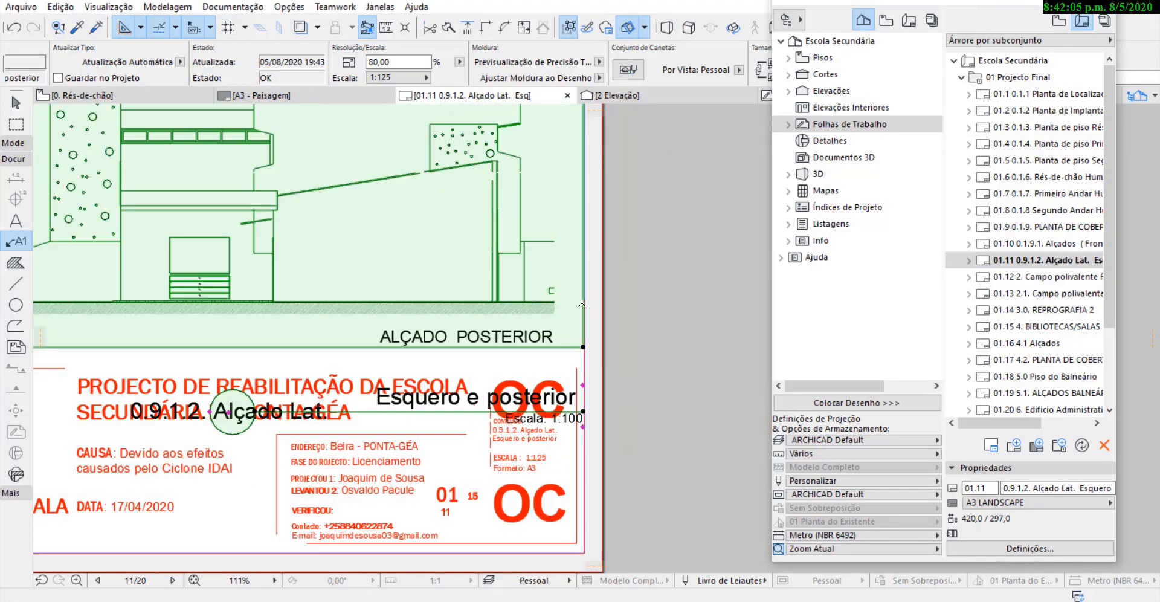
{"action": "scroll", "coordinate": [586, 297], "scroll_direction": "down", "scroll_amount": 4}
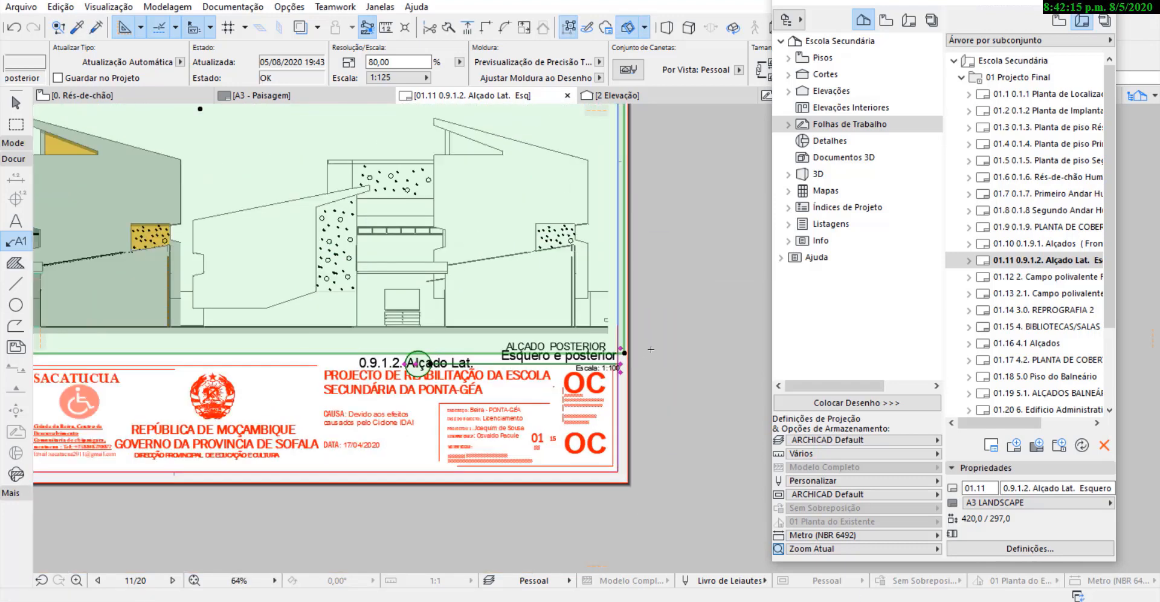
{"action": "left_click", "coordinate": [633, 358]}
{"action": "left_click", "coordinate": [275, 375]}
{"action": "key", "text": "Escape"}
{"action": "scroll", "coordinate": [494, 452], "scroll_direction": "down", "scroll_amount": 1}
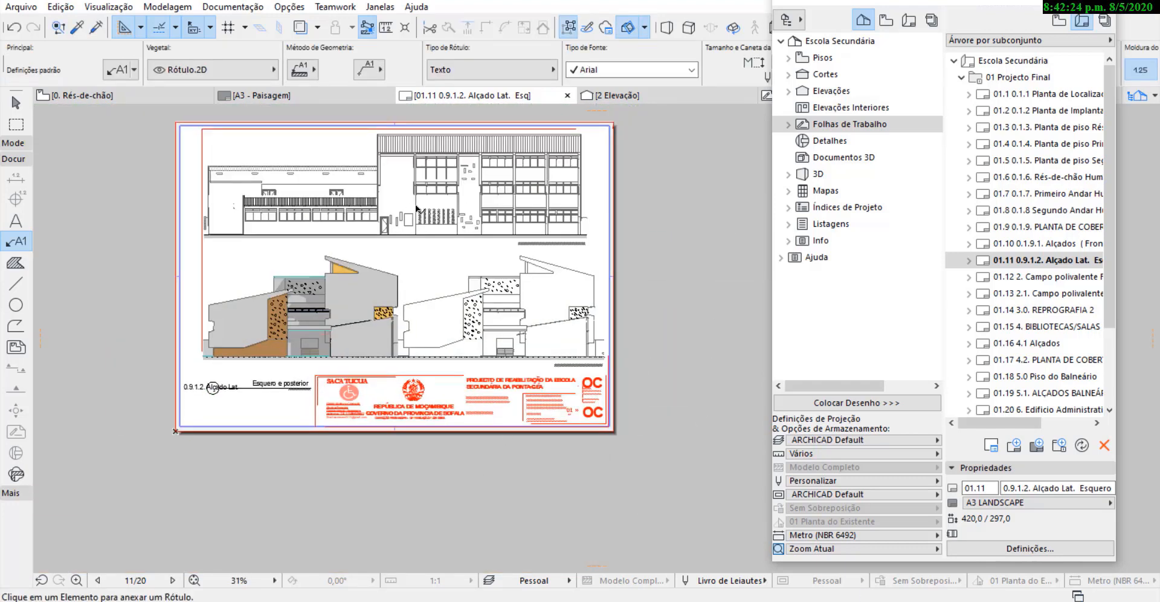
Open layout 01.12 Campo polivalente Folha de trabalho and move its drawing onto the sheet above the title block.
{"action": "double_click", "coordinate": [1041, 279]}
{"action": "left_click", "coordinate": [568, 379], "text": "shift"}
{"action": "key", "text": "ctrl+d"}
{"action": "left_click", "coordinate": [567, 379]}
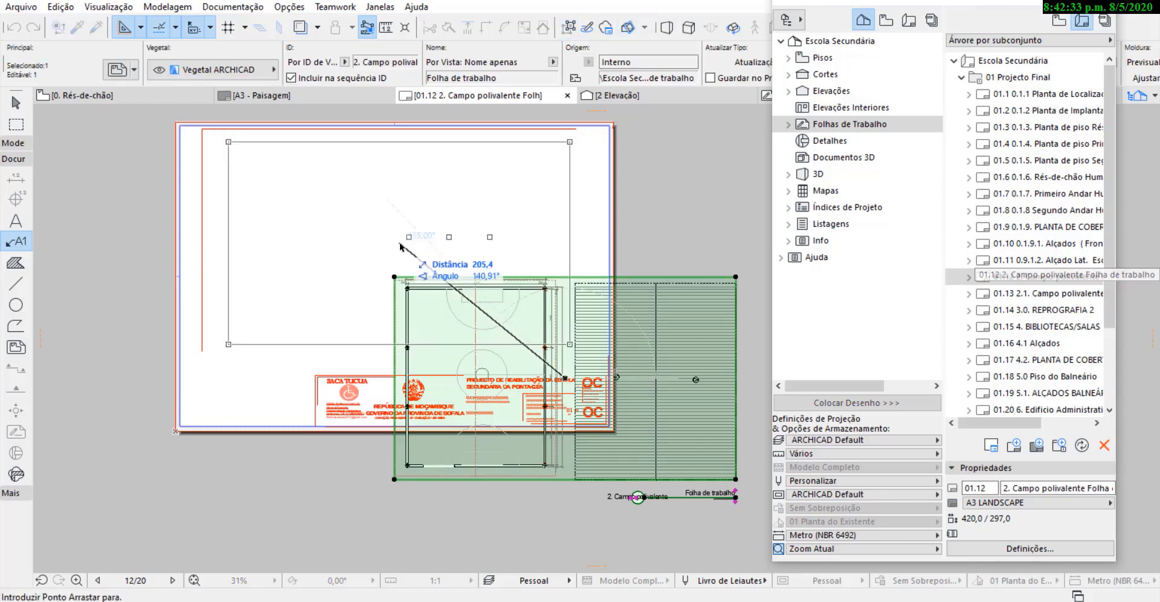
{"action": "left_click", "coordinate": [401, 247]}
Open layout 01.13 Campo polivalente Alçados and move its drawing onto the sheet, flush with the inner left margin line.
{"action": "double_click", "coordinate": [1042, 294]}
{"action": "left_click", "coordinate": [600, 353], "text": "shift"}
{"action": "key", "text": "ctrl+d"}
{"action": "left_click", "coordinate": [600, 353]}
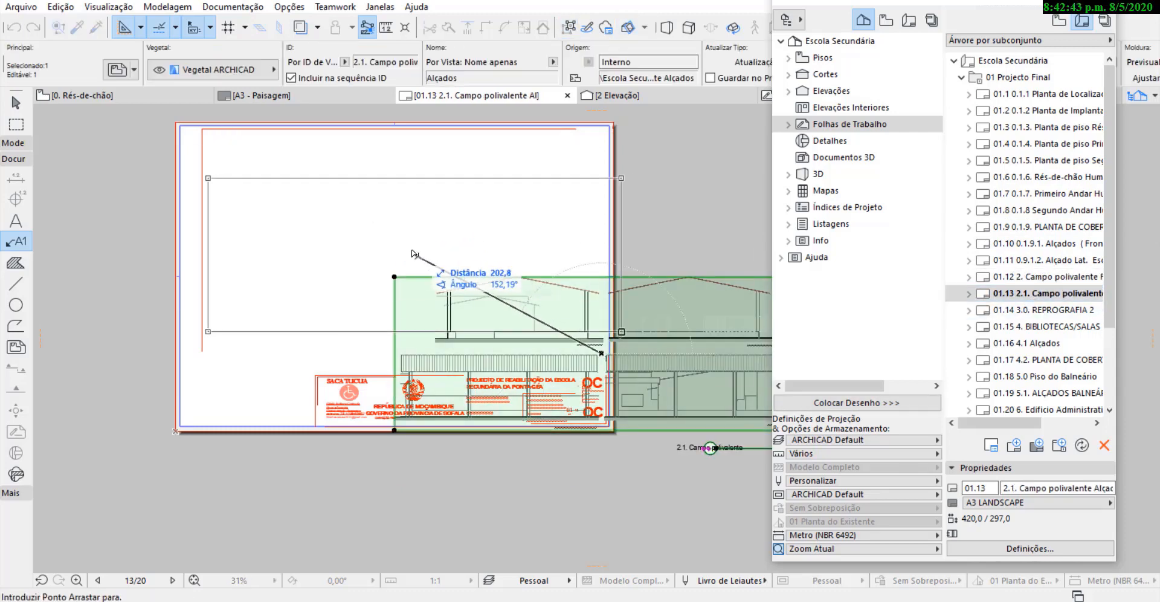
{"action": "left_click", "coordinate": [413, 249]}
{"action": "key", "text": "ctrl+d"}
{"action": "left_click", "coordinate": [208, 242]}
{"action": "left_click", "coordinate": [202, 243]}
Set the Campo polivalente Alçados drawing's scale to a custom 1:125.
{"action": "scroll", "coordinate": [506, 61], "scroll_direction": "down", "scroll_amount": 5}
{"action": "left_click", "coordinate": [562, 78]}
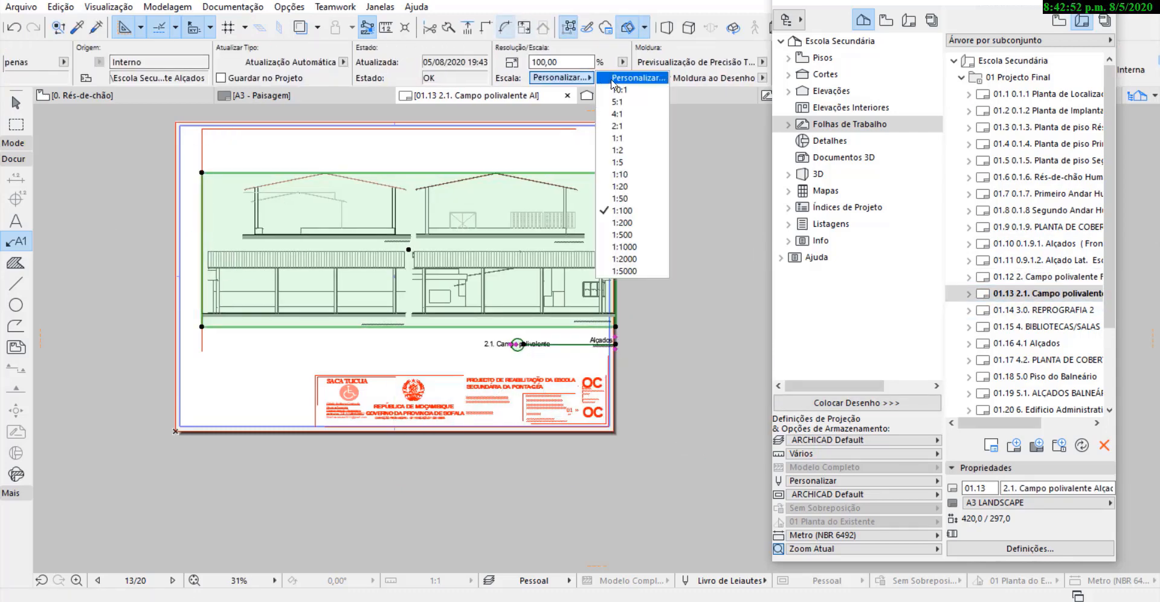
{"action": "left_click", "coordinate": [632, 78]}
{"action": "type", "text": "125"}
{"action": "key", "text": "Return"}
{"action": "key", "text": "Escape"}
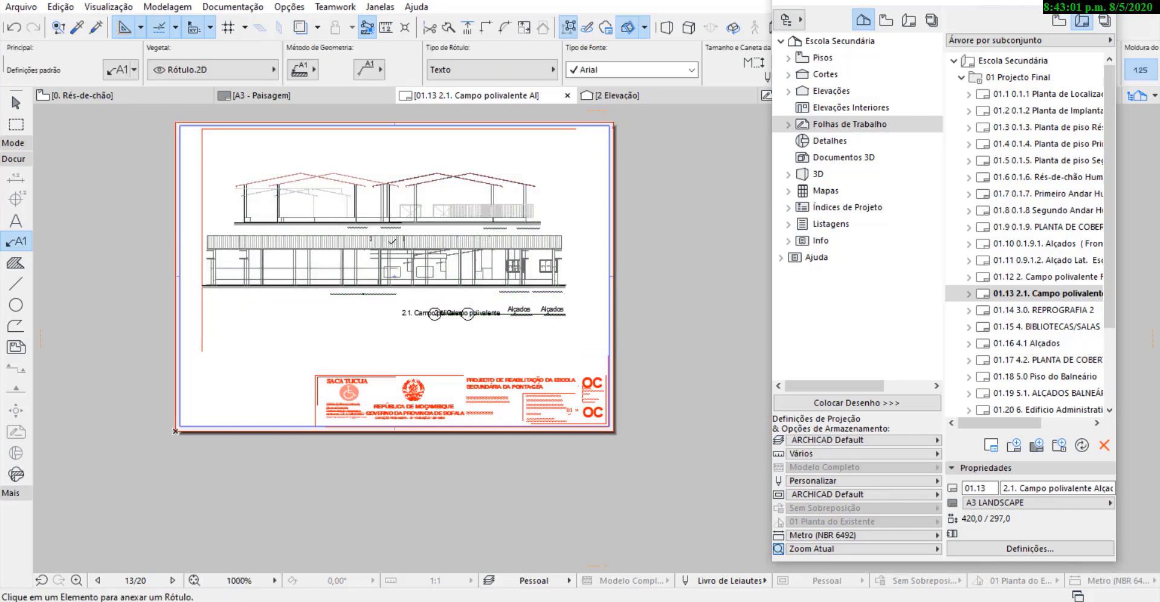
Reposition the Campo polivalente Alçados drawing around the middle of the sheet, clear of the margins and title block.
{"action": "left_click", "coordinate": [523, 250], "text": "shift"}
{"action": "key", "text": "Escape"}
{"action": "left_click", "coordinate": [442, 251], "text": "shift"}
{"action": "key", "text": "ctrl+d"}
{"action": "left_click", "coordinate": [367, 233]}
{"action": "left_click", "coordinate": [425, 234]}
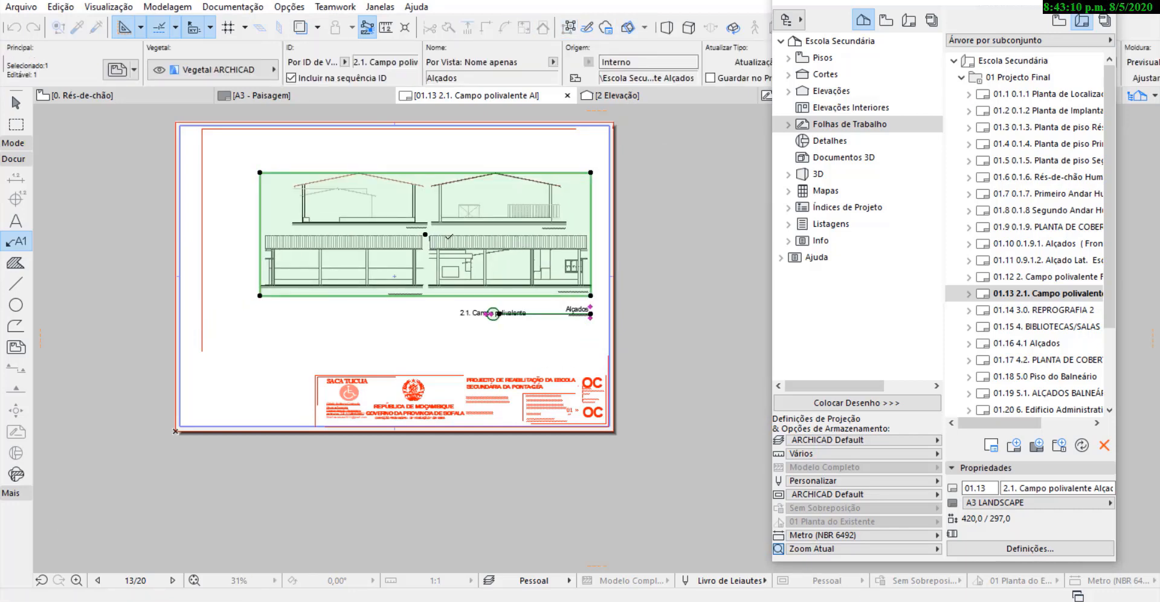
{"action": "left_click_drag", "start_coordinate": [425, 233], "coordinate": [401, 257]}
{"action": "key", "text": "Escape"}
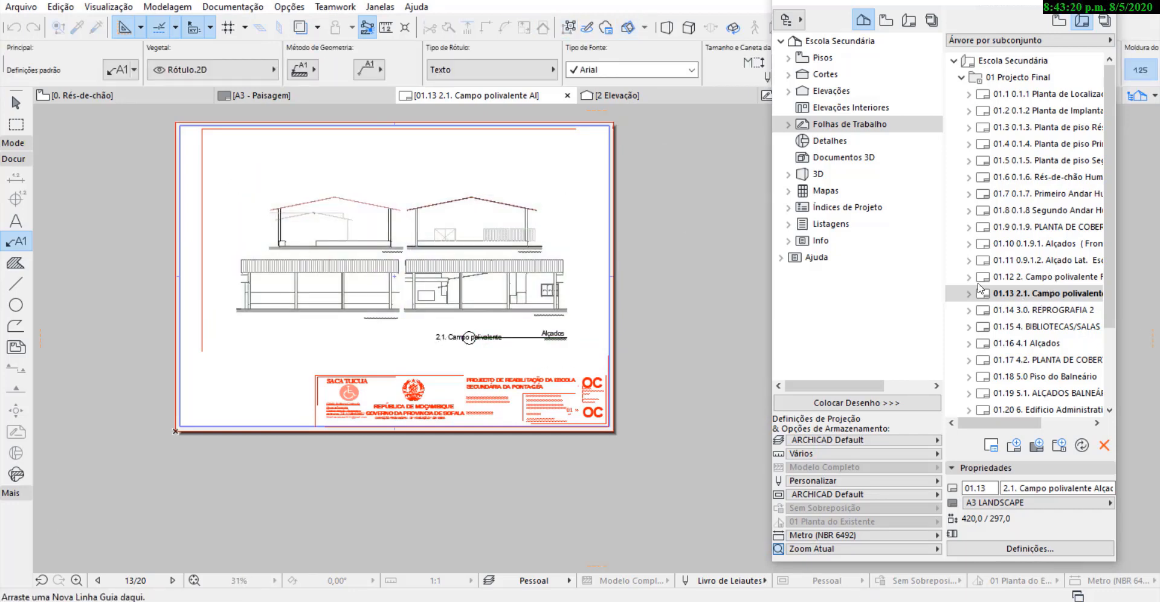
Open layout 01.14 REPROGRAFIA 2 and move its drawing onto the sheet, with its title above the title block.
{"action": "double_click", "coordinate": [1021, 310]}
{"action": "key", "text": "Escape"}
{"action": "left_click", "coordinate": [502, 331]}
{"action": "key", "text": "ctrl+d"}
{"action": "left_click", "coordinate": [502, 331]}
{"action": "left_click", "coordinate": [406, 273]}
{"action": "key", "text": "Escape"}
{"action": "scroll", "coordinate": [454, 369], "scroll_direction": "up", "scroll_amount": 3}
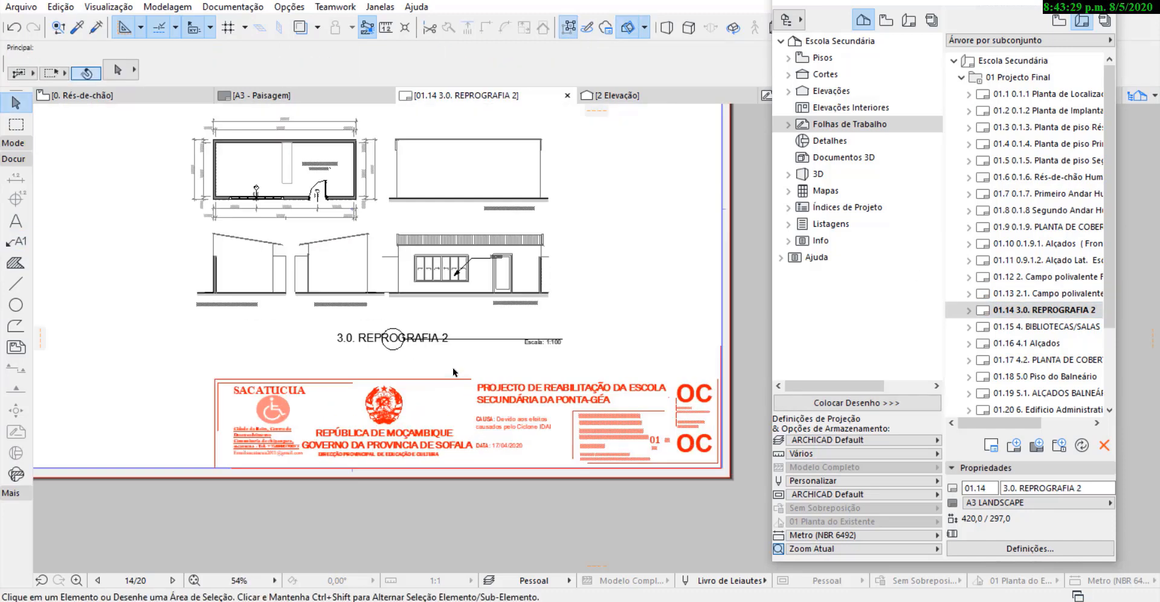
{"action": "scroll", "coordinate": [450, 369], "scroll_direction": "down", "scroll_amount": 2}
Open layout 01.15 BIBLIOTECAS/SALAS and move its floor plans drawing onto the sheet.
{"action": "double_click", "coordinate": [1044, 327]}
{"action": "left_click", "coordinate": [435, 332]}
{"action": "scroll", "coordinate": [371, 331], "scroll_direction": "down", "scroll_amount": 4}
{"action": "key", "text": "ctrl+d"}
{"action": "left_click", "coordinate": [495, 358]}
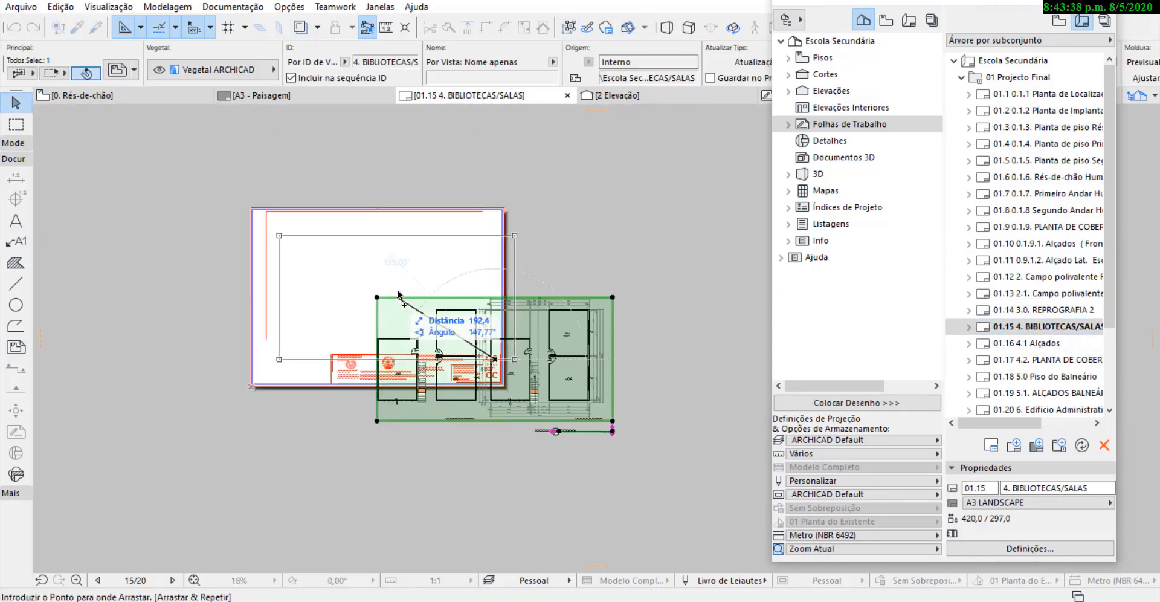
{"action": "left_click", "coordinate": [379, 278]}
Nudge the BIBLIOTECAS/SALAS drawing right and slightly up so that its title clears the title block.
{"action": "scroll", "coordinate": [477, 281], "scroll_direction": "up", "scroll_amount": 6}
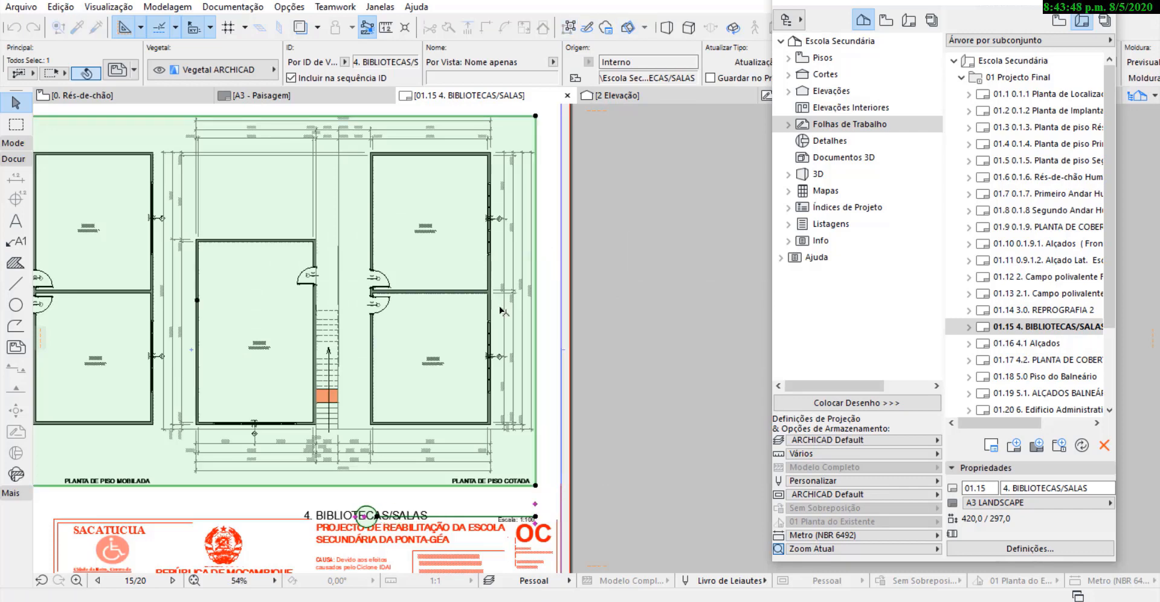
{"action": "middle_click_drag", "start_coordinate": [590, 252], "coordinate": [608, 252]}
{"action": "middle_click_drag", "start_coordinate": [632, 326], "coordinate": [632, 296]}
{"action": "scroll", "coordinate": [632, 296], "scroll_direction": "down", "scroll_amount": 4}
{"action": "scroll", "coordinate": [544, 385], "scroll_direction": "up", "scroll_amount": 5}
{"action": "middle_click_drag", "start_coordinate": [583, 327], "coordinate": [583, 357]}
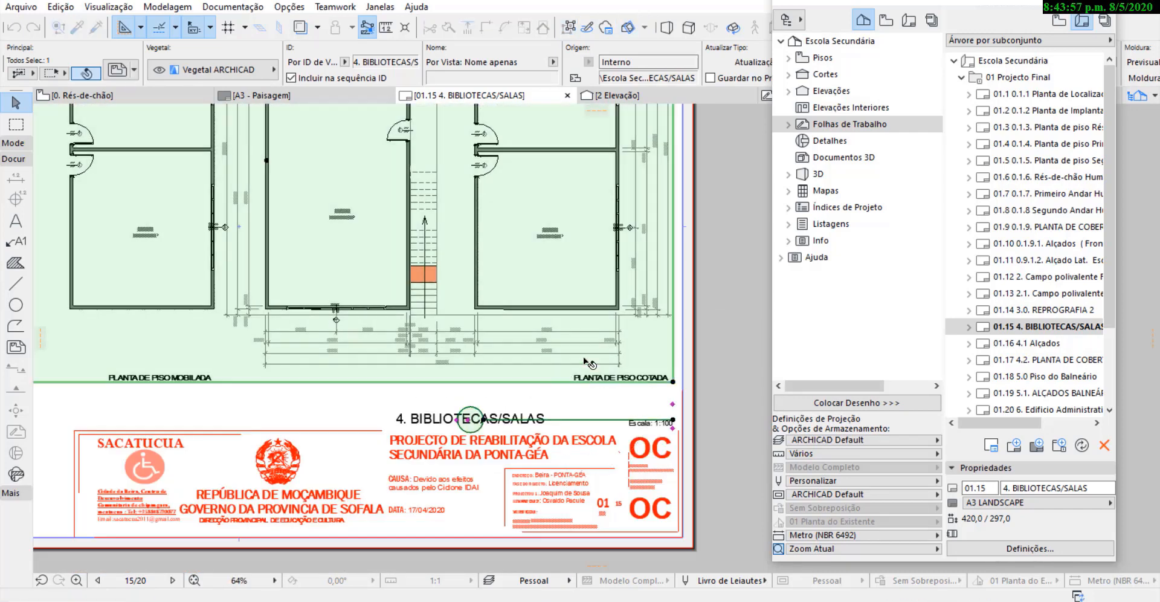
{"action": "scroll", "coordinate": [584, 356], "scroll_direction": "down", "scroll_amount": 4}
{"action": "key", "text": "Escape"}
Open layout 01.16 4.1 Alçados and move its elevations drawing onto the sheet inside the margins.
{"action": "double_click", "coordinate": [1035, 343]}
{"action": "left_click", "coordinate": [573, 331]}
{"action": "key", "text": "ctrl+d"}
{"action": "left_click", "coordinate": [671, 368]}
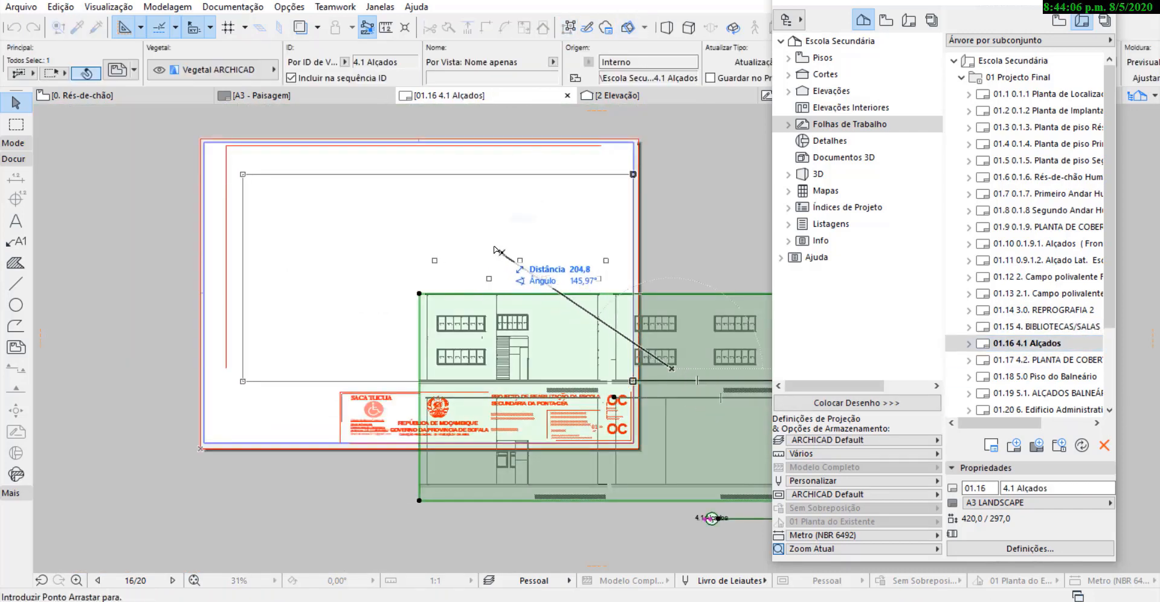
{"action": "left_click", "coordinate": [488, 239]}
{"action": "key", "text": "Escape"}
Open layout 01.17 4.2. PLANTA DE COBERTURA and move its drawing onto the sheet within the inner margin lines.
{"action": "double_click", "coordinate": [1047, 359]}
{"action": "left_click", "coordinate": [654, 385]}
{"action": "key", "text": "ctrl+d"}
{"action": "left_click", "coordinate": [669, 406]}
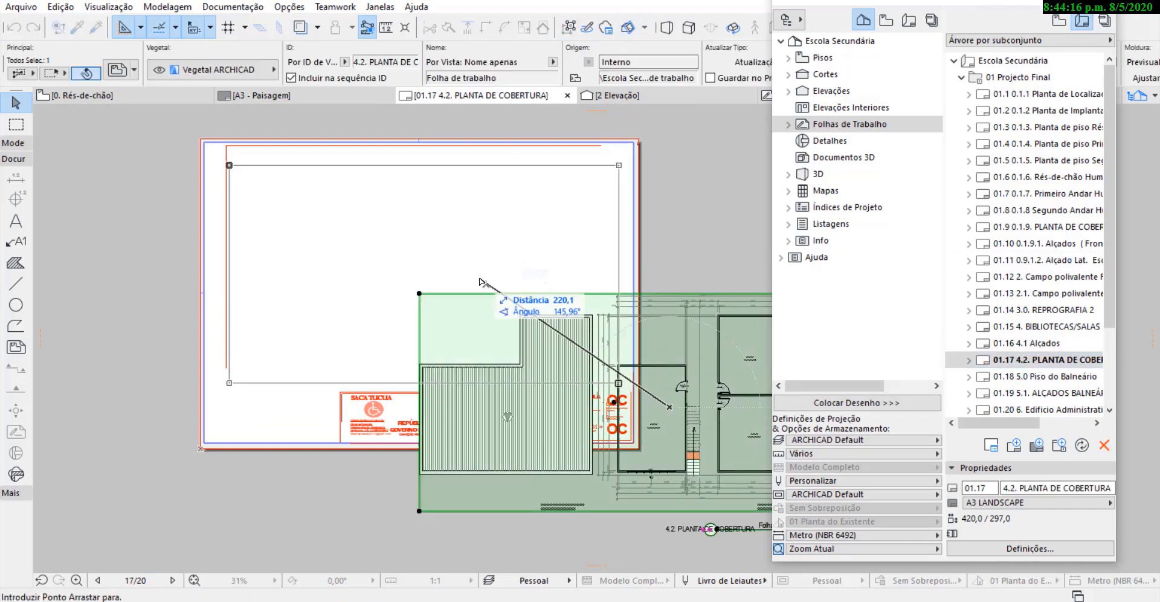
{"action": "left_click", "coordinate": [492, 275]}
{"action": "key", "text": "Escape"}
Move the 4.2. PLANTA DE COBERTURA drawing's title up so that it clears the title block.
{"action": "left_click", "coordinate": [618, 383]}
{"action": "scroll", "coordinate": [622, 410], "scroll_direction": "up", "scroll_amount": 6}
{"action": "left_click", "coordinate": [642, 354]}
{"action": "left_click", "coordinate": [647, 331]}
{"action": "key", "text": "Escape"}
{"action": "scroll", "coordinate": [668, 314], "scroll_direction": "down", "scroll_amount": 2}
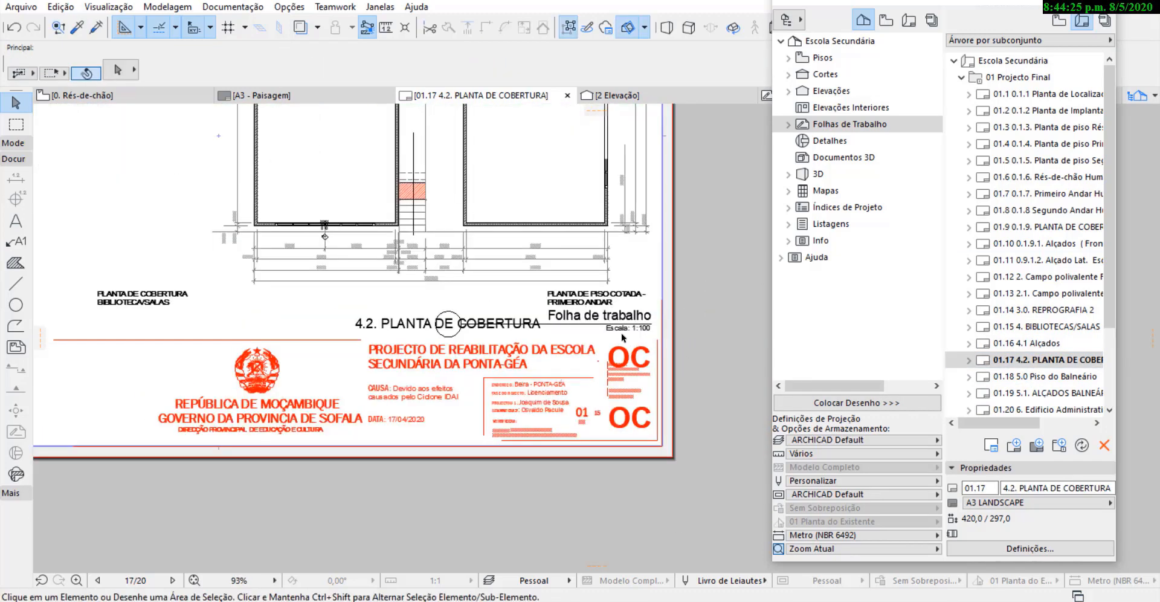
{"action": "scroll", "coordinate": [622, 339], "scroll_direction": "down", "scroll_amount": 5}
Open layout 01.18 5.0 Piso do Balneário and move its drawing onto the sheet above the title block.
{"action": "double_click", "coordinate": [1053, 377]}
{"action": "left_click", "coordinate": [628, 405]}
{"action": "key", "text": "ctrl+d"}
{"action": "left_click", "coordinate": [647, 425]}
{"action": "left_click", "coordinate": [560, 339]}
{"action": "key", "text": "Escape"}
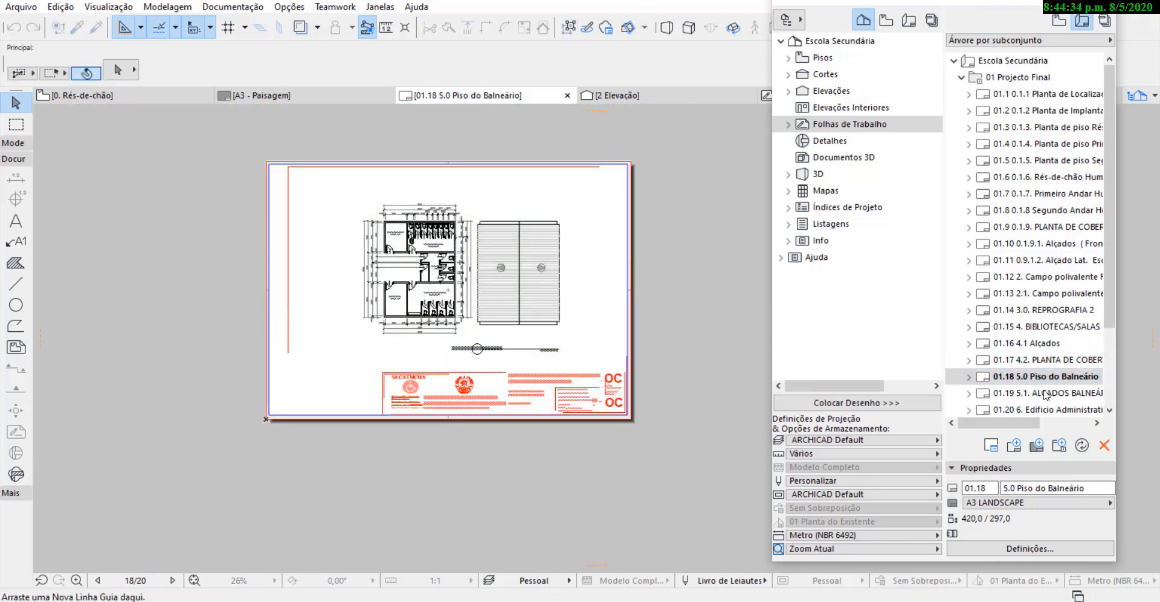
Open layout 01.19 5.1. ALÇADOS BALNEÁRIOS and move its elevations drawing to the middle of the sheet.
{"action": "double_click", "coordinate": [1028, 393]}
{"action": "left_click", "coordinate": [634, 362]}
{"action": "key", "text": "ctrl+d"}
{"action": "left_click", "coordinate": [564, 337]}
{"action": "left_click", "coordinate": [469, 282]}
Open layout 01.20 6. Edificio Administrativo and move its drawing onto the sheet above the title block.
{"action": "scroll", "coordinate": [1049, 361], "scroll_direction": "down", "scroll_amount": 2}
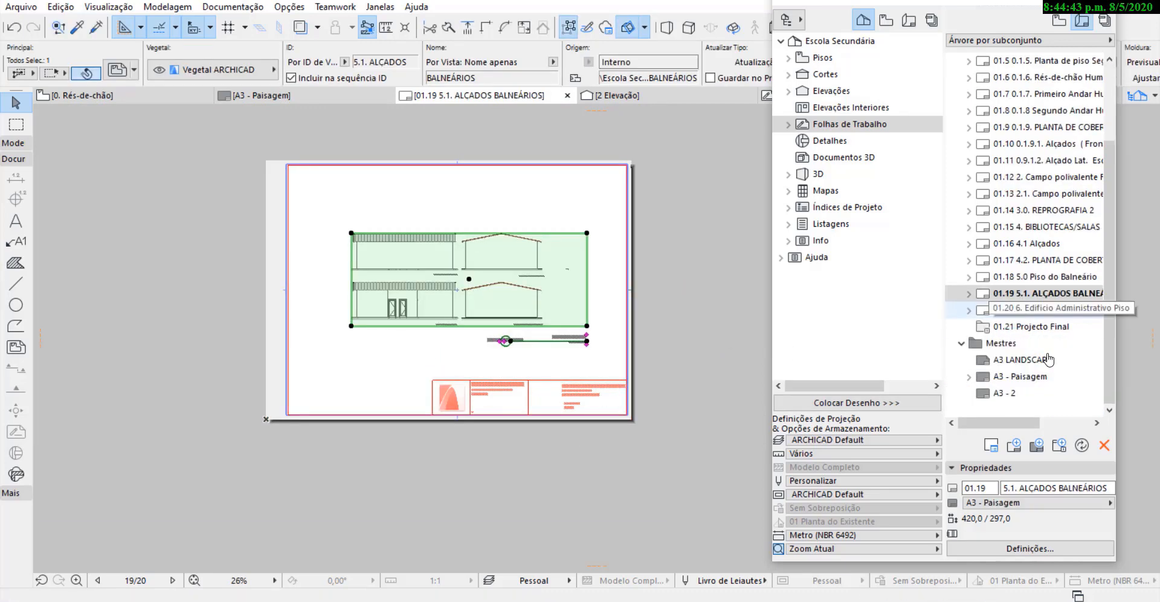
{"action": "double_click", "coordinate": [1048, 310]}
{"action": "left_click", "coordinate": [625, 395]}
{"action": "key", "text": "ctrl+d"}
{"action": "left_click", "coordinate": [594, 368]}
{"action": "left_click", "coordinate": [463, 278]}
{"action": "key", "text": "Escape"}
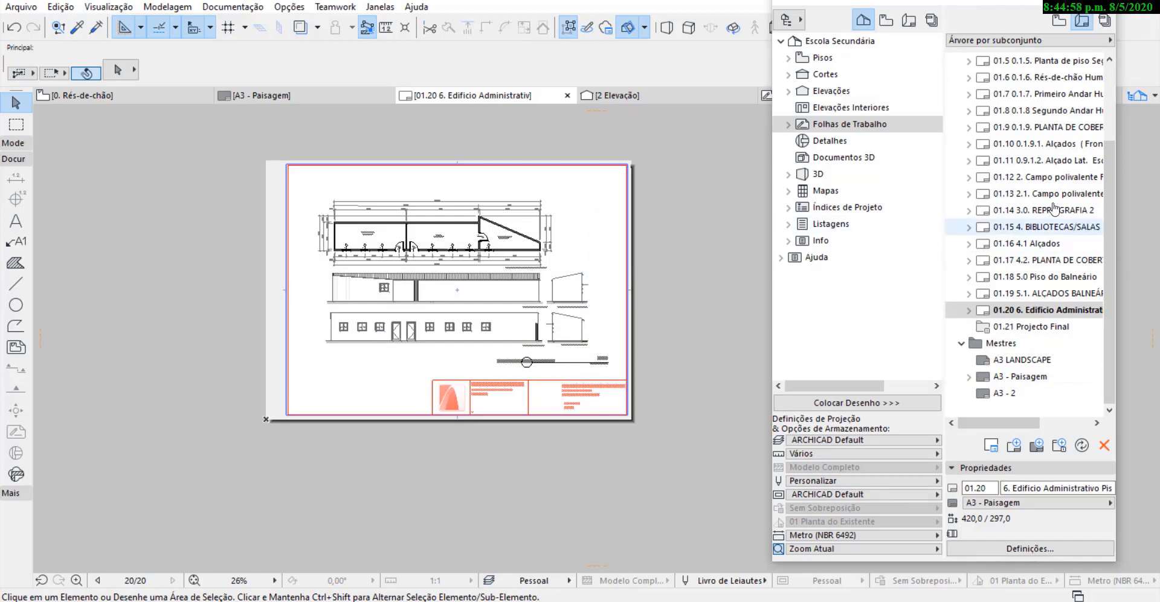
Open layouts 01.1 to 01.3 in turn to check how their drawings fit the A3 LANDSCAPE frame and title block.
{"action": "scroll", "coordinate": [1061, 314], "scroll_direction": "up", "scroll_amount": 3}
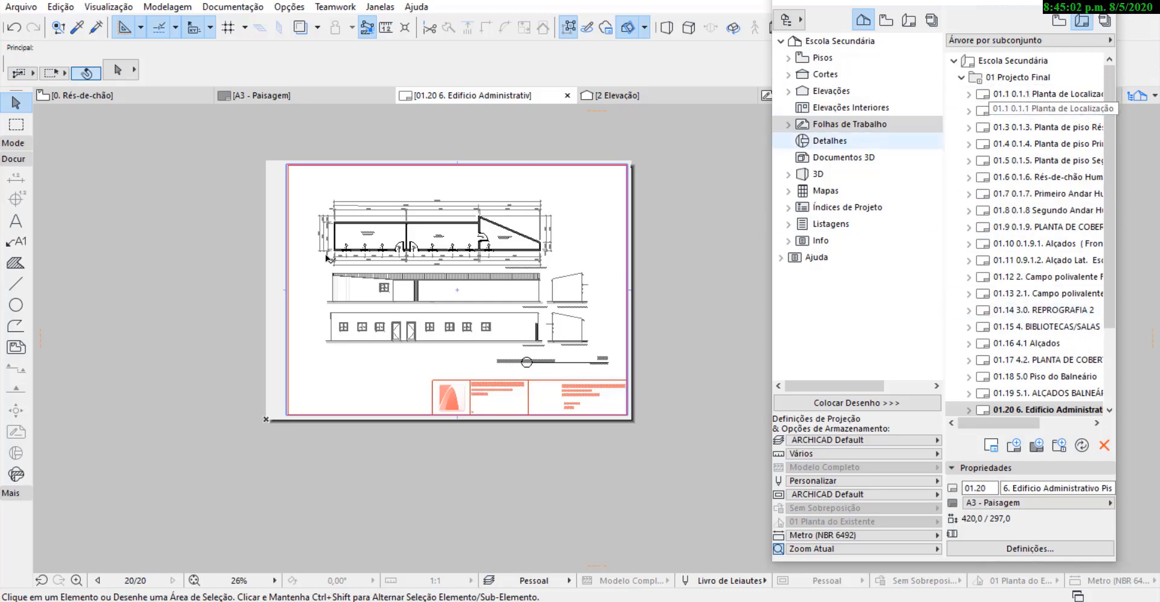
{"action": "scroll", "coordinate": [455, 266], "scroll_direction": "up", "scroll_amount": 2}
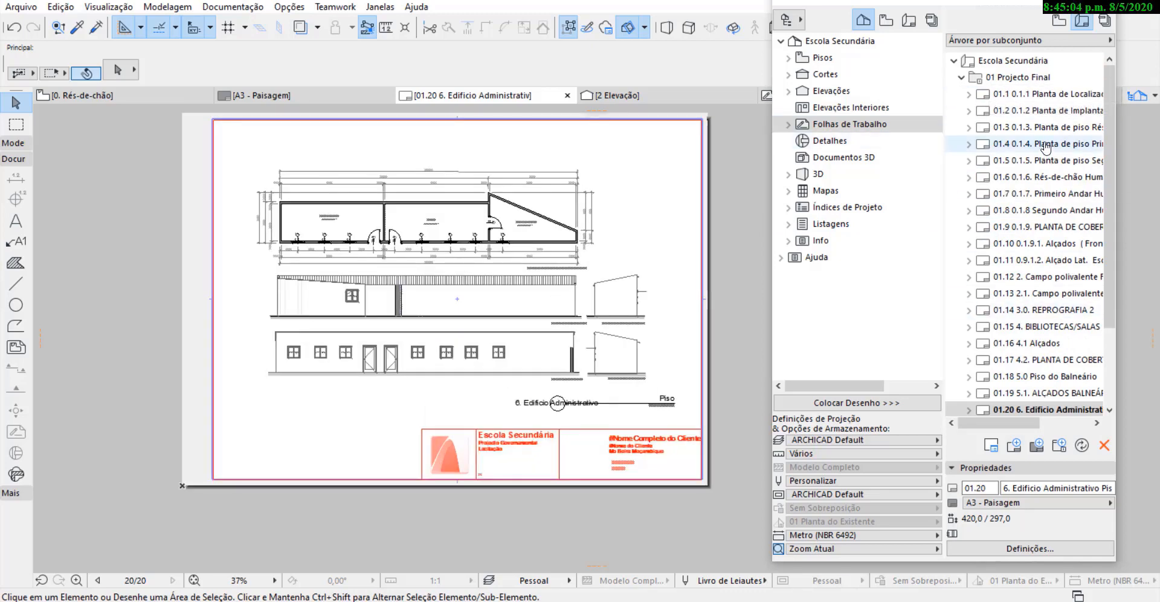
{"action": "left_click", "coordinate": [1024, 95]}
{"action": "double_click", "coordinate": [1021, 111]}
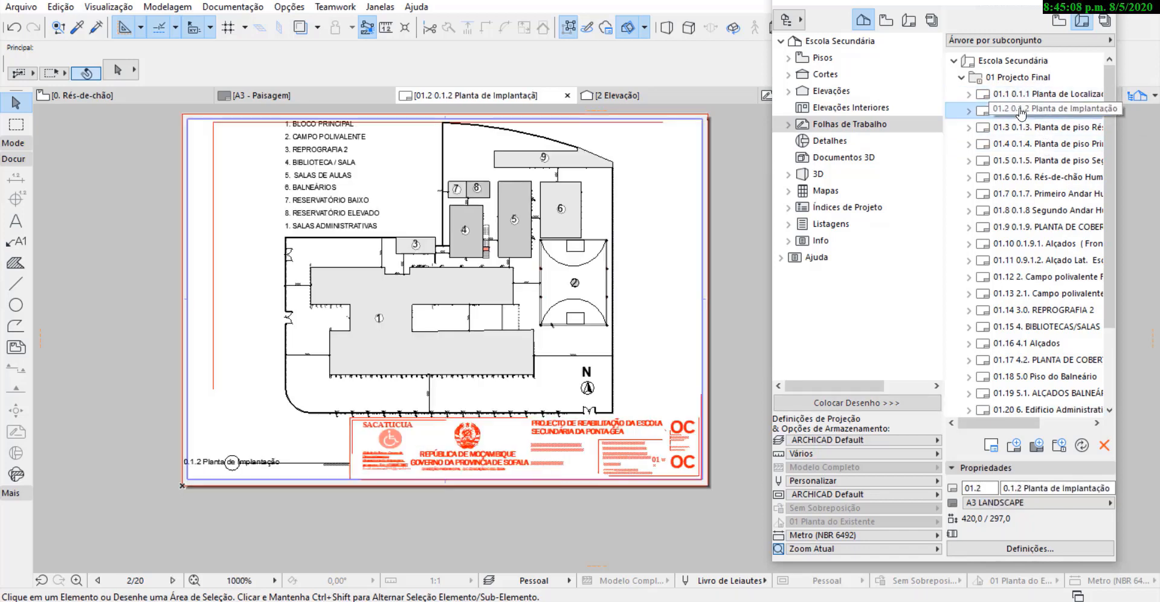
{"action": "left_click", "coordinate": [1040, 128]}
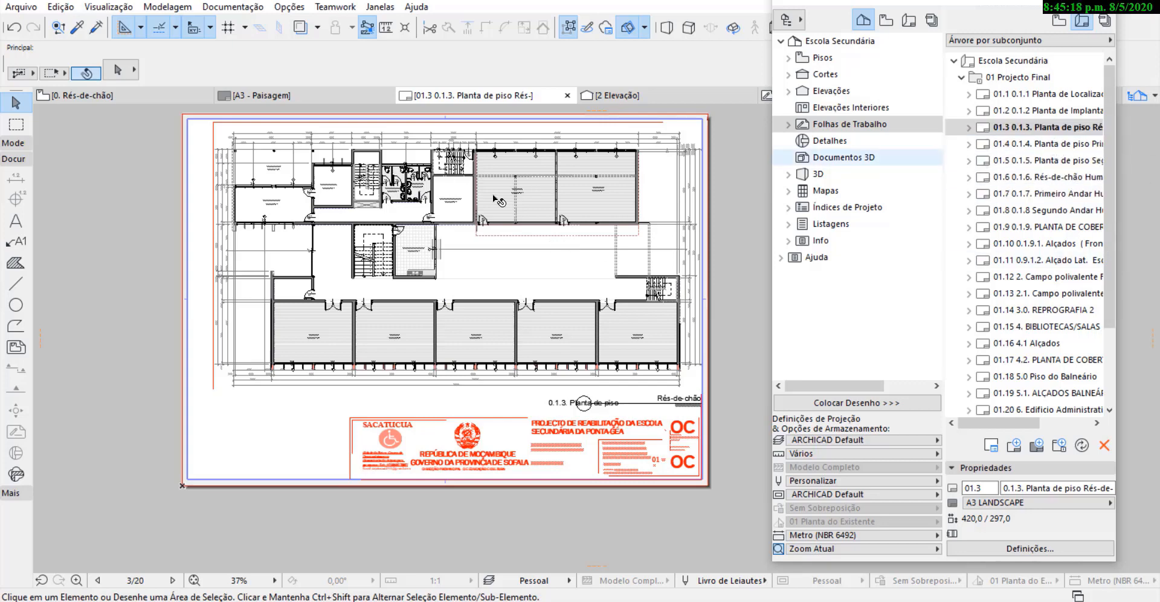
Show layout 01.3 Planta de piso Rés-do-chão as the trace reference while it is open.
{"action": "right_click", "coordinate": [1049, 130]}
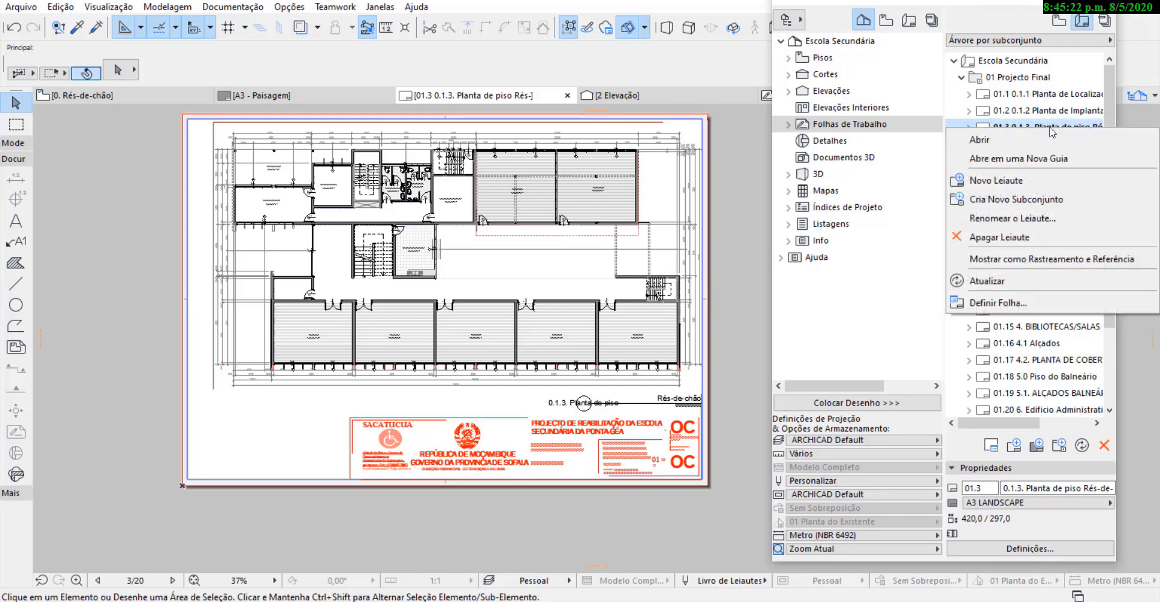
{"action": "left_click", "coordinate": [1036, 261]}
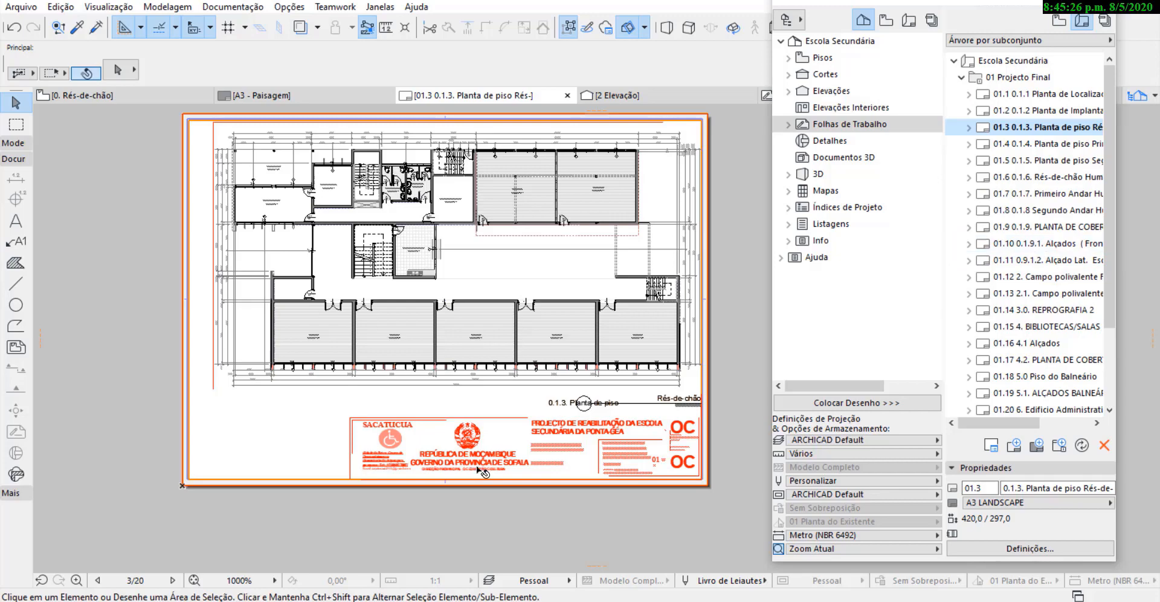
{"action": "scroll", "coordinate": [234, 156], "scroll_direction": "up", "scroll_amount": 3}
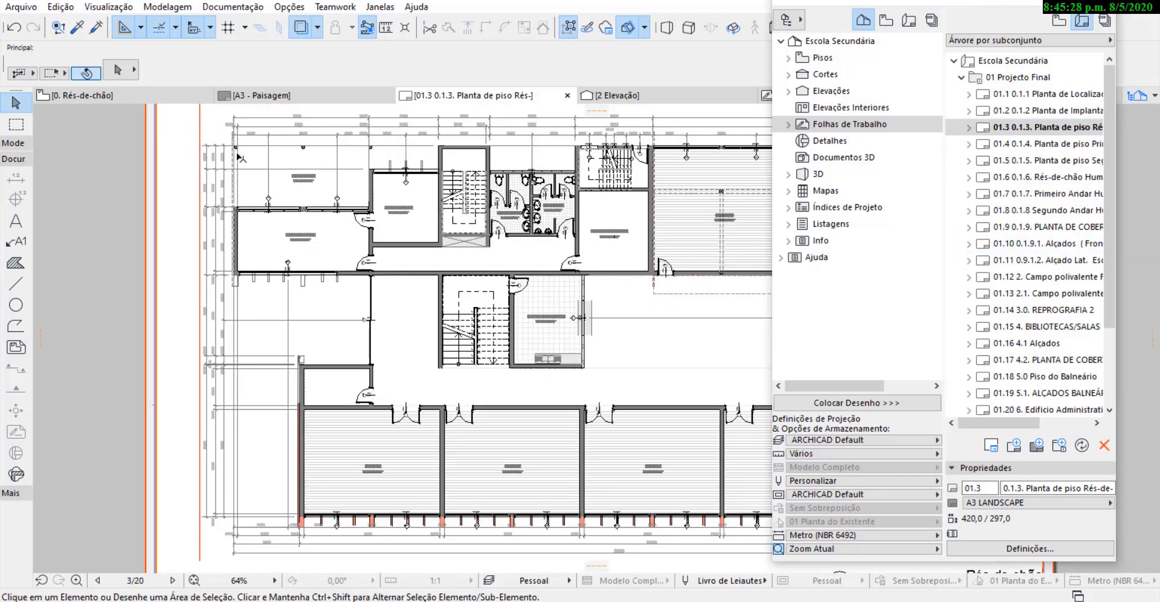
{"action": "scroll", "coordinate": [252, 168], "scroll_direction": "down", "scroll_amount": 4}
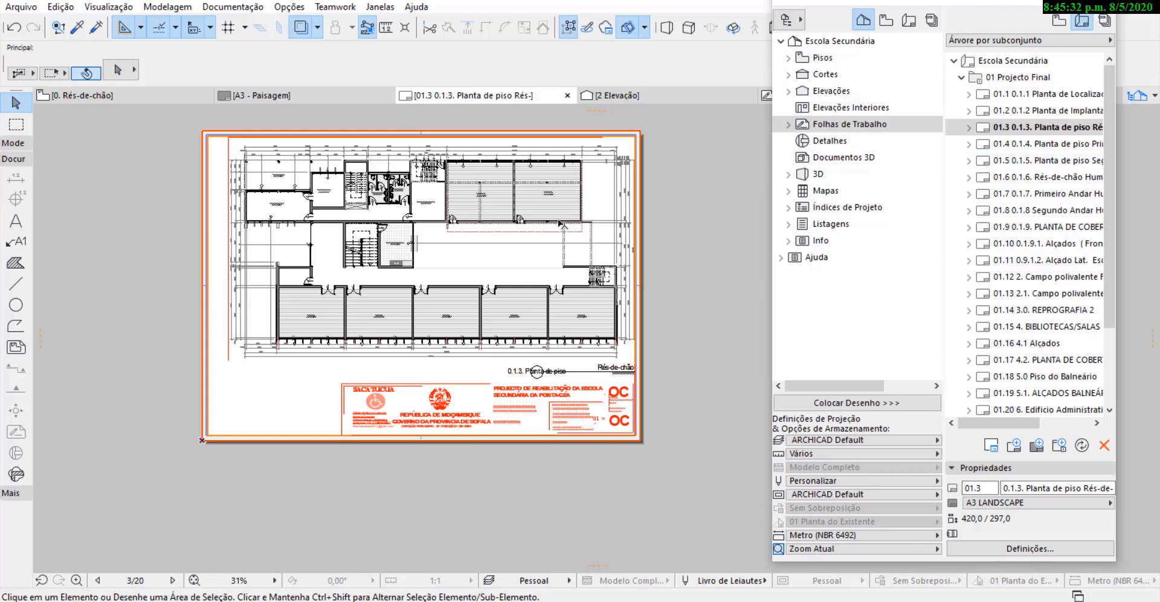
Open layout 01.4 Planta de piso Primeiro Andar and overlay layout 01.3 as its trace reference.
{"action": "left_click", "coordinate": [1065, 149]}
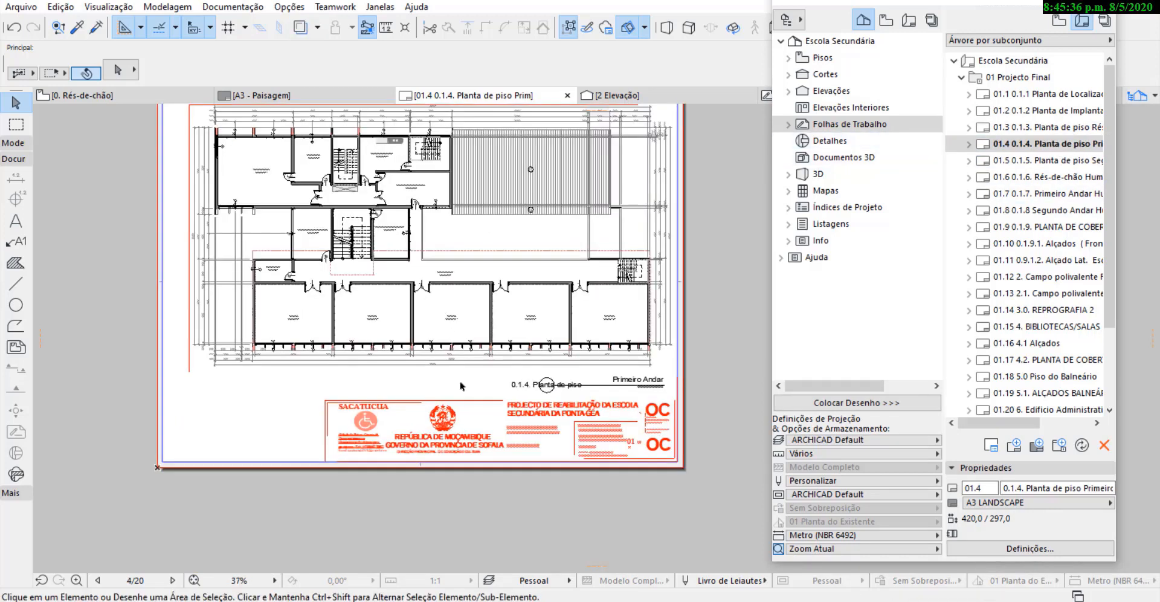
{"action": "scroll", "coordinate": [487, 453], "scroll_direction": "down", "scroll_amount": 1}
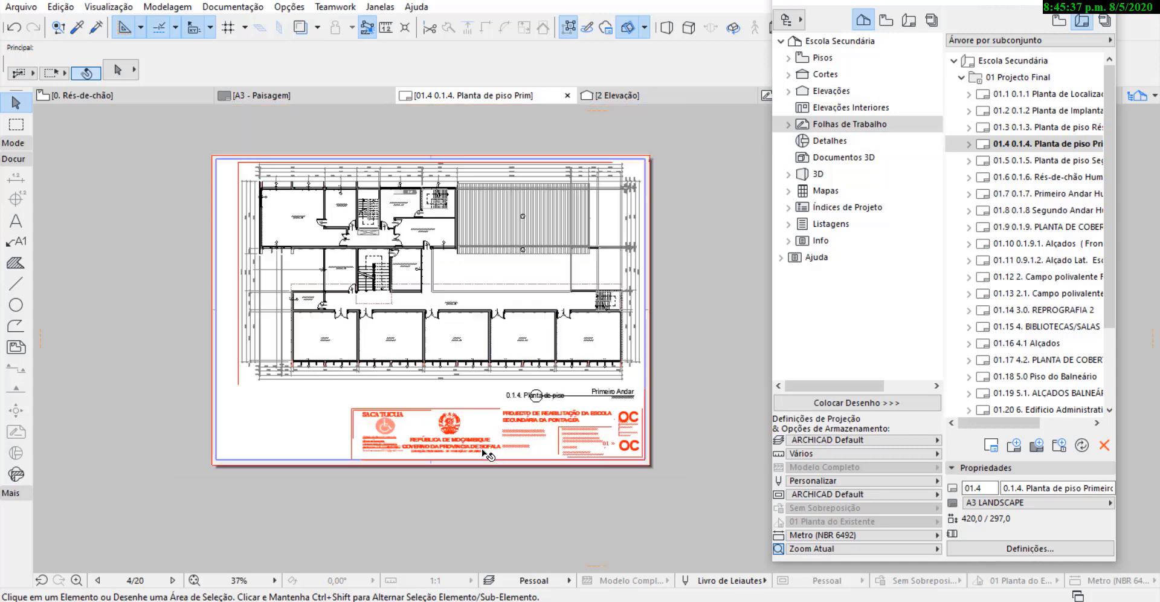
{"action": "left_click", "coordinate": [1067, 128]}
{"action": "right_click", "coordinate": [1067, 129]}
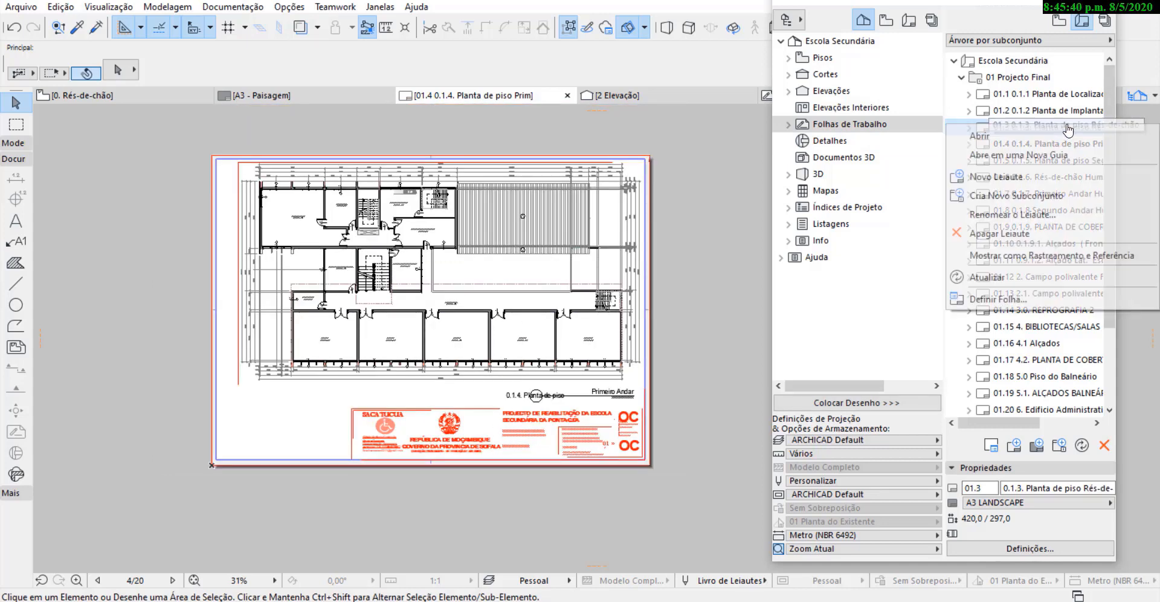
{"action": "left_click", "coordinate": [1001, 260]}
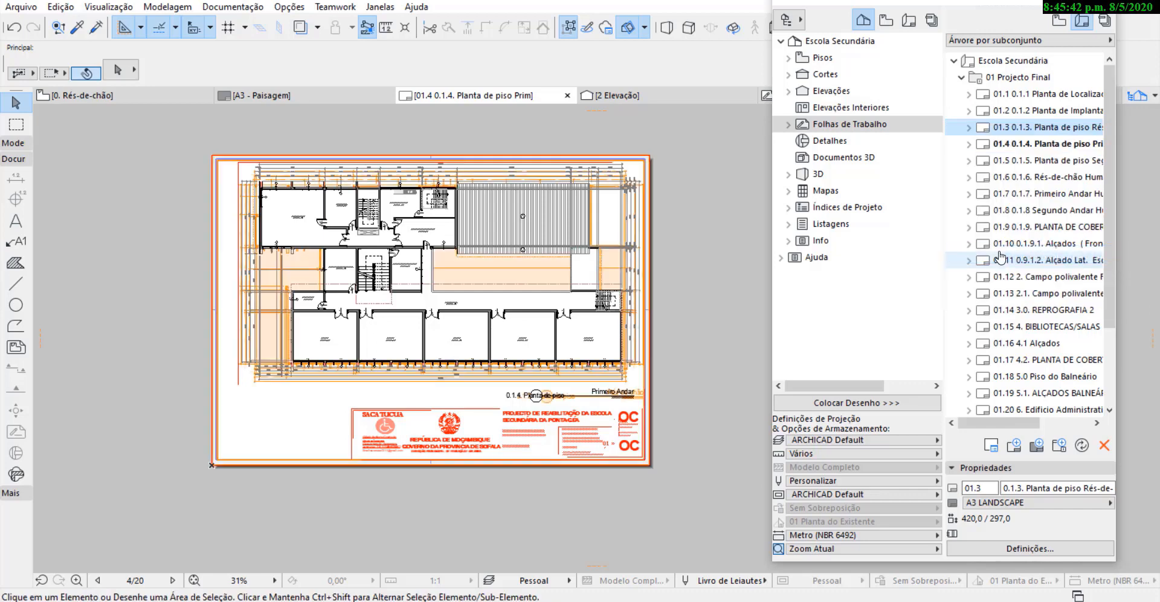
Move the first-floor plan drawing so that the outer wall corner of SALA 6 lines up with the traced ground-floor plan.
{"action": "scroll", "coordinate": [246, 357], "scroll_direction": "up", "scroll_amount": 3}
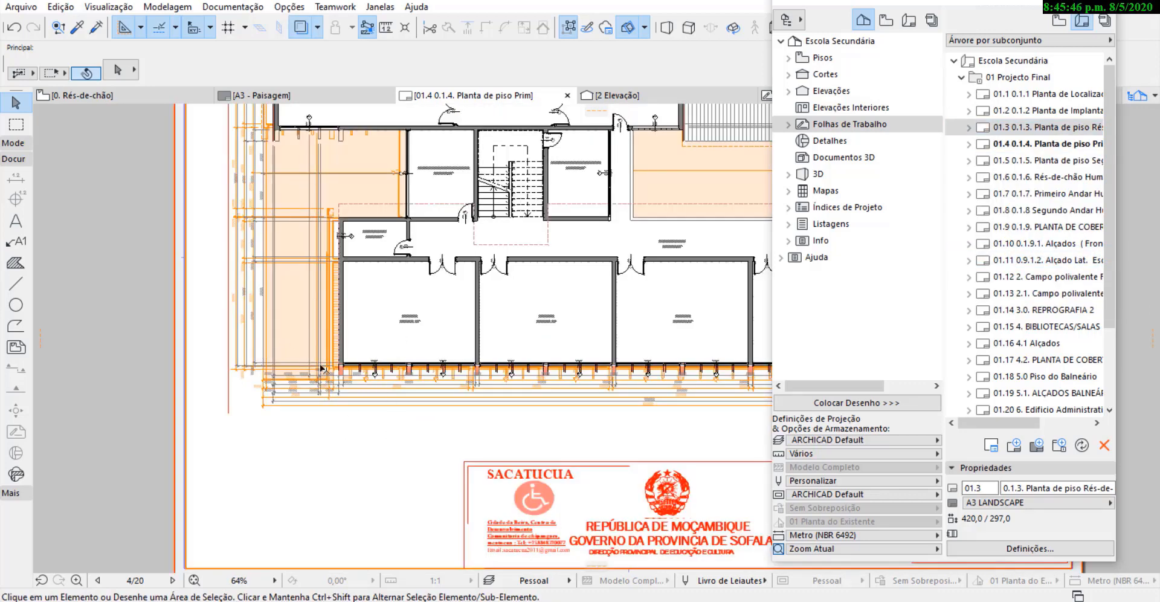
{"action": "scroll", "coordinate": [306, 343], "scroll_direction": "up", "scroll_amount": 4}
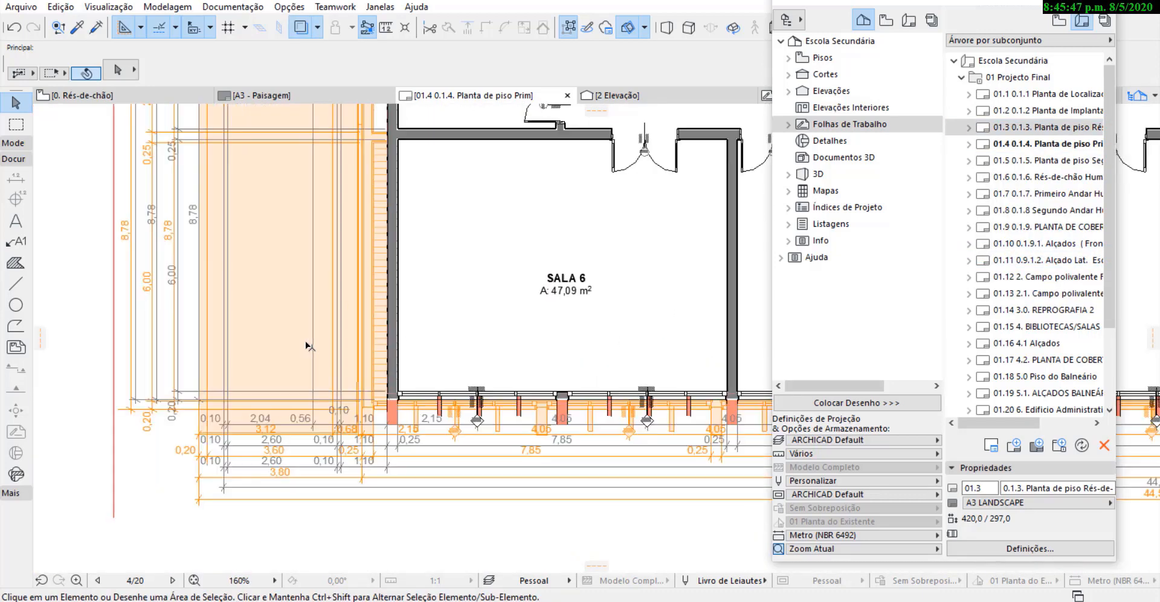
{"action": "left_click", "coordinate": [386, 385]}
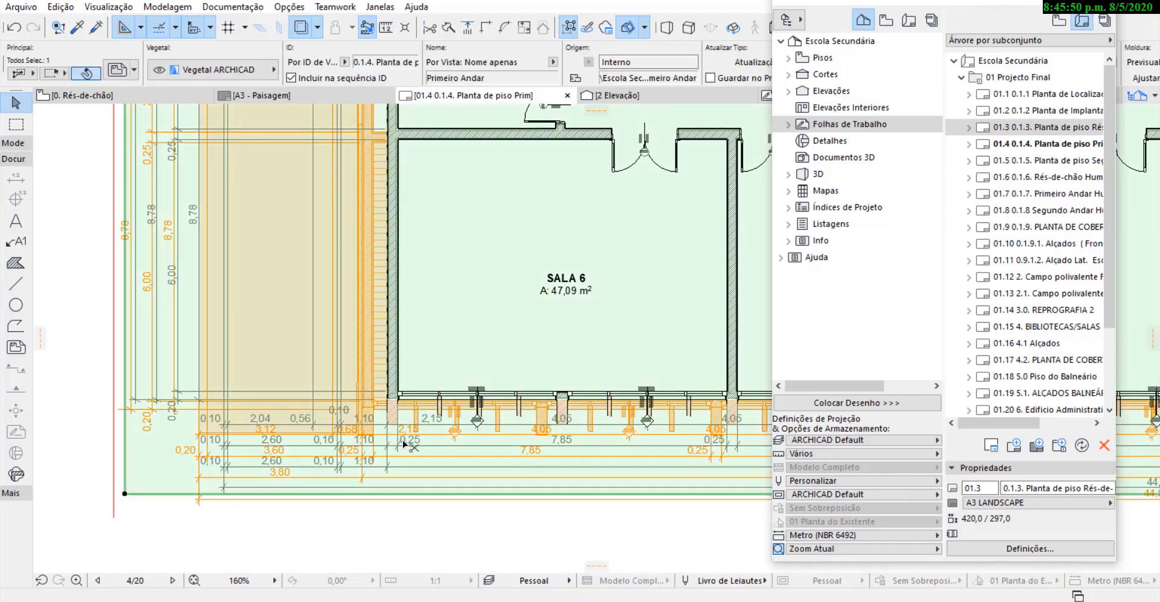
{"action": "left_click_drag", "start_coordinate": [386, 424], "coordinate": [363, 439]}
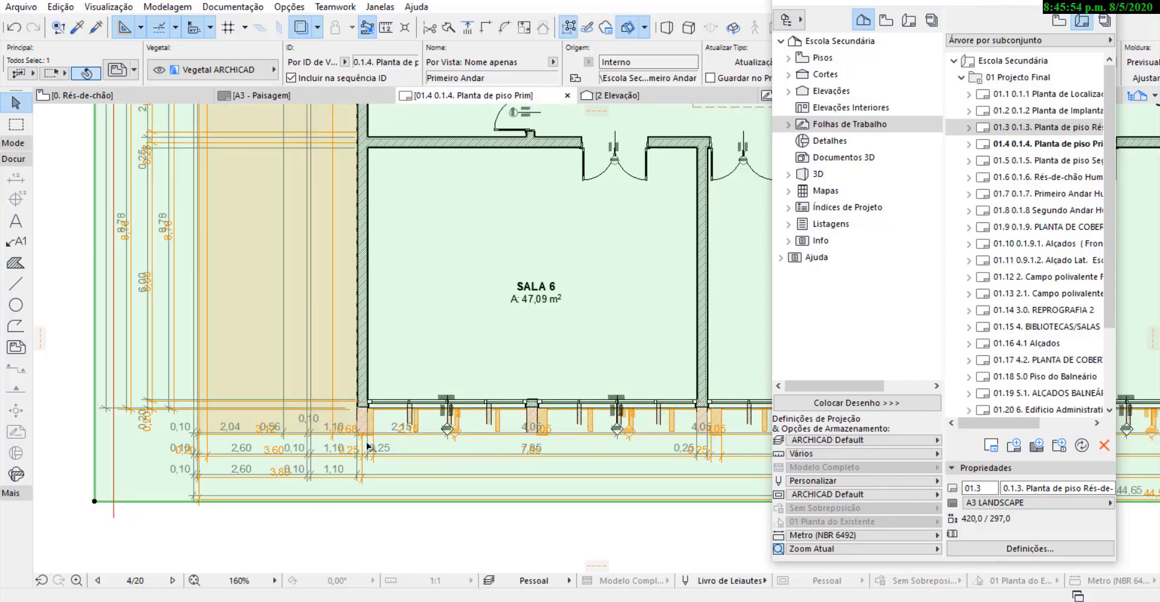
Check the first-floor plan's alignment with the traced plan across the sheet and turn off the trace reference.
{"action": "scroll", "coordinate": [331, 436], "scroll_direction": "down", "scroll_amount": 4}
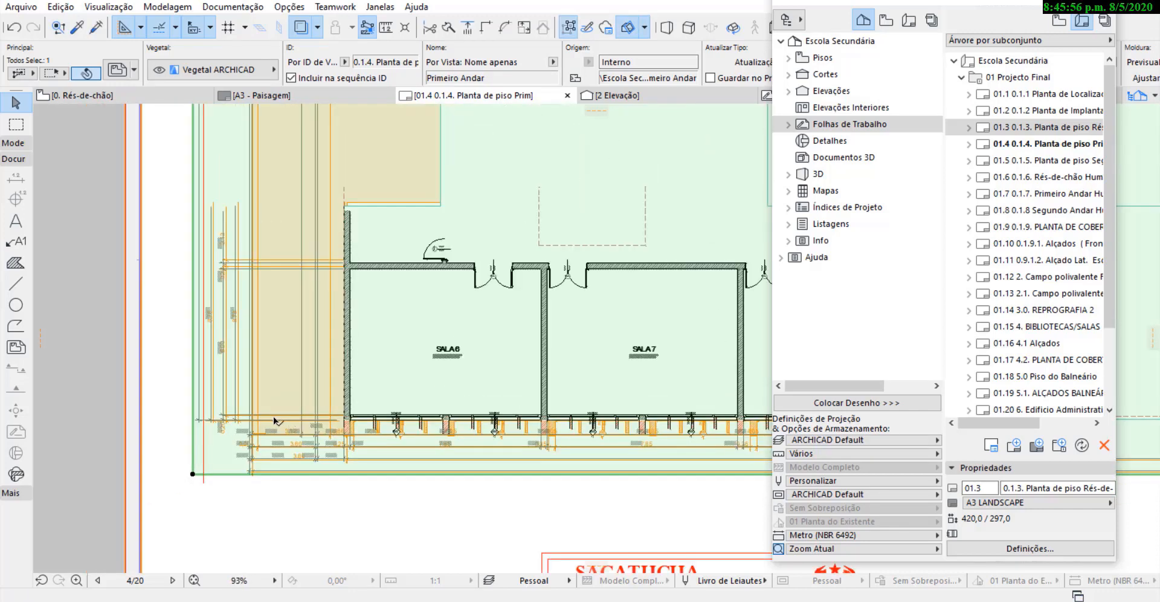
{"action": "scroll", "coordinate": [277, 353], "scroll_direction": "down", "scroll_amount": 2}
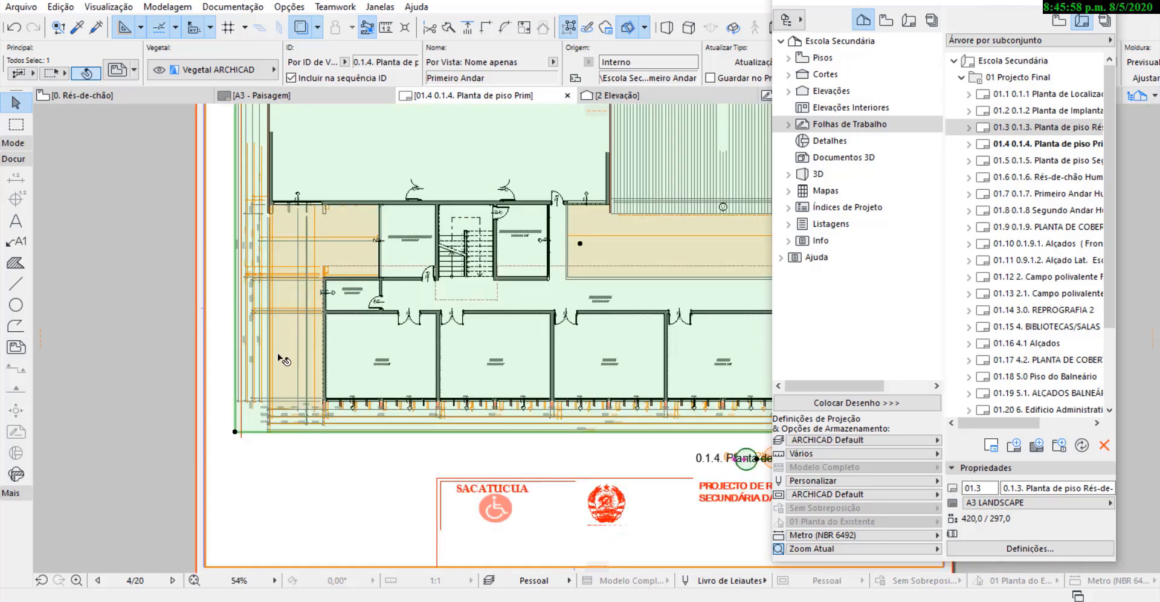
{"action": "scroll", "coordinate": [270, 397], "scroll_direction": "down", "scroll_amount": 1}
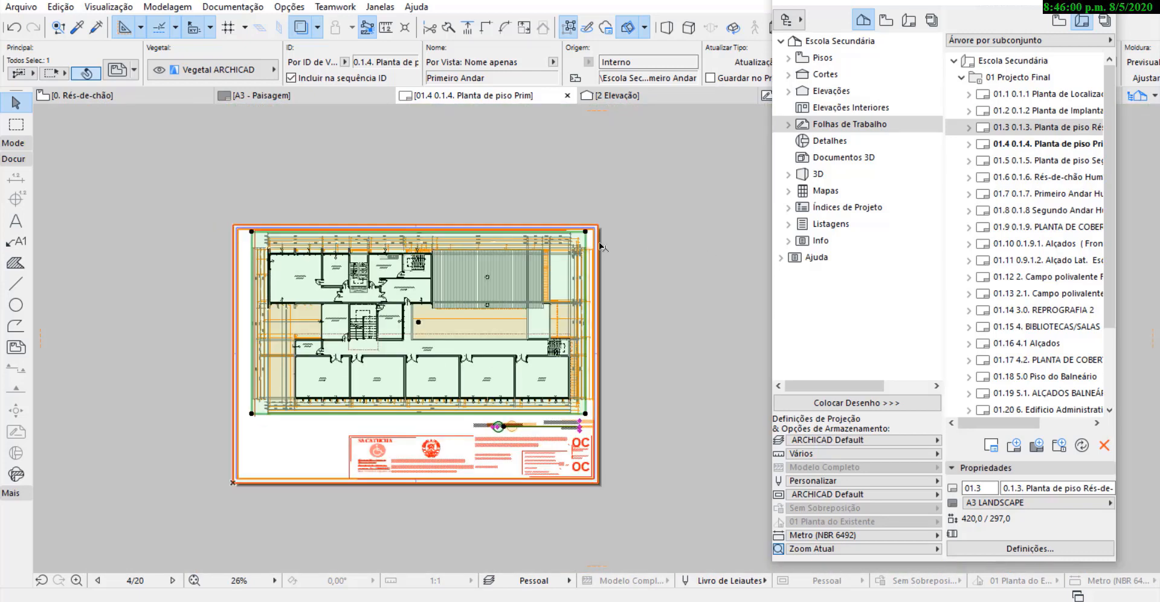
{"action": "scroll", "coordinate": [559, 233], "scroll_direction": "up", "scroll_amount": 3}
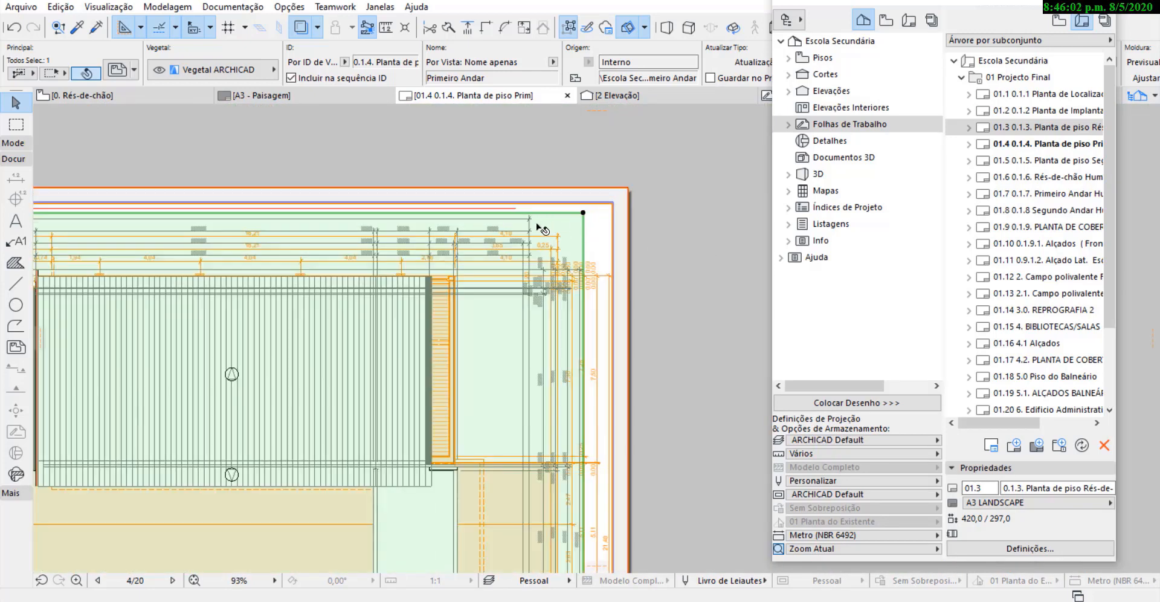
{"action": "scroll", "coordinate": [614, 211], "scroll_direction": "down", "scroll_amount": 2}
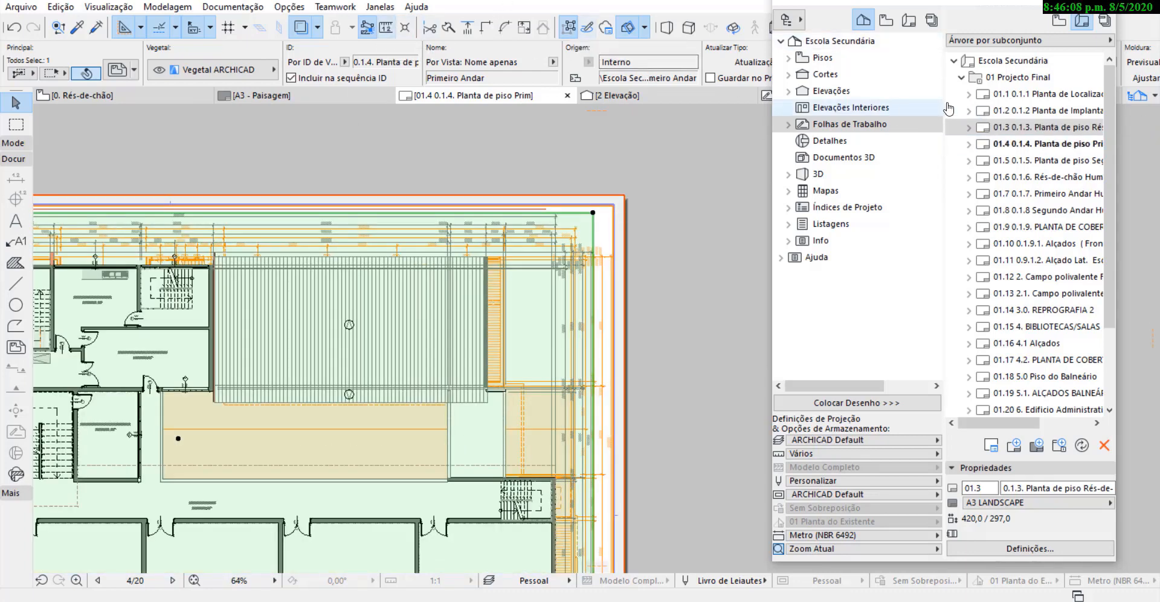
{"action": "right_click", "coordinate": [1035, 126]}
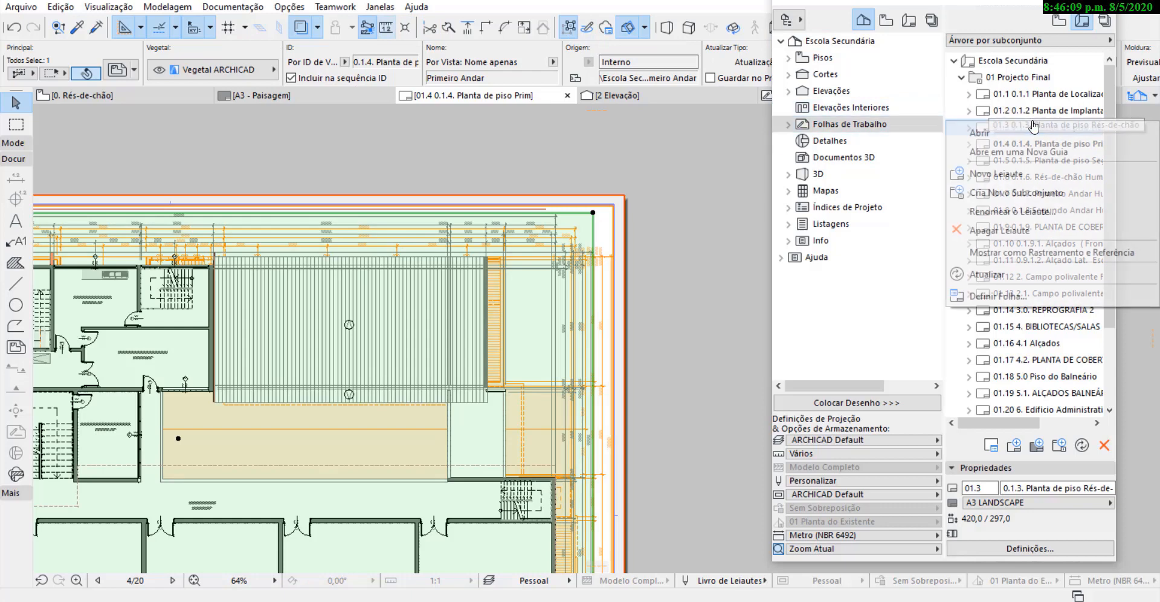
{"action": "left_click", "coordinate": [1036, 178]}
{"action": "left_click", "coordinate": [296, 28]}
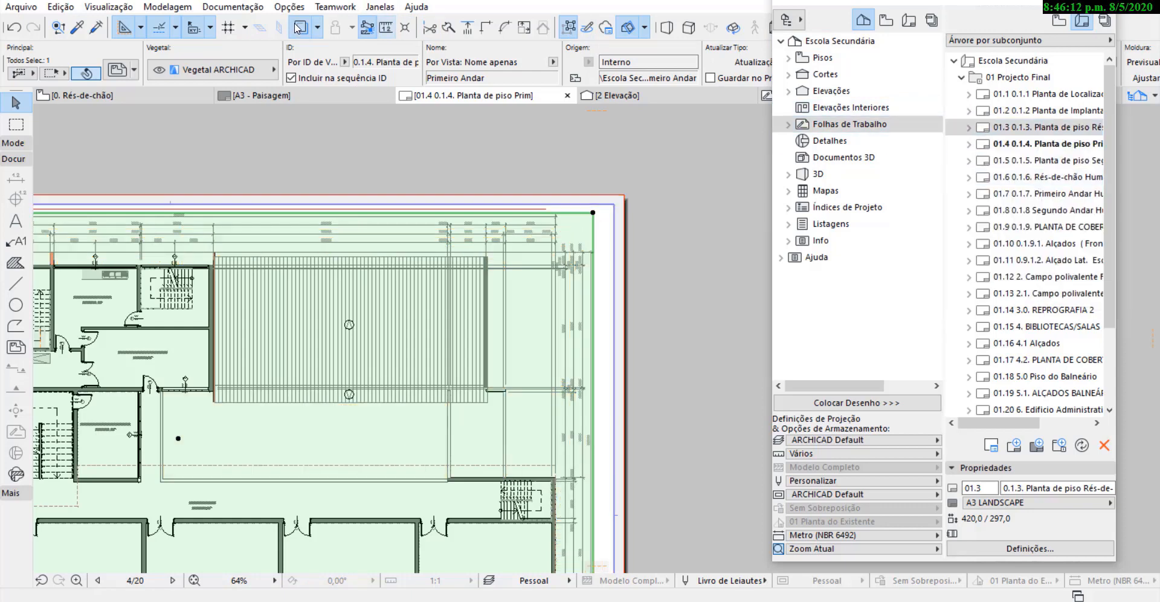
{"action": "scroll", "coordinate": [701, 208], "scroll_direction": "down", "scroll_amount": 3}
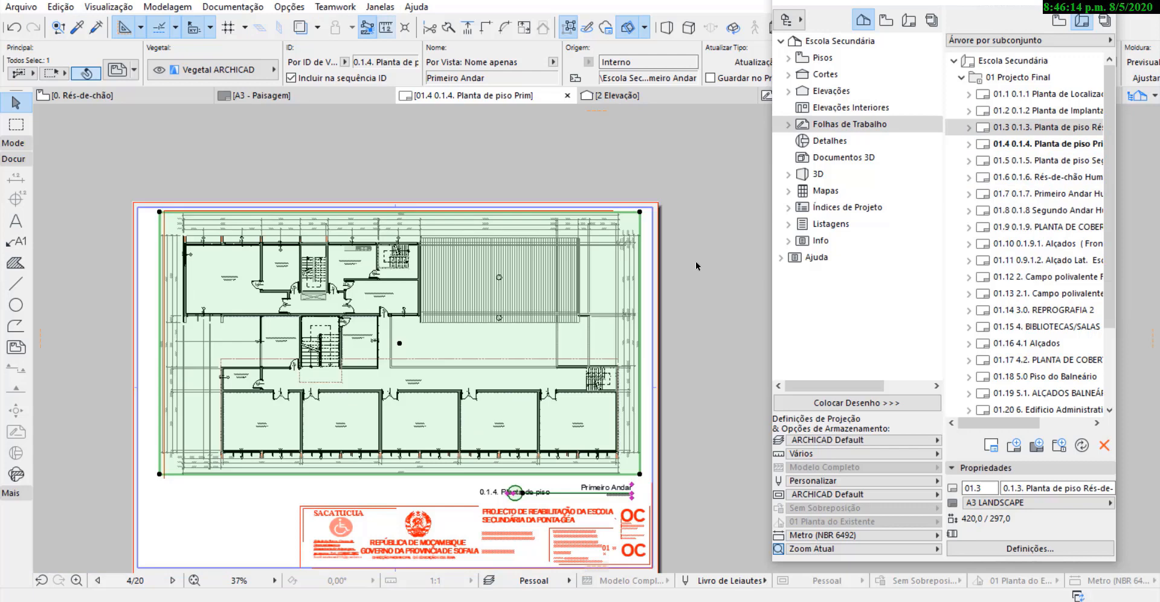
Undo the last move of the first-floor plan drawing and deselect it.
{"action": "key", "text": "ctrl+z"}
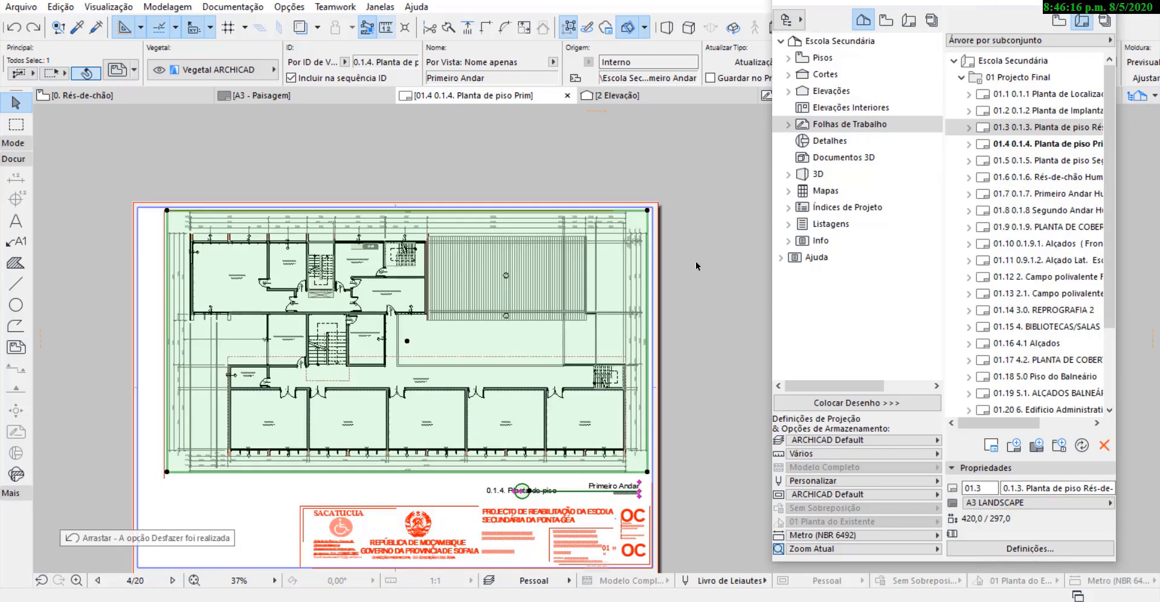
{"action": "left_click", "coordinate": [701, 249]}
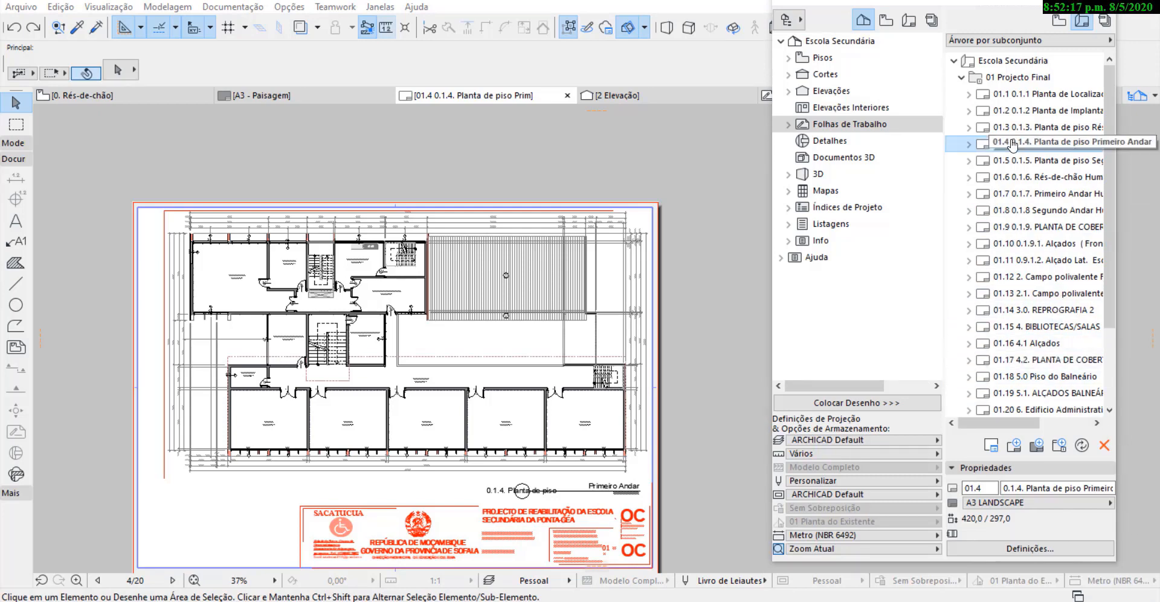
Review layouts 01.1 and 01.2, and examine how the Planta de Implantação drawing sits against the frame's upper edge.
{"action": "left_click", "coordinate": [1018, 97]}
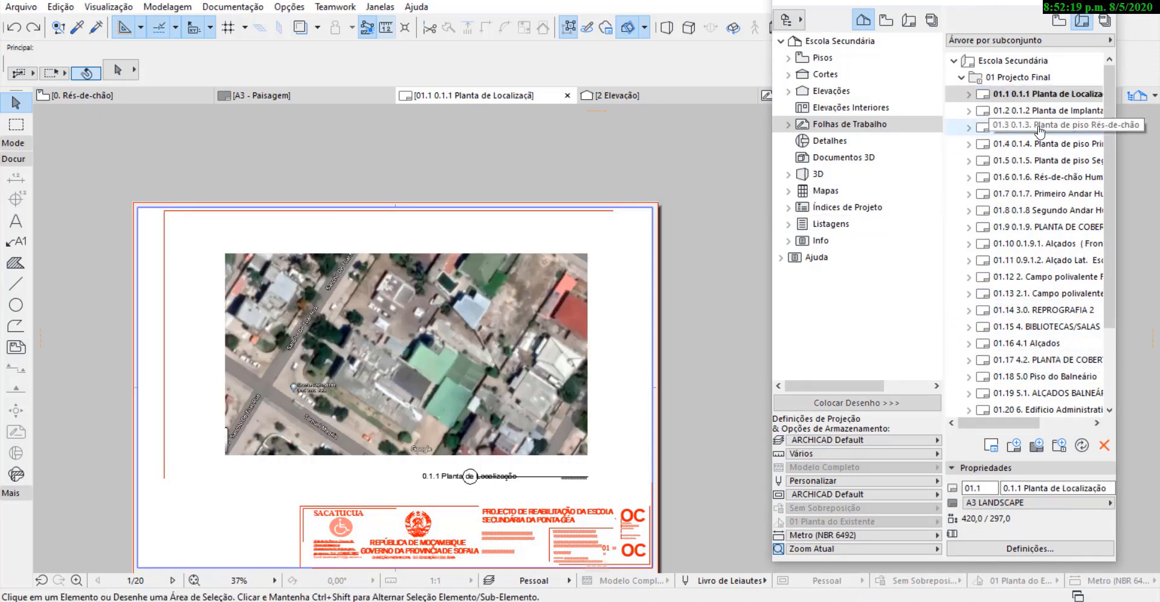
{"action": "left_click", "coordinate": [1027, 112]}
{"action": "left_click", "coordinate": [1041, 129]}
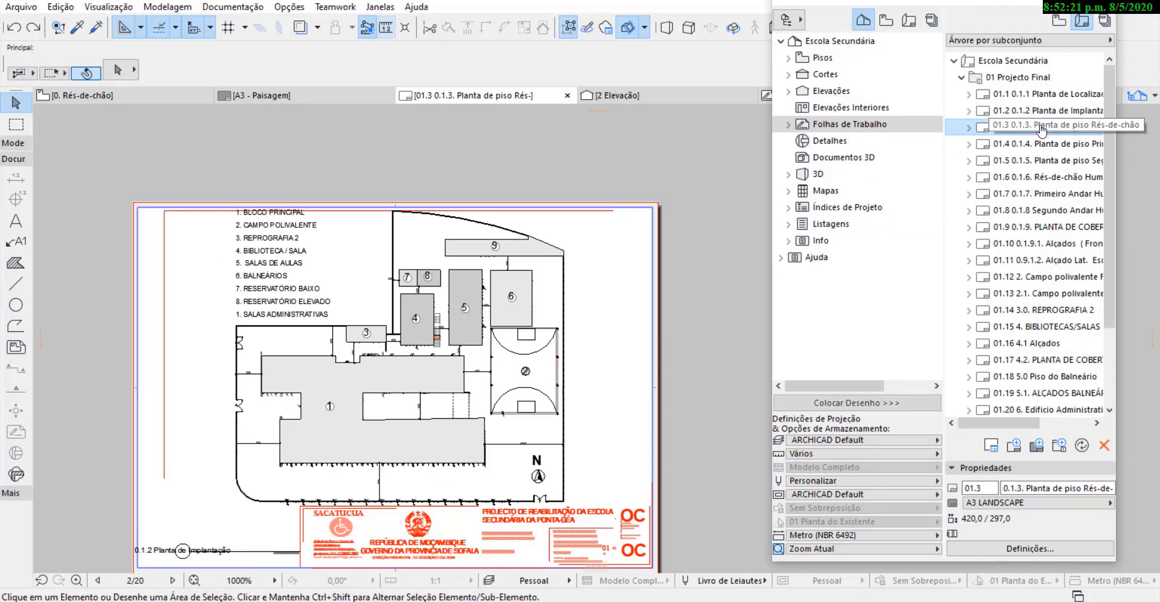
{"action": "left_click", "coordinate": [1037, 112]}
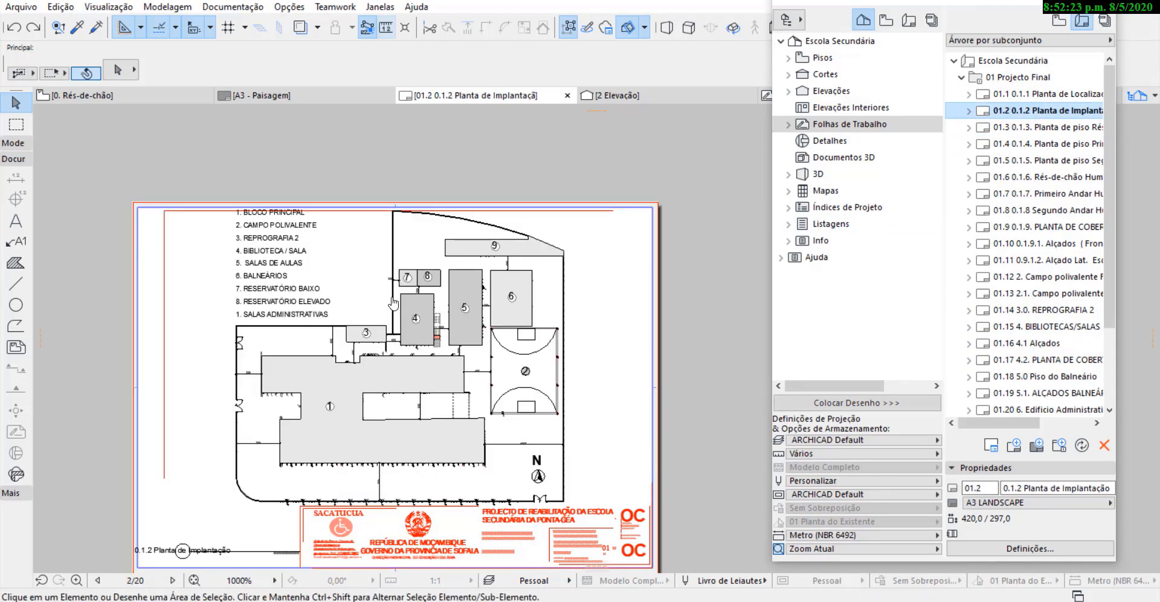
{"action": "left_click", "coordinate": [394, 303]}
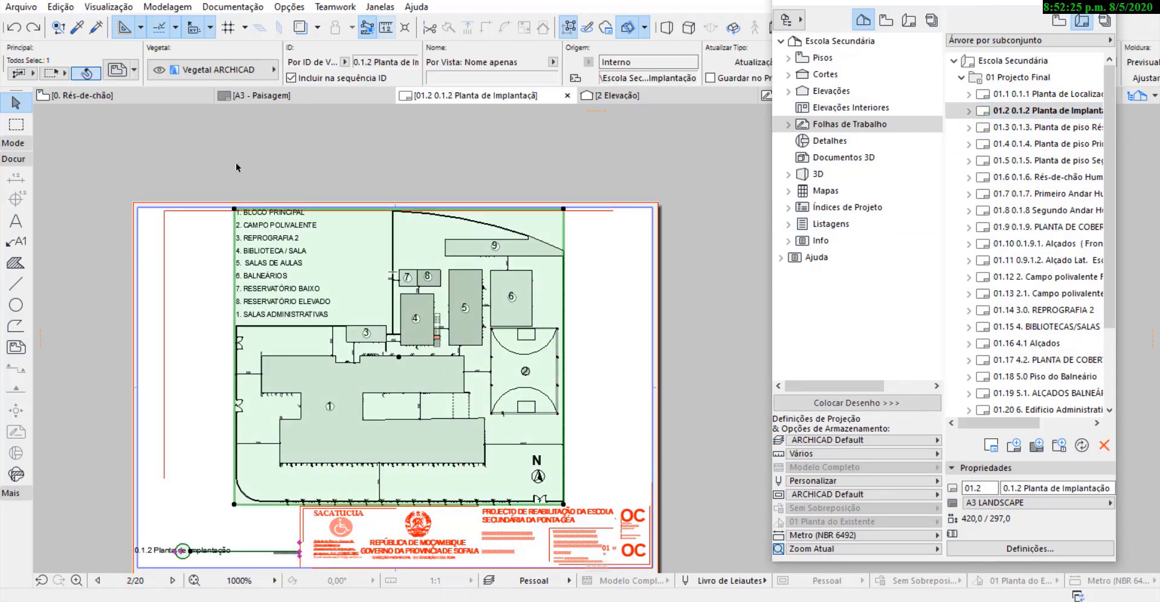
{"action": "scroll", "coordinate": [262, 208], "scroll_direction": "up", "scroll_amount": 5}
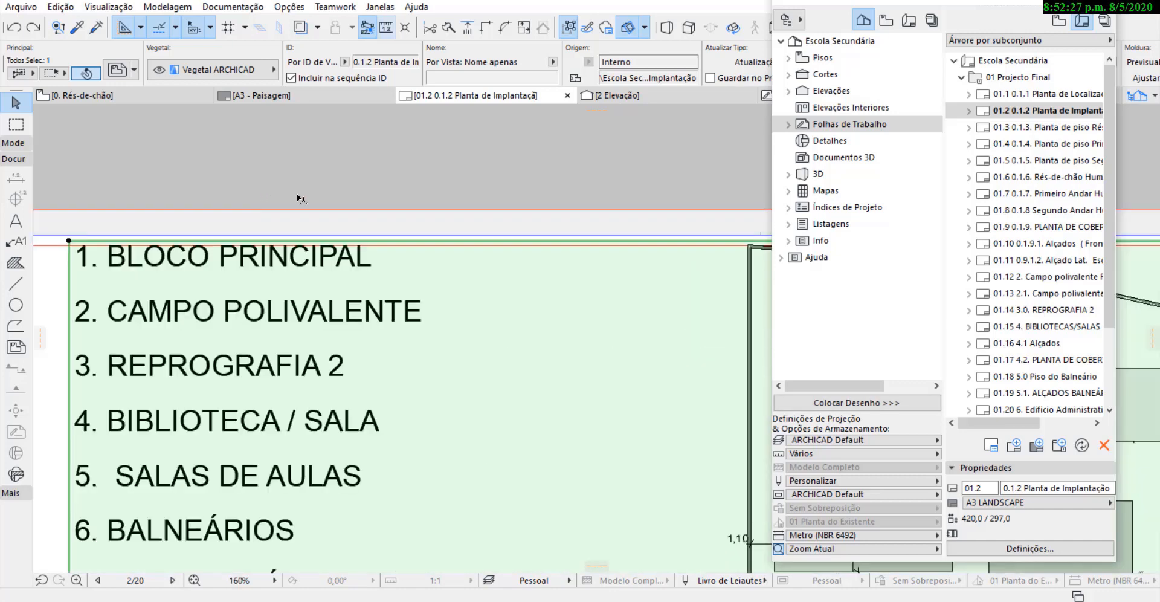
{"action": "scroll", "coordinate": [296, 193], "scroll_direction": "down", "scroll_amount": 2}
{"action": "scroll", "coordinate": [274, 217], "scroll_direction": "down", "scroll_amount": 2}
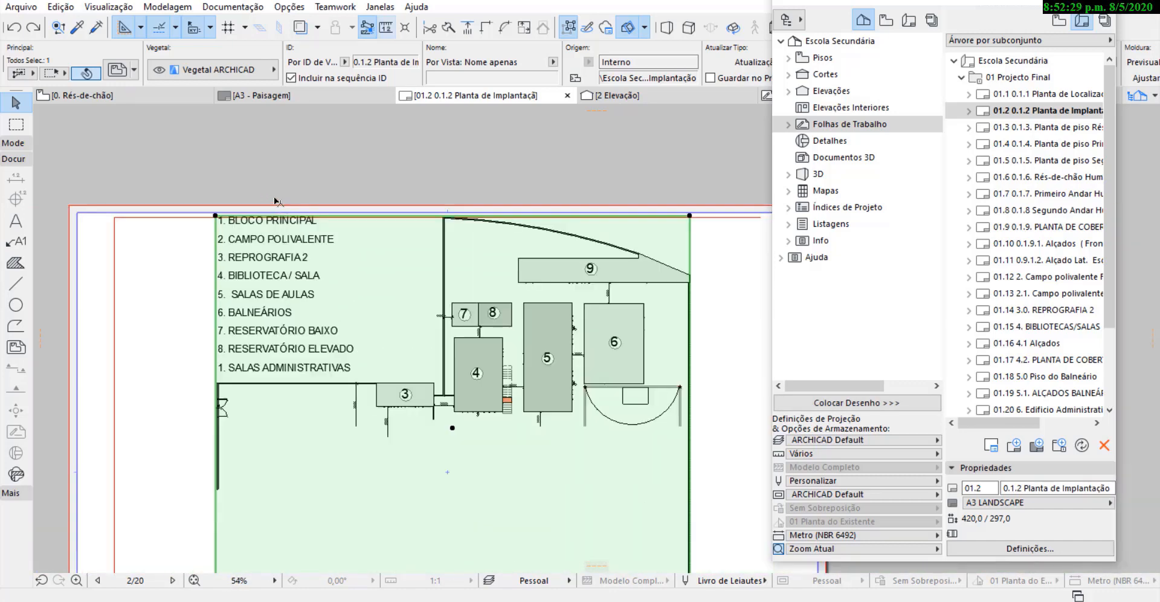
In the A3 LANDSCAPE master, move the frame's upper horizontal line up onto the page's top margin.
{"action": "scroll", "coordinate": [1034, 314], "scroll_direction": "down", "scroll_amount": 3}
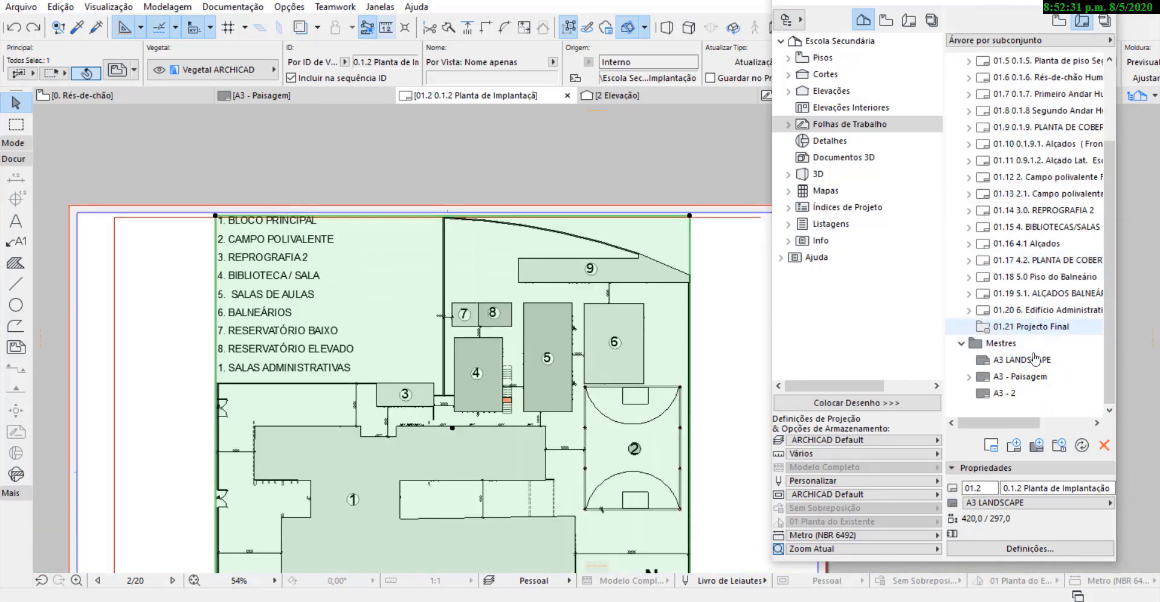
{"action": "double_click", "coordinate": [1034, 359]}
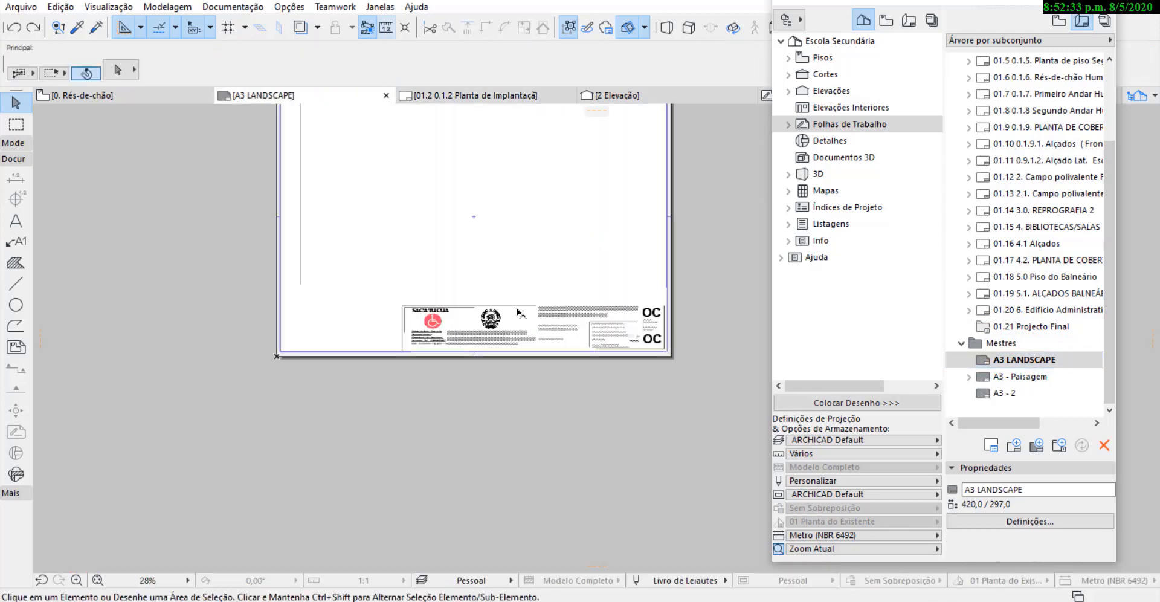
{"action": "scroll", "coordinate": [429, 187], "scroll_direction": "up", "scroll_amount": 6}
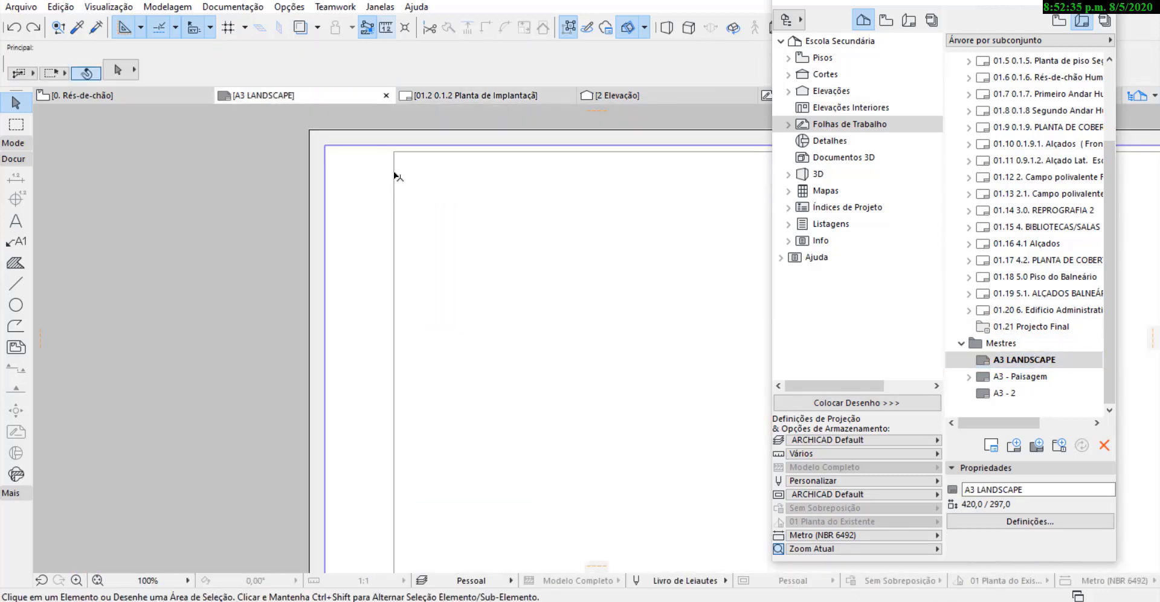
{"action": "left_click", "coordinate": [399, 150]}
{"action": "scroll", "coordinate": [408, 147], "scroll_direction": "up", "scroll_amount": 3}
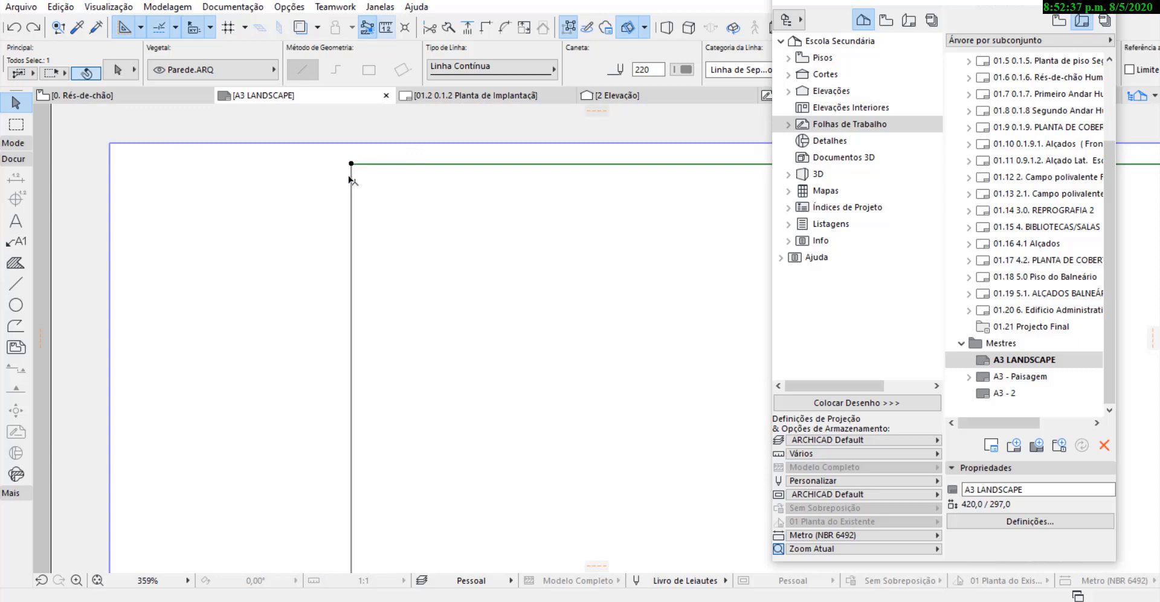
{"action": "left_click", "coordinate": [349, 177], "text": "shift"}
{"action": "left_click_drag", "start_coordinate": [349, 165], "coordinate": [351, 144]}
{"action": "left_click", "coordinate": [309, 175]}
{"action": "scroll", "coordinate": [307, 177], "scroll_direction": "down", "scroll_amount": 4}
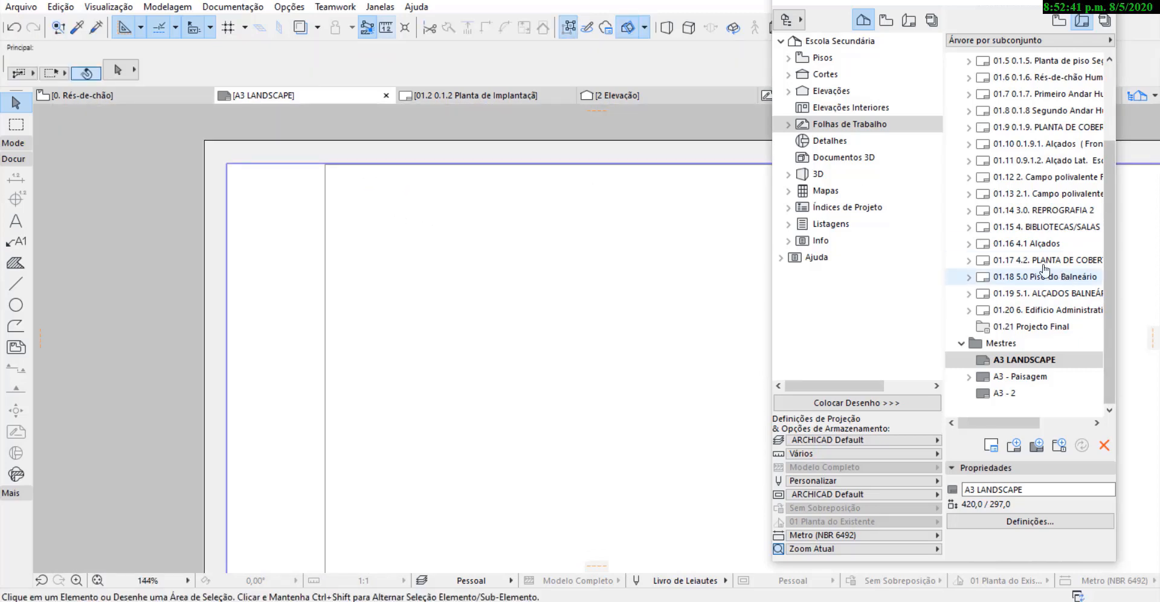
Review layouts 01.1 and 01.2, checking the Planta de Implantação drawing against the master's adjusted upper frame line.
{"action": "scroll", "coordinate": [1039, 143], "scroll_direction": "up", "scroll_amount": 2}
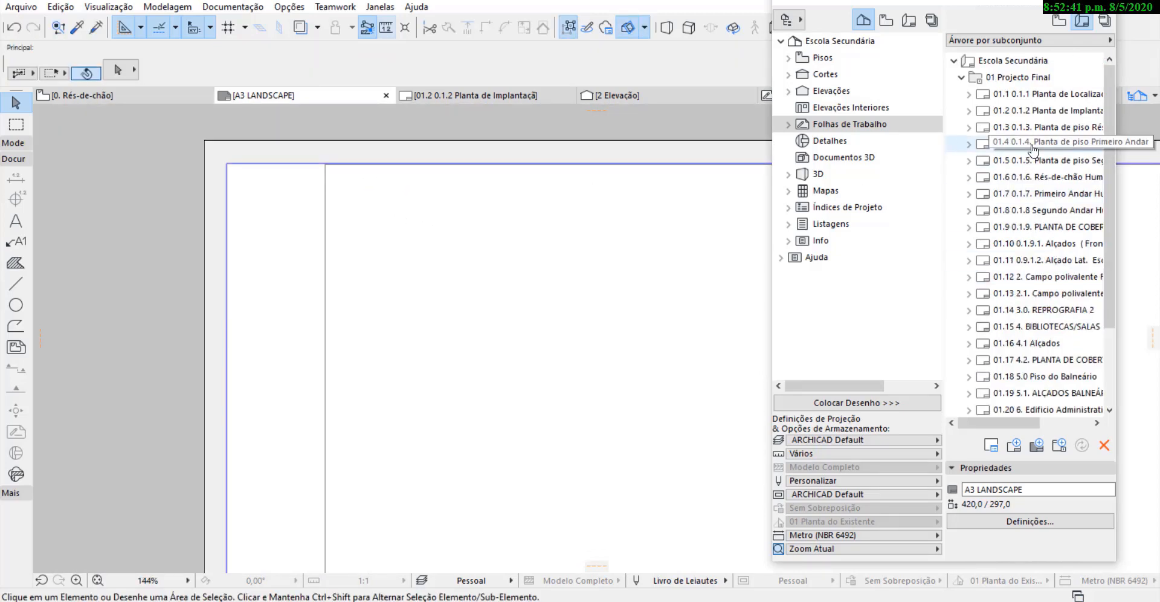
{"action": "double_click", "coordinate": [1051, 95]}
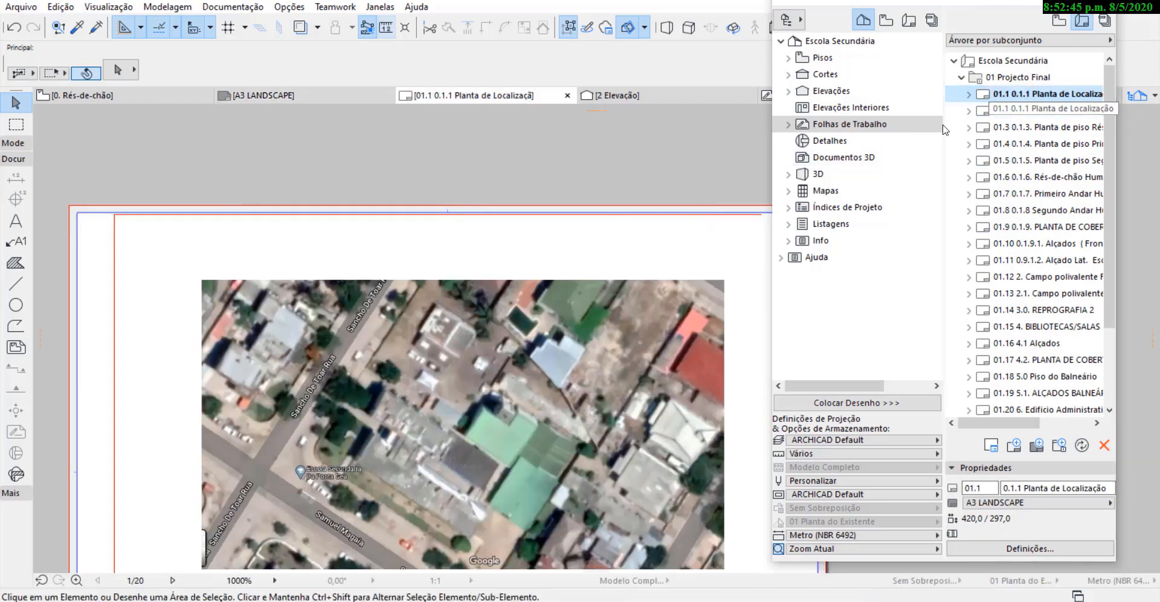
{"action": "left_click", "coordinate": [1057, 112]}
{"action": "double_click", "coordinate": [1058, 112]}
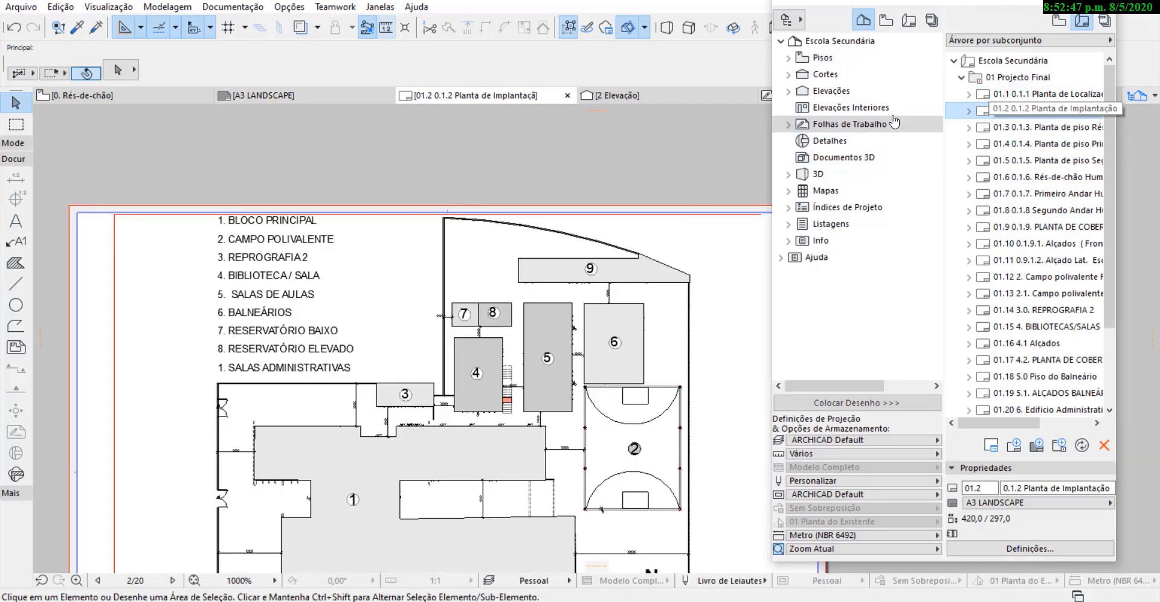
{"action": "scroll", "coordinate": [297, 206], "scroll_direction": "up", "scroll_amount": 3}
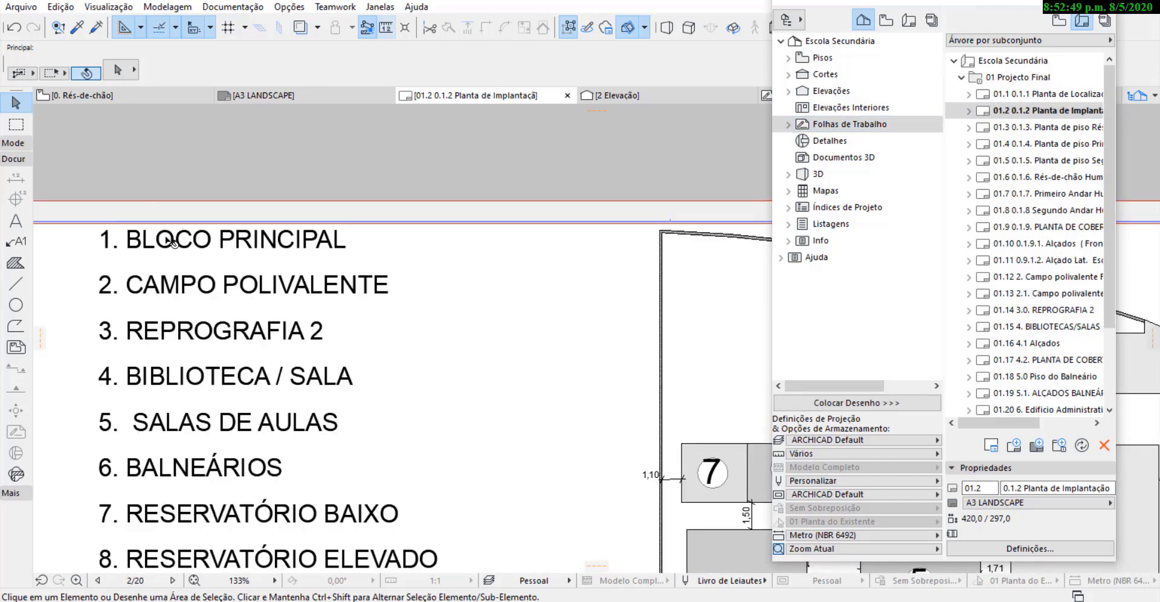
{"action": "scroll", "coordinate": [291, 180], "scroll_direction": "down", "scroll_amount": 5}
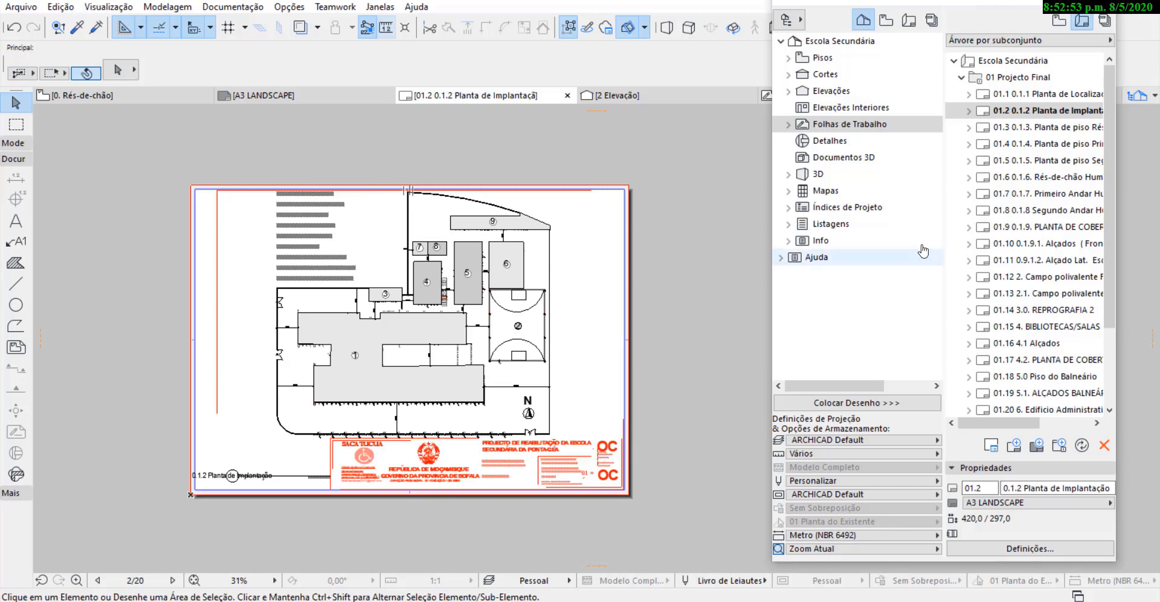
Review the floor plan and roof plan layouts from 01.3 to 01.9 for drawing placement within the frame.
{"action": "left_click", "coordinate": [1071, 129]}
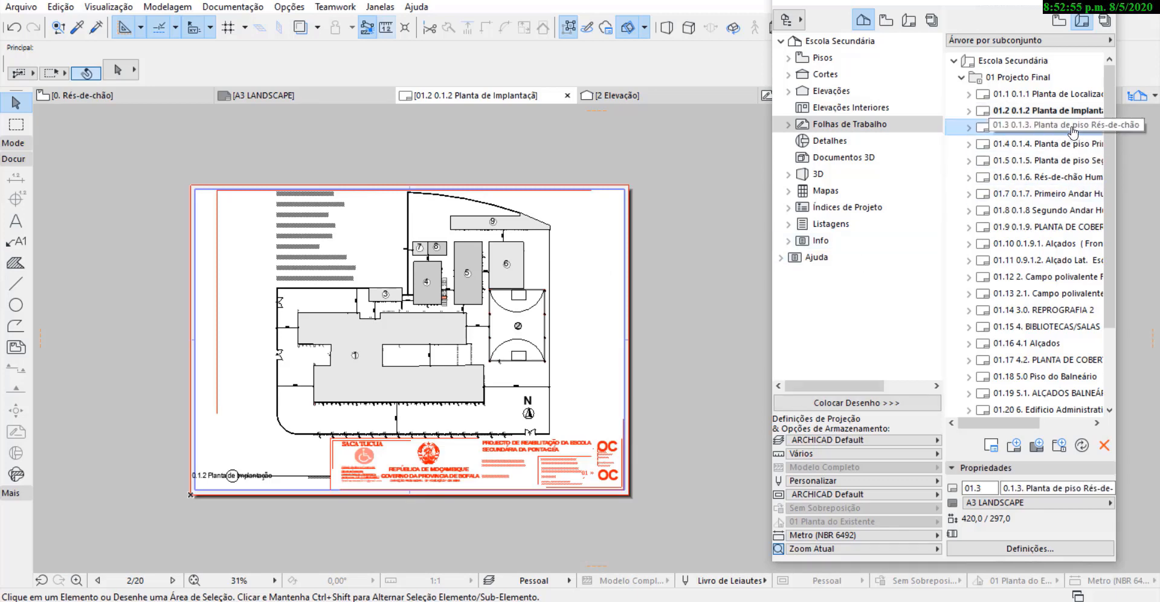
{"action": "double_click", "coordinate": [1041, 130]}
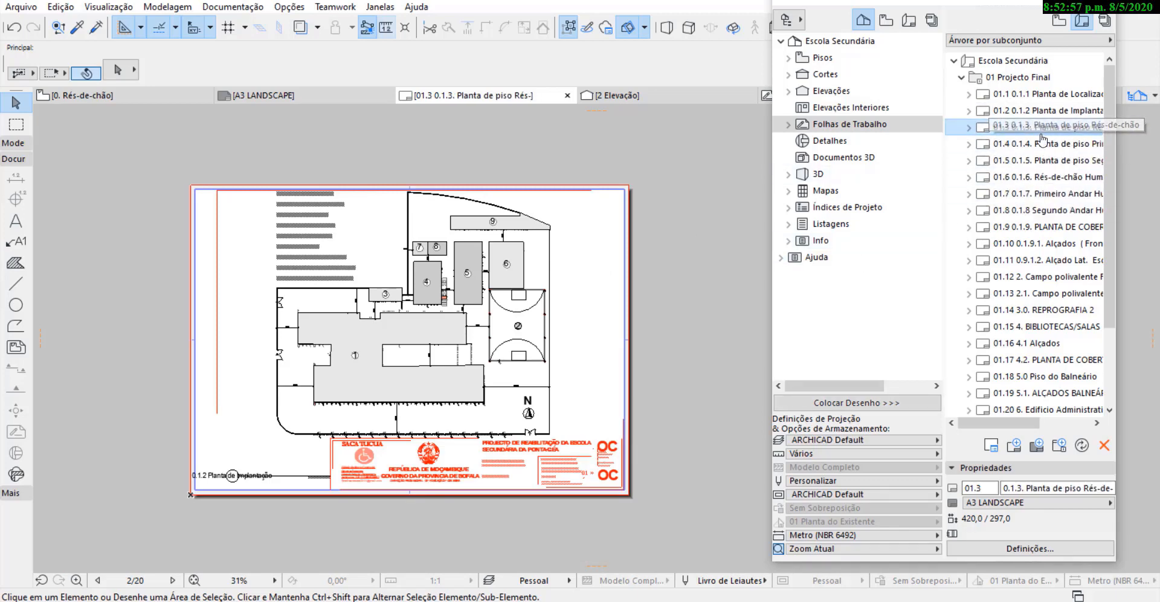
{"action": "double_click", "coordinate": [1046, 145]}
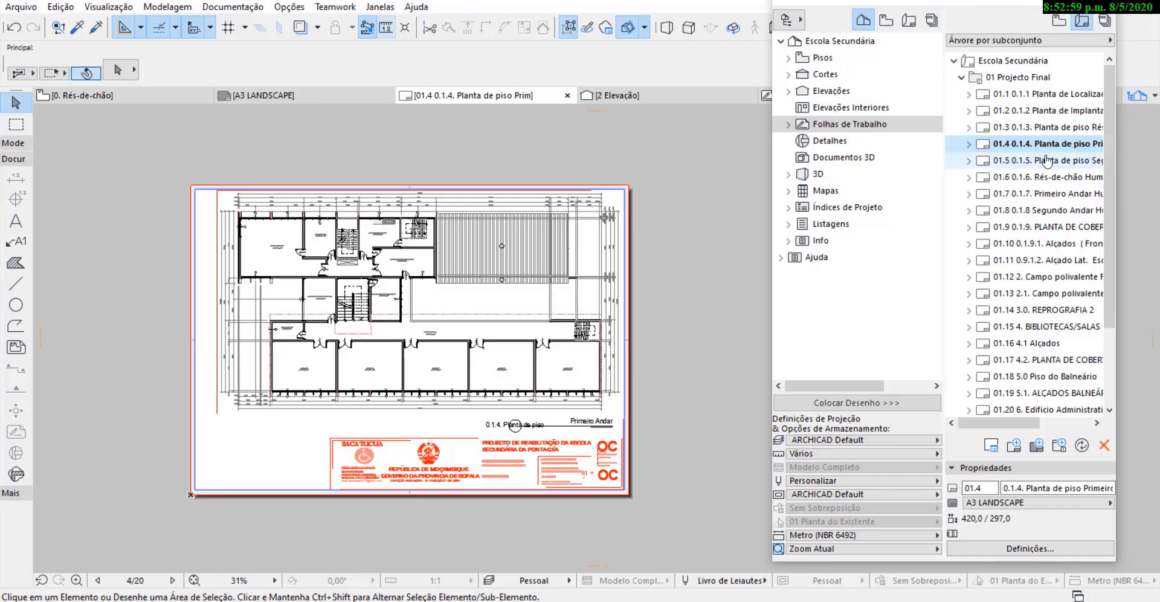
{"action": "double_click", "coordinate": [1044, 160]}
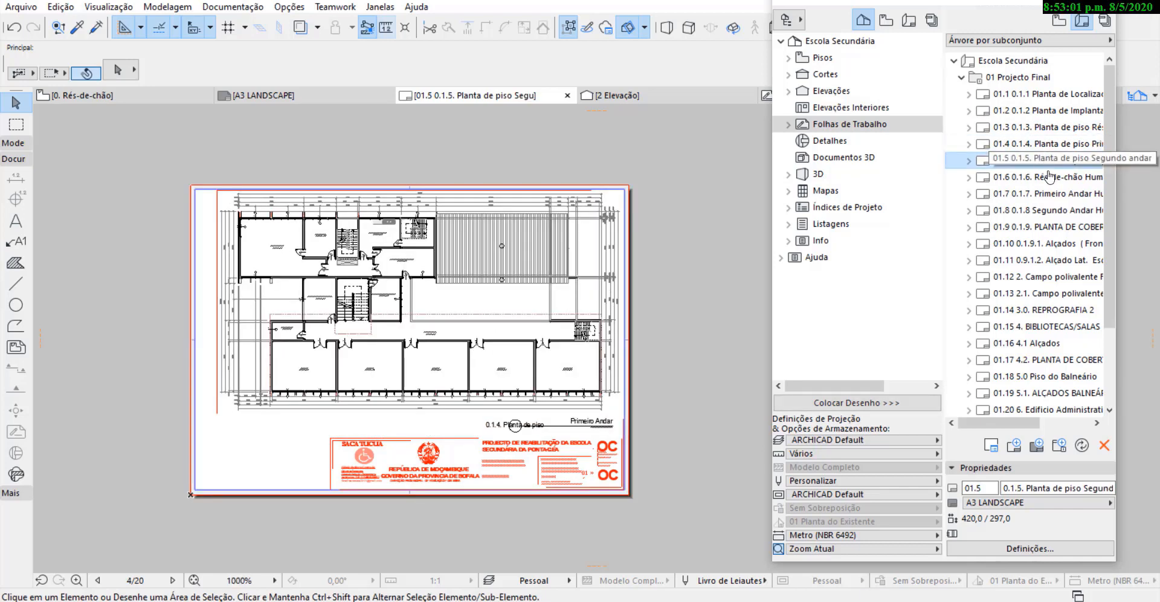
{"action": "double_click", "coordinate": [1047, 177]}
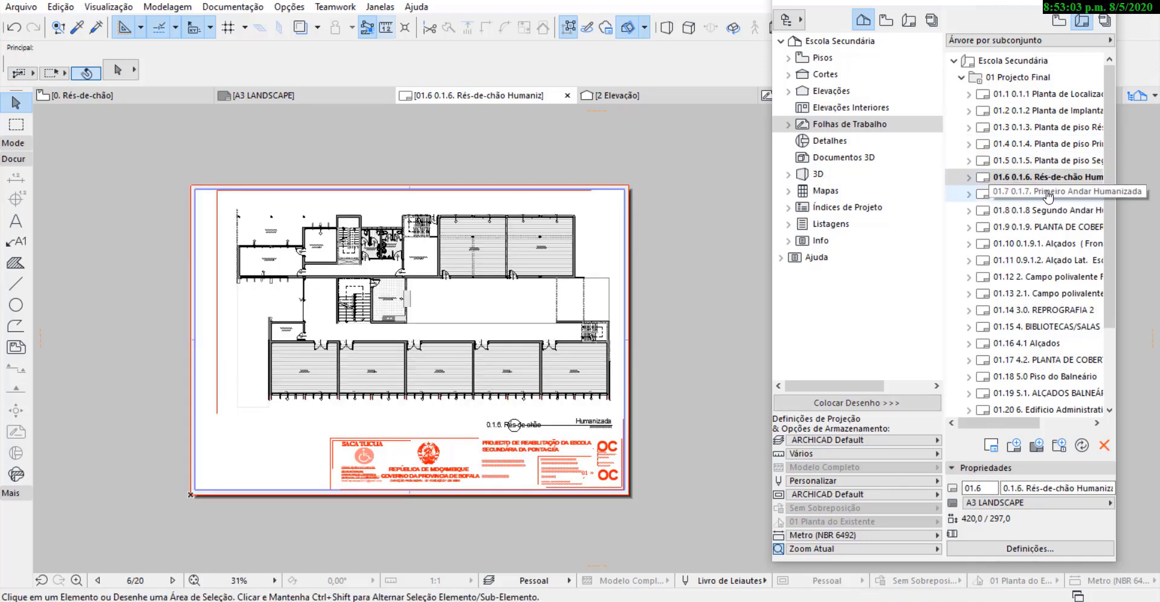
{"action": "left_click", "coordinate": [1048, 193]}
{"action": "double_click", "coordinate": [1048, 193]}
{"action": "double_click", "coordinate": [1045, 210]}
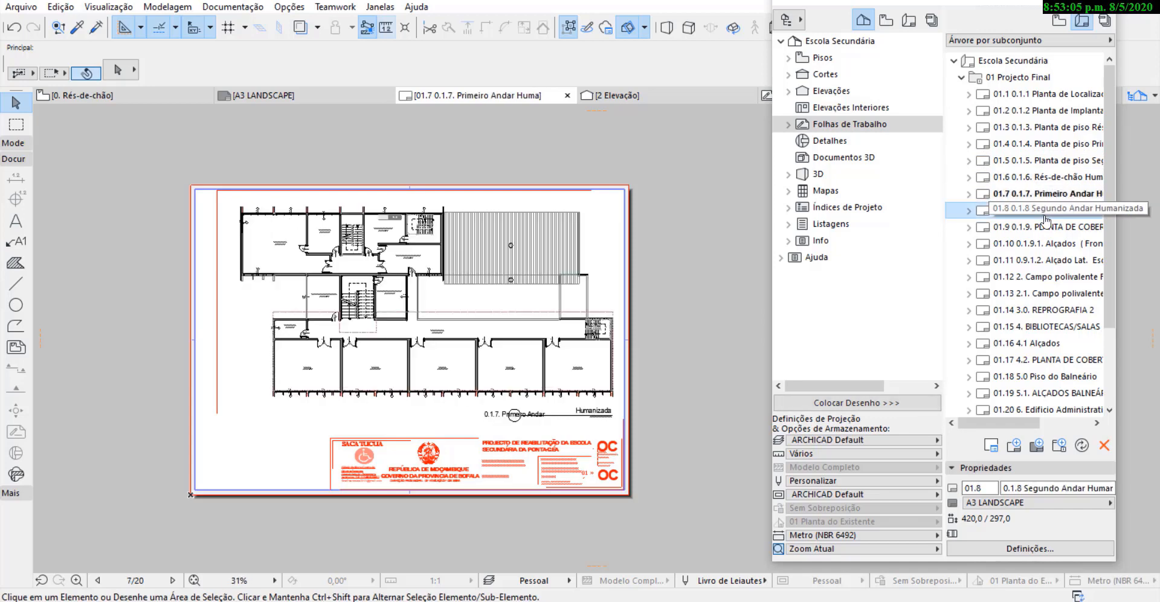
{"action": "double_click", "coordinate": [1046, 225]}
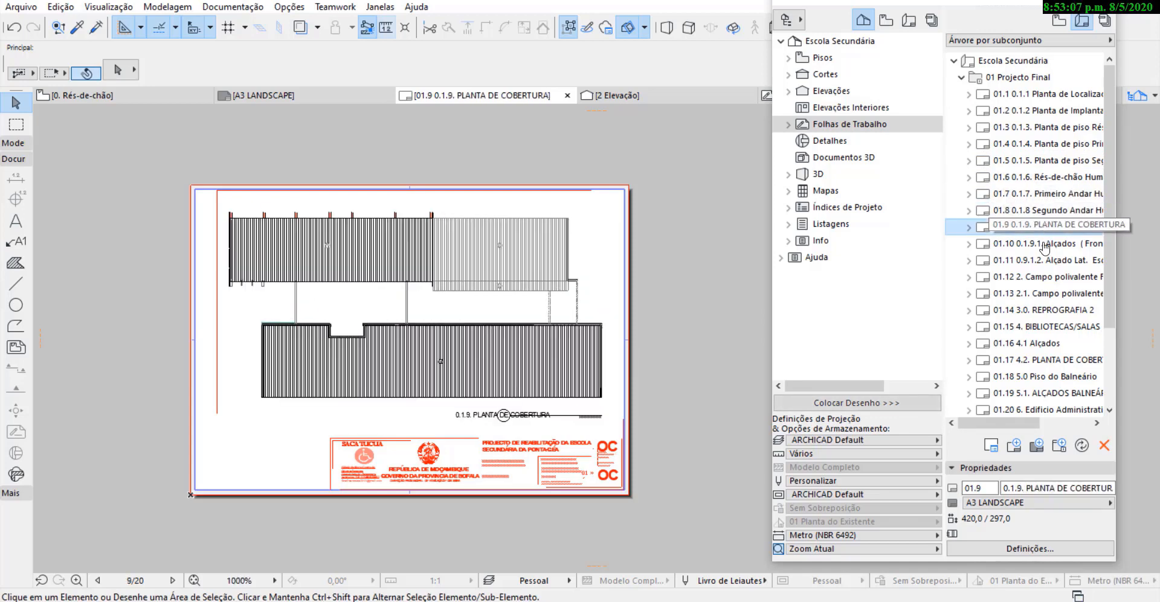
Review layouts 01.10 to 01.14, checking how the elevation, Campo polivalente and REPROGRAFIA 2 drawings fit their sheets.
{"action": "left_click", "coordinate": [1045, 244]}
{"action": "double_click", "coordinate": [1045, 245]}
{"action": "left_click", "coordinate": [1045, 260]}
{"action": "double_click", "coordinate": [1045, 260]}
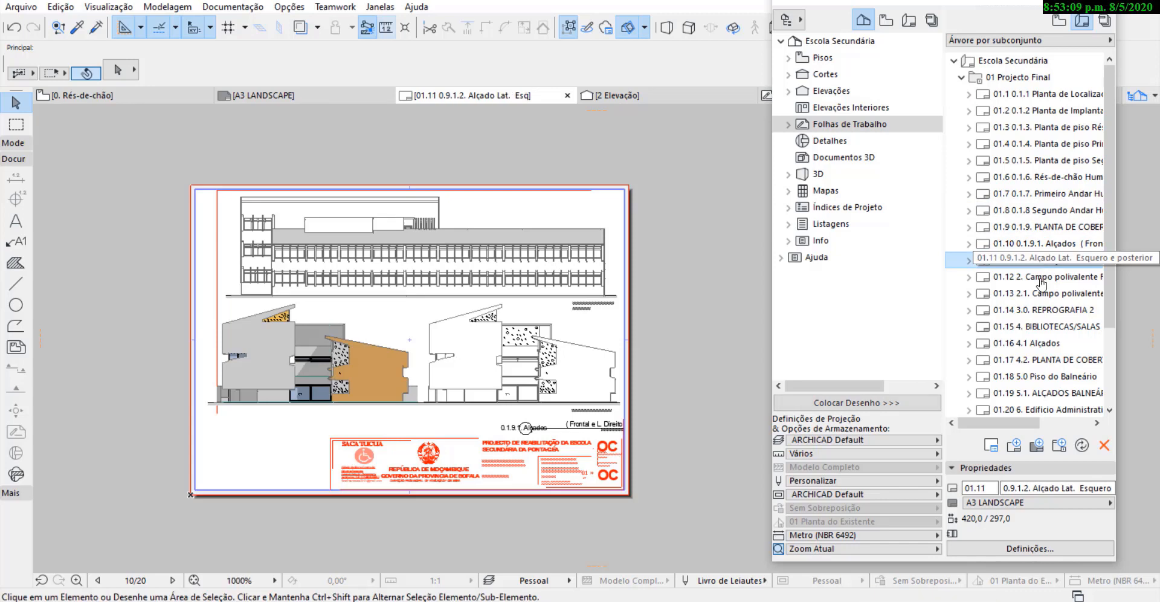
{"action": "left_click", "coordinate": [1041, 278]}
{"action": "double_click", "coordinate": [1041, 278]}
{"action": "double_click", "coordinate": [1042, 295]}
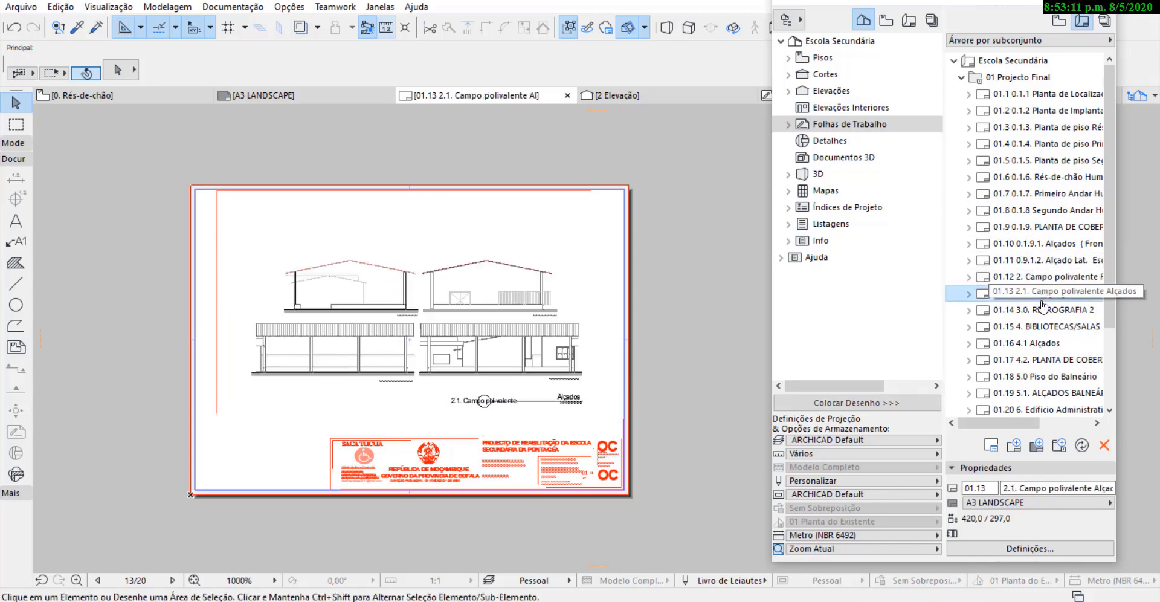
{"action": "left_click", "coordinate": [1043, 311]}
{"action": "double_click", "coordinate": [1043, 311]}
Check the BIBLIOTECAS/SALAS, 4.1 Alçados and Piso do Balneário layouts for drawing placement and title block.
{"action": "left_click", "coordinate": [1043, 326]}
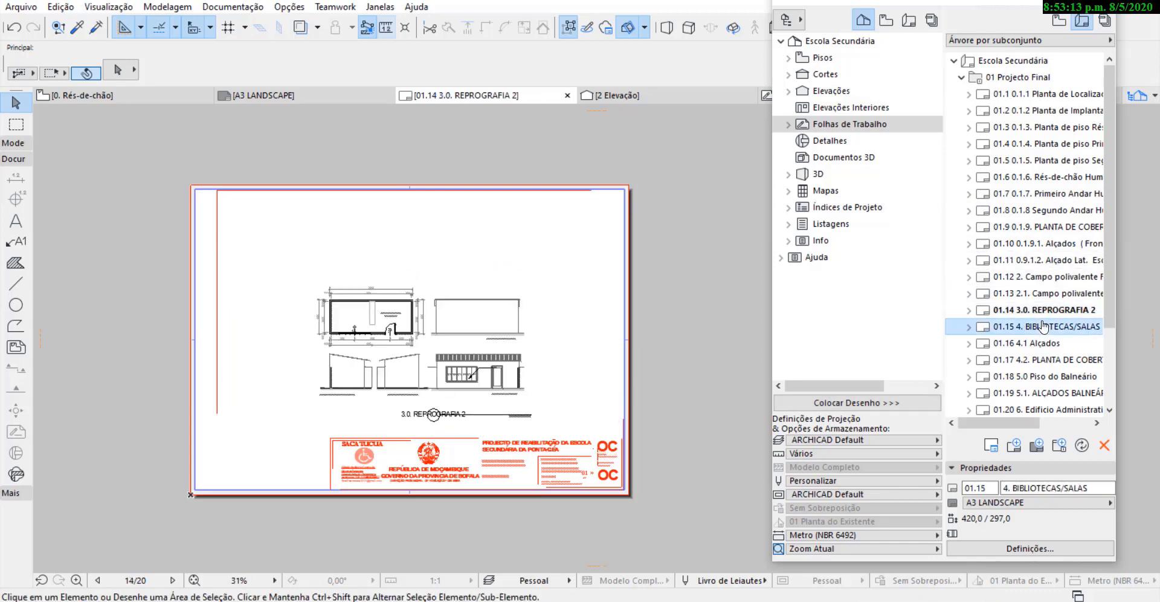
{"action": "double_click", "coordinate": [1042, 326]}
{"action": "left_click", "coordinate": [1027, 343]}
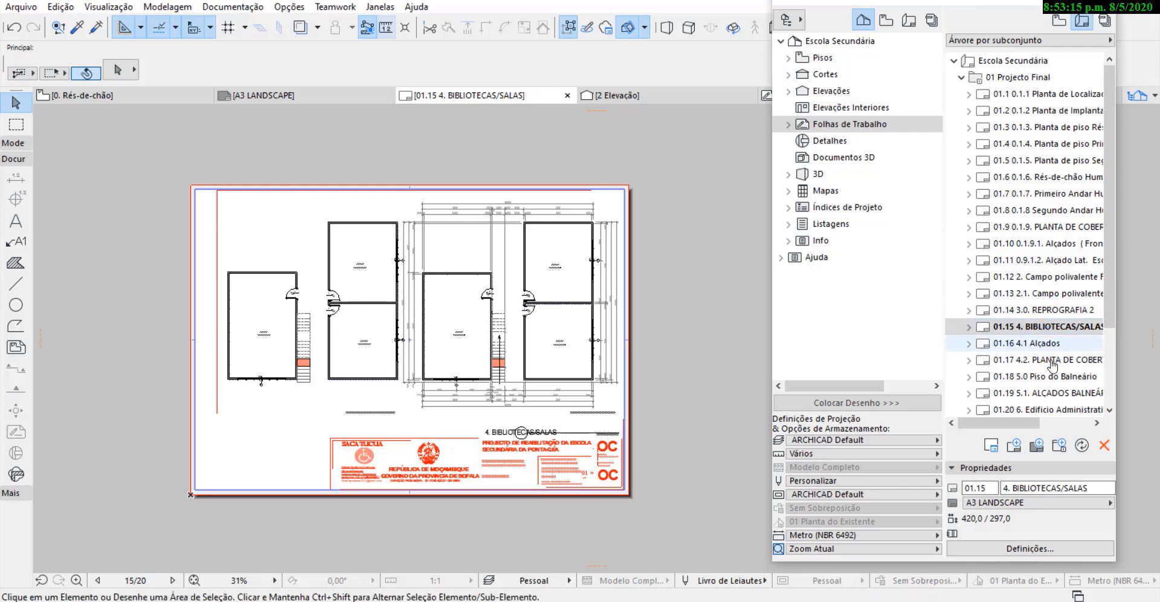
{"action": "double_click", "coordinate": [1027, 343]}
{"action": "left_click", "coordinate": [1052, 359]}
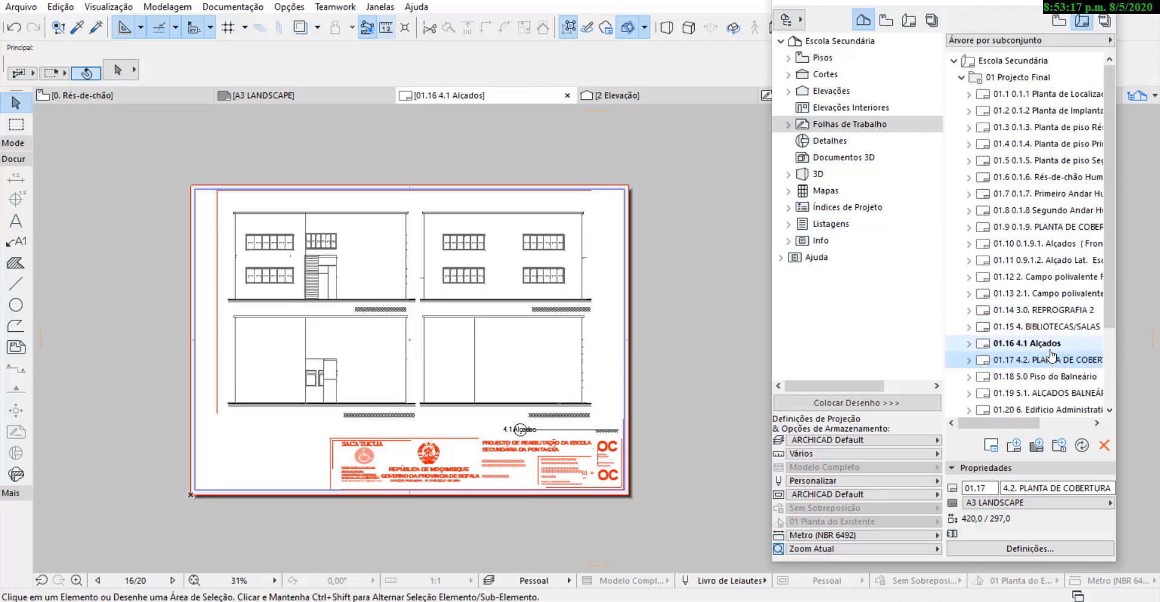
{"action": "scroll", "coordinate": [1036, 326], "scroll_direction": "down", "scroll_amount": 3}
{"action": "double_click", "coordinate": [1025, 277]}
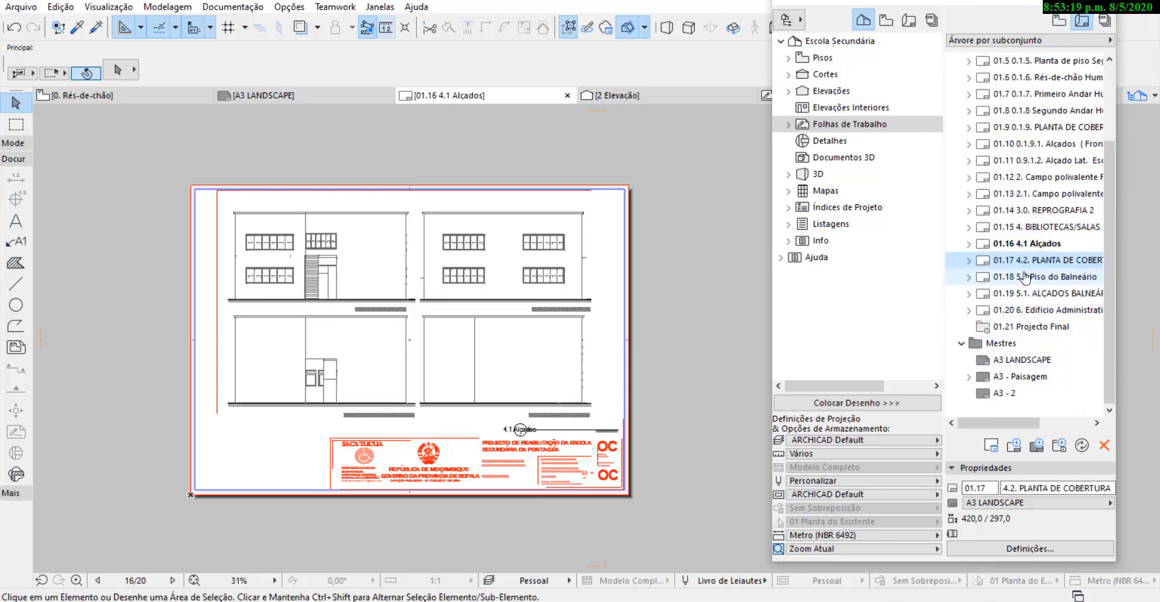
Examine layouts 01.19 and 01.20, including the A3 - Paisagem title block on the Edificio Administrativo sheet.
{"action": "left_click", "coordinate": [1032, 294]}
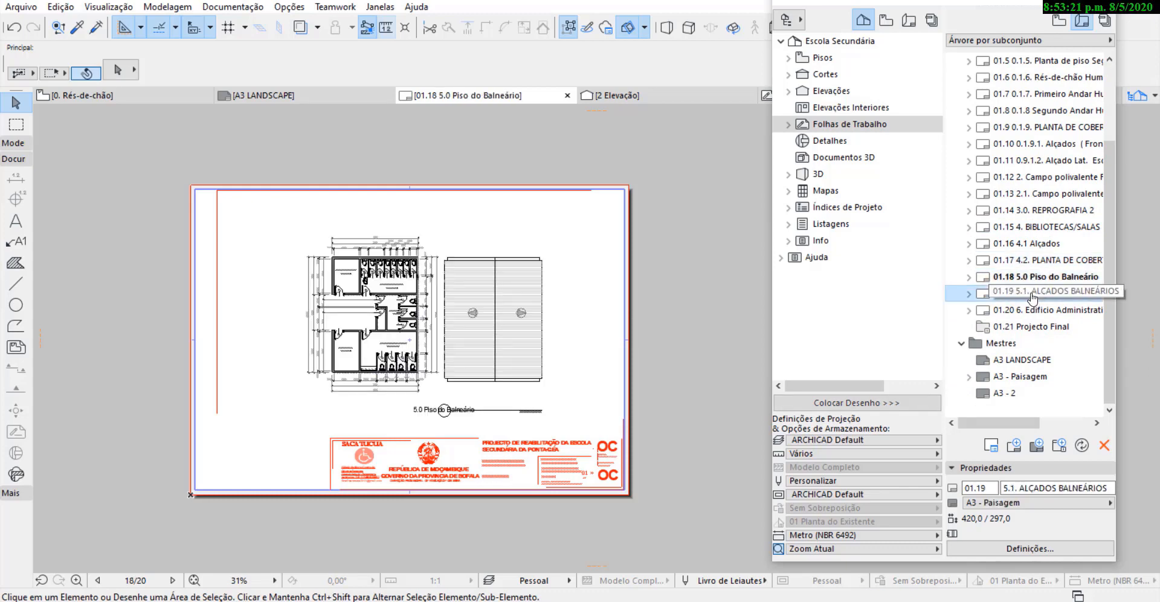
{"action": "double_click", "coordinate": [1031, 310]}
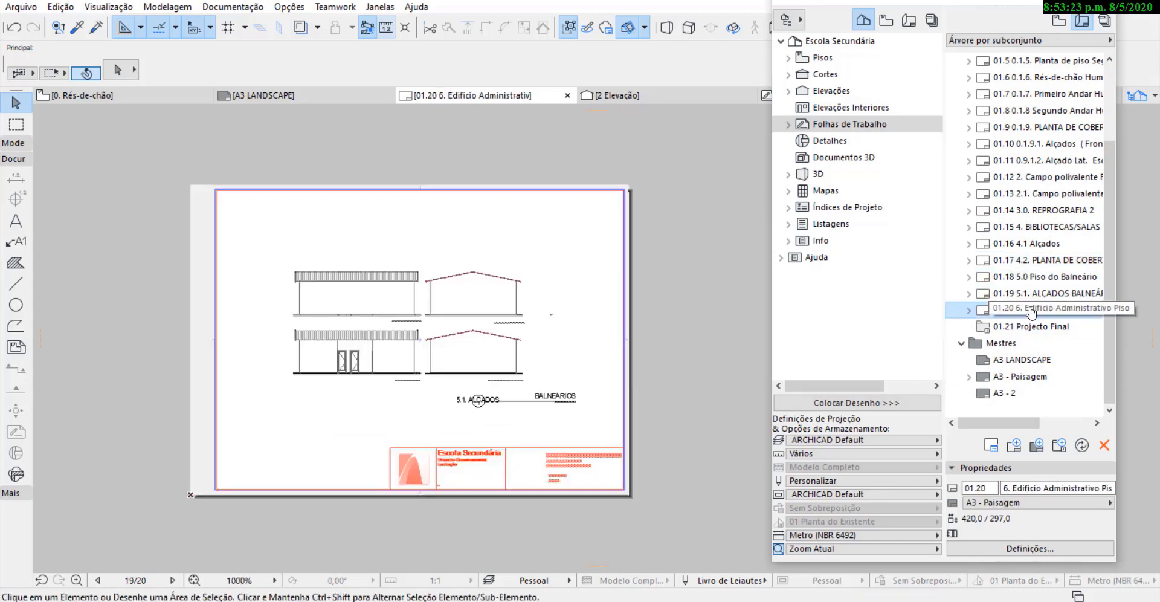
{"action": "left_click", "coordinate": [1033, 326]}
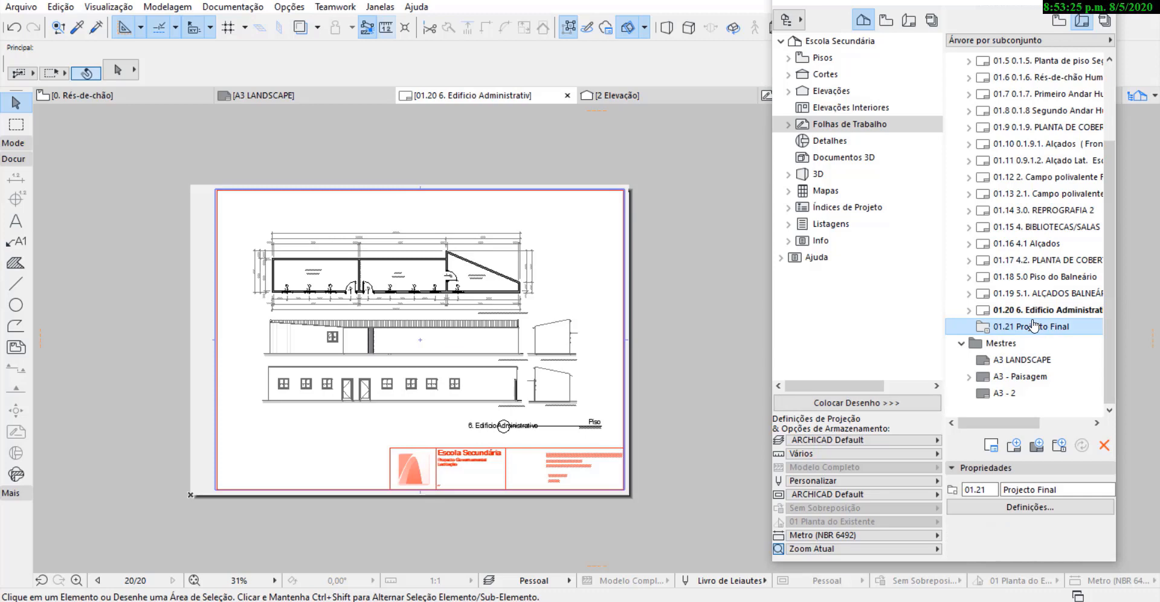
{"action": "left_click", "coordinate": [1031, 311]}
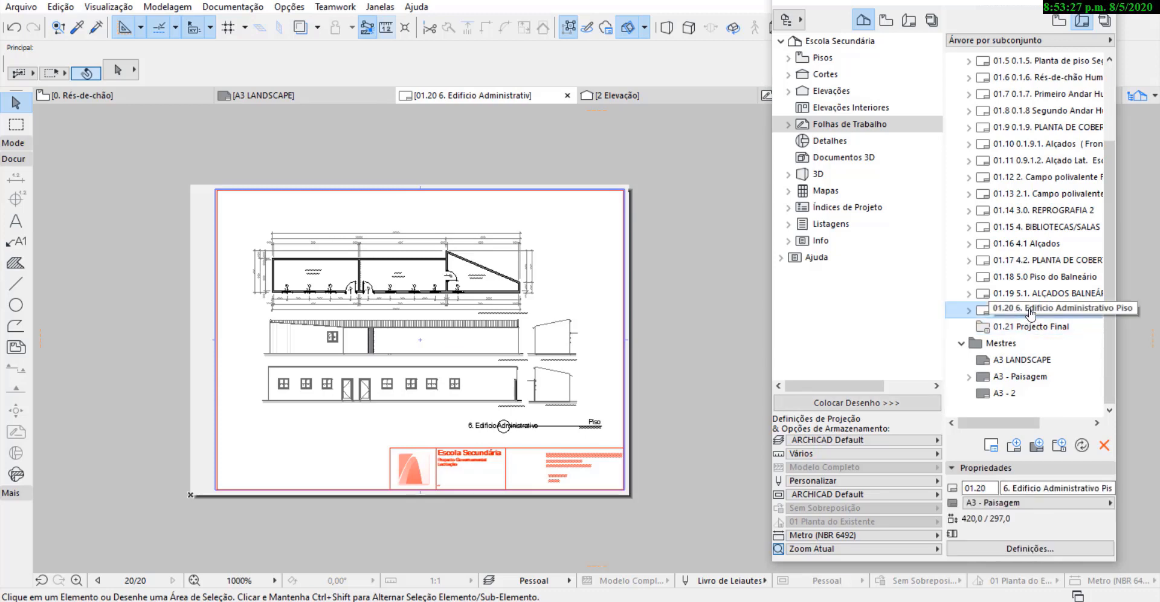
{"action": "scroll", "coordinate": [539, 444], "scroll_direction": "up", "scroll_amount": 4}
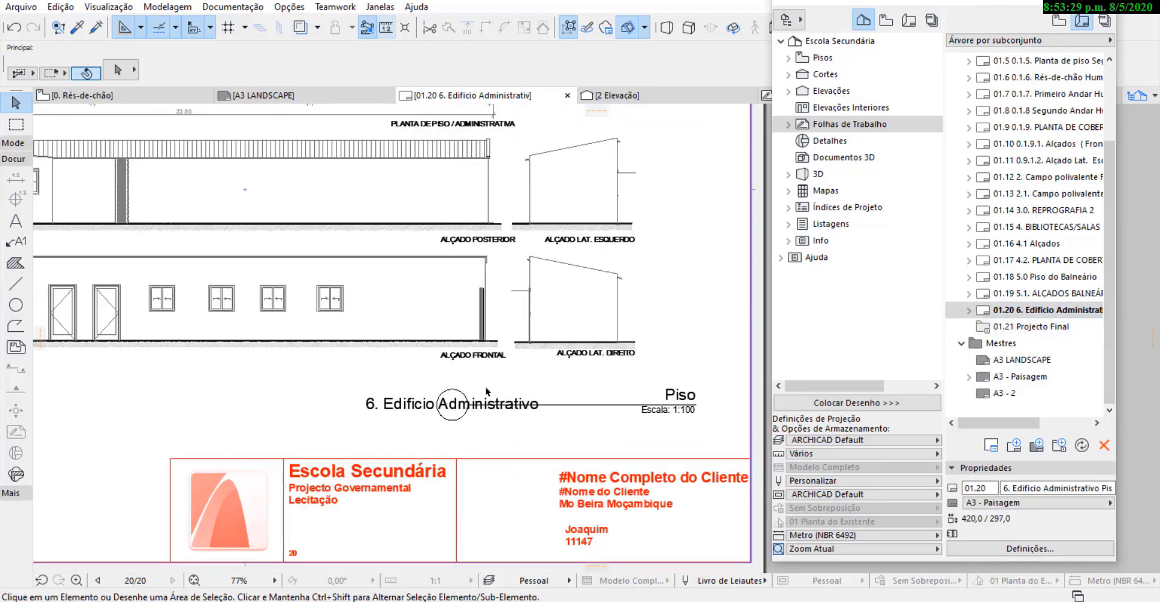
{"action": "scroll", "coordinate": [506, 403], "scroll_direction": "down", "scroll_amount": 3}
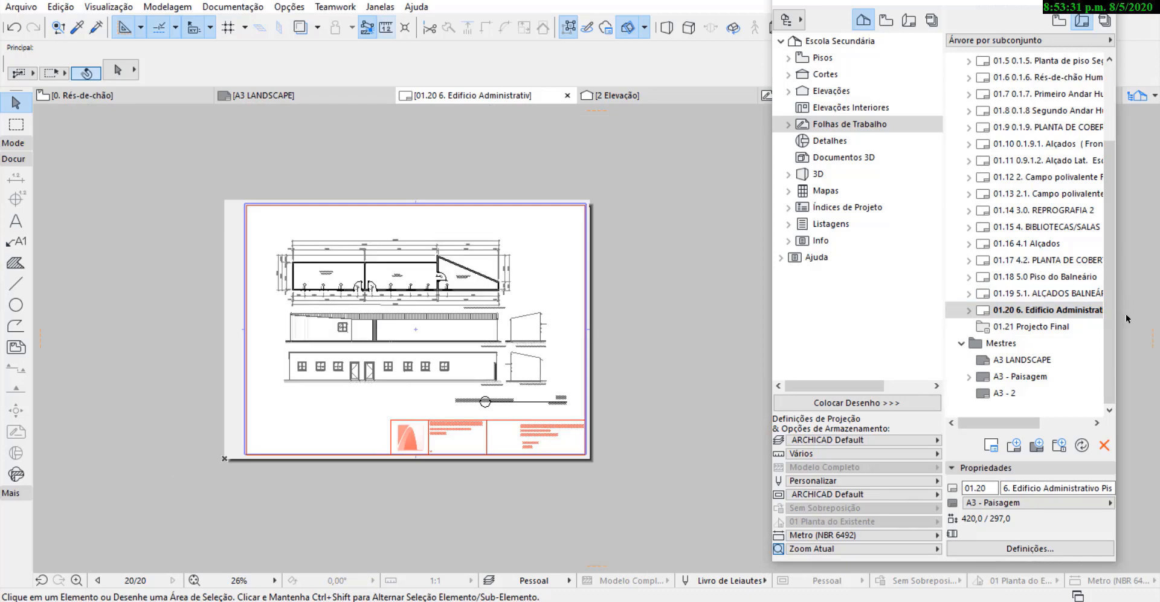
{"action": "left_click", "coordinate": [1001, 329]}
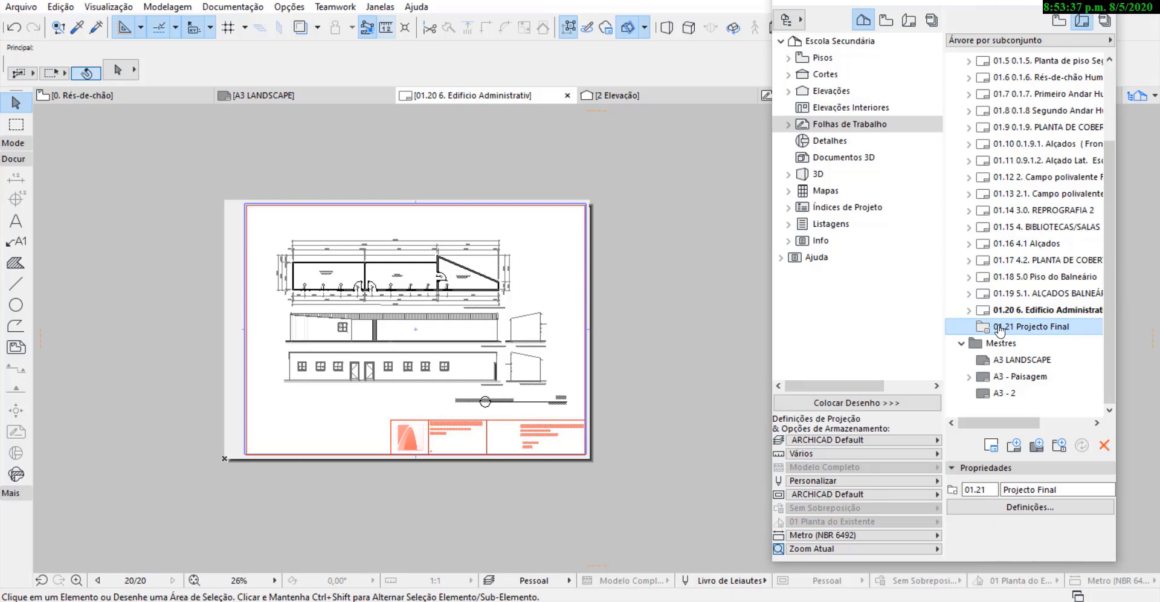
Set up the Organizer with the layout book as the source and the publisher sets as the destination.
{"action": "scroll", "coordinate": [1000, 330], "scroll_direction": "up", "scroll_amount": 2}
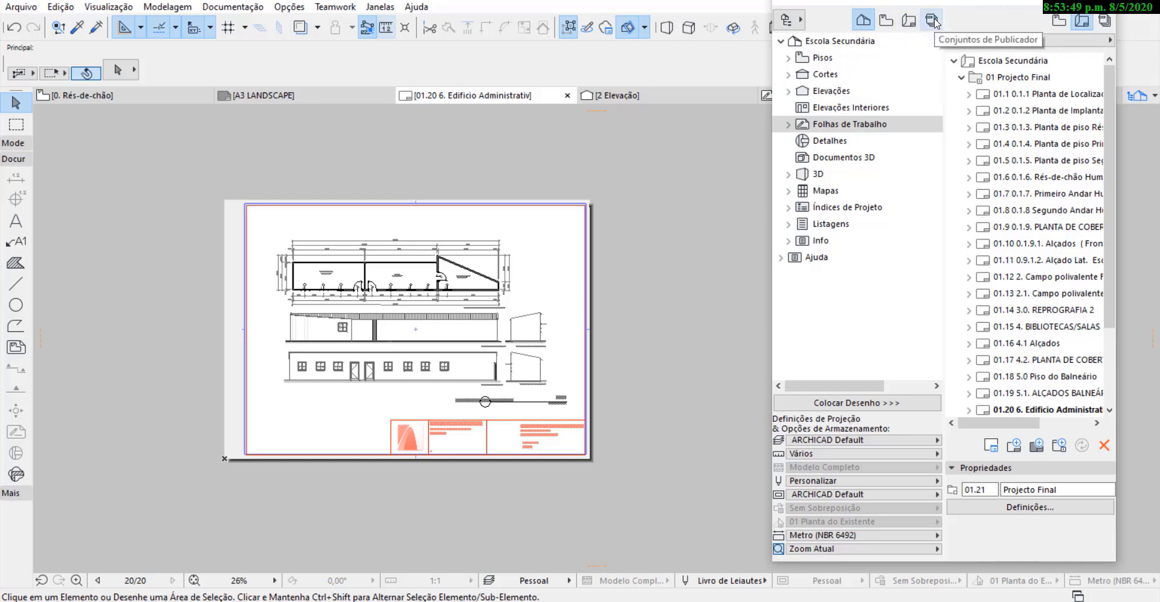
{"action": "mouse_move", "coordinate": [954, 11]}
{"action": "left_mouse_down"}
{"action": "mouse_move", "coordinate": [919, 6]}
{"action": "mouse_move", "coordinate": [934, 2]}
{"action": "left_mouse_up"}
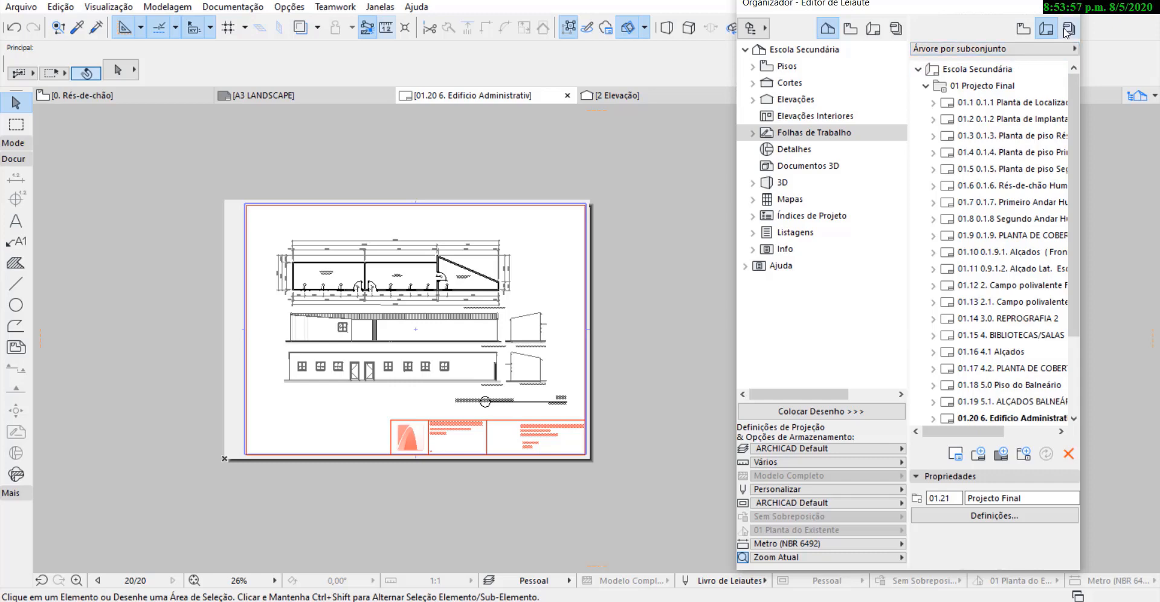
{"action": "left_click", "coordinate": [1066, 29]}
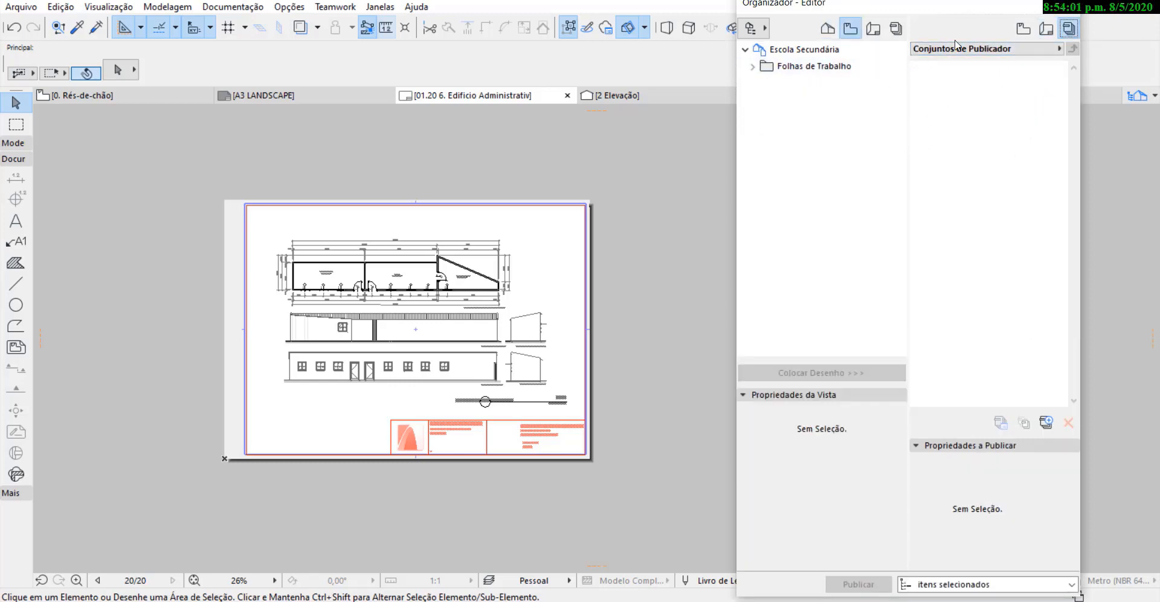
{"action": "left_click", "coordinate": [873, 29]}
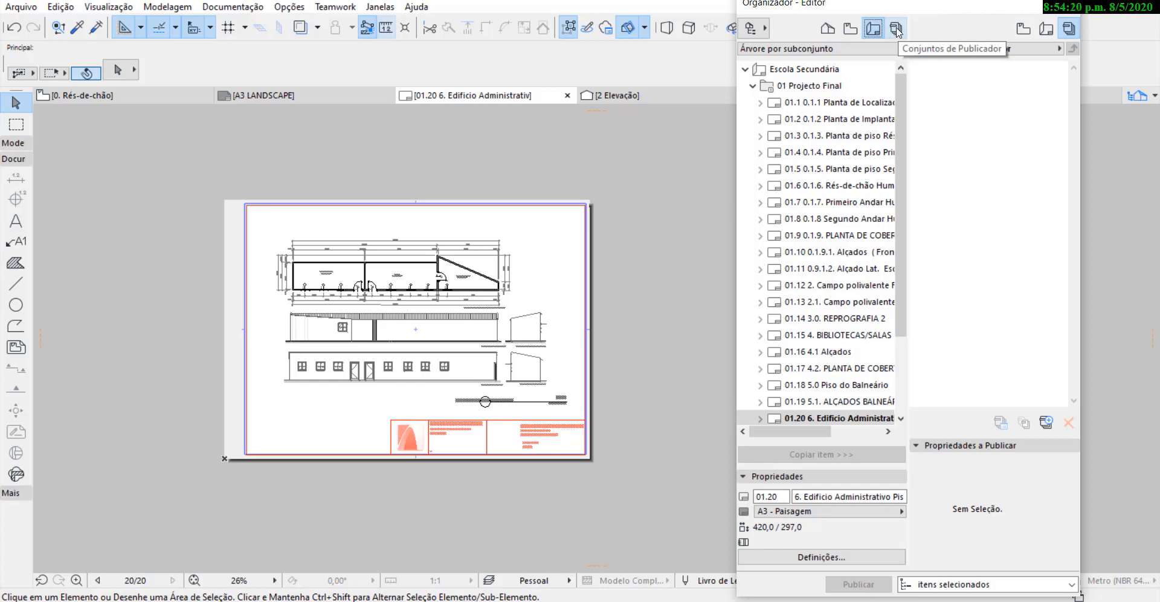
{"action": "left_click", "coordinate": [1068, 28]}
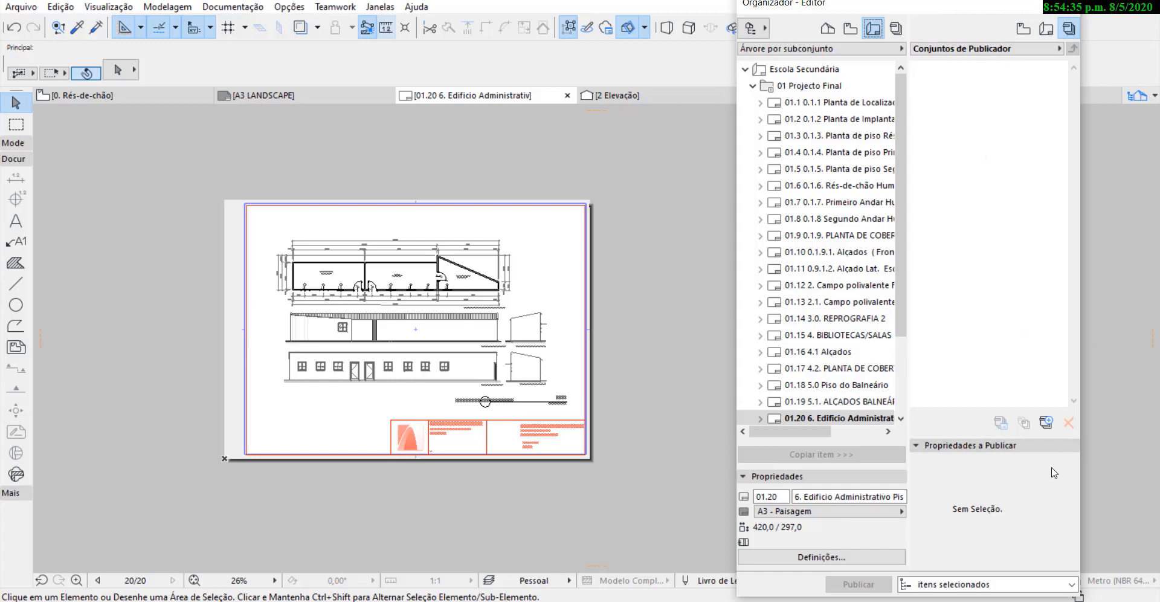
Create a publisher set named Projecto final and open it to hold the layouts.
{"action": "left_click", "coordinate": [1046, 423]}
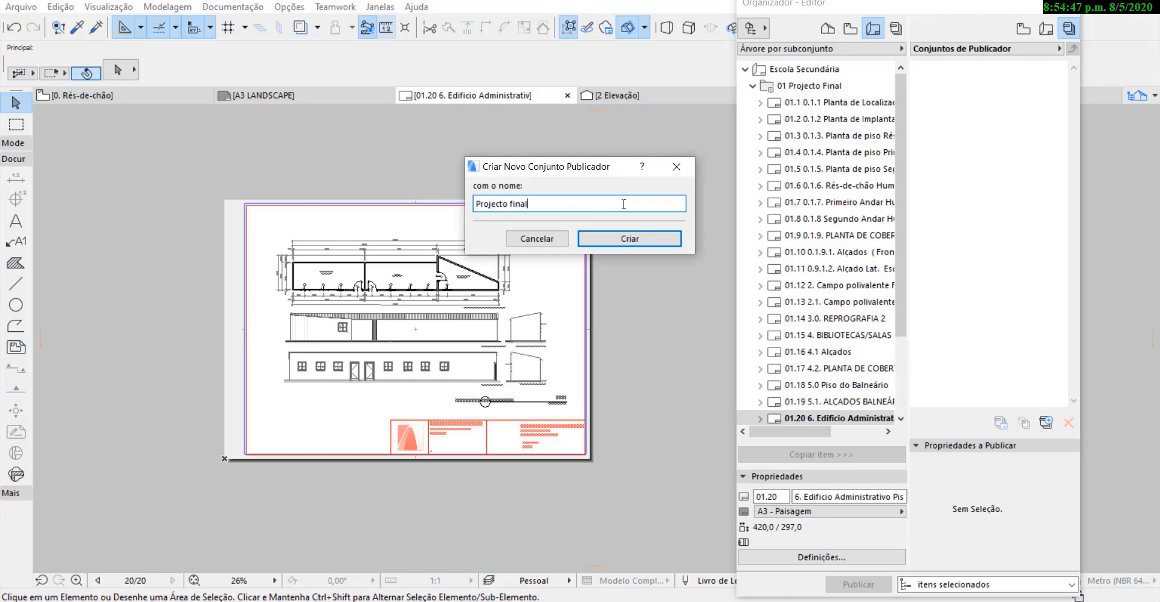
{"action": "left_click", "coordinate": [675, 239]}
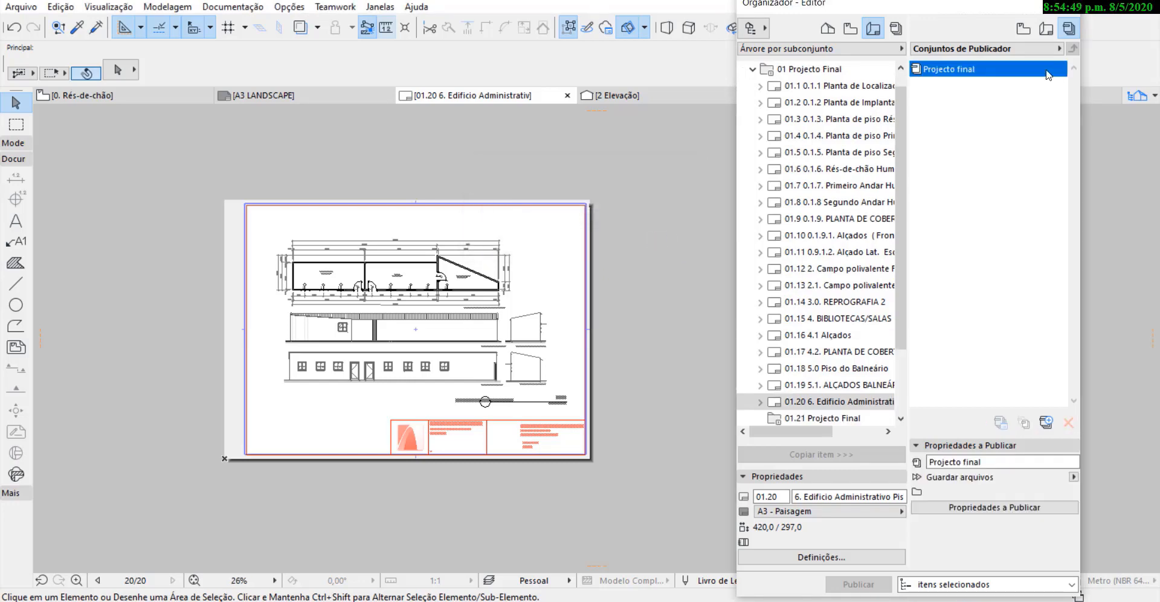
{"action": "left_click", "coordinate": [934, 100]}
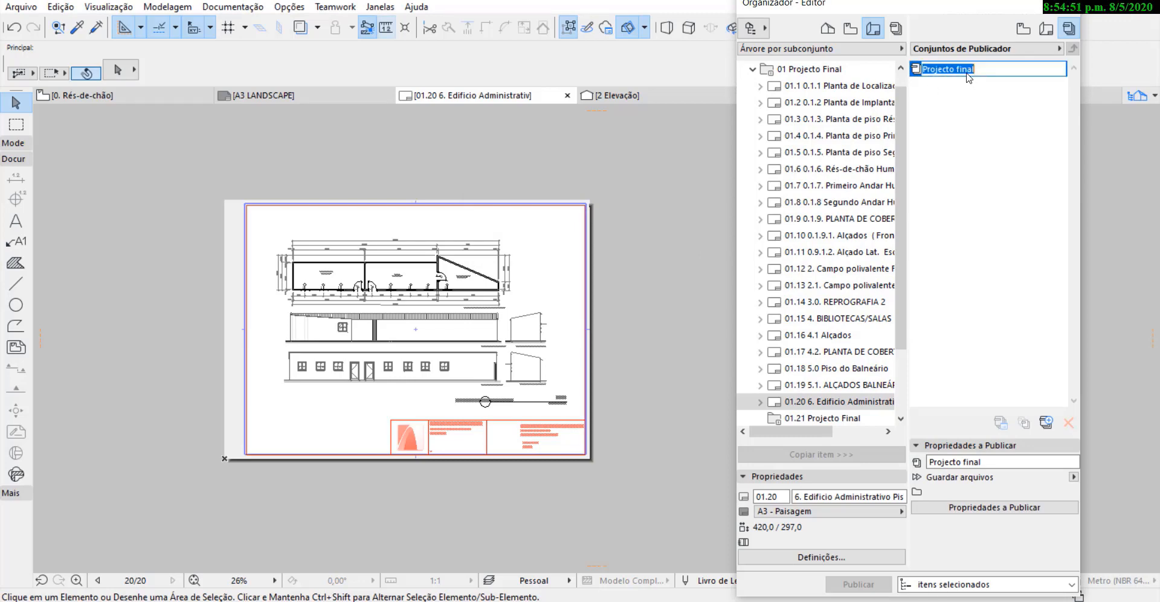
{"action": "double_click", "coordinate": [971, 70]}
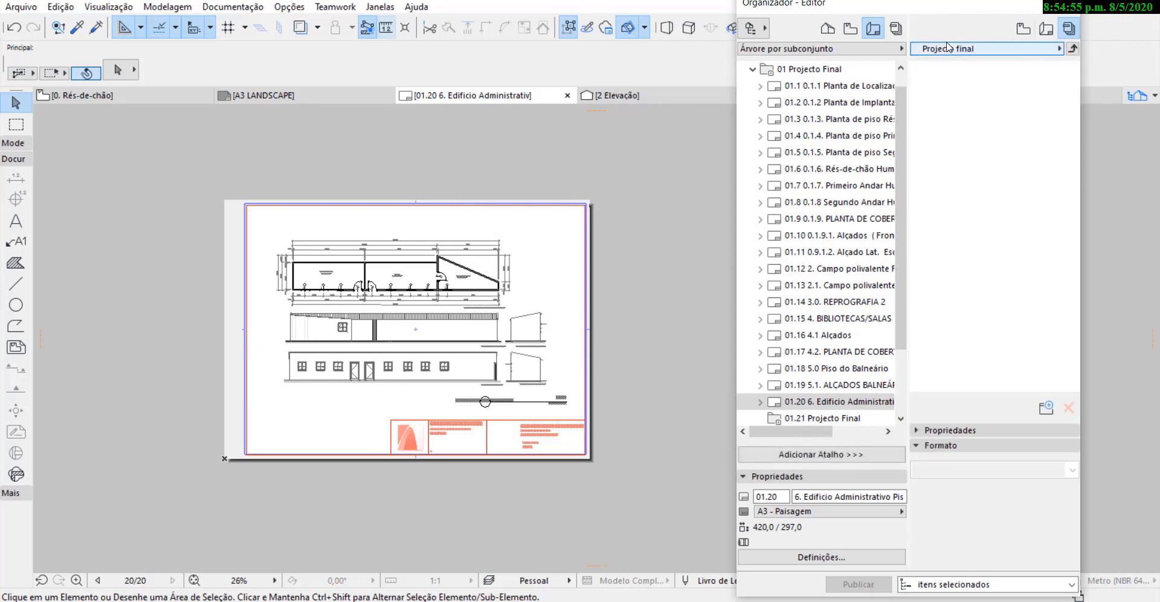
{"action": "left_click", "coordinate": [1072, 48]}
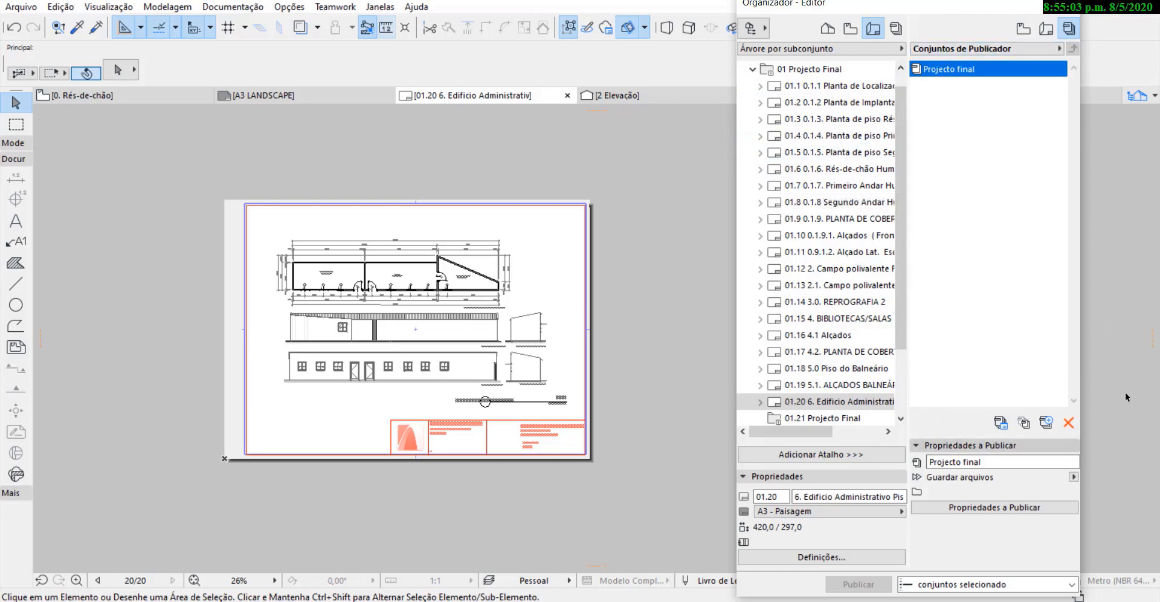
{"action": "double_click", "coordinate": [970, 70]}
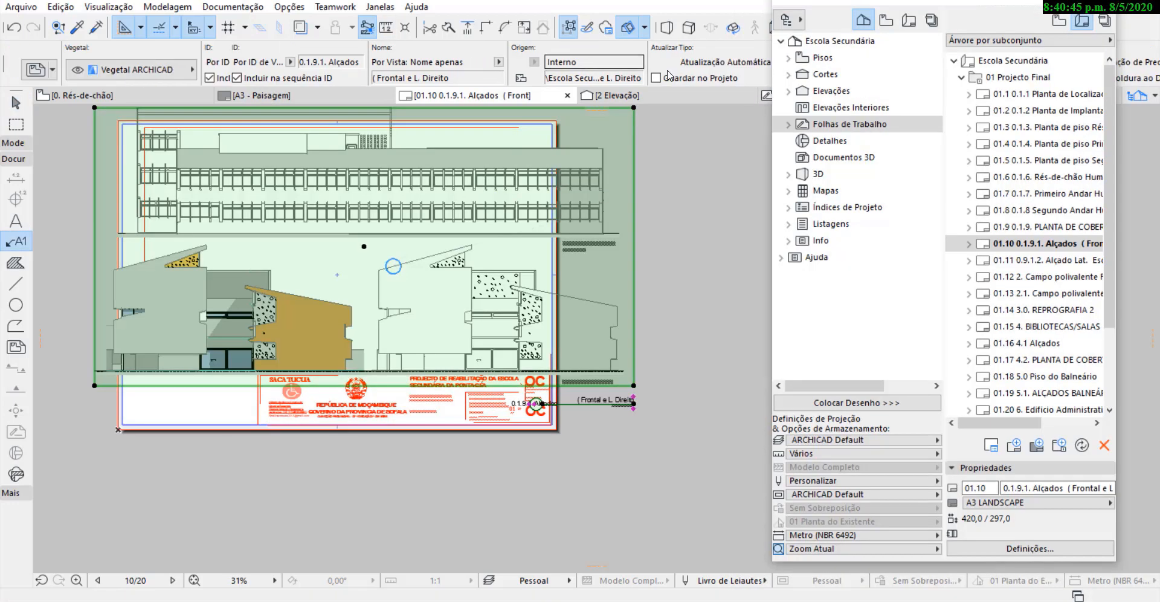
On layout 01.10, set the elevations drawing to a custom scale of 1:125 and reposition it on the sheet.
{"action": "left_click", "coordinate": [785, 77]}
{"action": "left_click", "coordinate": [785, 91]}
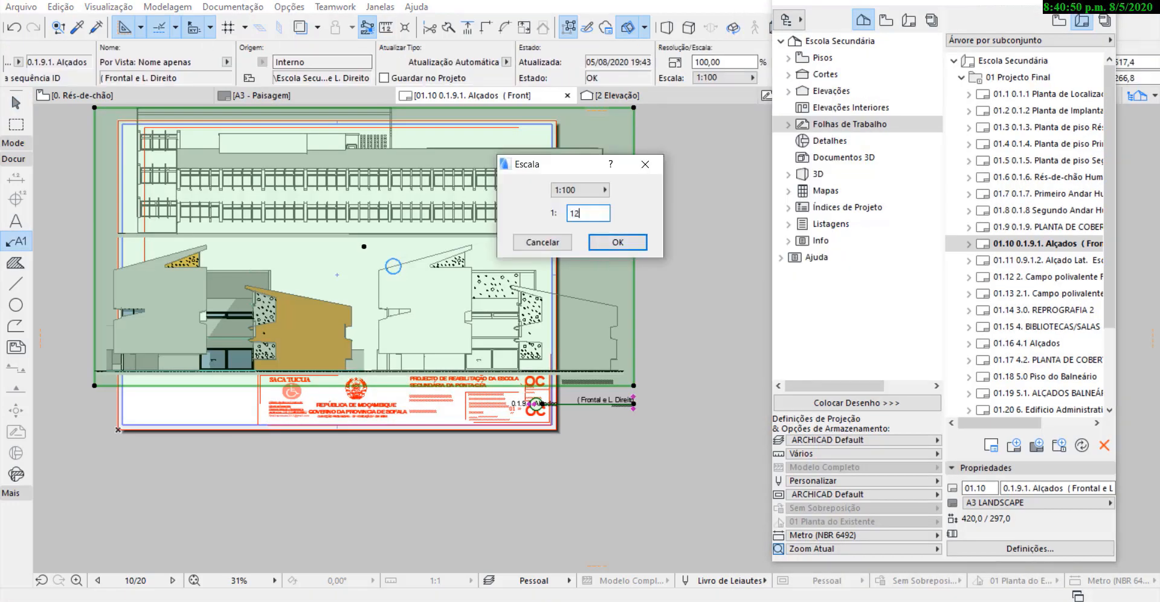
{"action": "left_click", "coordinate": [618, 241]}
{"action": "left_click", "coordinate": [319, 187]}
{"action": "left_click", "coordinate": [343, 202]}
Resize the elevations drawing on layout 01.10 to 78% and shift it towards the sheet's right margin.
{"action": "left_click_drag", "start_coordinate": [719, 62], "coordinate": [689, 63]}
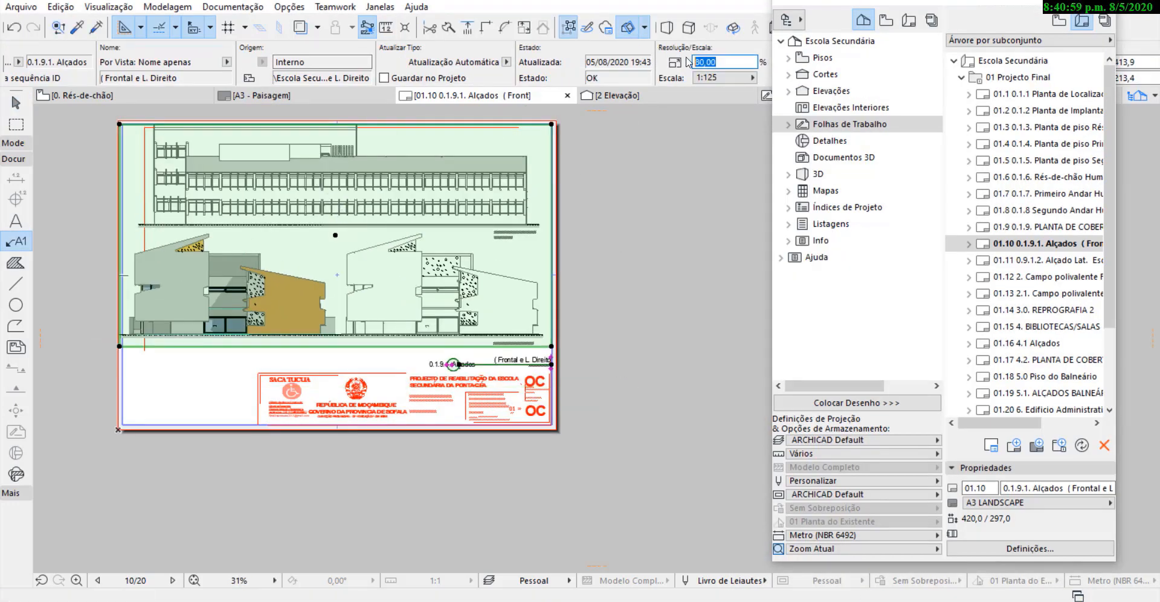
{"action": "type", "text": "78"}
{"action": "key", "text": "Return"}
{"action": "key", "text": "ctrl+d"}
{"action": "left_click", "coordinate": [343, 220]}
{"action": "left_click", "coordinate": [360, 228]}
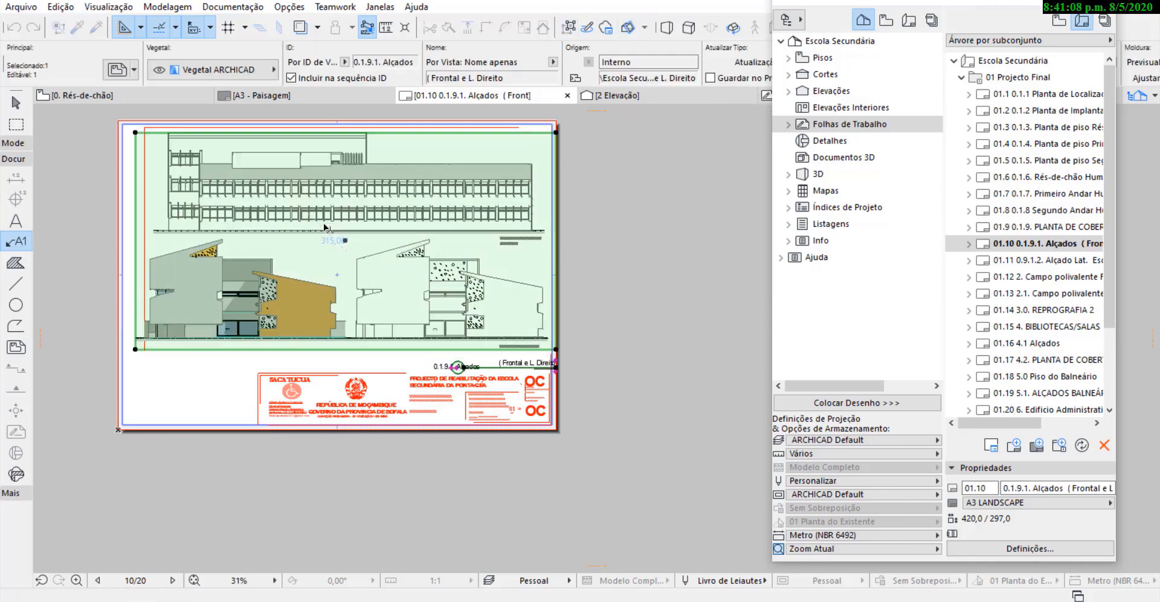
Nudge the elevations drawing slightly left so its right edge fits inside the sheet margin.
{"action": "key", "text": "Escape"}
{"action": "scroll", "coordinate": [132, 311], "scroll_direction": "up", "scroll_amount": 5}
{"action": "left_click", "coordinate": [142, 284], "text": "shift"}
{"action": "scroll", "coordinate": [373, 374], "scroll_direction": "down", "scroll_amount": 7}
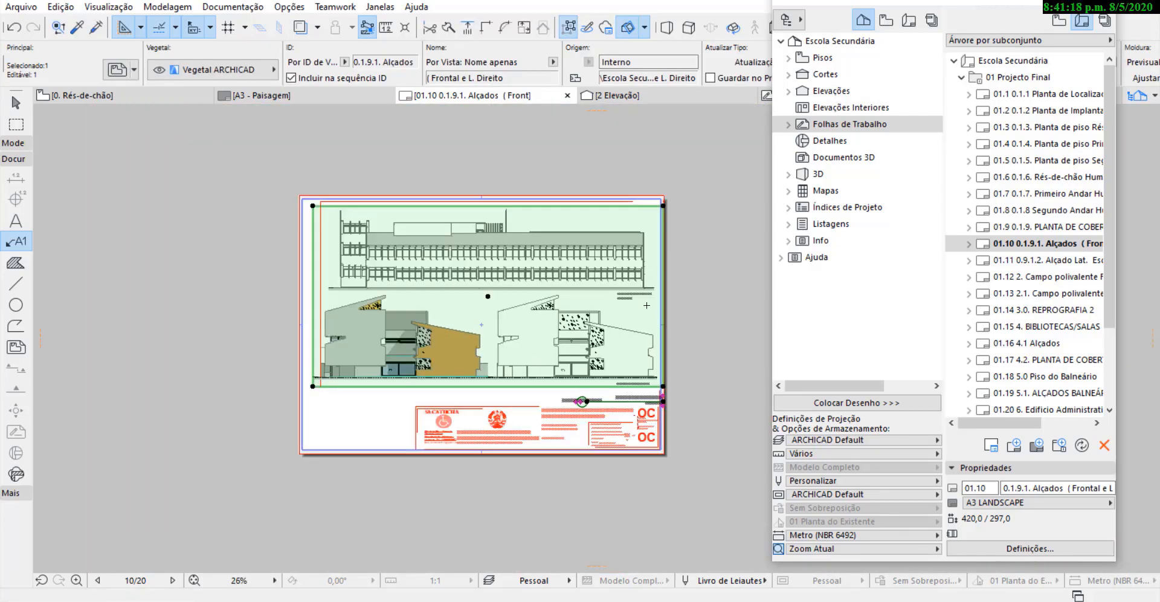
{"action": "scroll", "coordinate": [641, 403], "scroll_direction": "up", "scroll_amount": 6}
{"action": "left_click", "coordinate": [689, 320]}
{"action": "left_click", "coordinate": [673, 320]}
{"action": "key", "text": "Escape"}
{"action": "scroll", "coordinate": [641, 368], "scroll_direction": "down", "scroll_amount": 4}
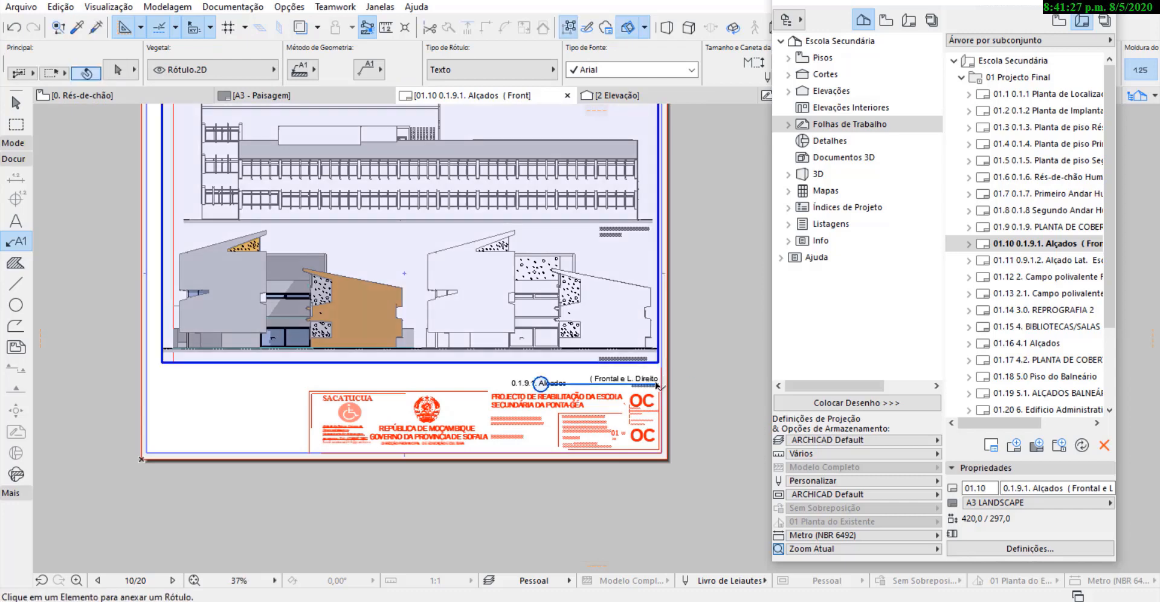
Move the drawing title of layout 01.10 so its line ends at the sheet's right frame.
{"action": "left_click", "coordinate": [657, 384], "text": "shift"}
{"action": "left_click", "coordinate": [658, 384]}
{"action": "left_click", "coordinate": [663, 378]}
{"action": "key", "text": "Escape"}
{"action": "scroll", "coordinate": [672, 394], "scroll_direction": "up", "scroll_amount": 6}
{"action": "left_click", "coordinate": [563, 205], "text": "shift"}
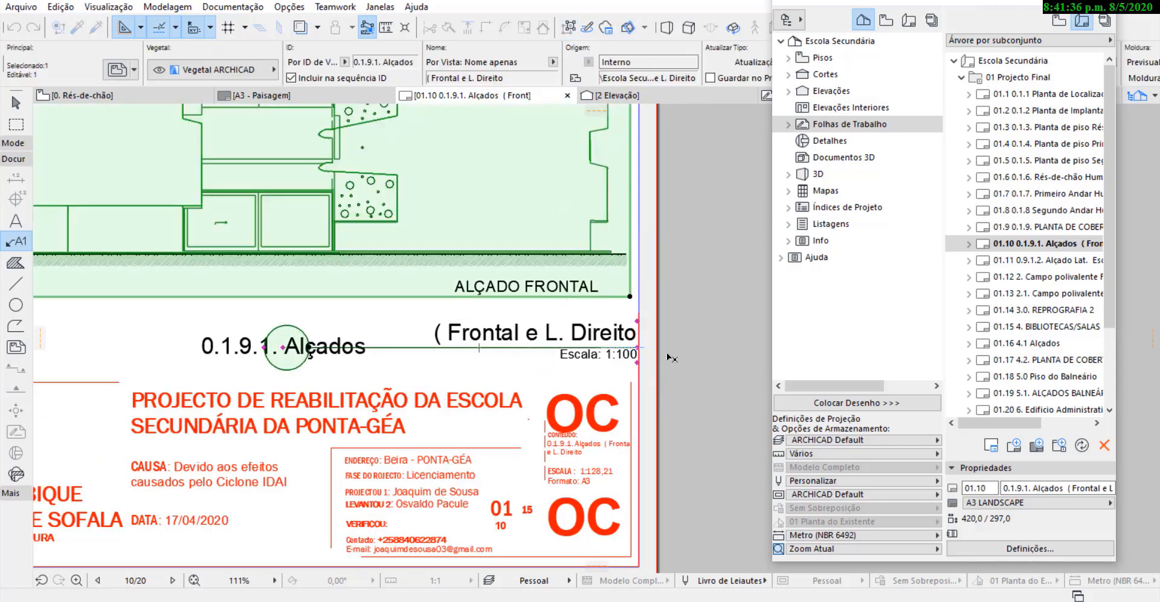
{"action": "scroll", "coordinate": [621, 230], "scroll_direction": "down", "scroll_amount": 9}
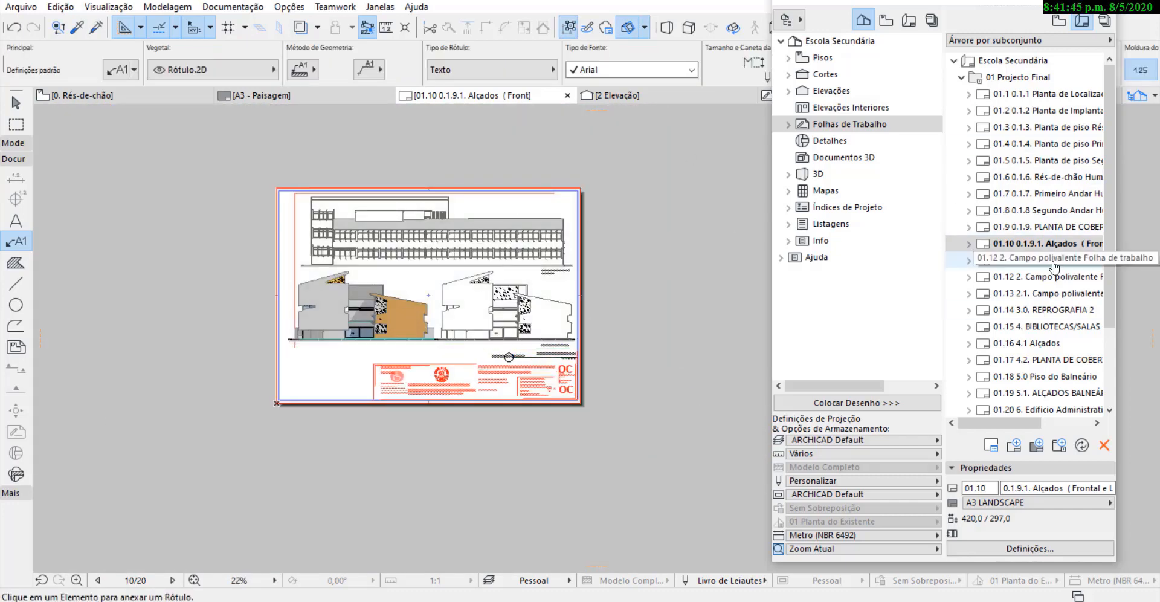
Open layout 01.11 with the side and rear elevations and set its drawing to a custom scale of 1:125.
{"action": "double_click", "coordinate": [1039, 260]}
{"action": "scroll", "coordinate": [550, 61], "scroll_direction": "down", "scroll_amount": 5}
{"action": "left_click", "coordinate": [427, 77]}
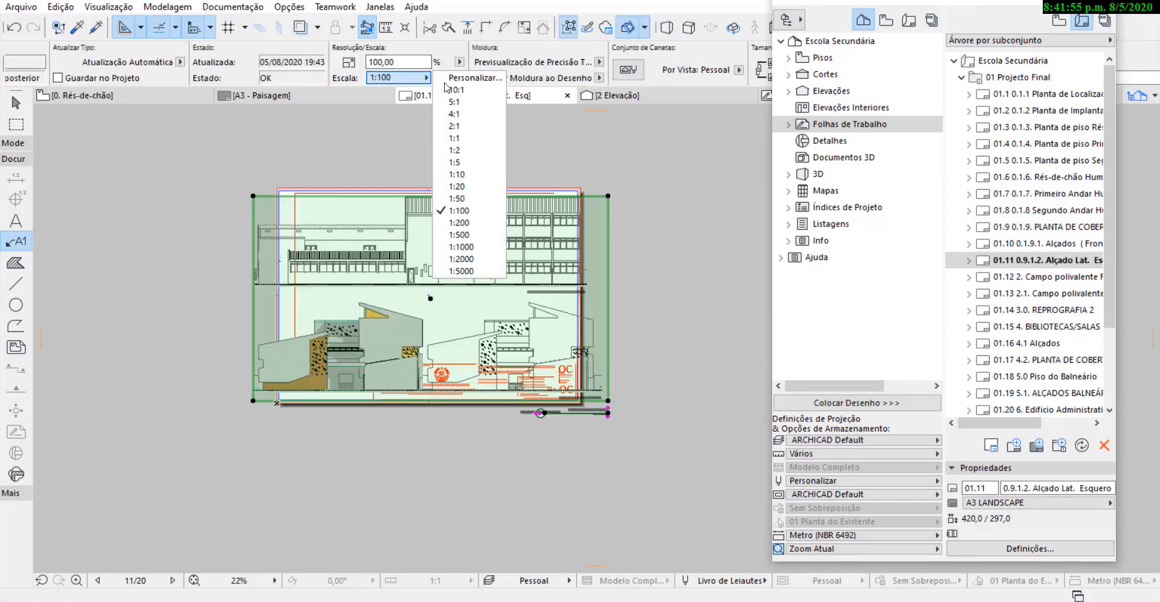
{"action": "left_click", "coordinate": [471, 79]}
{"action": "type", "text": "125"}
{"action": "left_click", "coordinate": [617, 242]}
Move the side and rear elevations drawing up into the sheet frame, above the title block.
{"action": "key", "text": "ctrl+d"}
{"action": "left_click", "coordinate": [537, 257]}
{"action": "scroll", "coordinate": [575, 260], "scroll_direction": "up", "scroll_amount": 5}
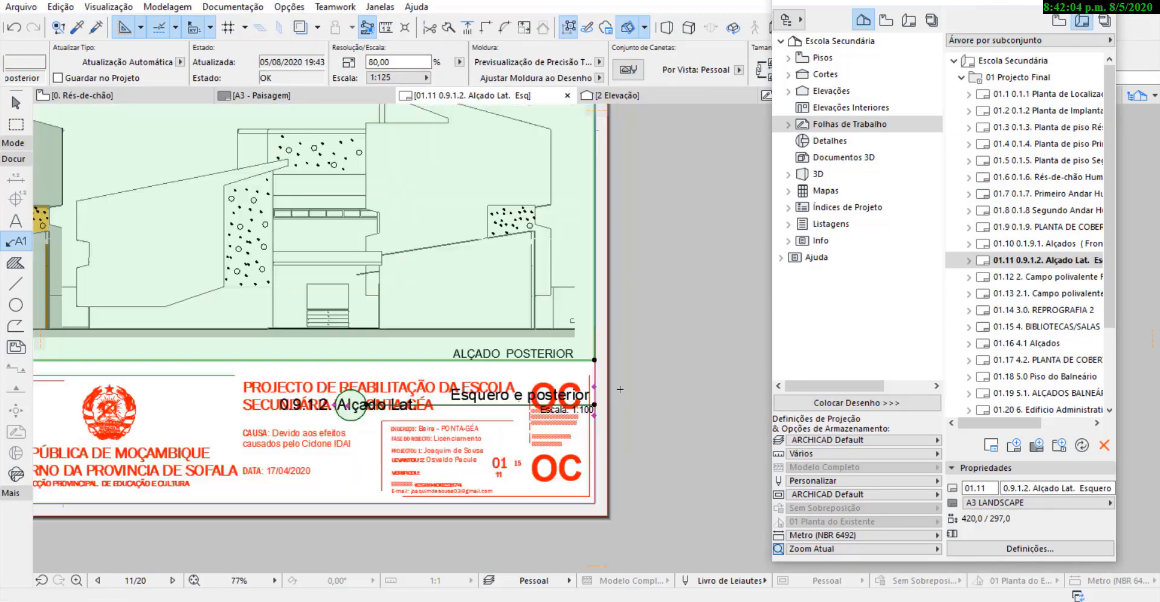